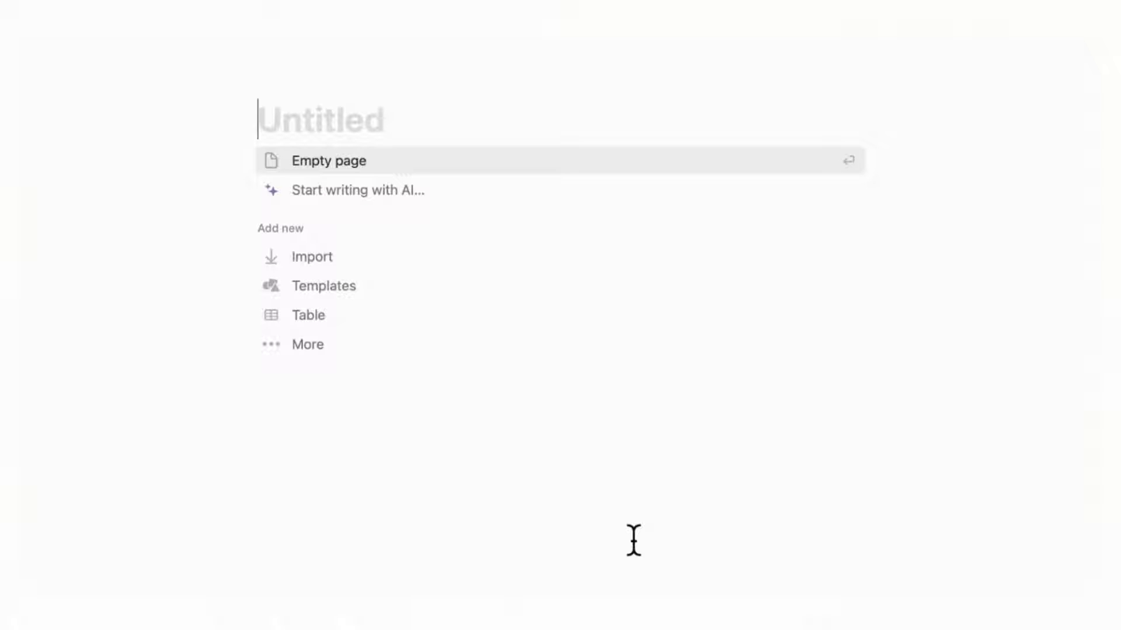
Step: Title the new page "Project & Task Manager" and give it the circled checkmark icon
type("Project &")
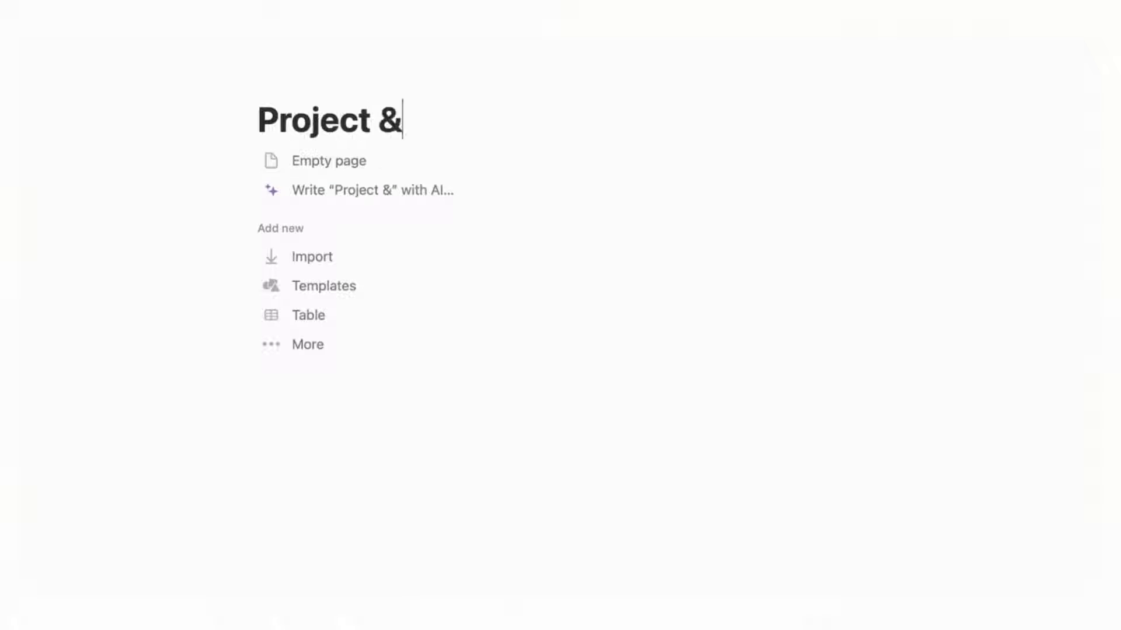
type(" Task Manager")
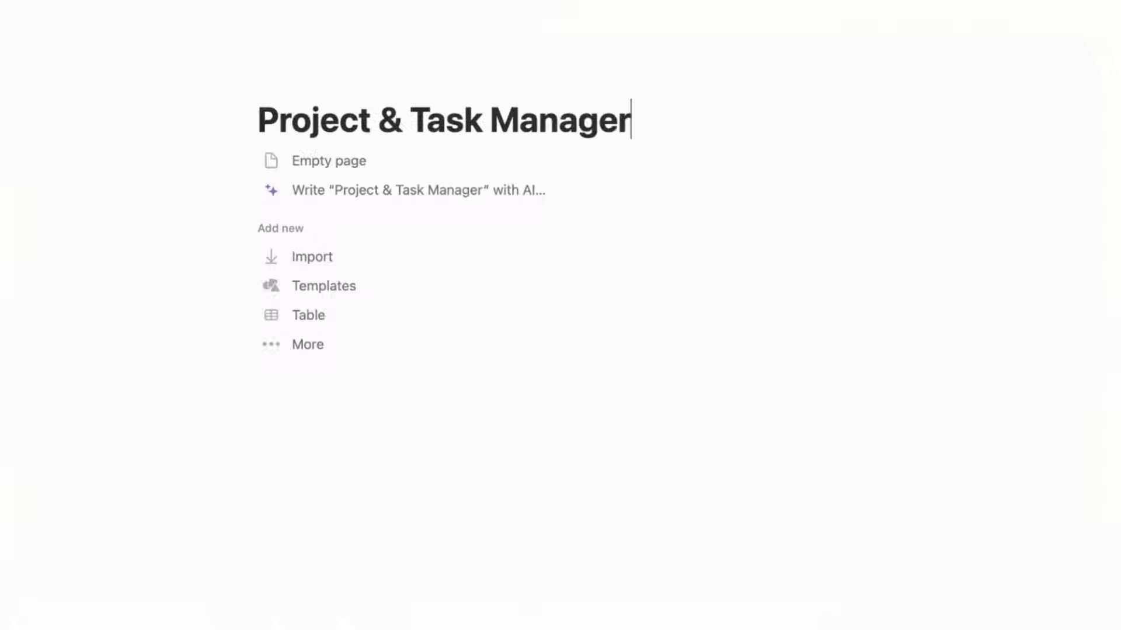
mouse_move(286, 105)
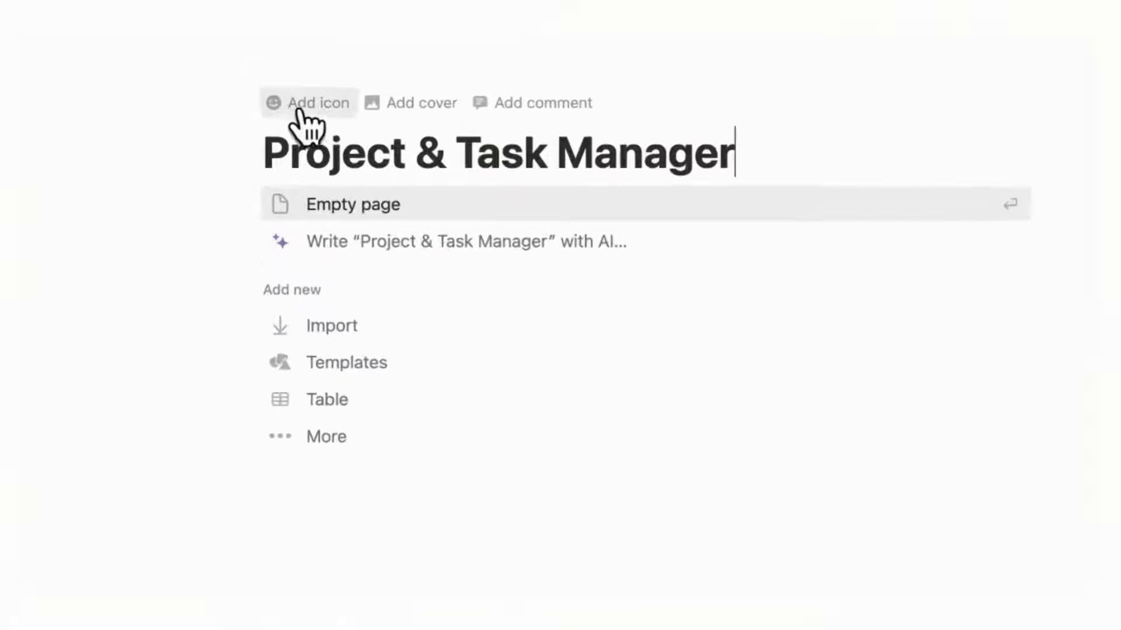
left_click(307, 111)
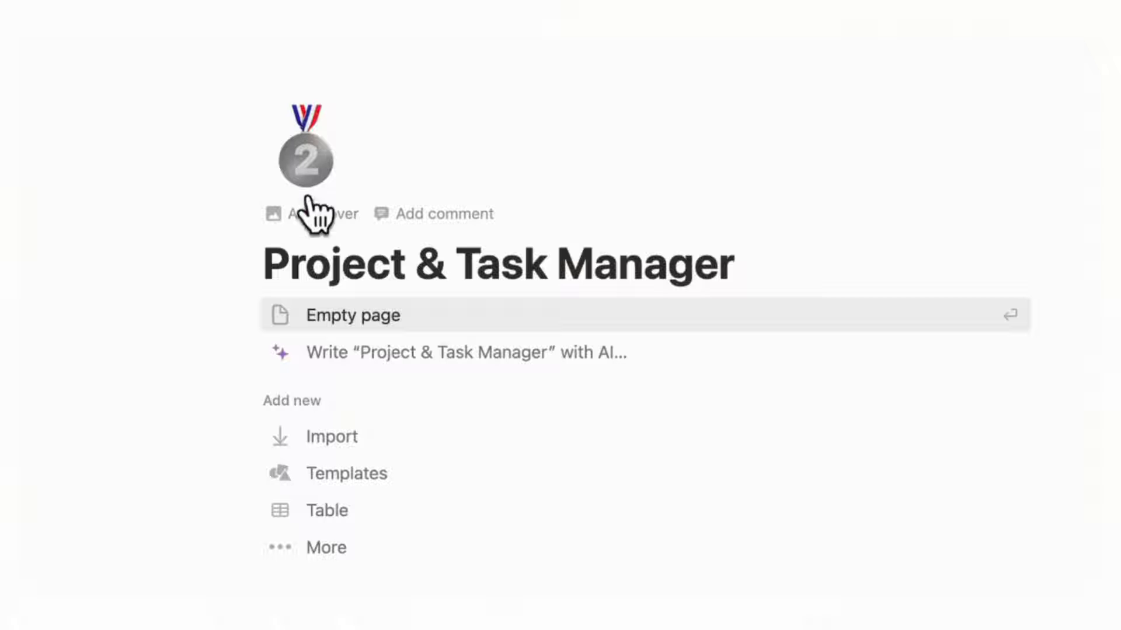
left_click(335, 186)
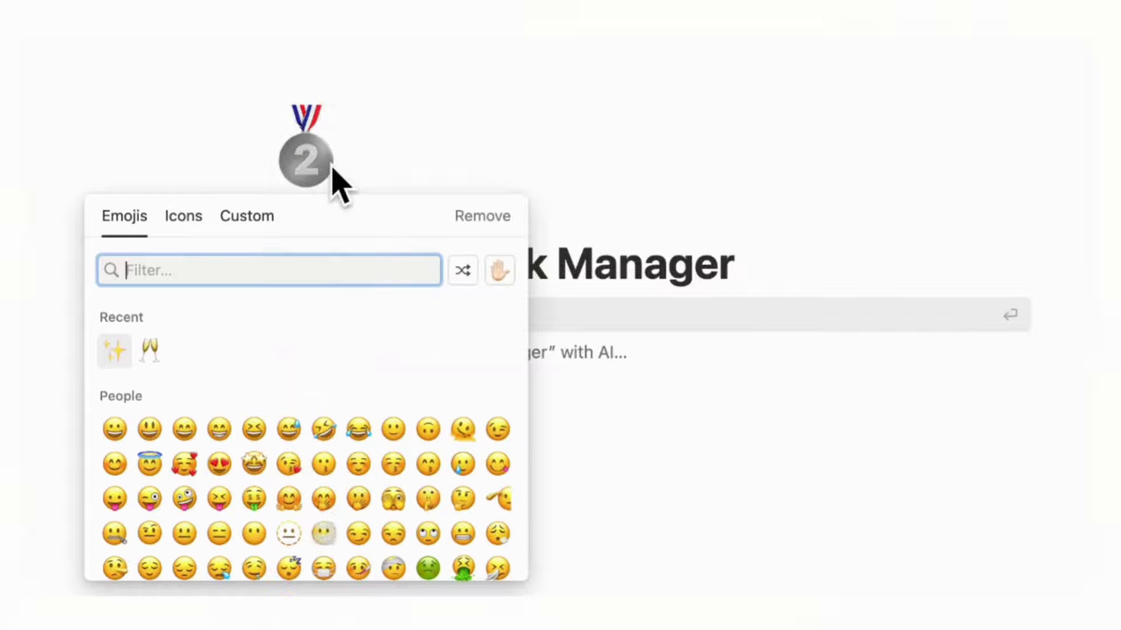
left_click(201, 239)
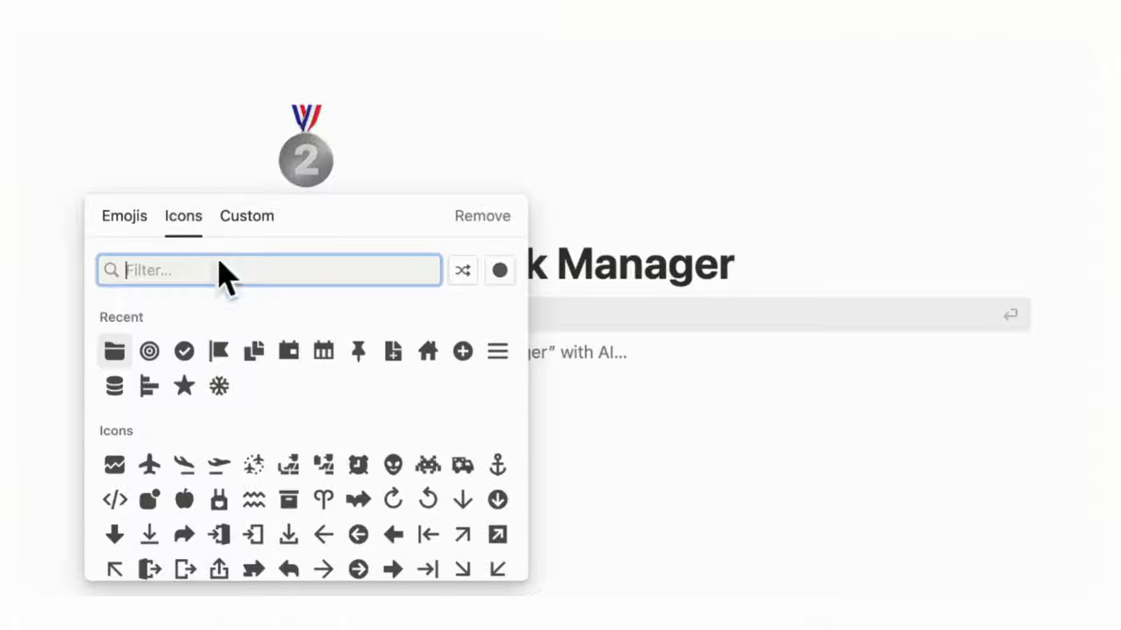
left_click(184, 351)
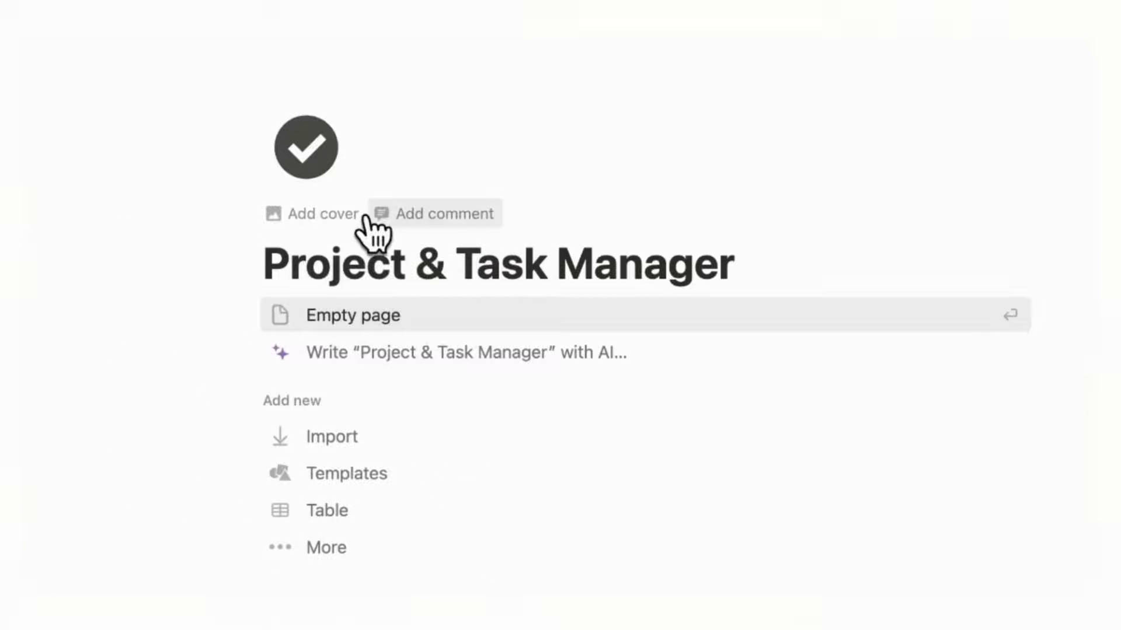
Step: Add a page cover and replace it with a plain light grey Unsplash image found by searching "minim"
left_click(322, 214)
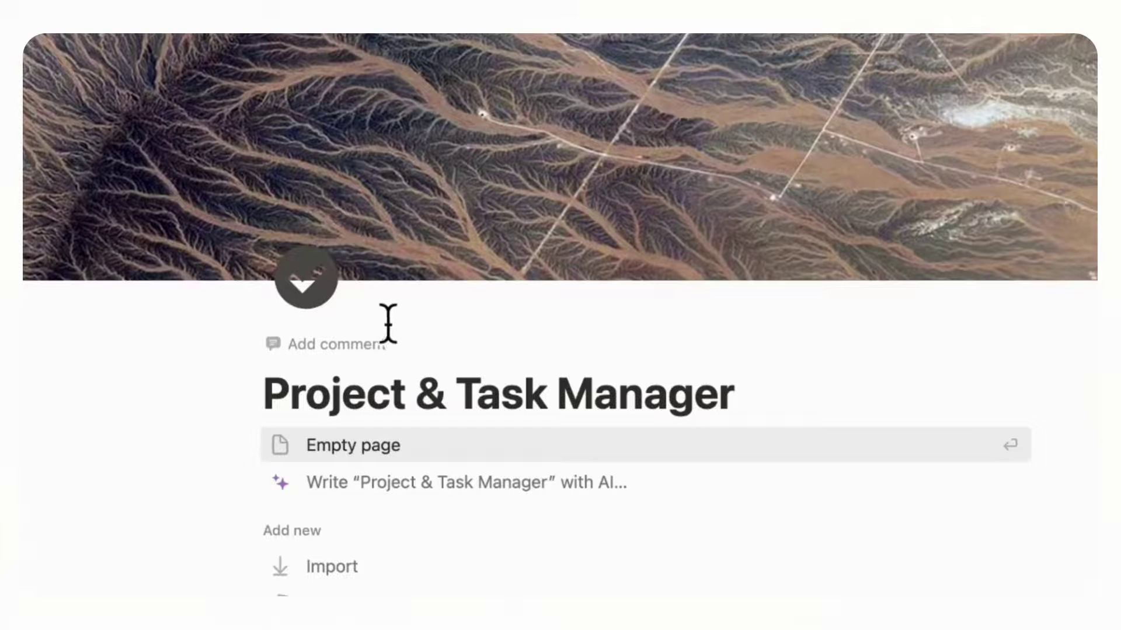
left_click(910, 37)
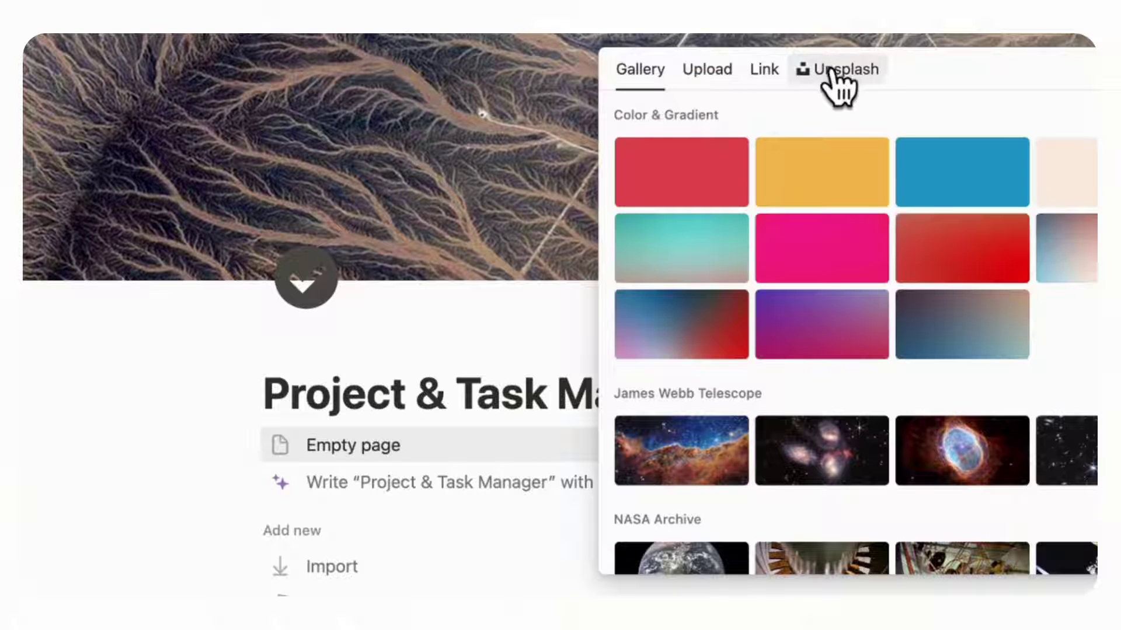
left_click(853, 70)
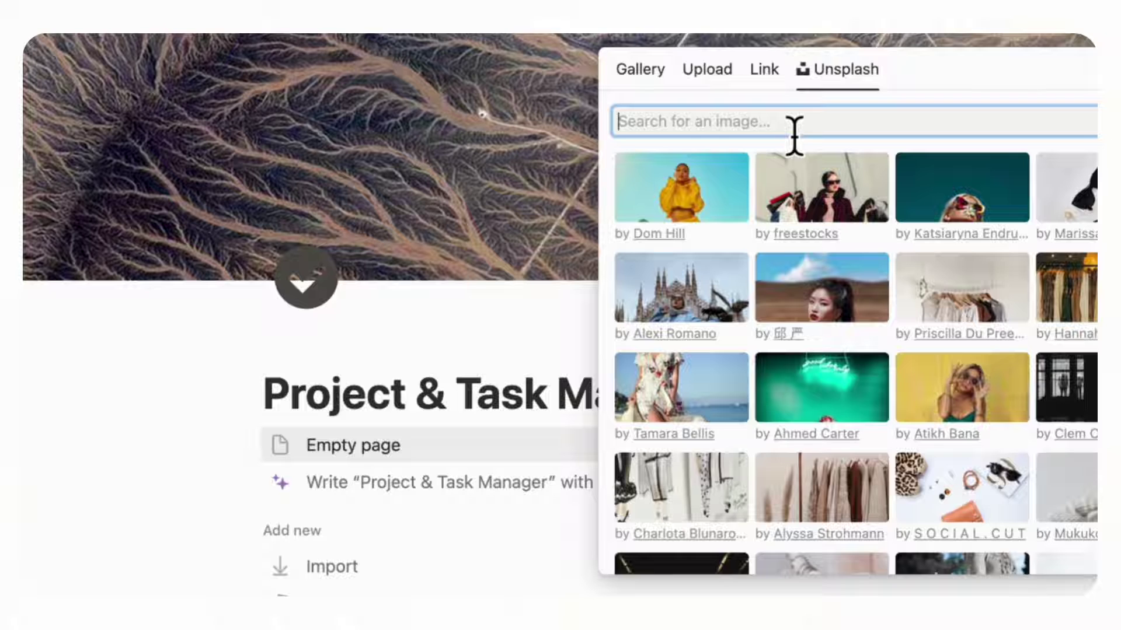
type("minim")
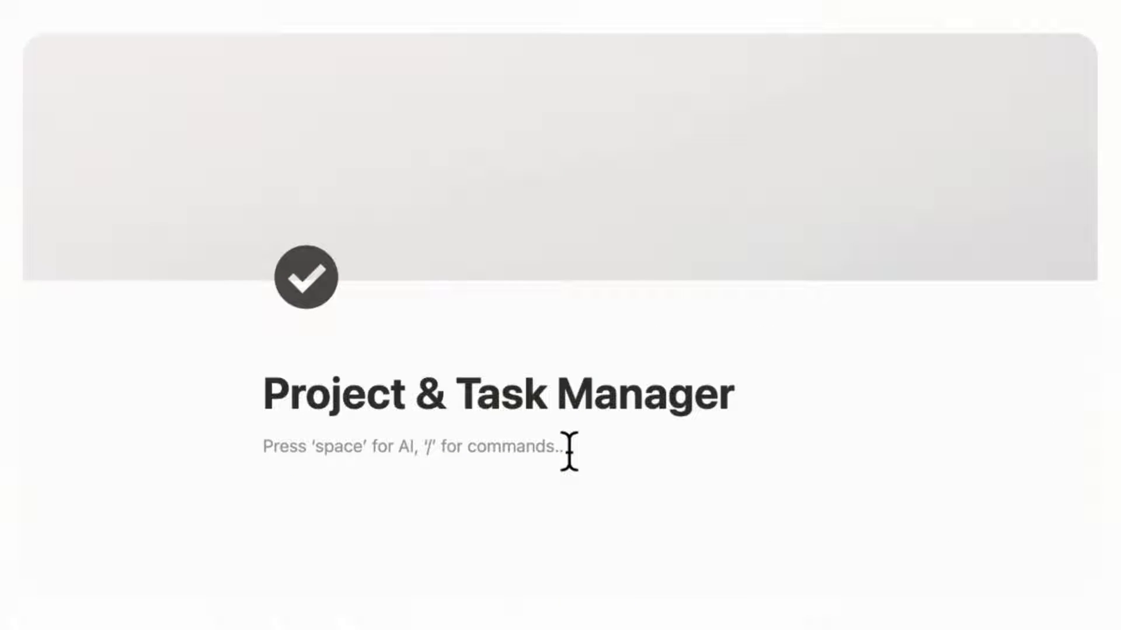
Step: Turn on small text and full width for the Project & Task Manager page
key("ctrl+minus")
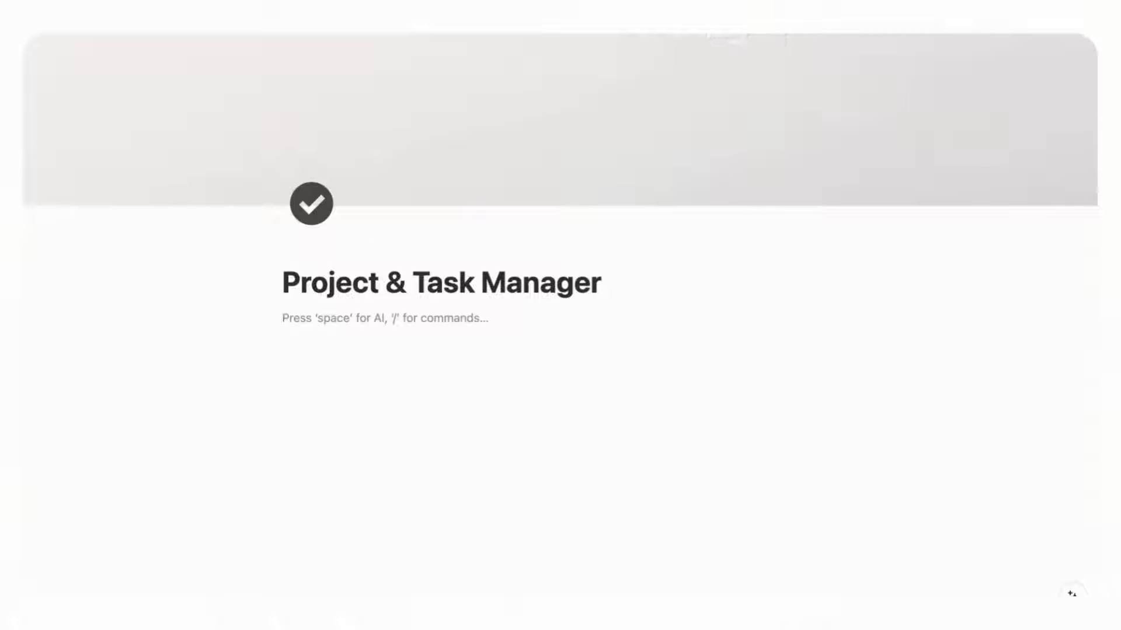
left_click(1072, 6)
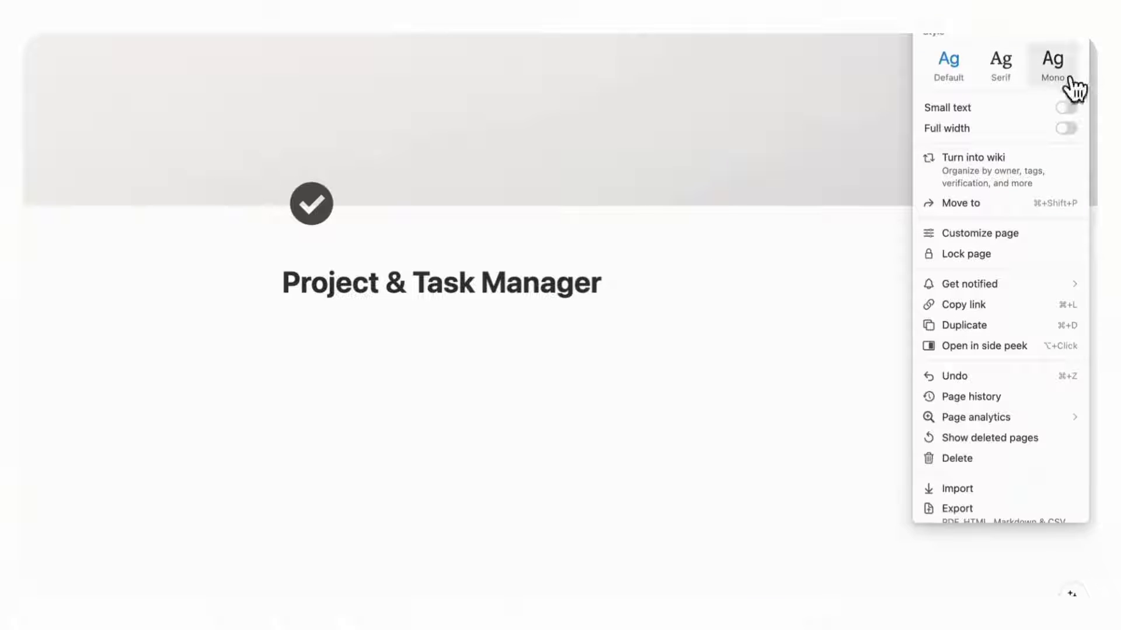
left_click(1067, 108)
left_click(1067, 128)
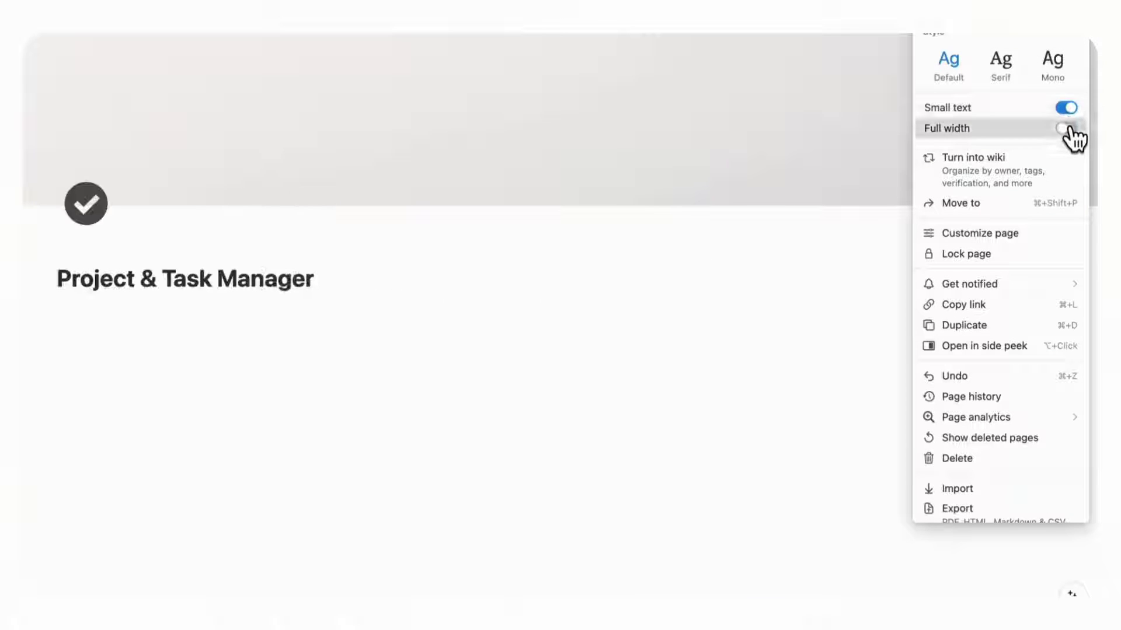
left_click(498, 302)
Step: Insert a callout block below the page title and change its icon to the database symbol found with "data"
left_click(209, 317)
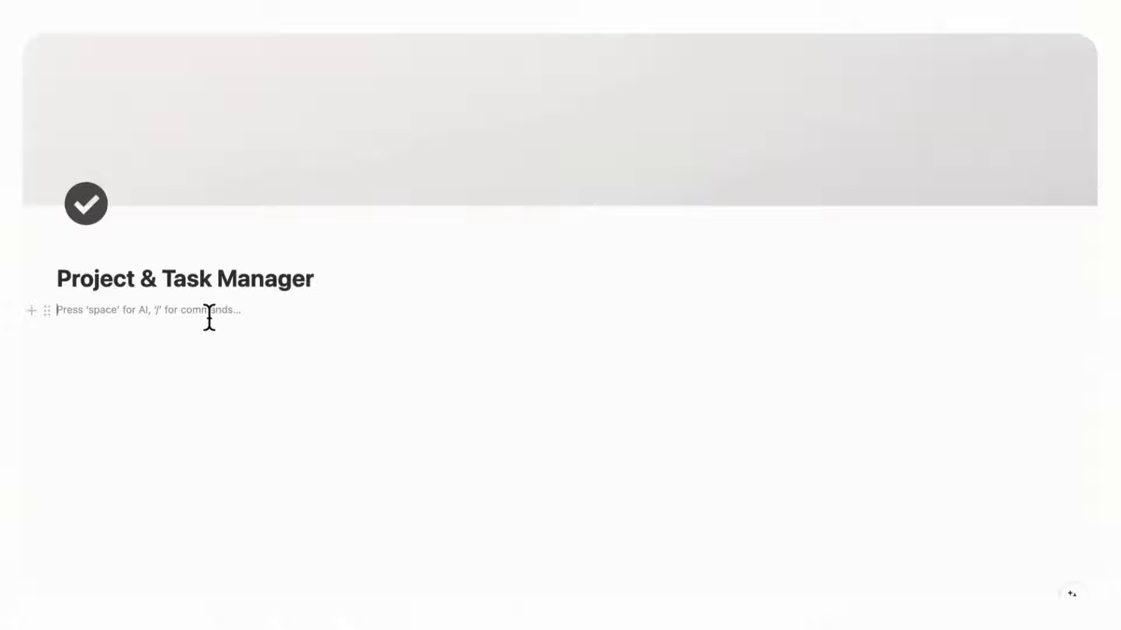
type("/call")
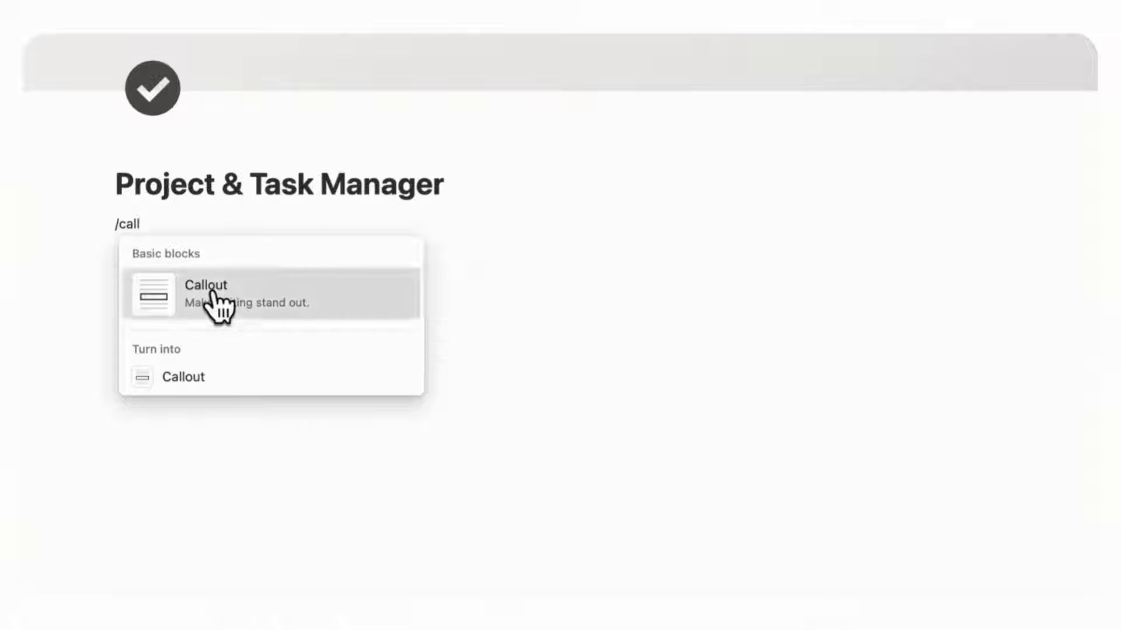
left_click(209, 299)
left_click(137, 244)
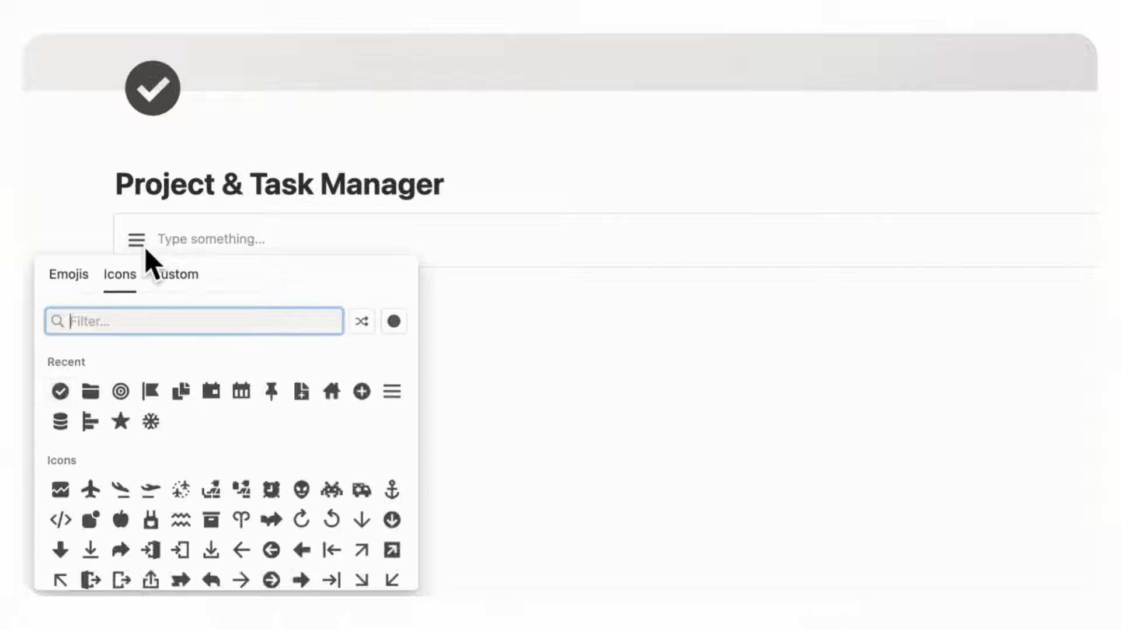
type("data")
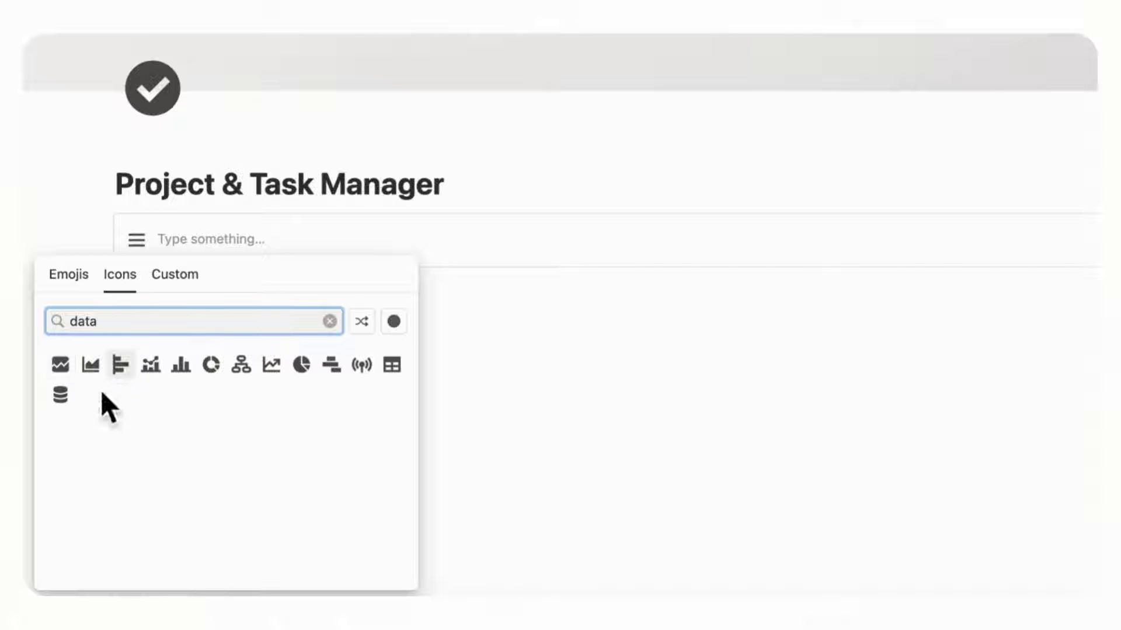
left_click(60, 395)
Step: Write "DATABASES" in the callout and make the text bold
left_click(202, 260)
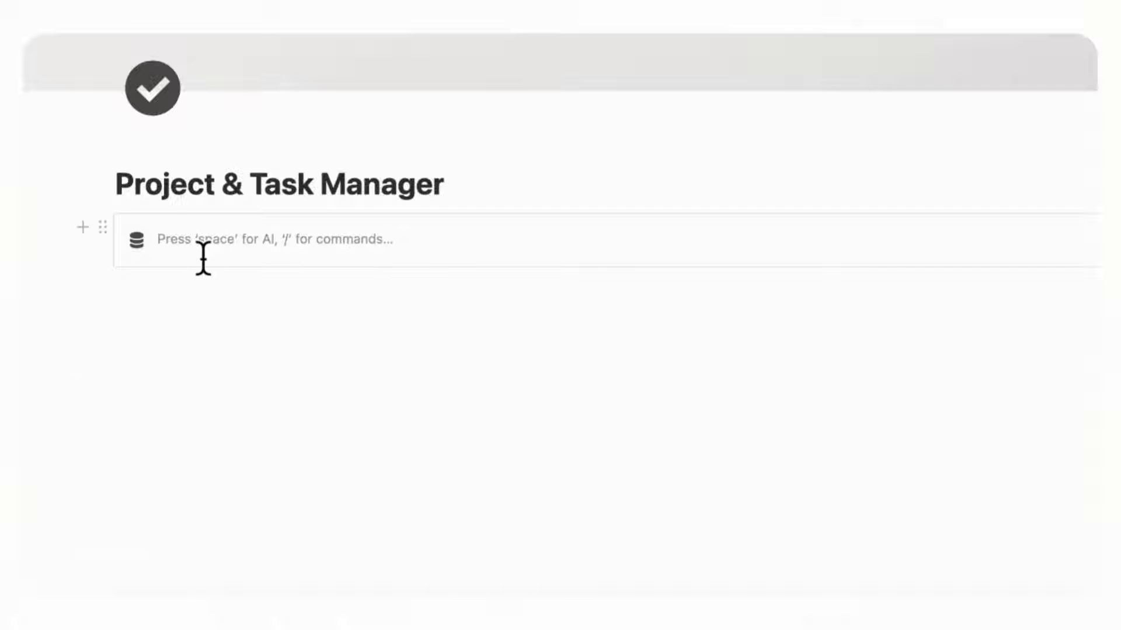
type("DATABASES")
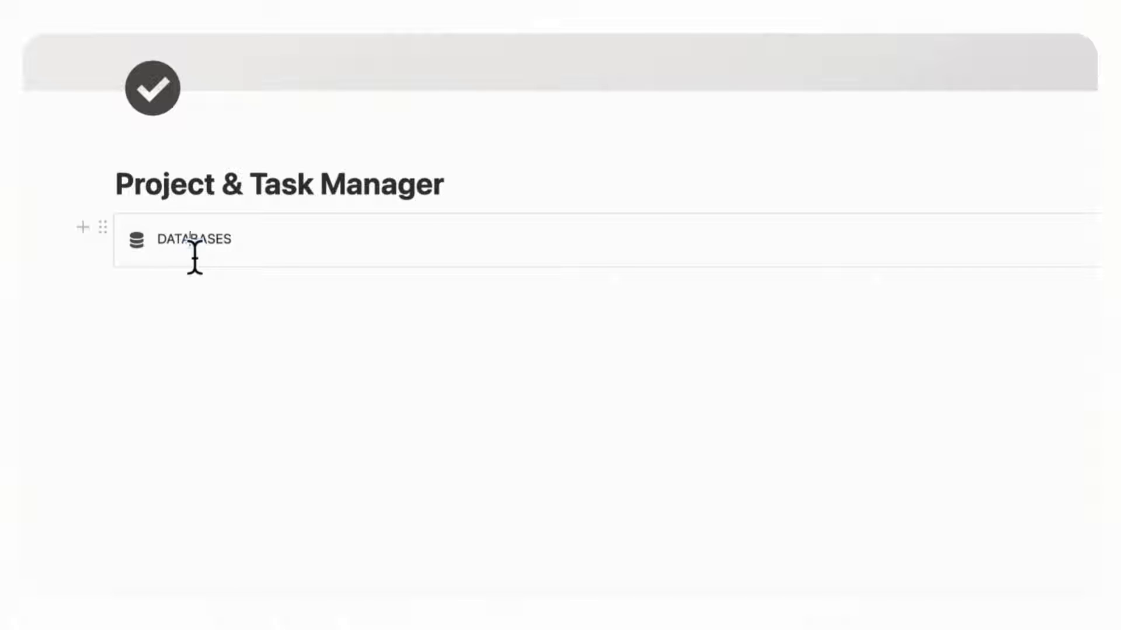
double_click(194, 254)
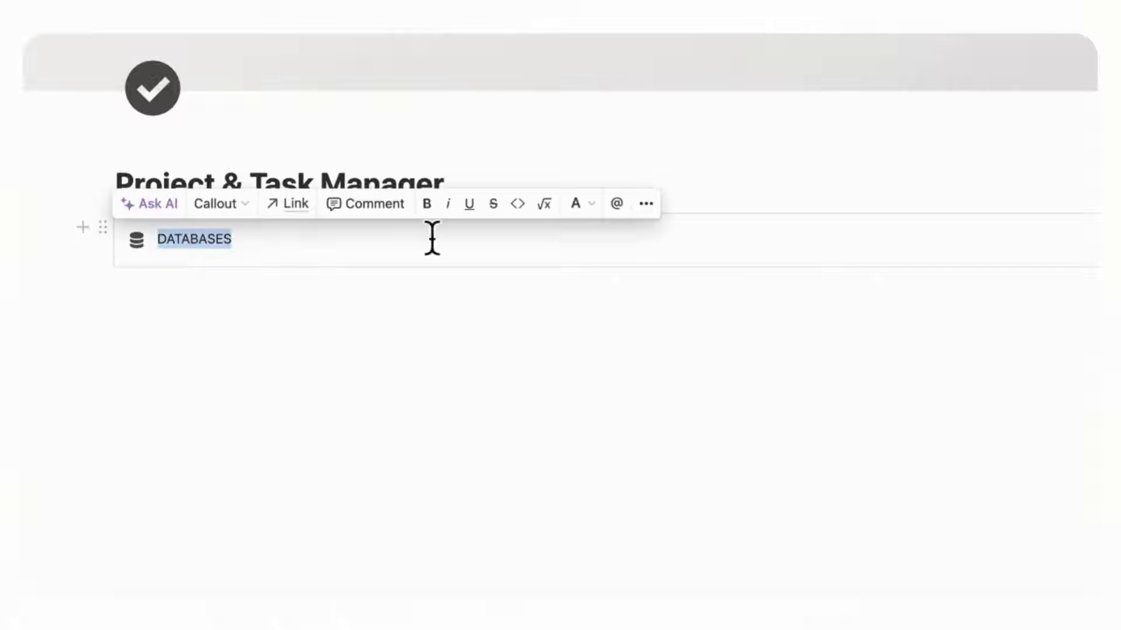
left_click(425, 206)
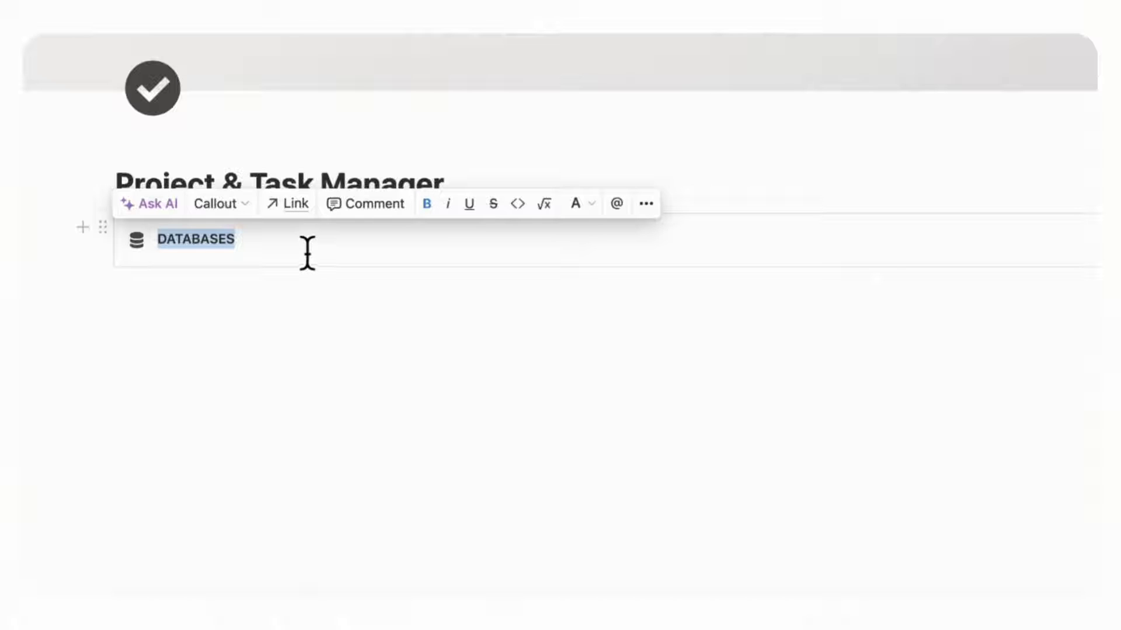
left_click(347, 257)
Step: Embed a sub-page titled "Projects" inside the callout, under the DATABASES heading
key("Return")
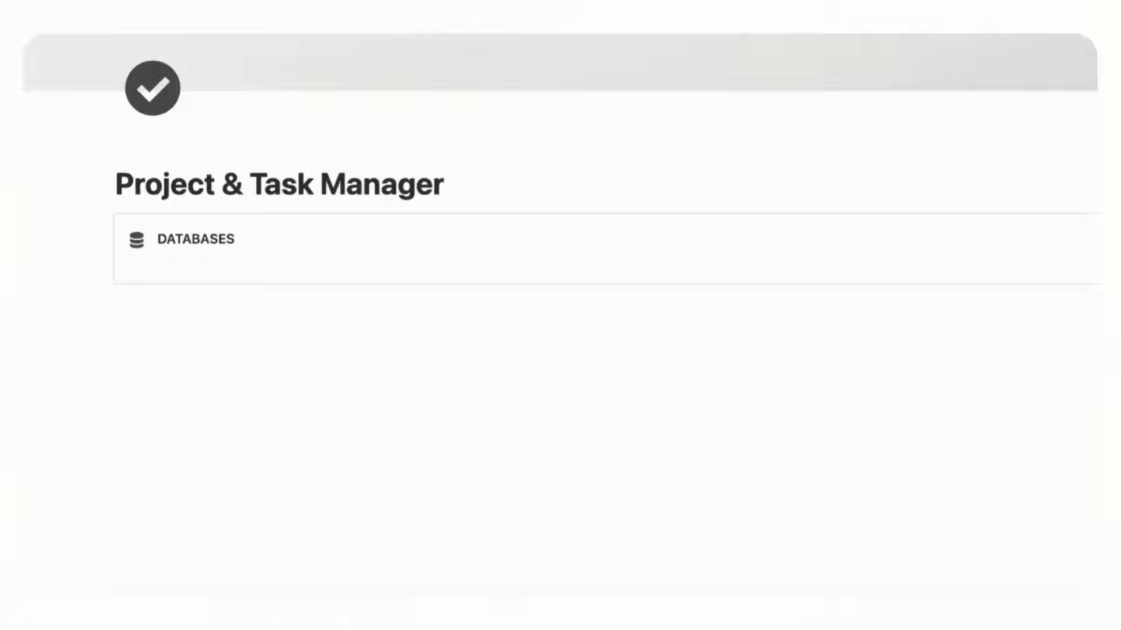
type("/page")
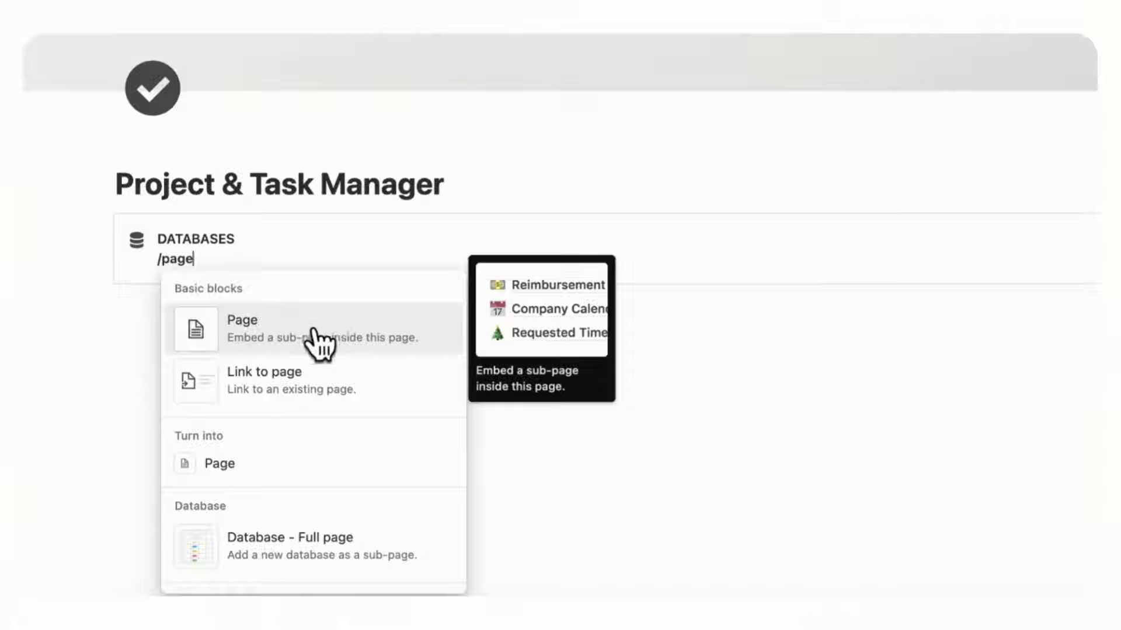
left_click(318, 341)
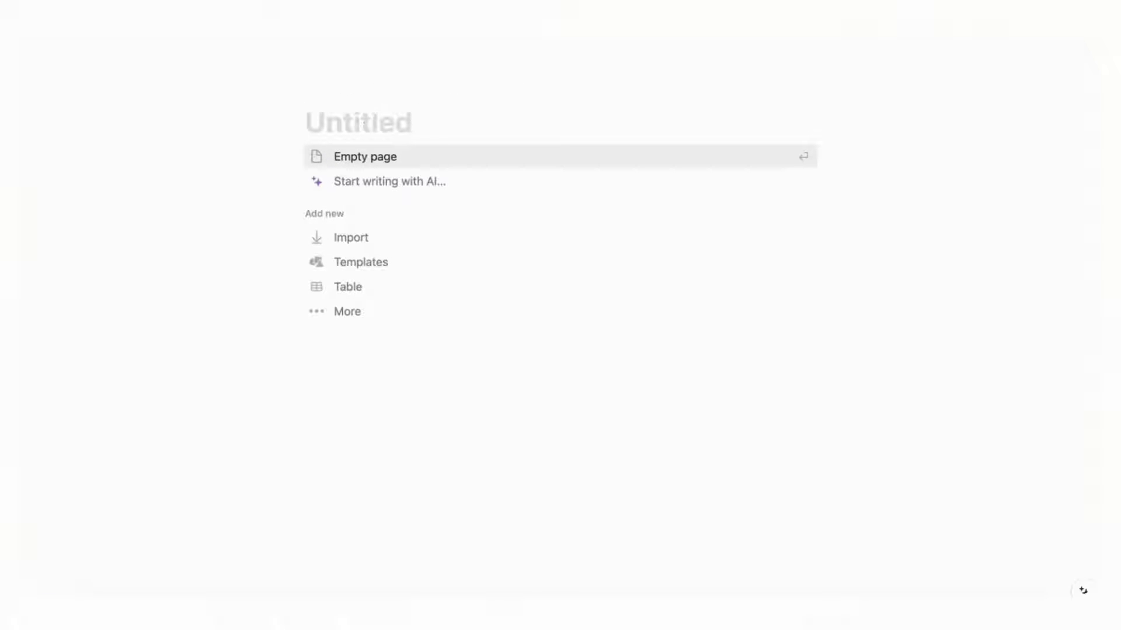
type("Projects")
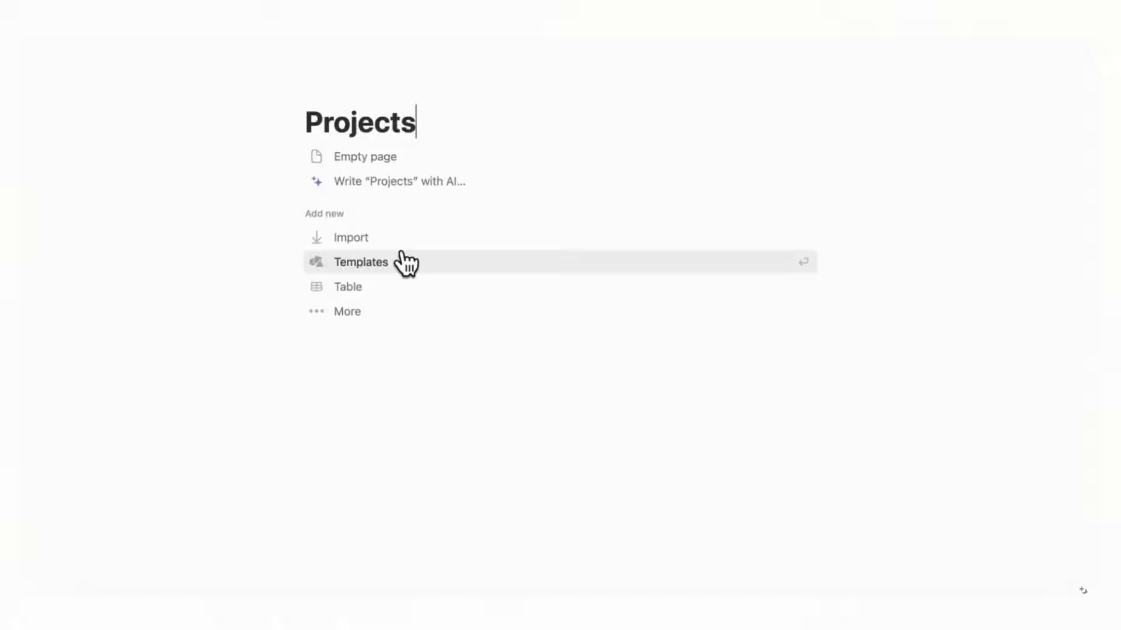
Step: Turn the Projects page into a gallery view with a new database as its data source
left_click(377, 312)
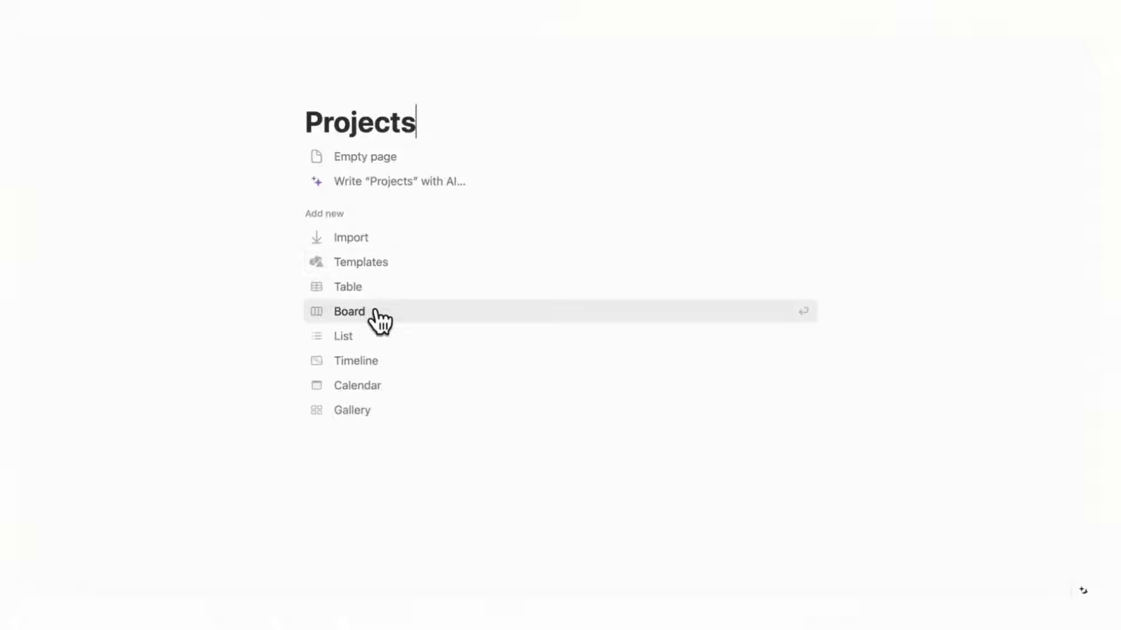
left_click(378, 416)
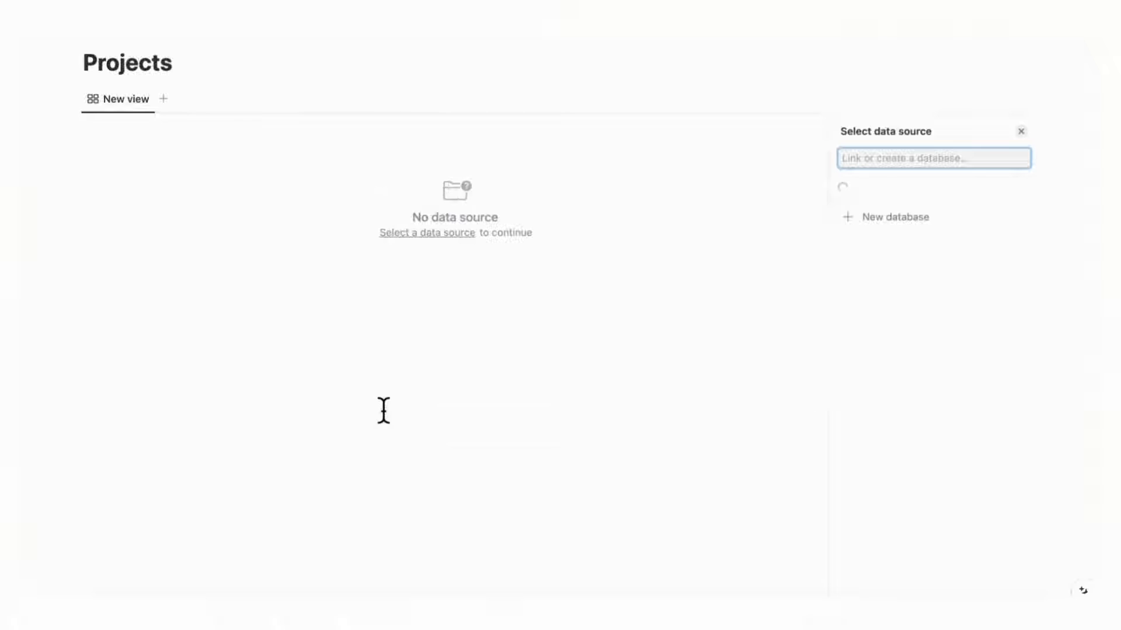
left_click(893, 381)
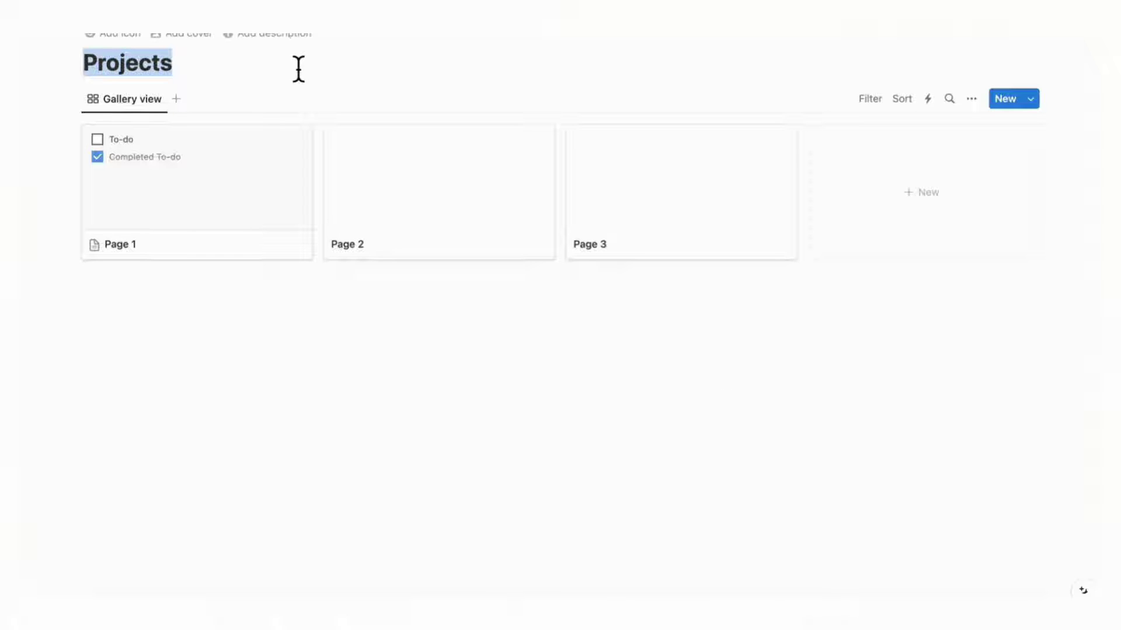
left_click(297, 70)
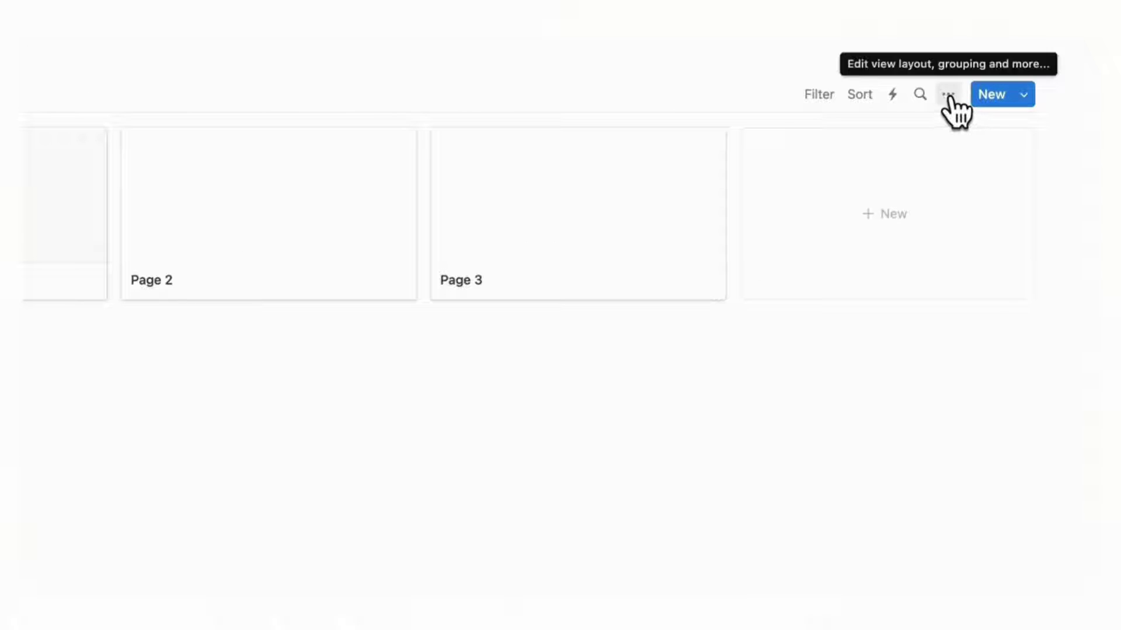
Step: Set the card preview of the Projects gallery layout to Page cover and return to the view options
left_click(948, 95)
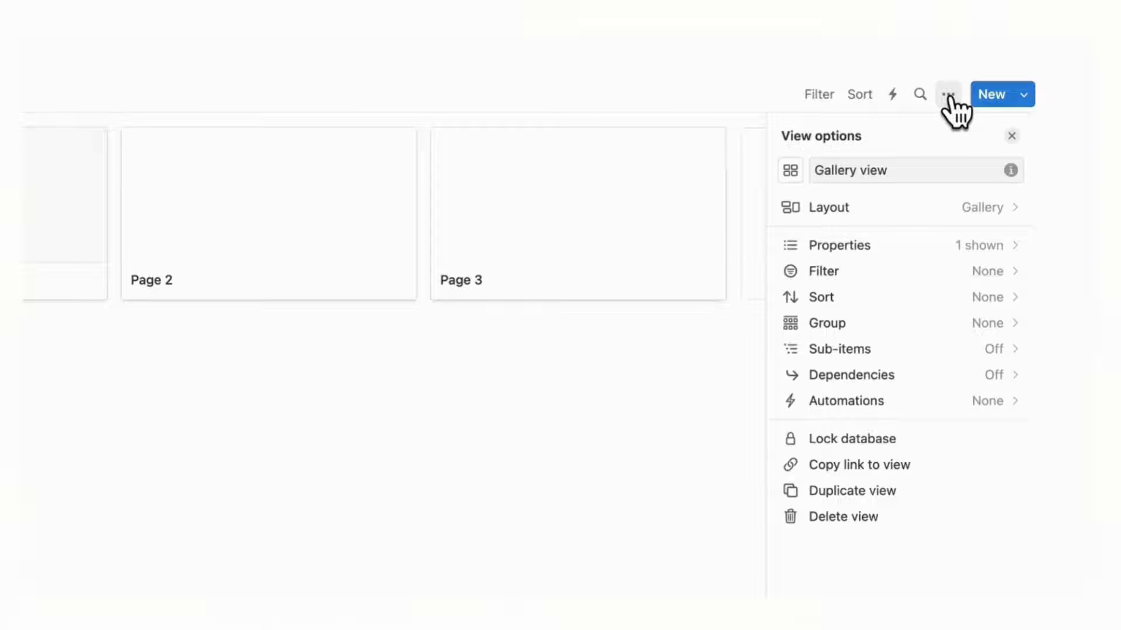
left_click(927, 210)
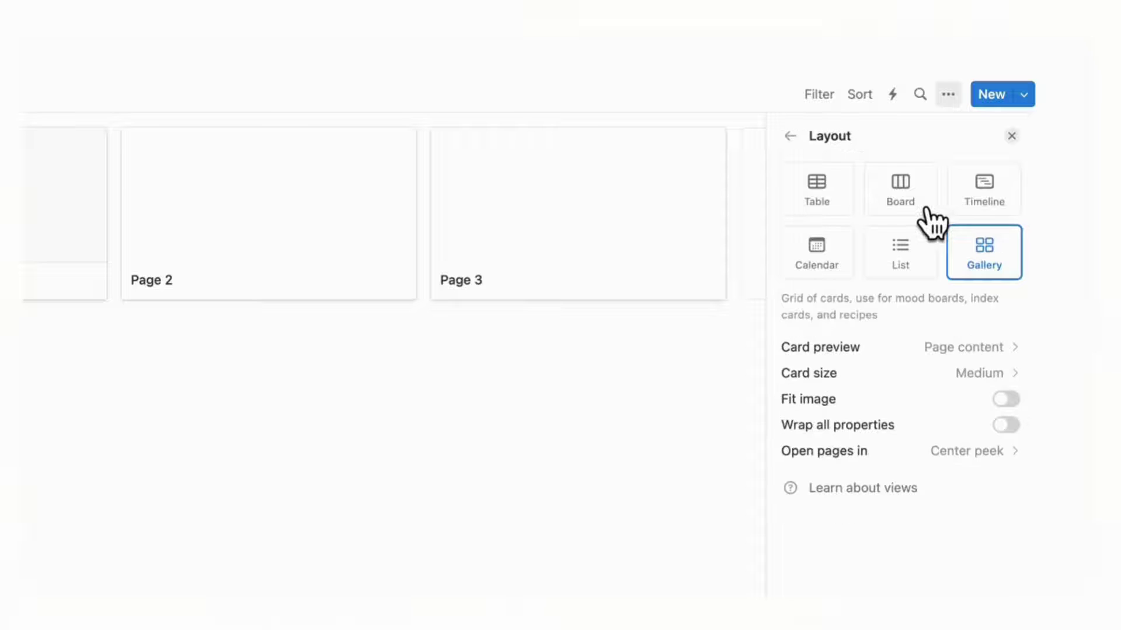
left_click(1015, 354)
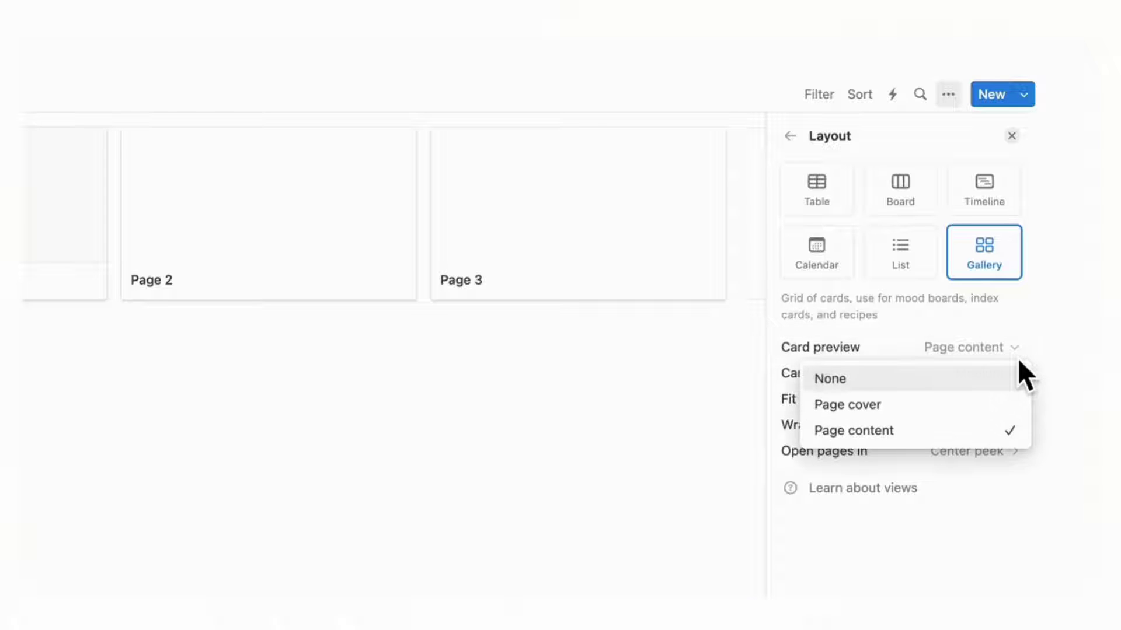
left_click(974, 406)
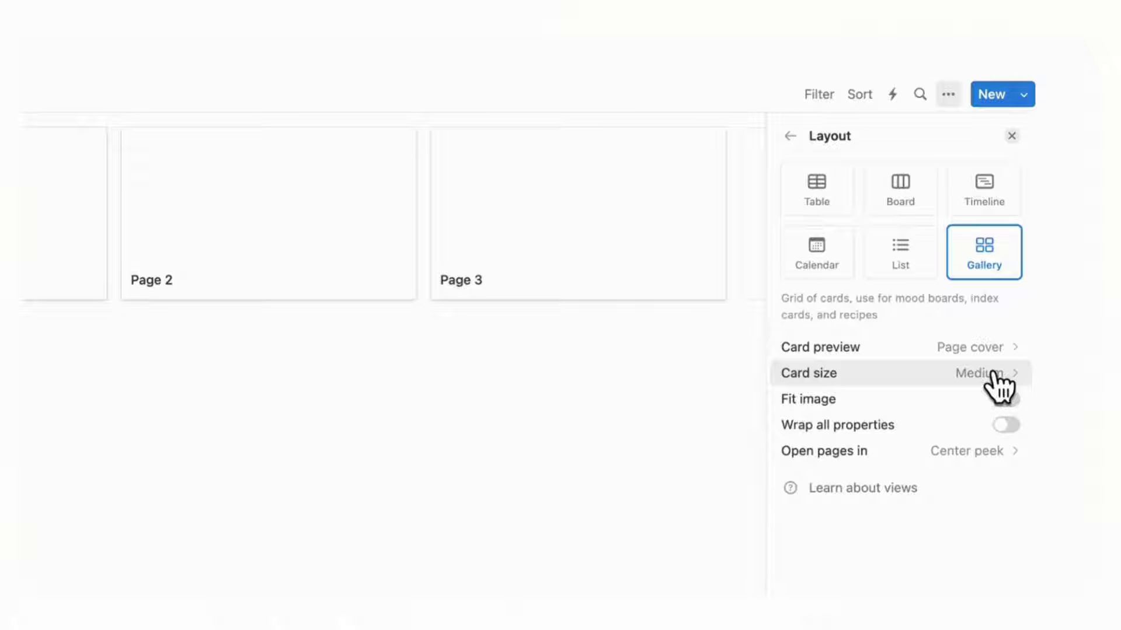
left_click(790, 136)
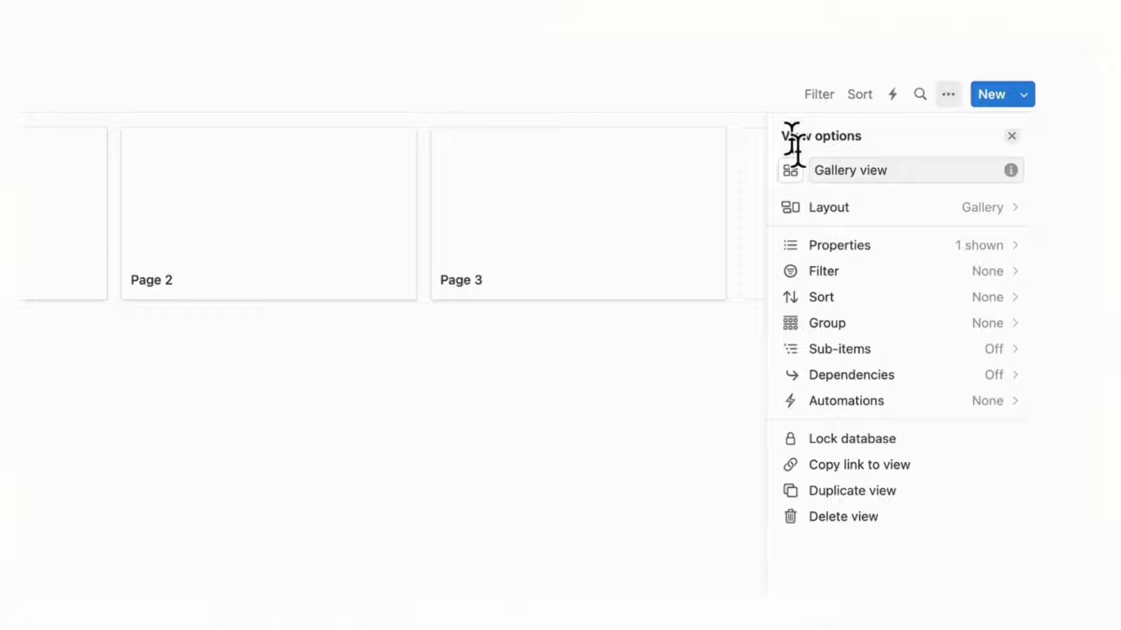
Step: Replace the Projects database's emoji with the archive box icon, found by filtering the icons for "box"
key("Escape")
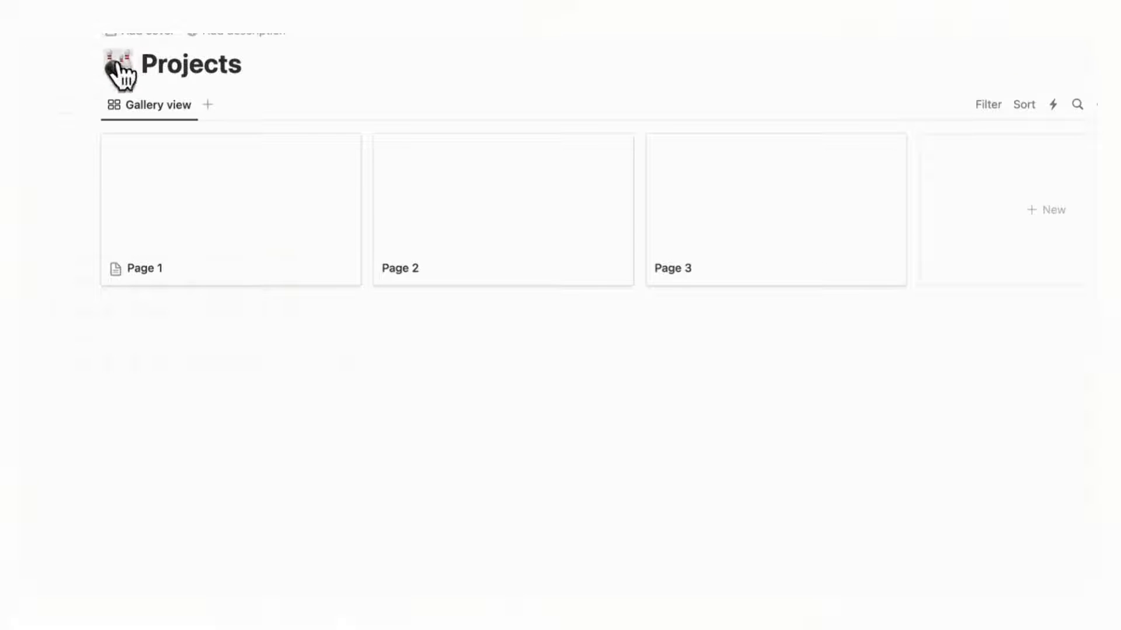
left_click(117, 65)
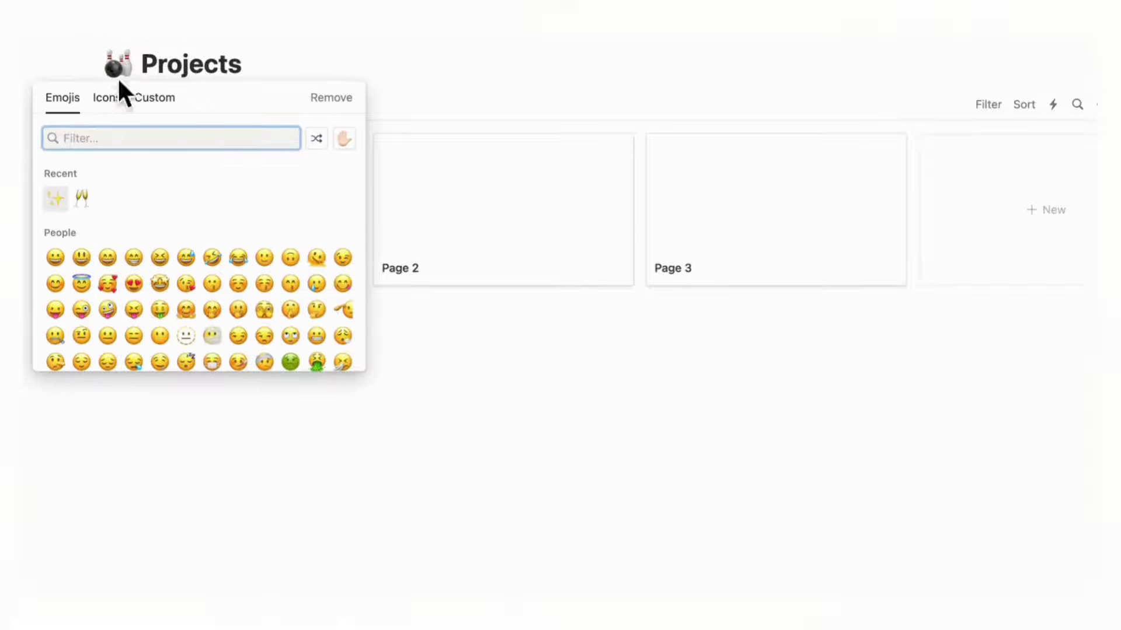
left_click(109, 98)
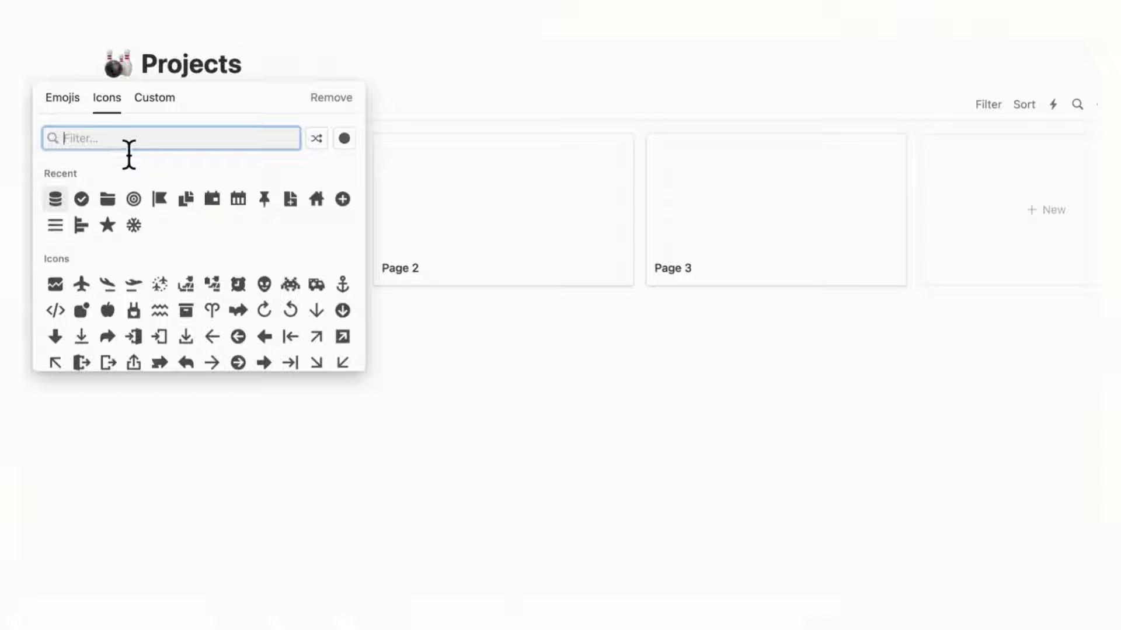
type("box")
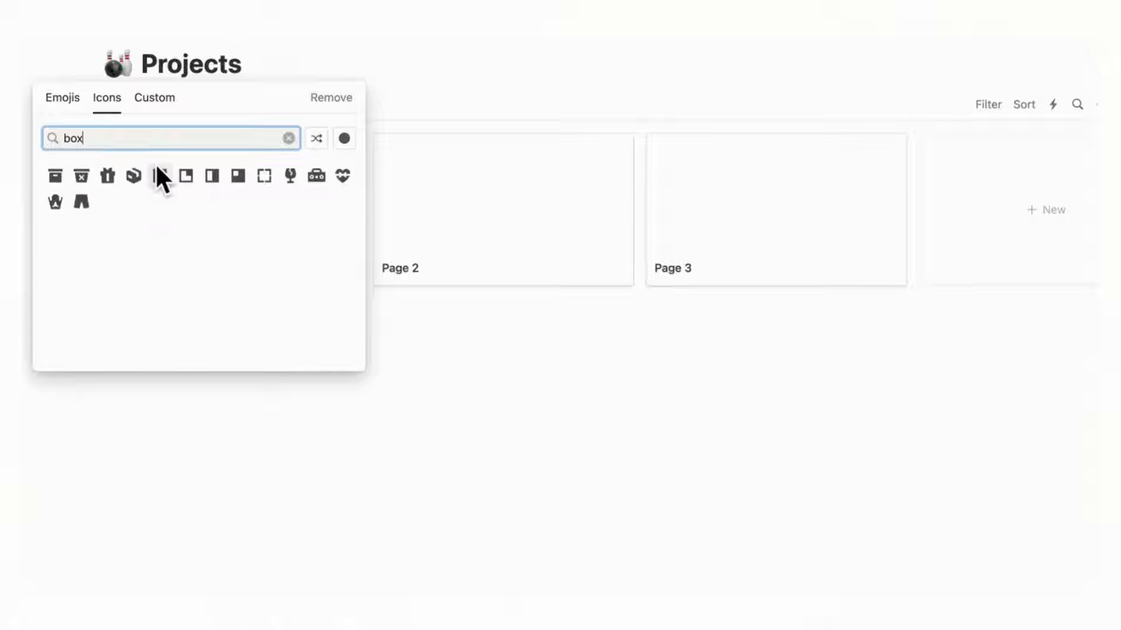
left_click(54, 175)
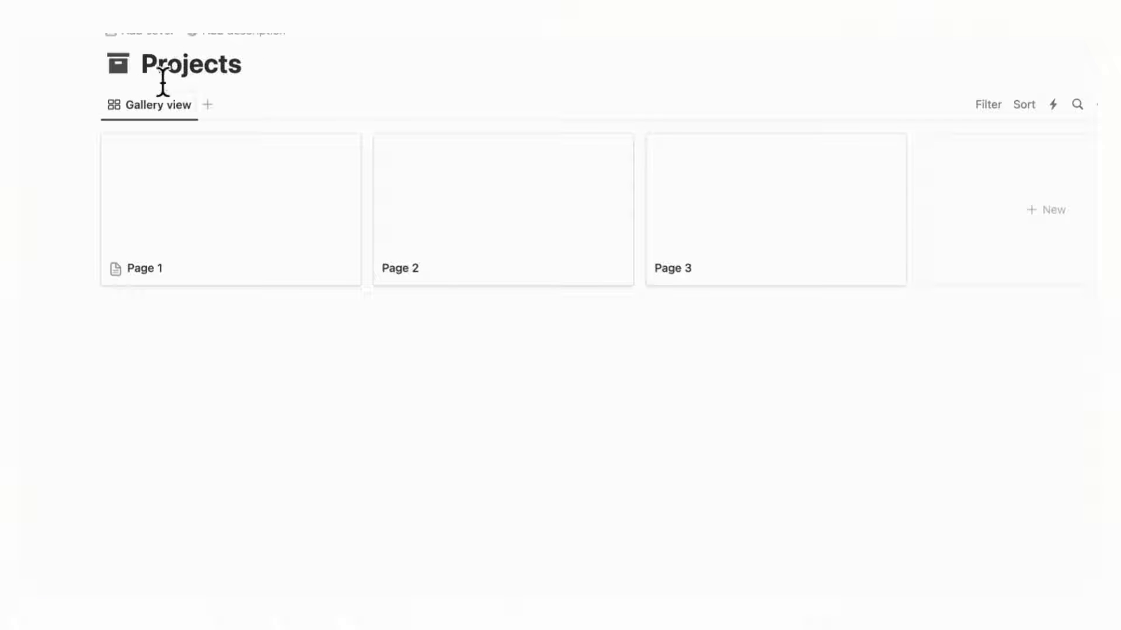
Step: Return to the Project & Task Manager page and move the Projects database into the callout under DATABASES
left_click(479, 33)
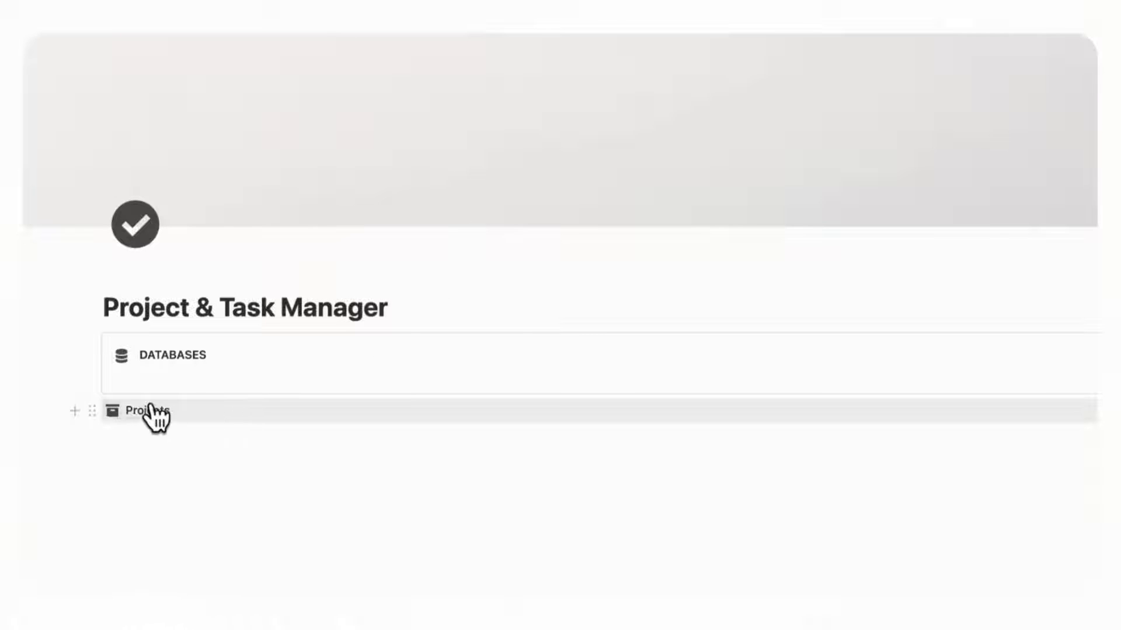
left_click_drag(94, 415, 183, 383)
mouse_move(181, 383)
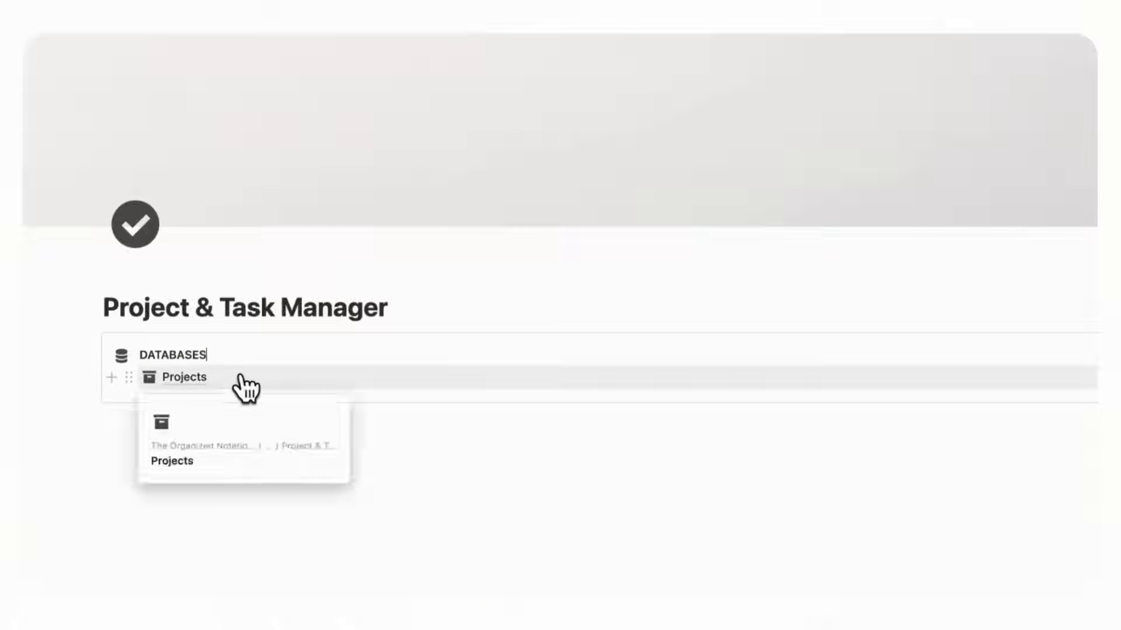
Step: Embed a sub-page titled "Tasks" inside the callout, below Projects
left_click(111, 377)
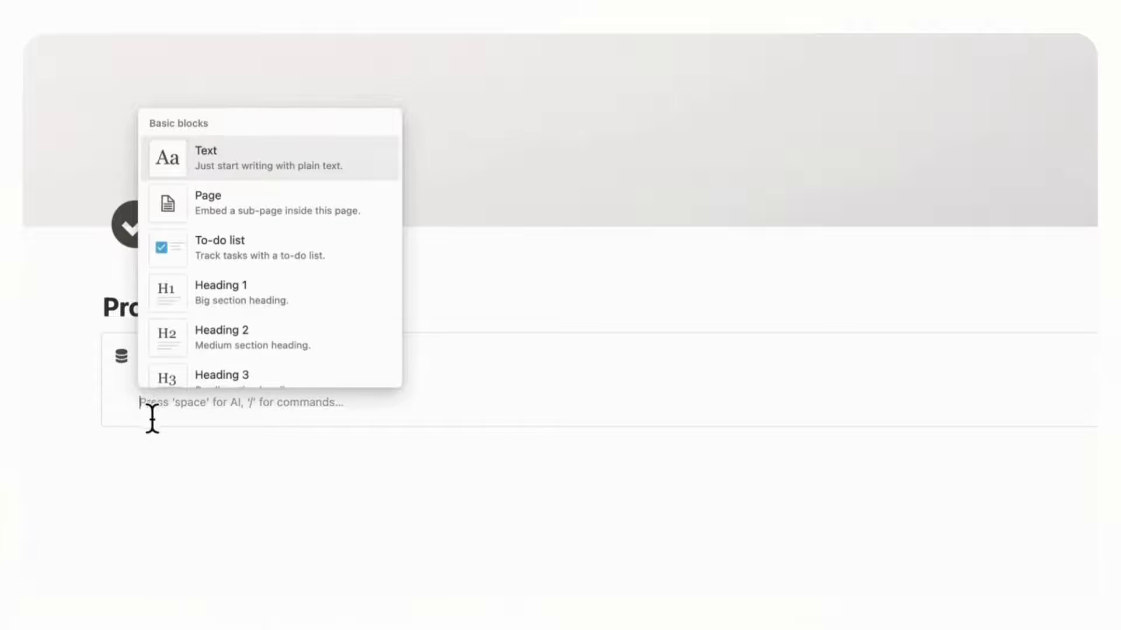
key("Escape")
type("/page")
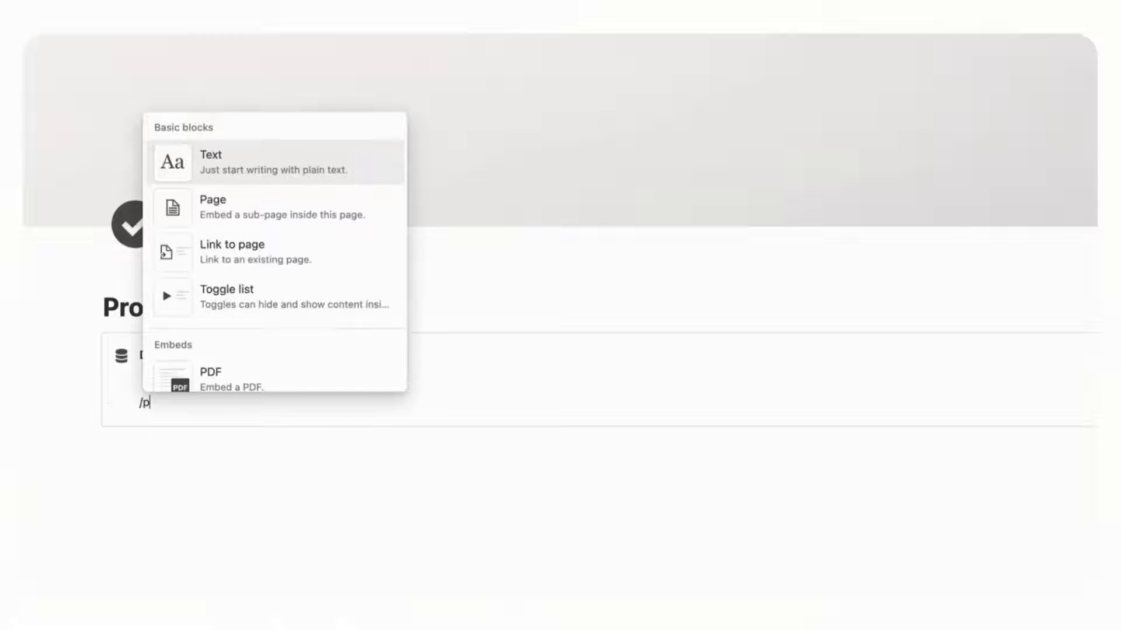
left_click(257, 162)
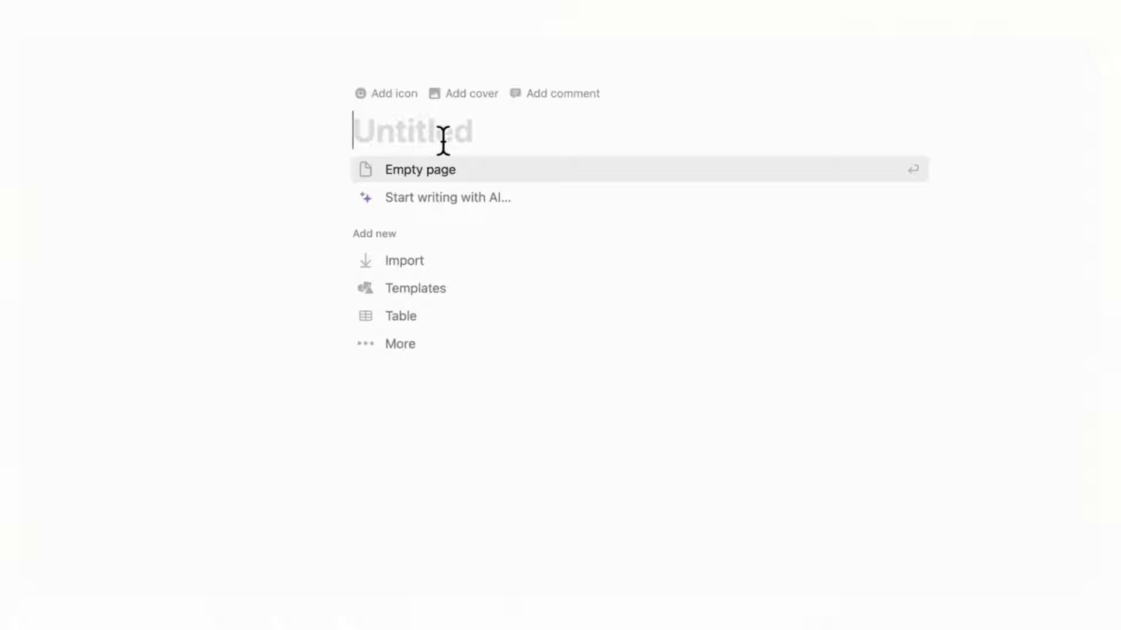
type("Tasks")
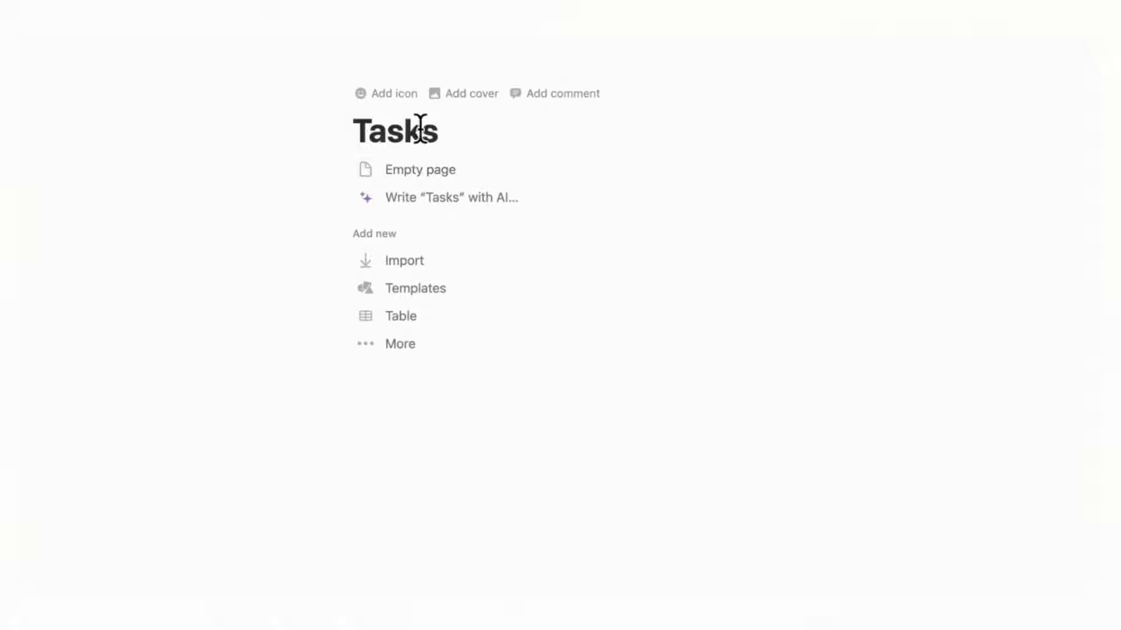
Step: Give the Tasks page the checklist icon, found by filtering the icons for "check"
left_click(389, 94)
left_click(387, 133)
left_click(294, 187)
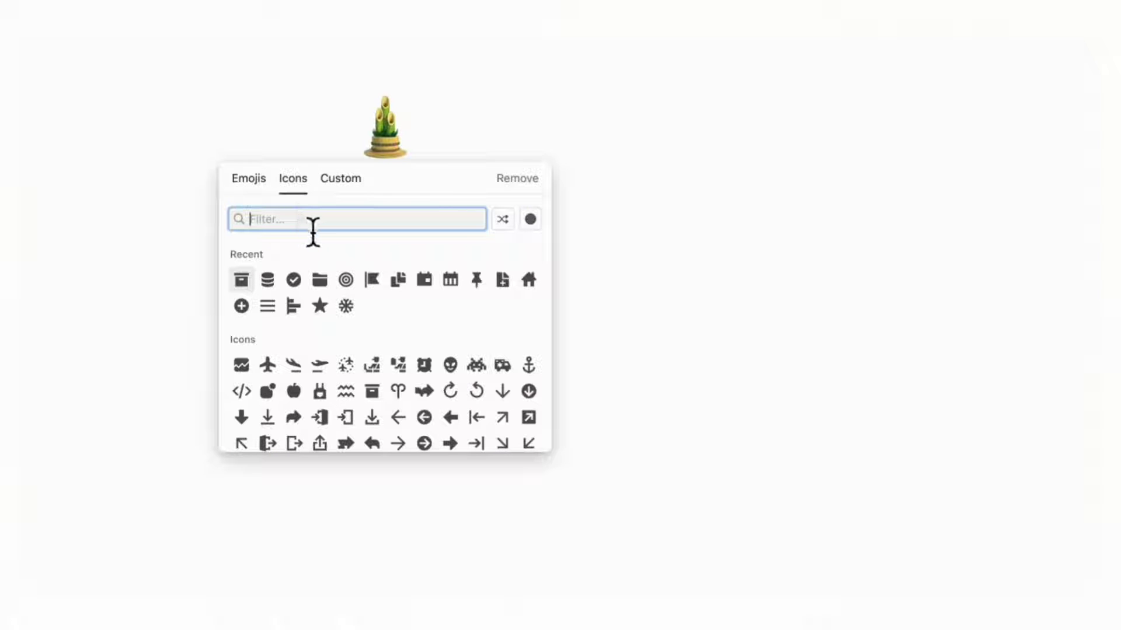
type("check")
left_click(293, 256)
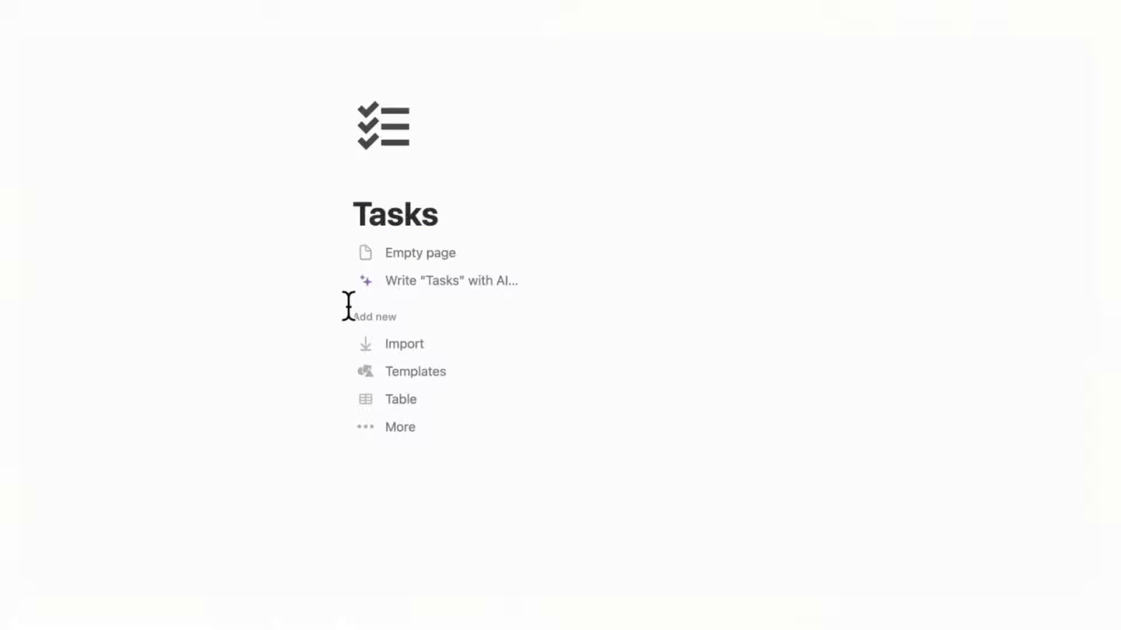
Step: Turn the Tasks page into a board view with a new database as its source and return to the Project & Task Manager page
left_click(417, 429)
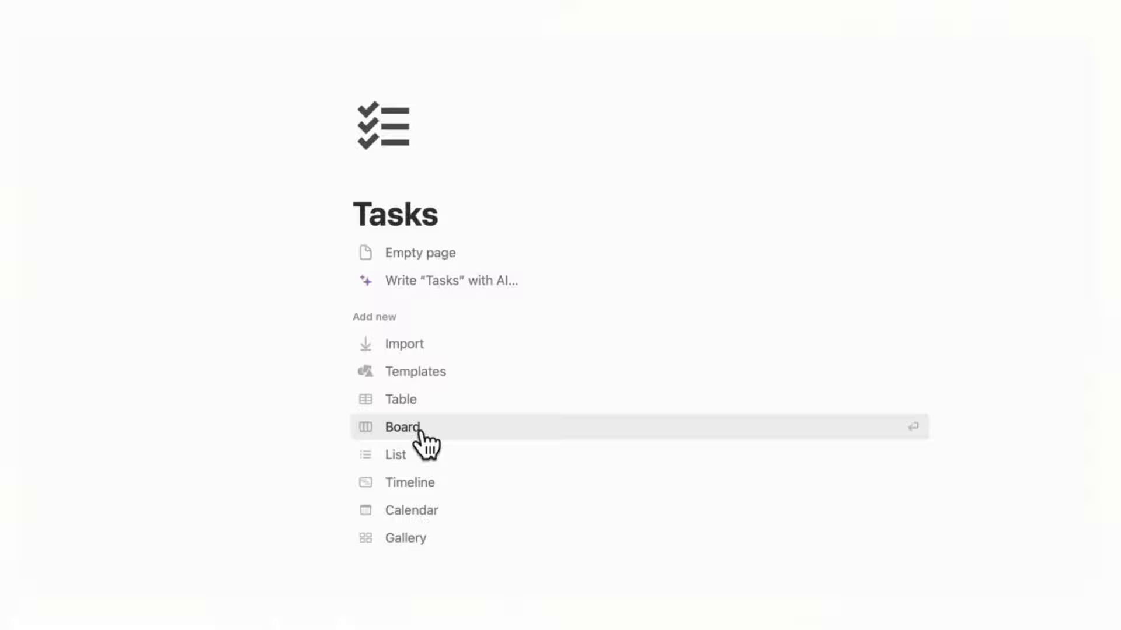
left_click(437, 430)
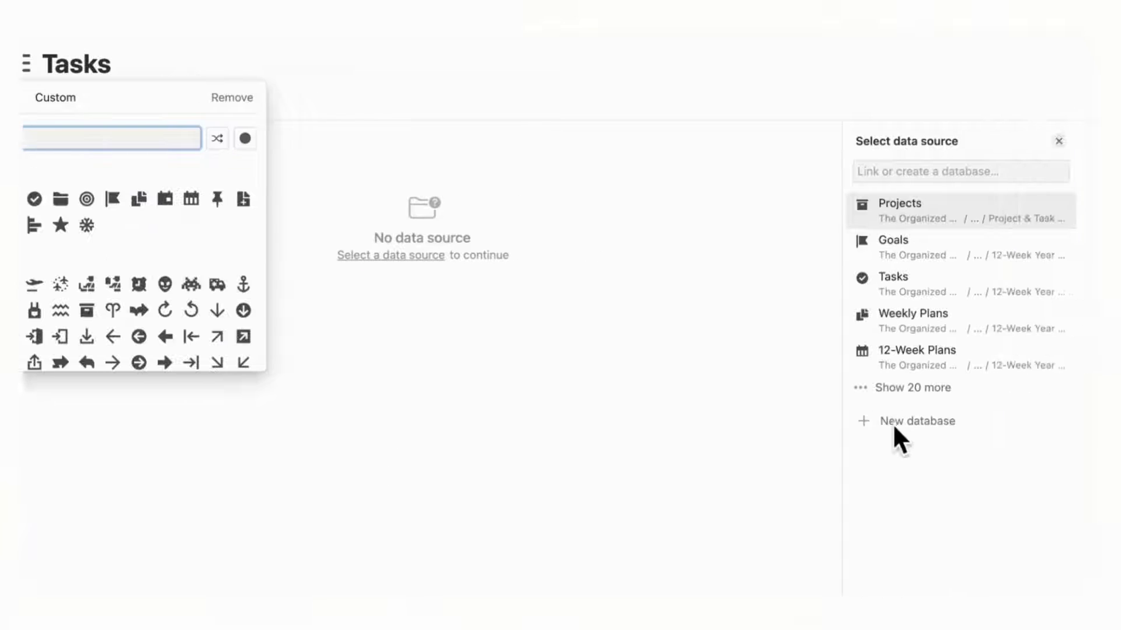
left_click(887, 423)
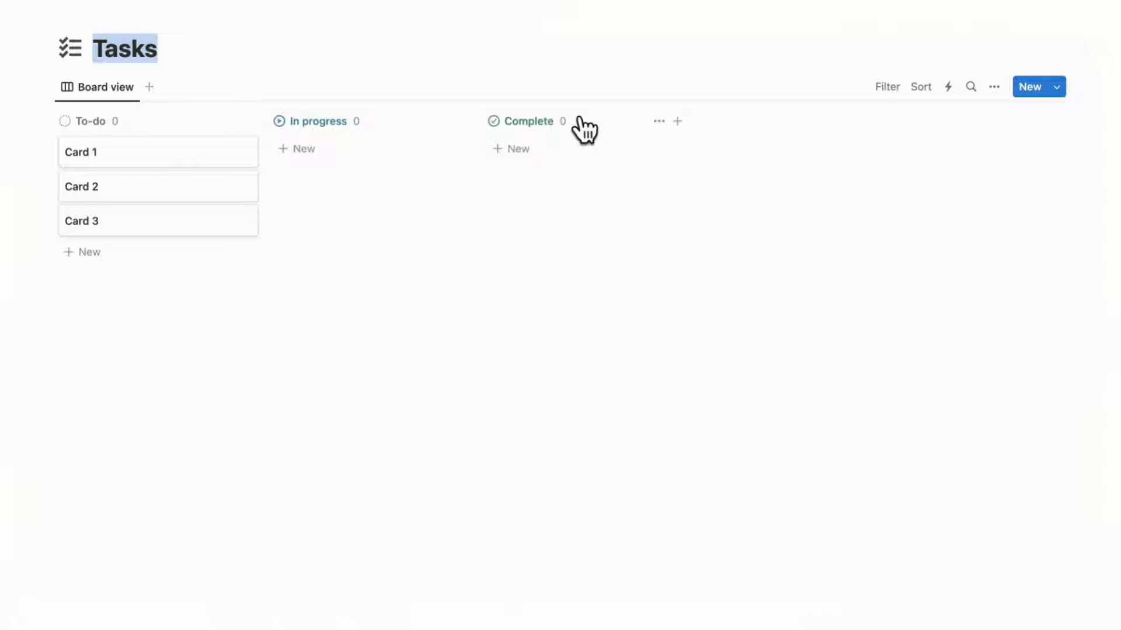
left_click(230, 54)
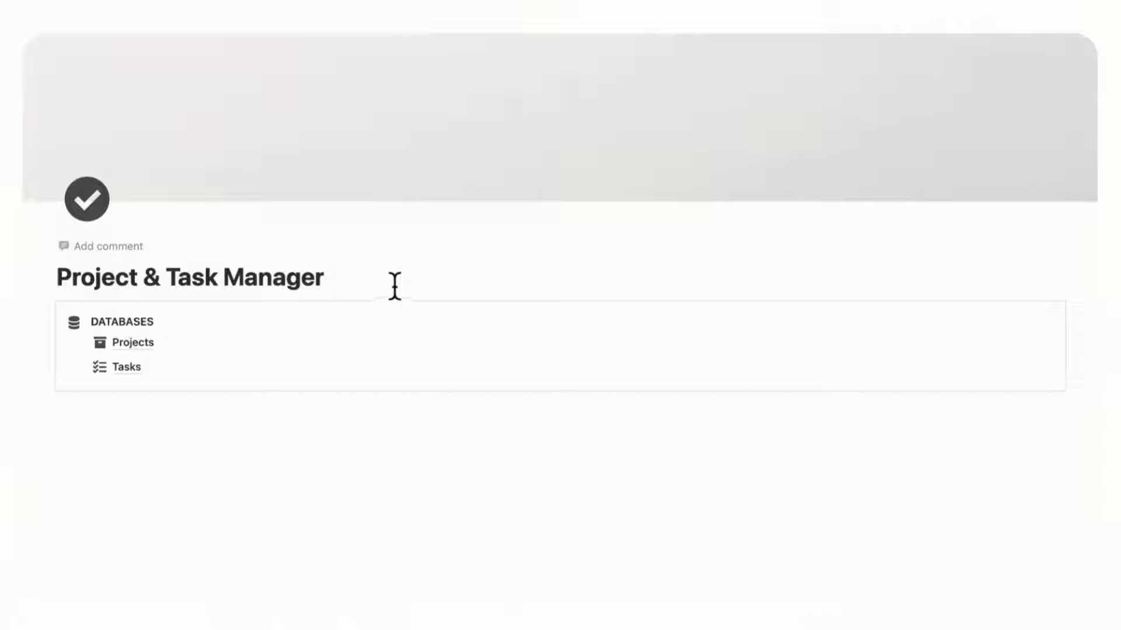
Step: Insert a linked view of the Projects database below the callout, using its gallery view
left_click(260, 433)
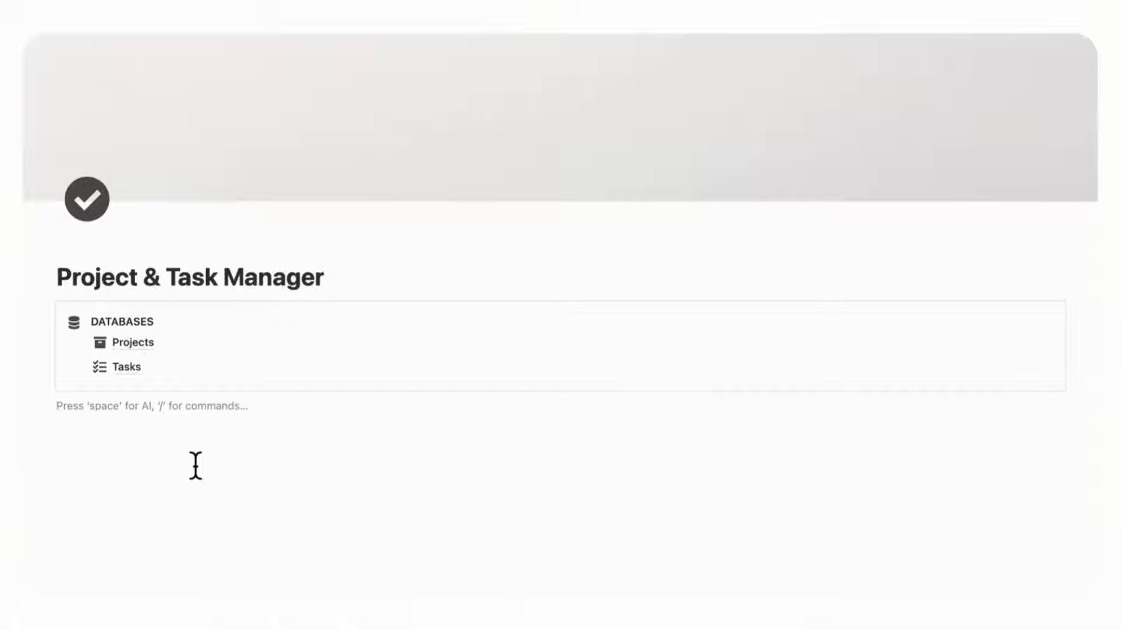
type("/linked")
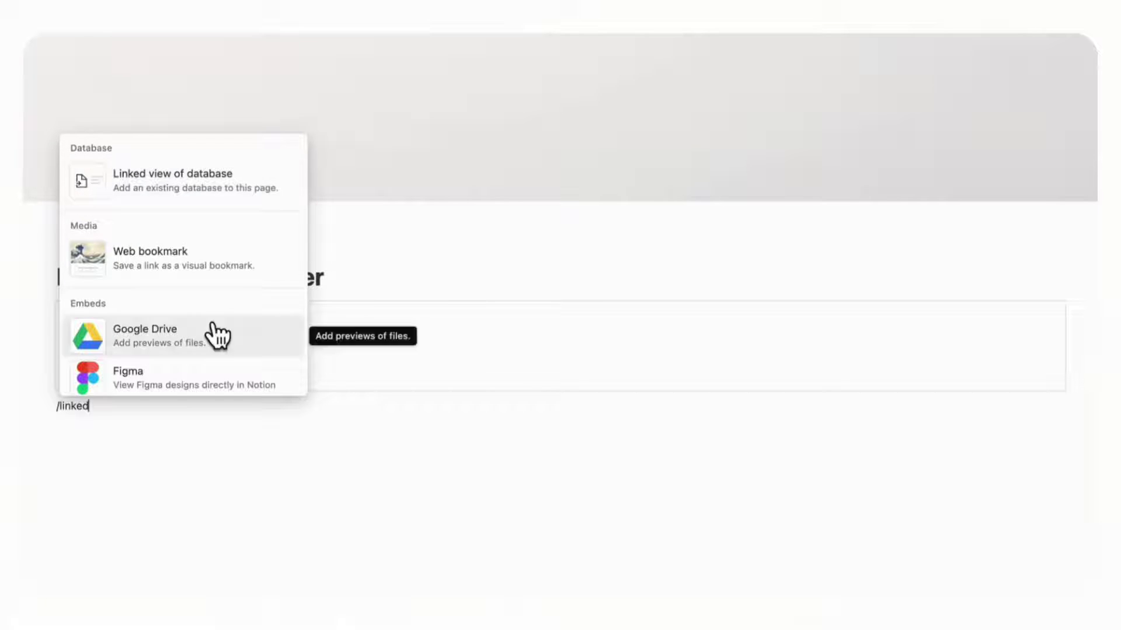
left_click(221, 175)
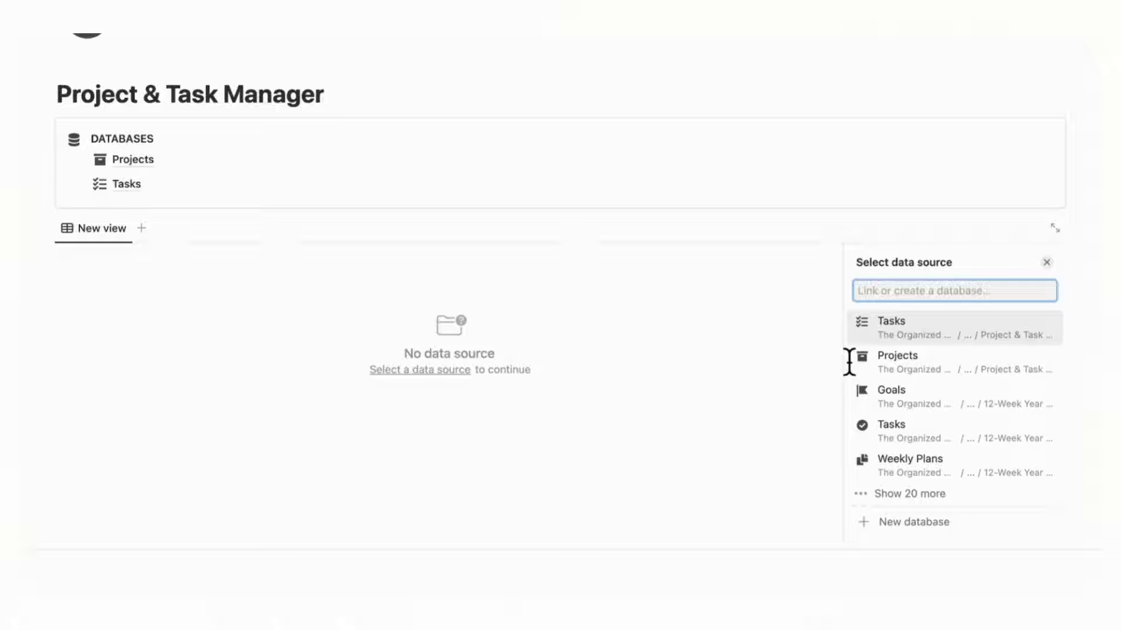
left_click(948, 369)
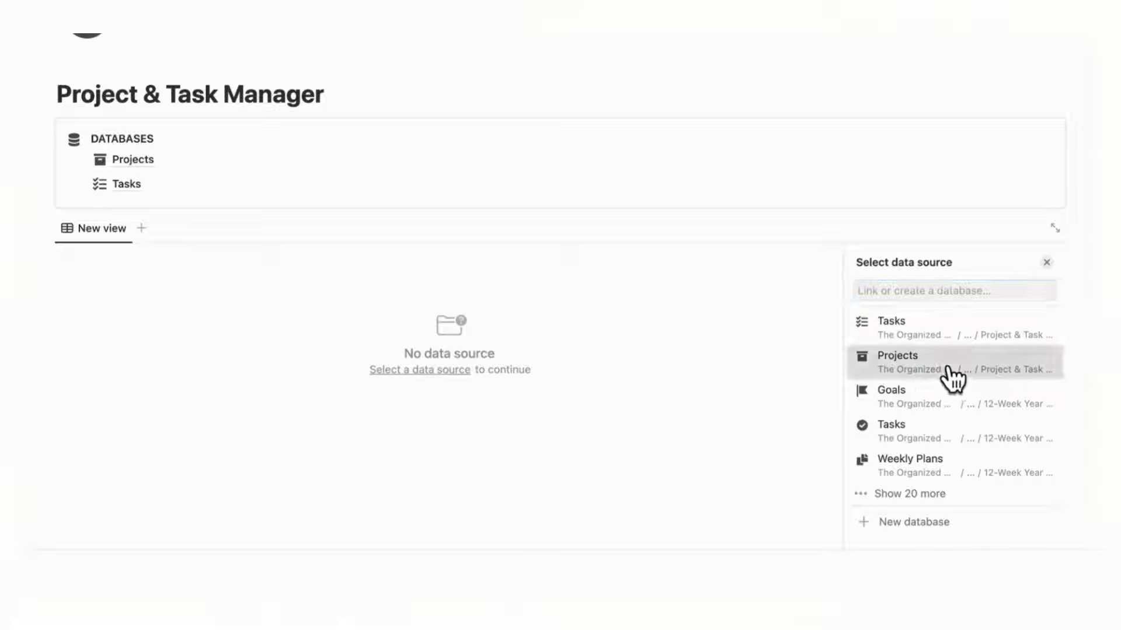
key("Return")
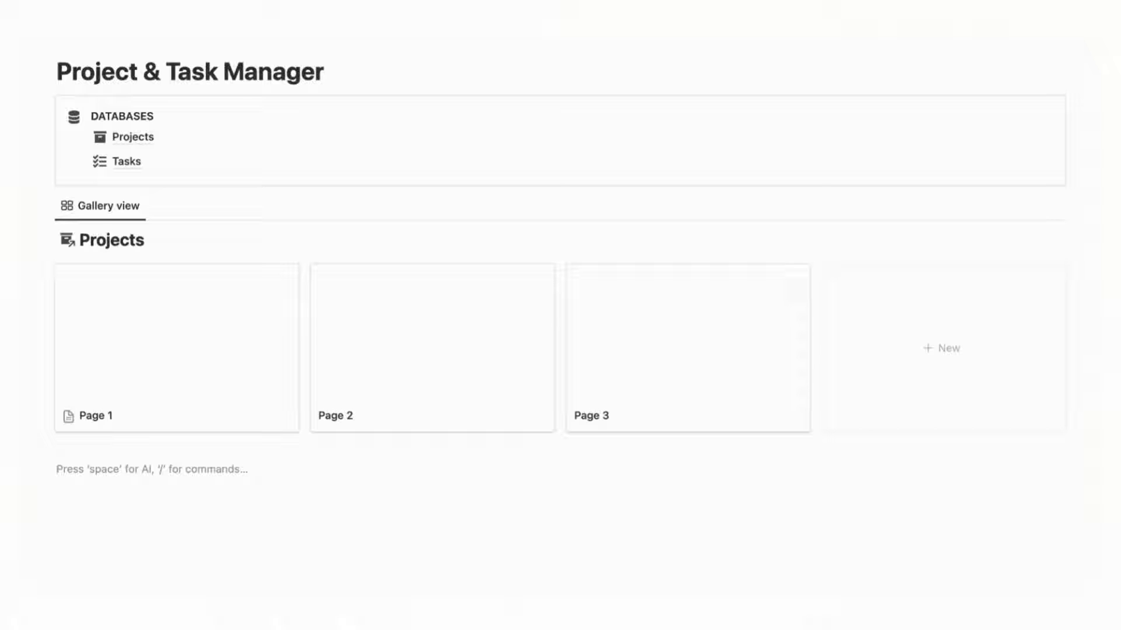
Step: Insert a linked view of this page's Tasks database below the Projects gallery, using its board view, and close the view options
type("/linked")
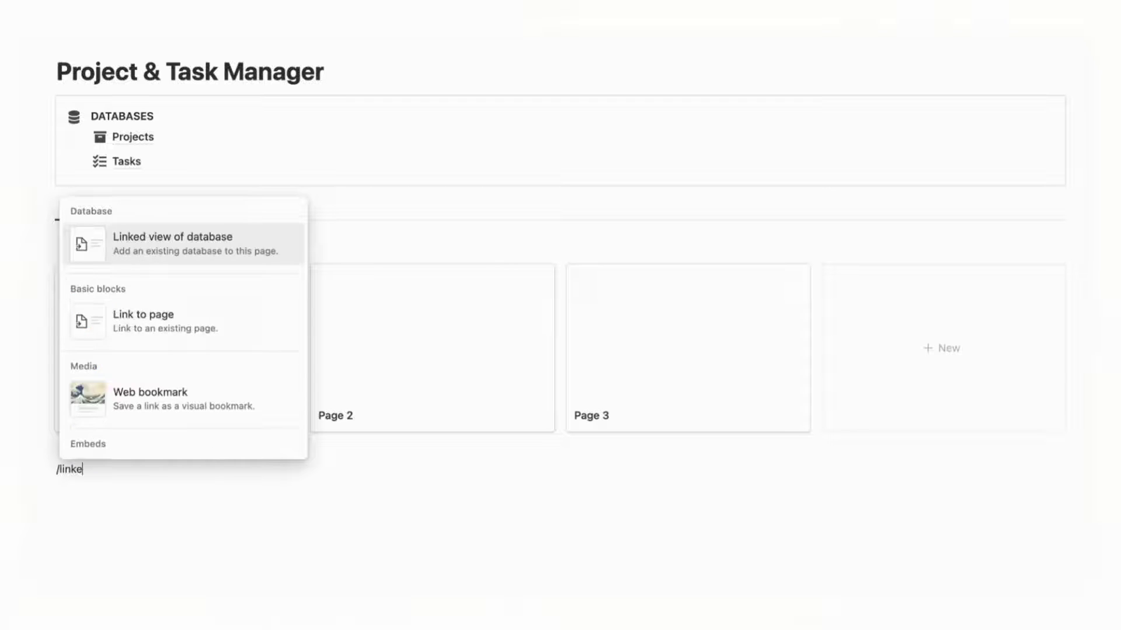
left_click(227, 248)
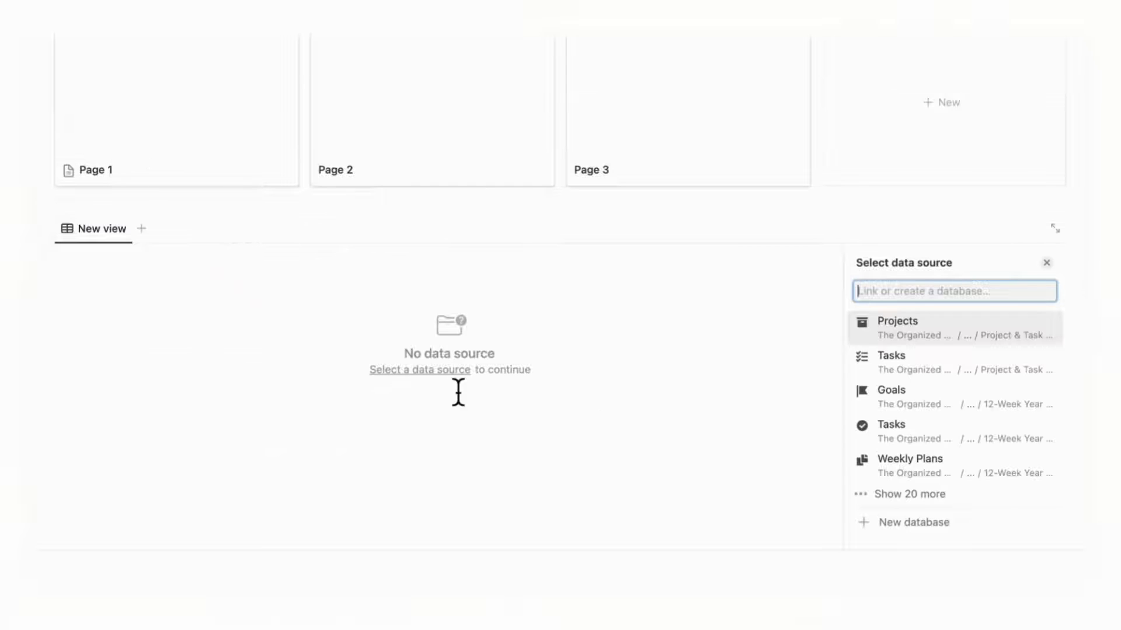
left_click(916, 374)
left_click(902, 299)
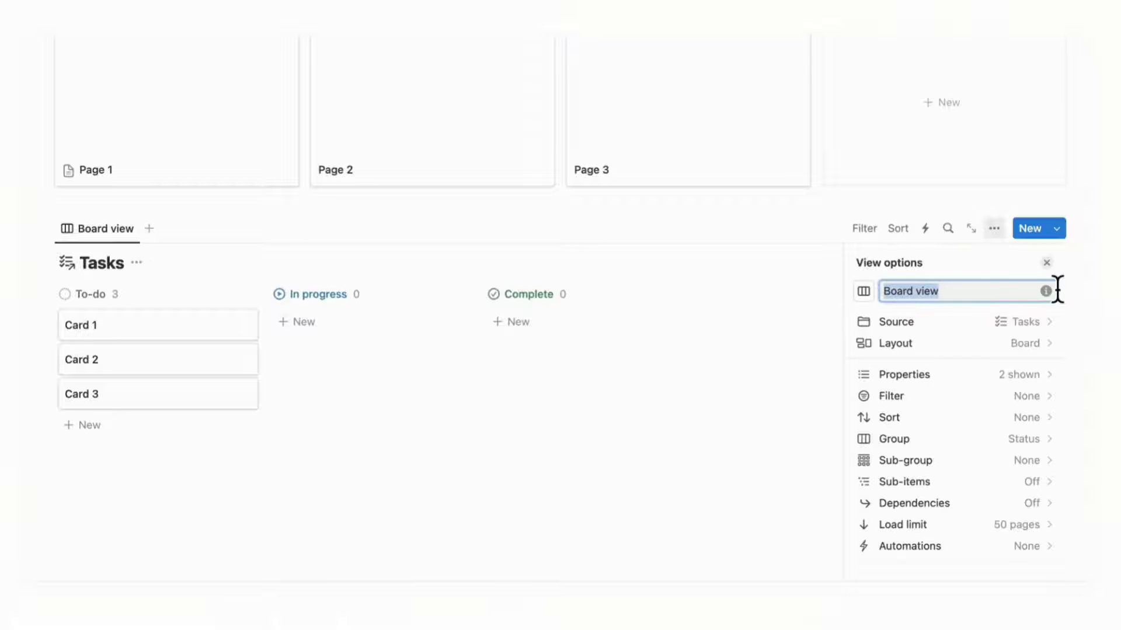
left_click(1046, 263)
Step: Add a Heading 3 reading "Projects" between the DATABASES callout and the Projects gallery
scroll(737, 355, "up", 3)
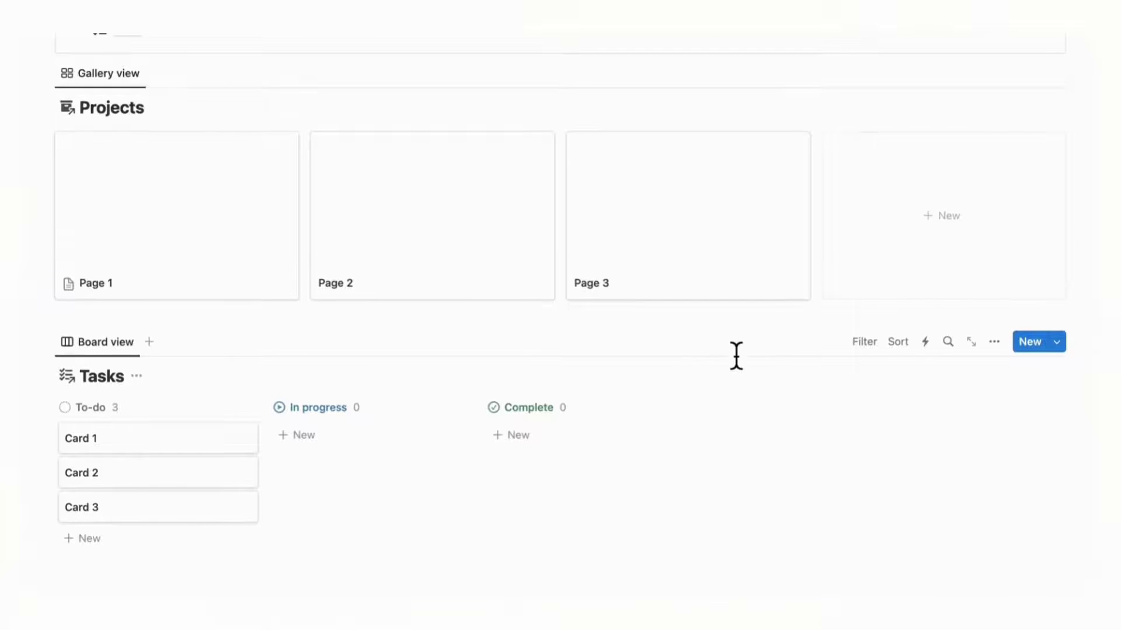
scroll(736, 355, "up", 2)
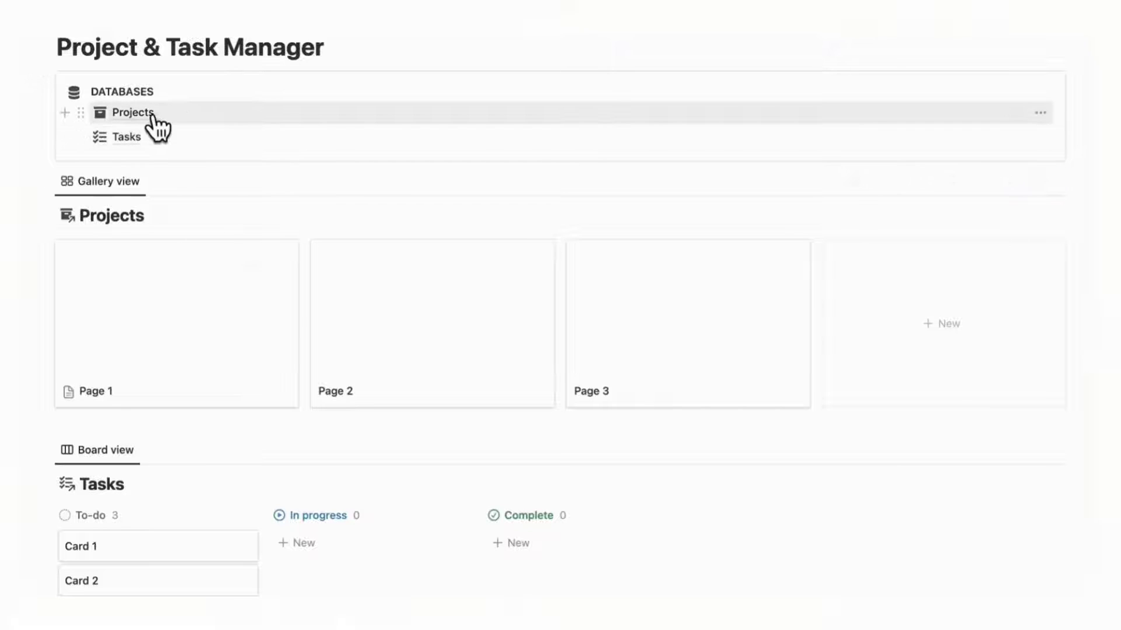
mouse_move(150, 112)
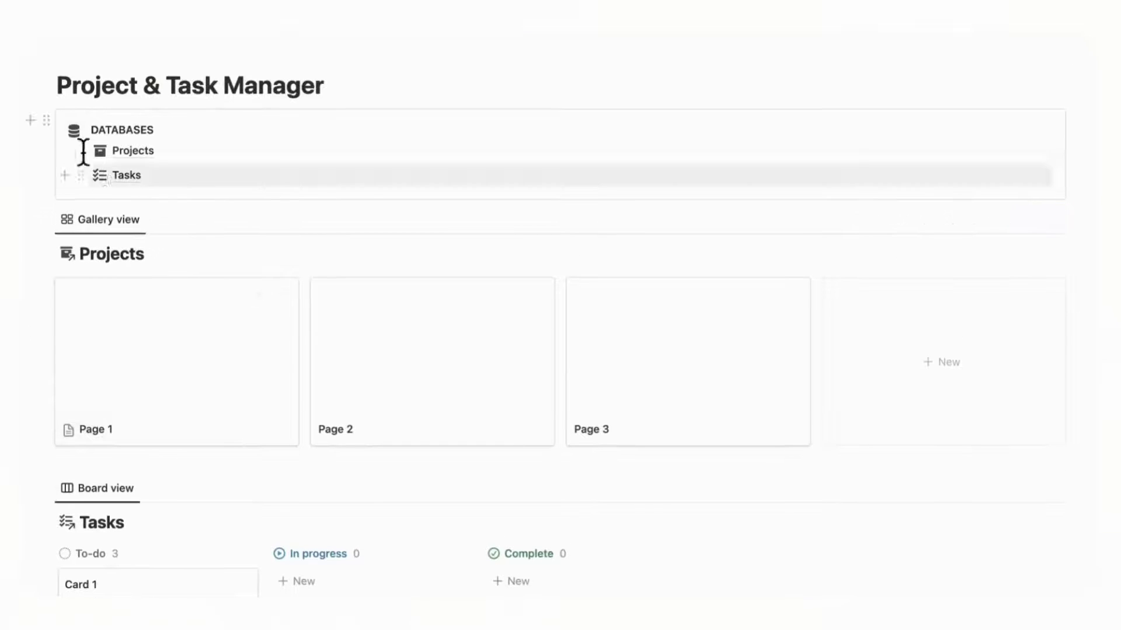
left_click(31, 121)
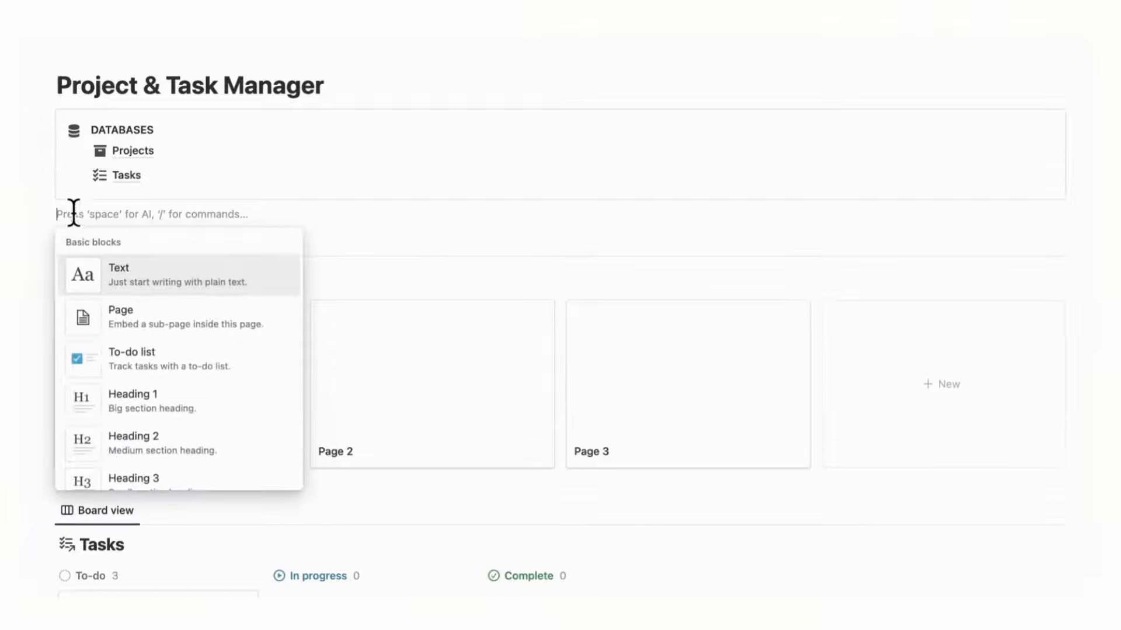
key("Escape")
type("/heading")
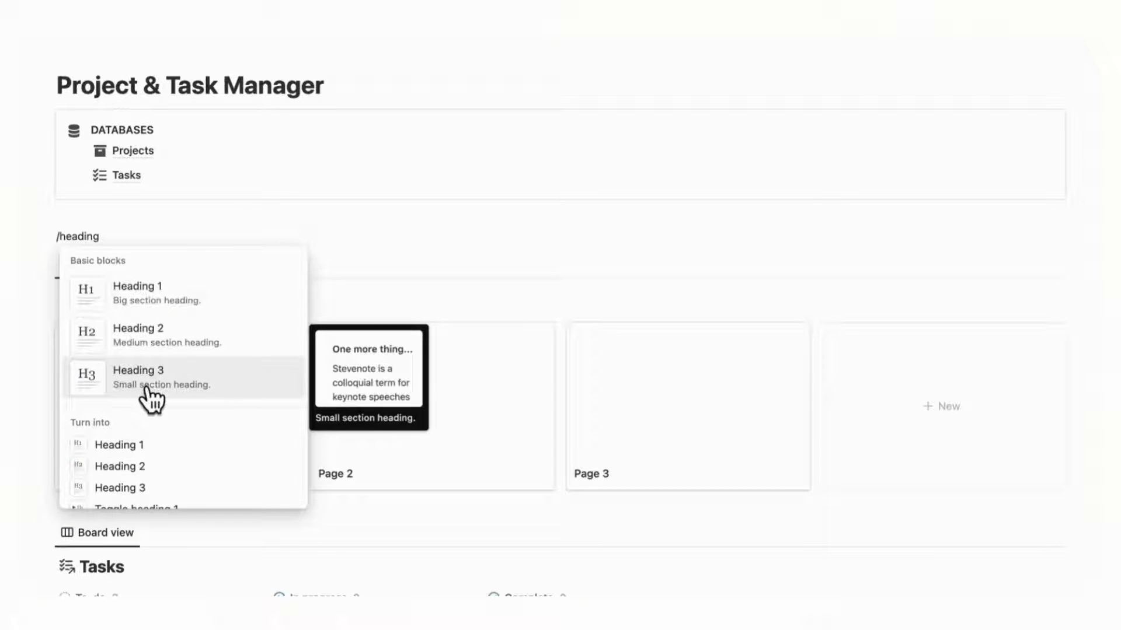
left_click(148, 385)
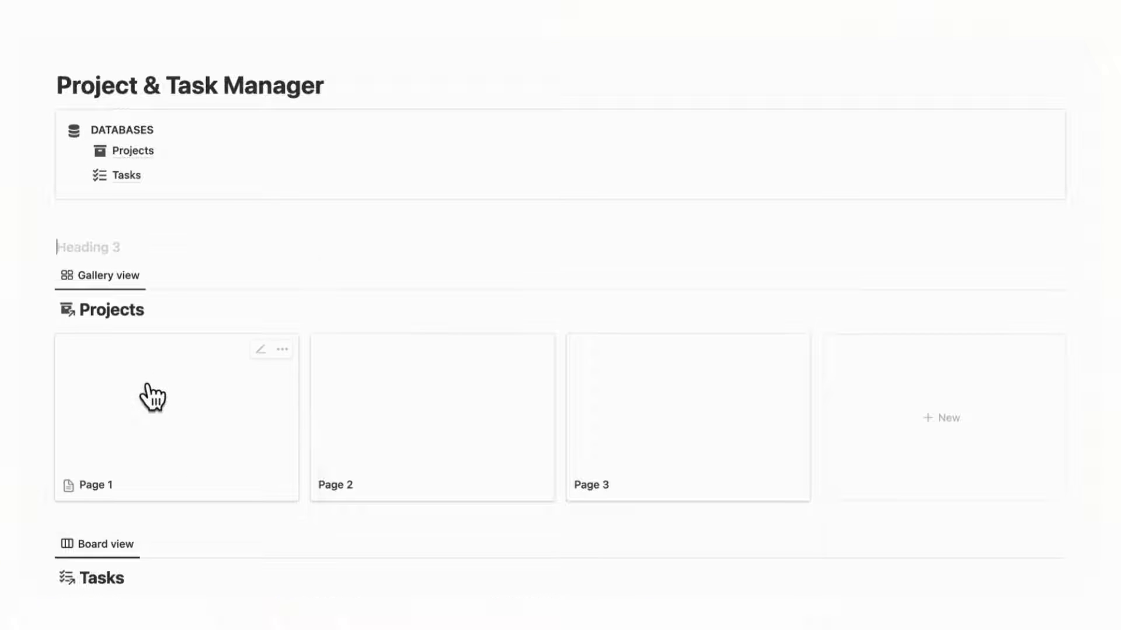
type("Projects")
Step: Insert a divider under the Projects heading and remove the empty block below it
key("Return")
type("/divi")
key("Return")
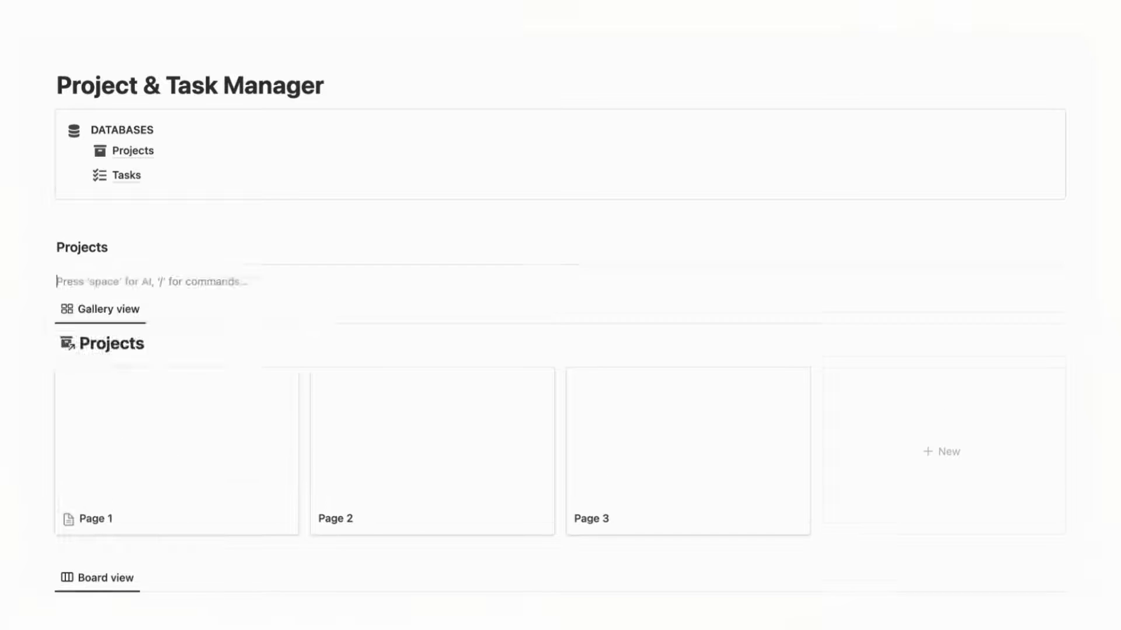
key("BackSpace")
Step: Hide the database title in the linked Projects gallery view and close its layout options
scroll(327, 450, "down", 2)
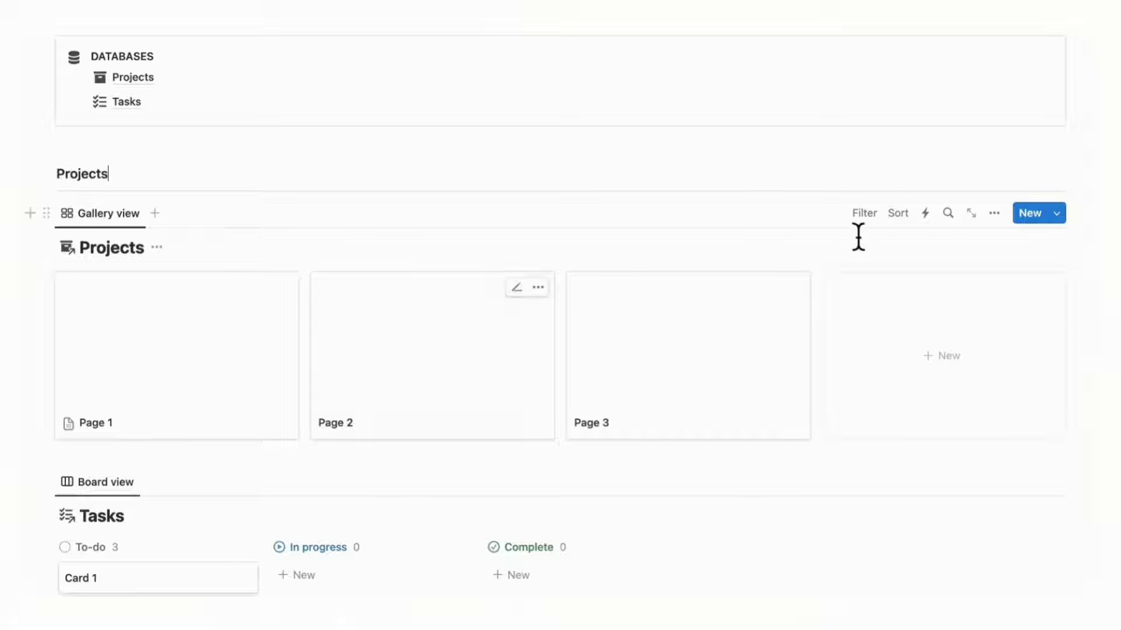
left_click(994, 215)
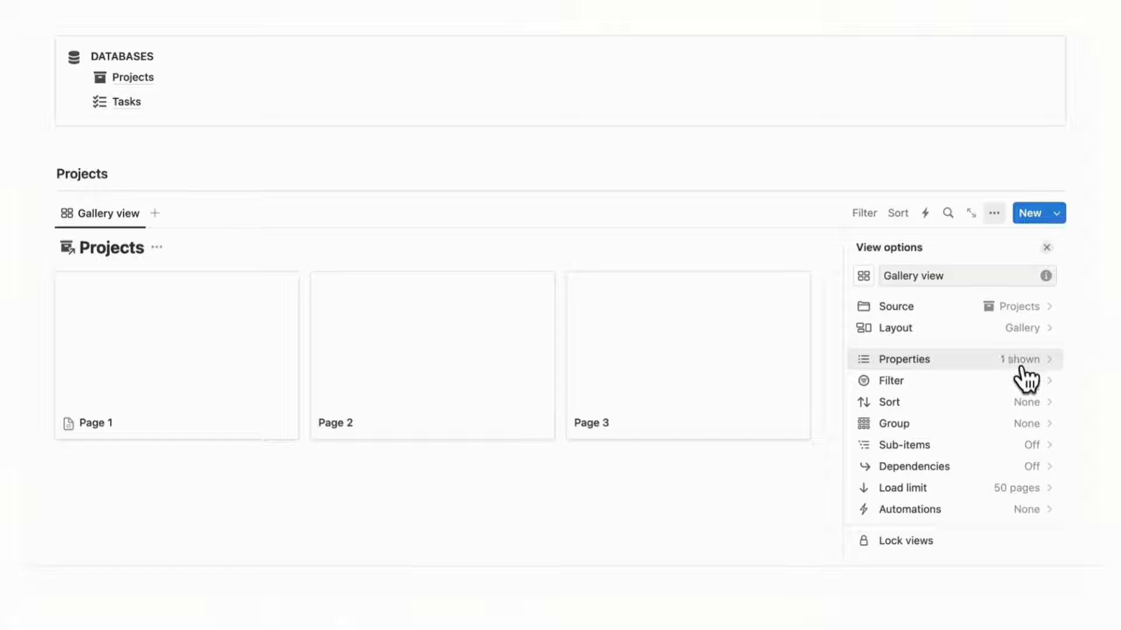
left_click(1026, 329)
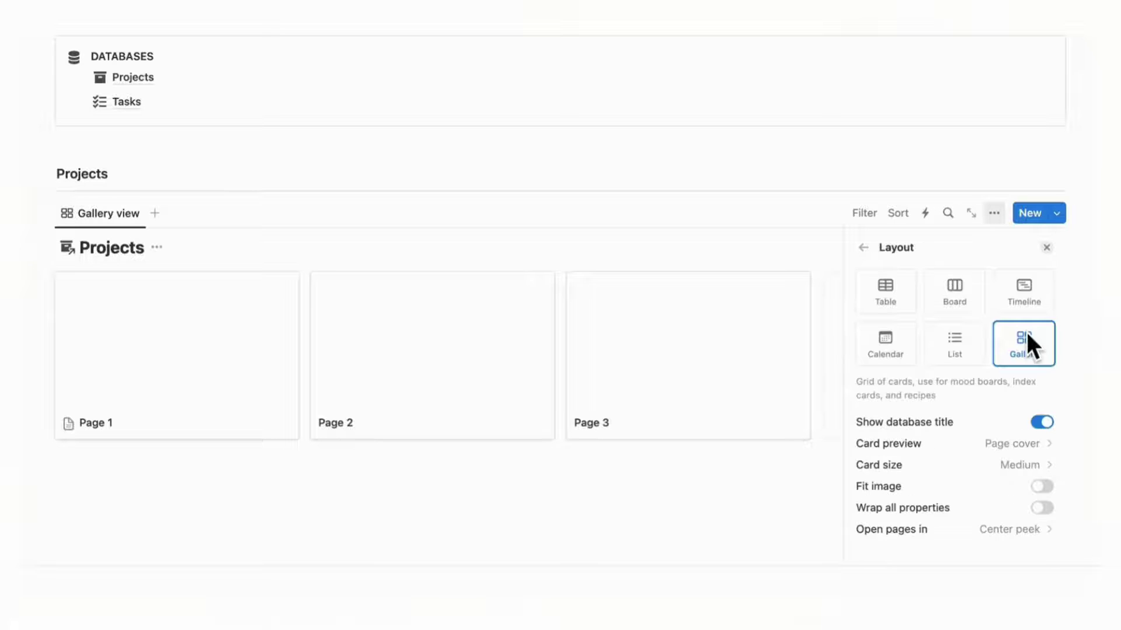
left_click(1042, 422)
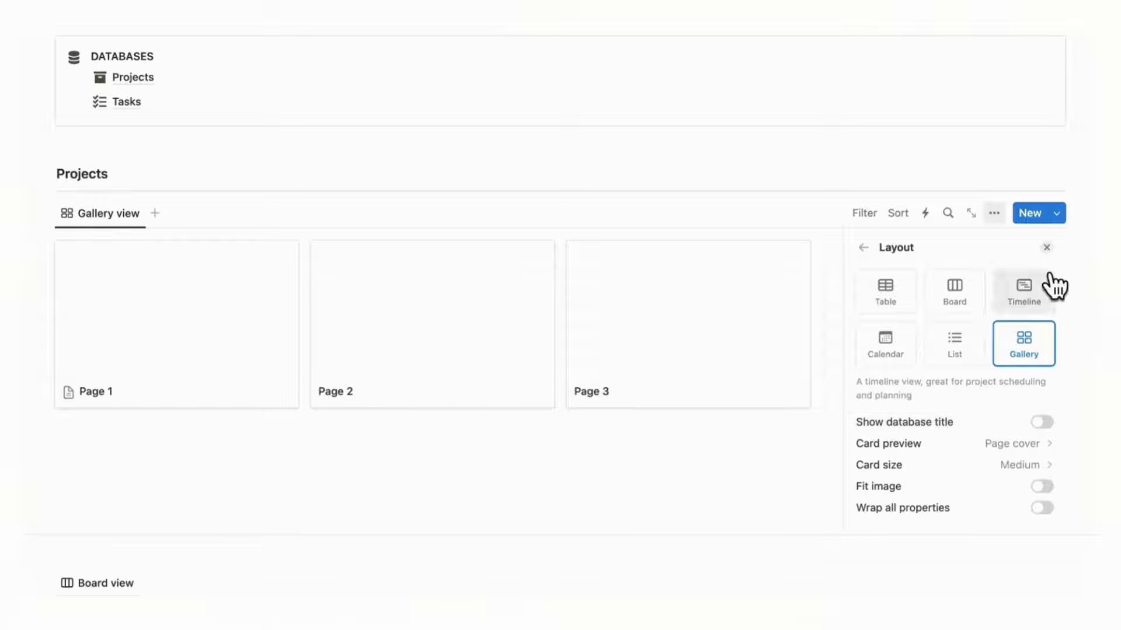
left_click(1047, 248)
Step: Add a Heading 3 reading "Tasks" between the Projects gallery and the Tasks board
scroll(918, 406, "down", 3)
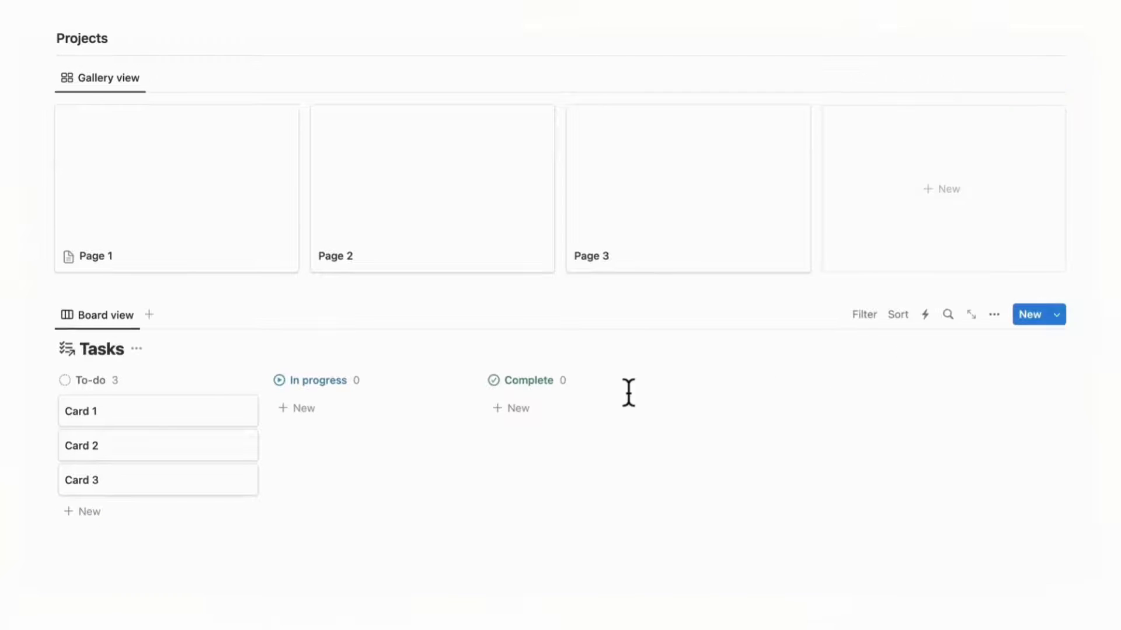
left_click(99, 295)
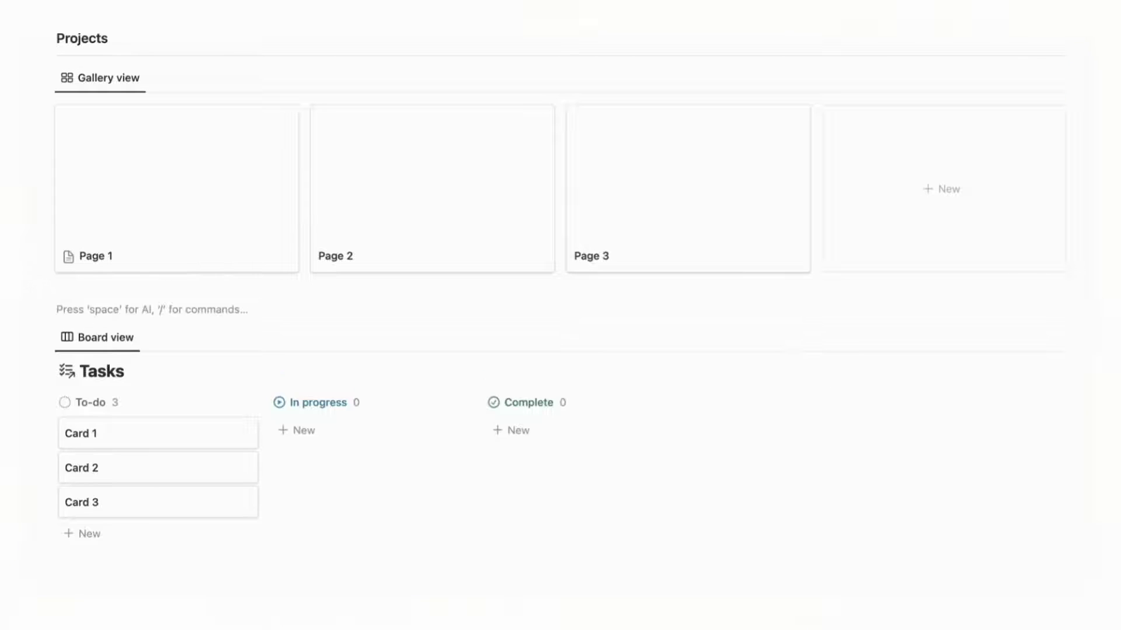
type("/heading")
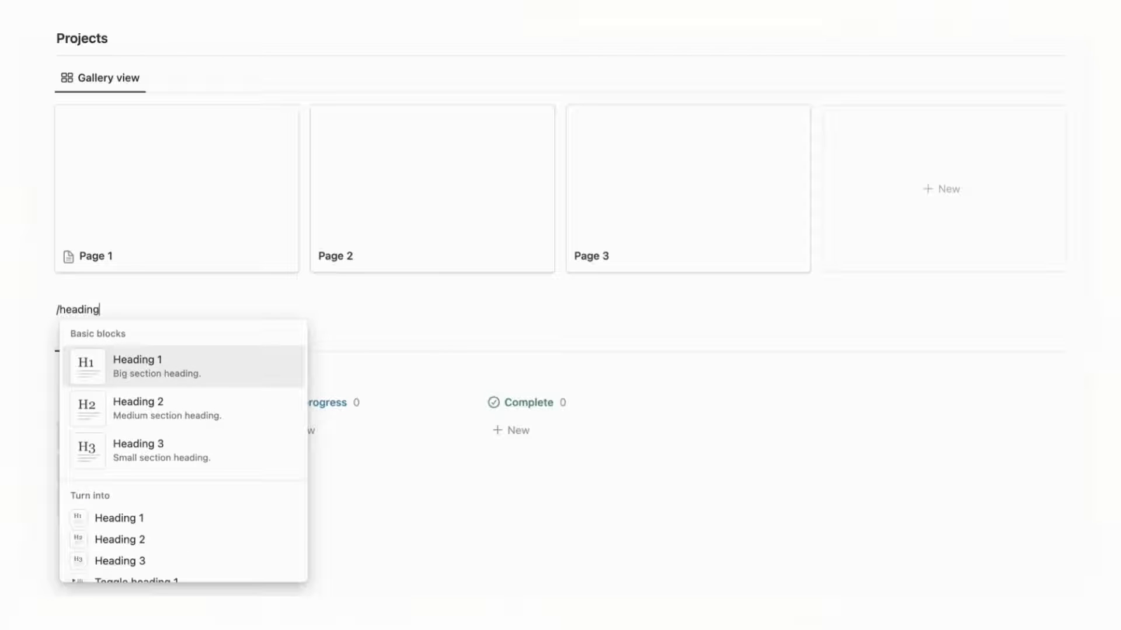
left_click(130, 456)
type("Task")
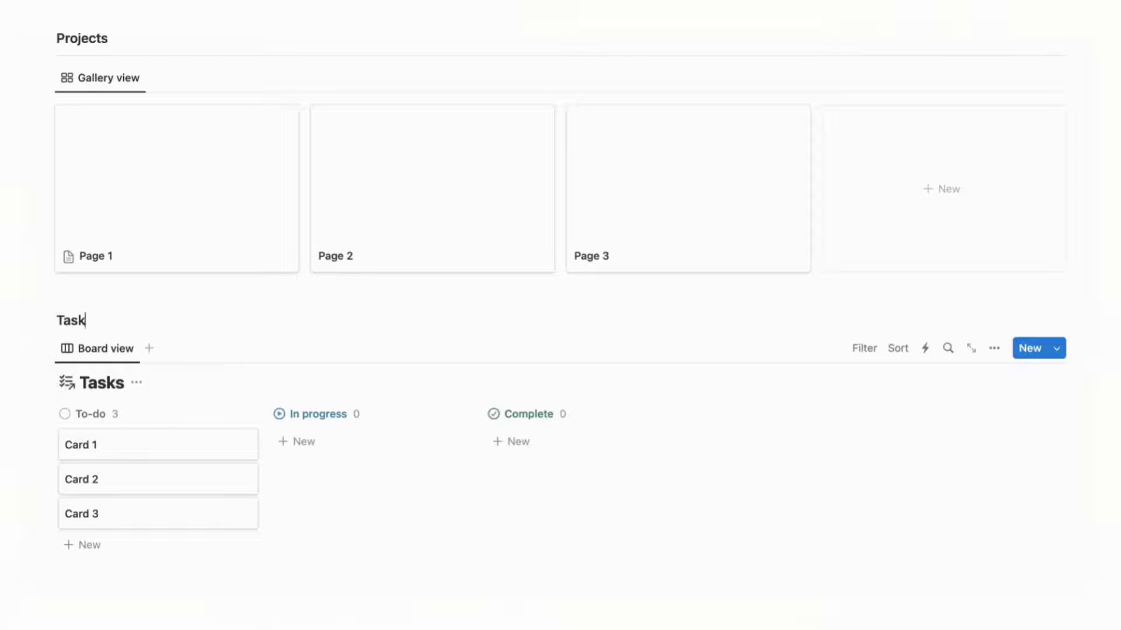
type("s")
Step: Insert a divider under the Tasks heading and remove the empty block below it
key("Return")
type("/divi")
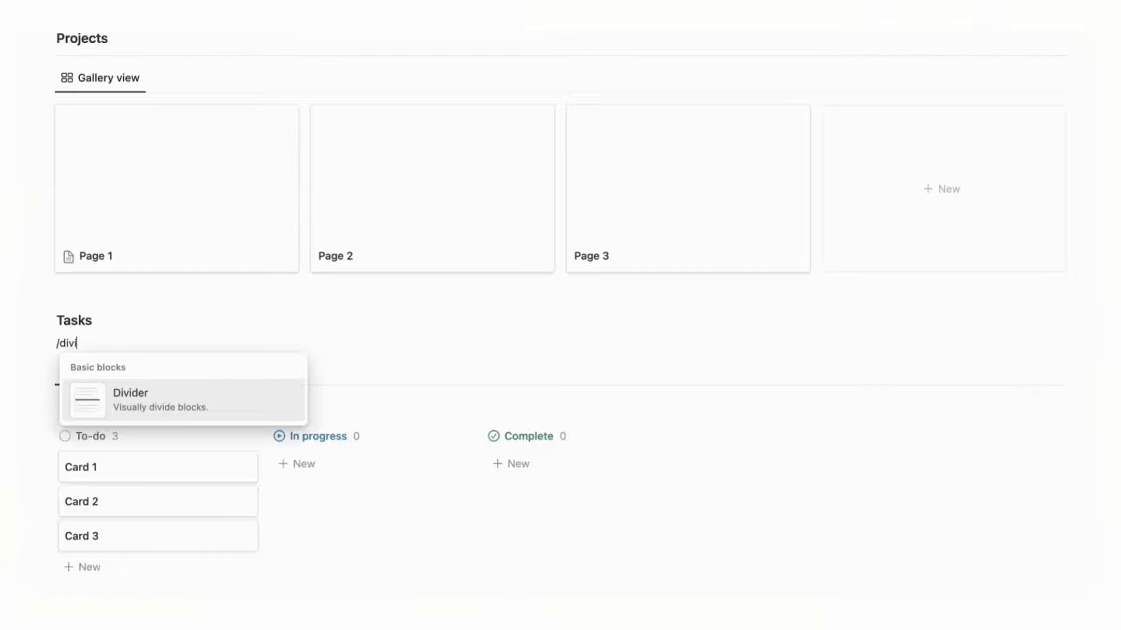
key("Return")
key("BackSpace")
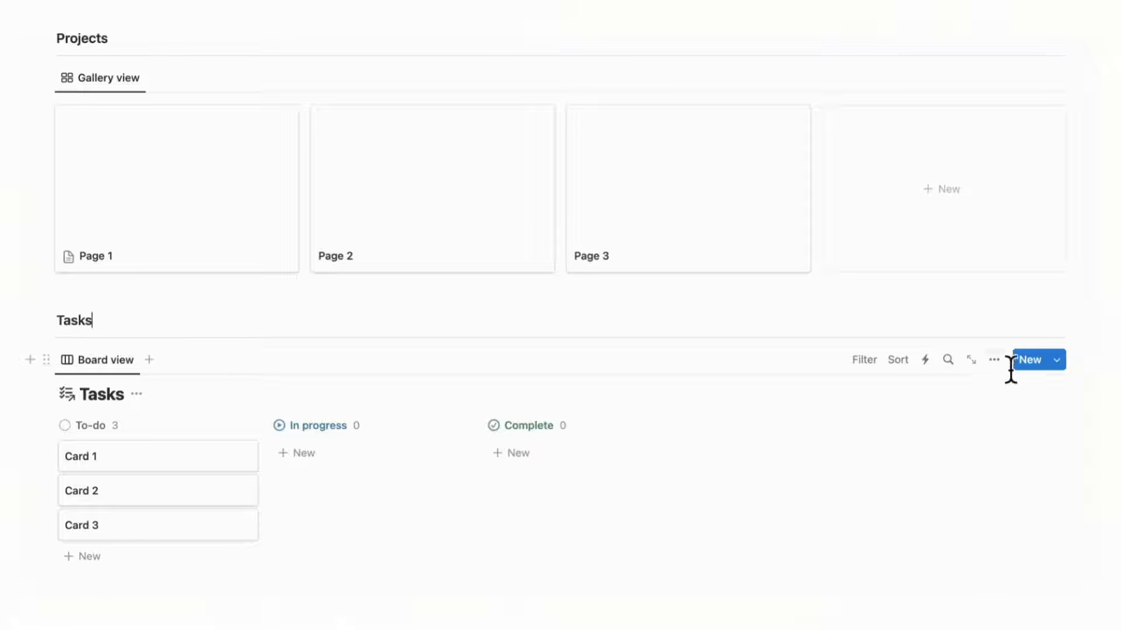
Step: Hide the database title in the linked Tasks board view and close its layout options
left_click(994, 360)
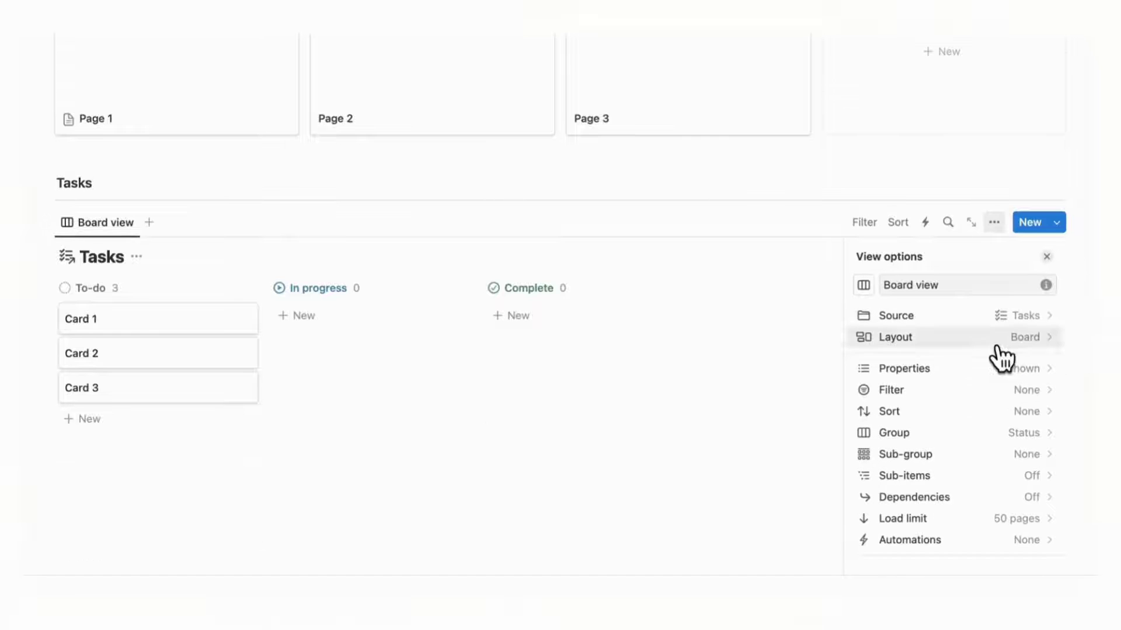
left_click(1001, 345)
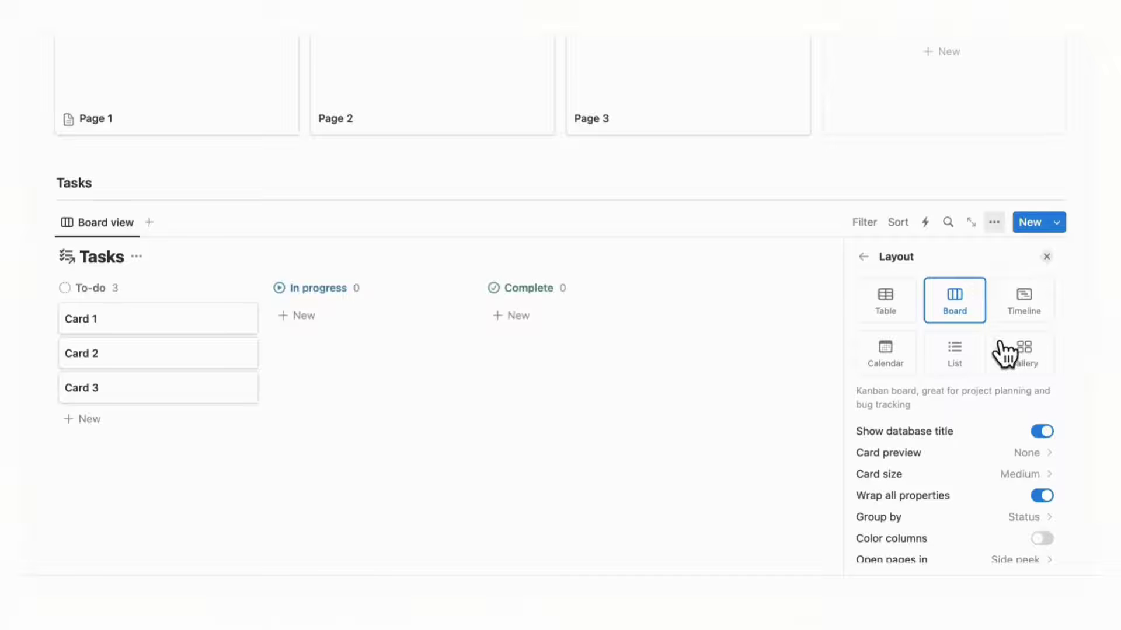
left_click(1045, 432)
left_click(1046, 258)
scroll(938, 310, "up", 7)
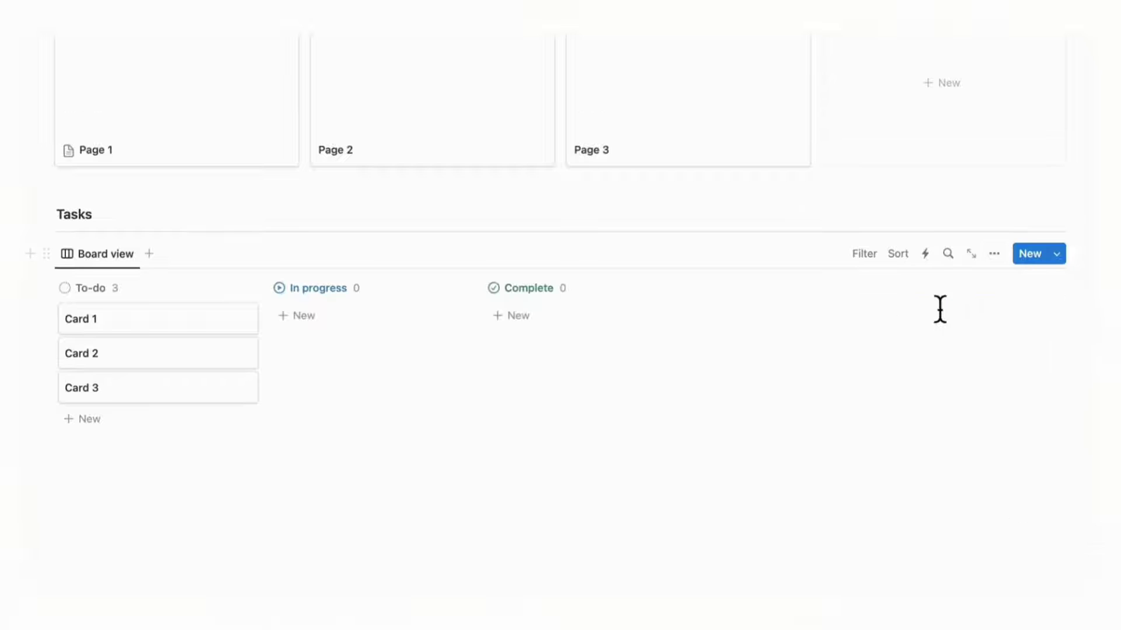
scroll(938, 313, "down", 3)
scroll(938, 313, "up", 1)
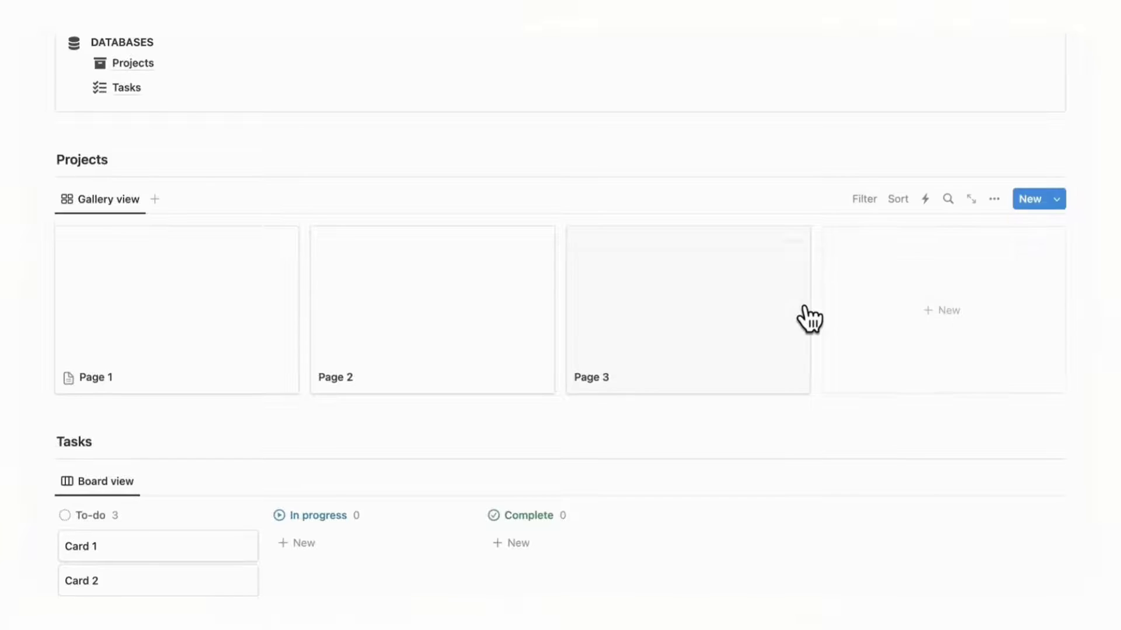
scroll(809, 319, "up", 4)
scroll(808, 318, "down", 4)
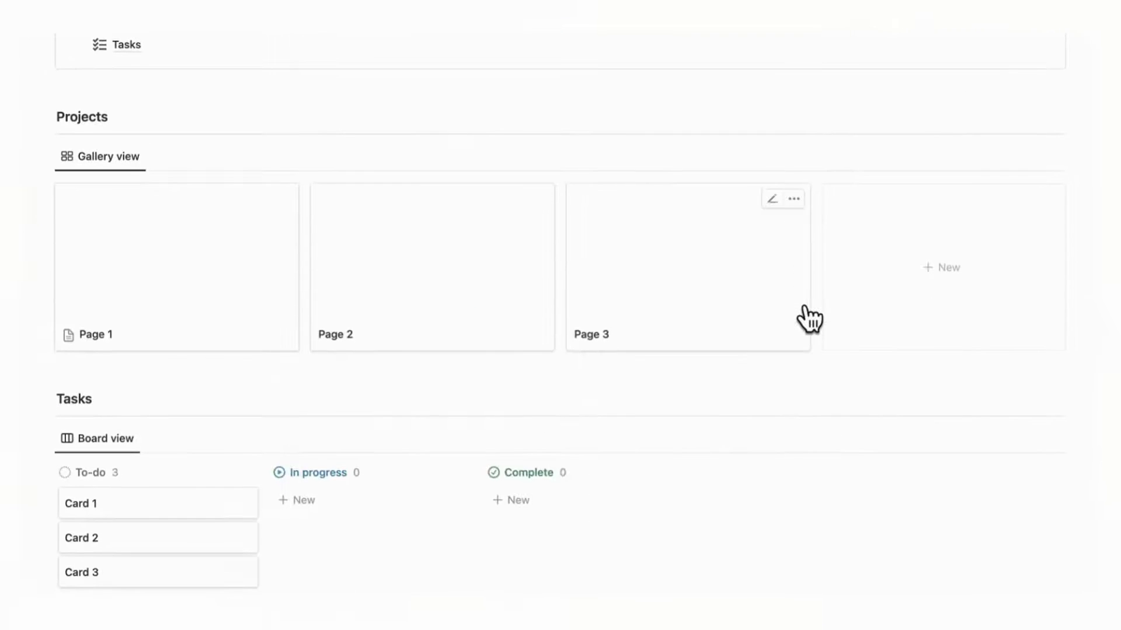
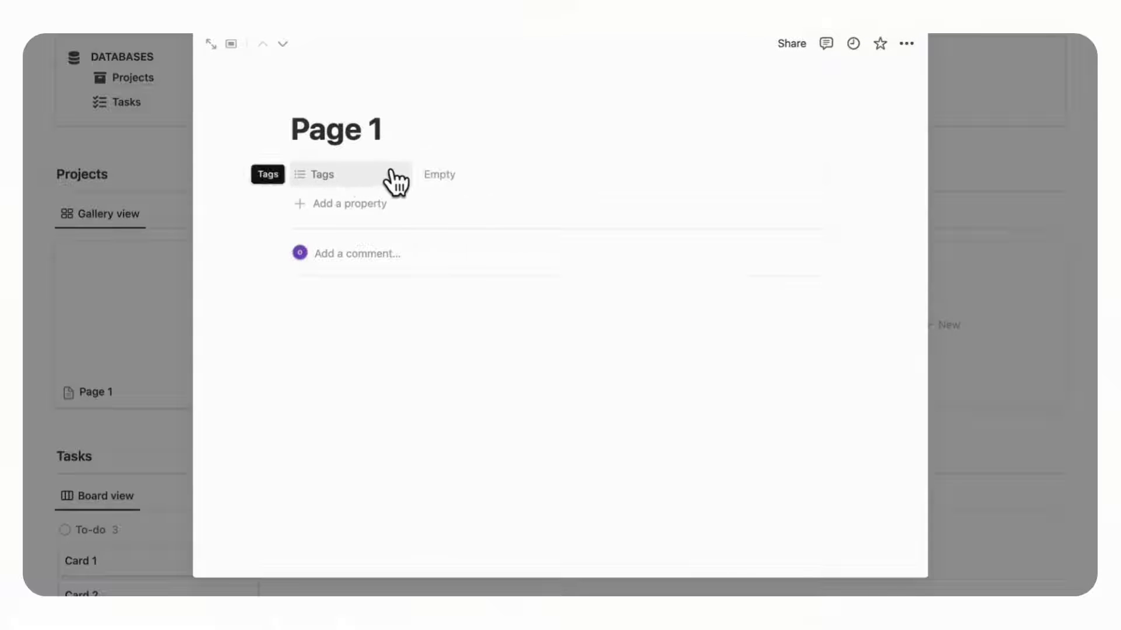
Step: Replace the title of the open project page Page 1 with "Start writing my book"
left_click(360, 131)
triple_click(358, 136)
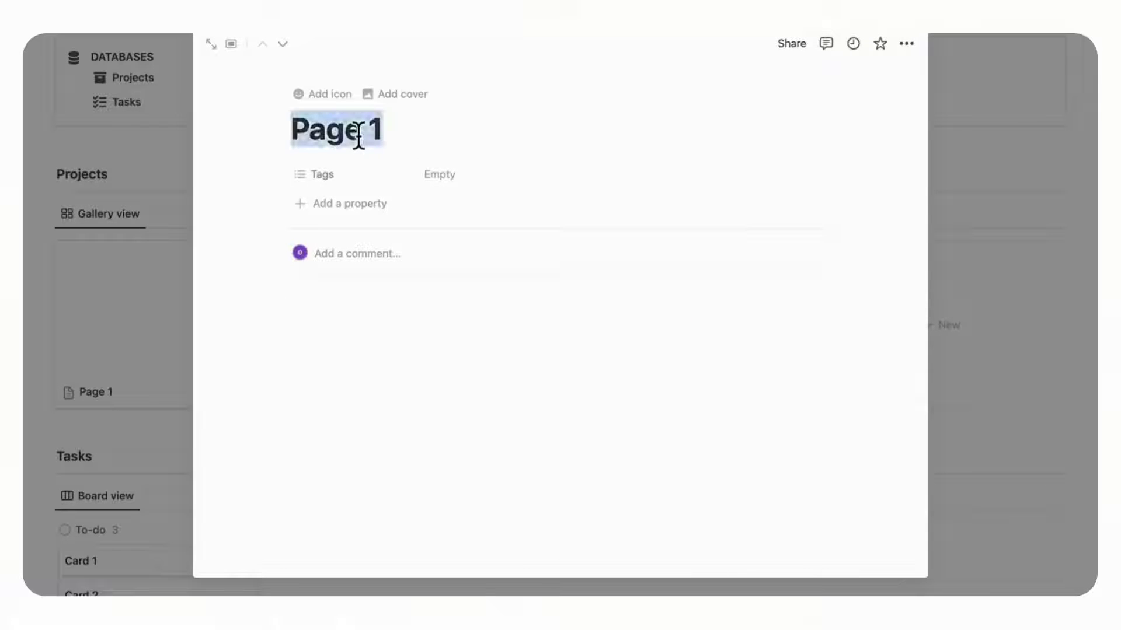
key("BackSpace")
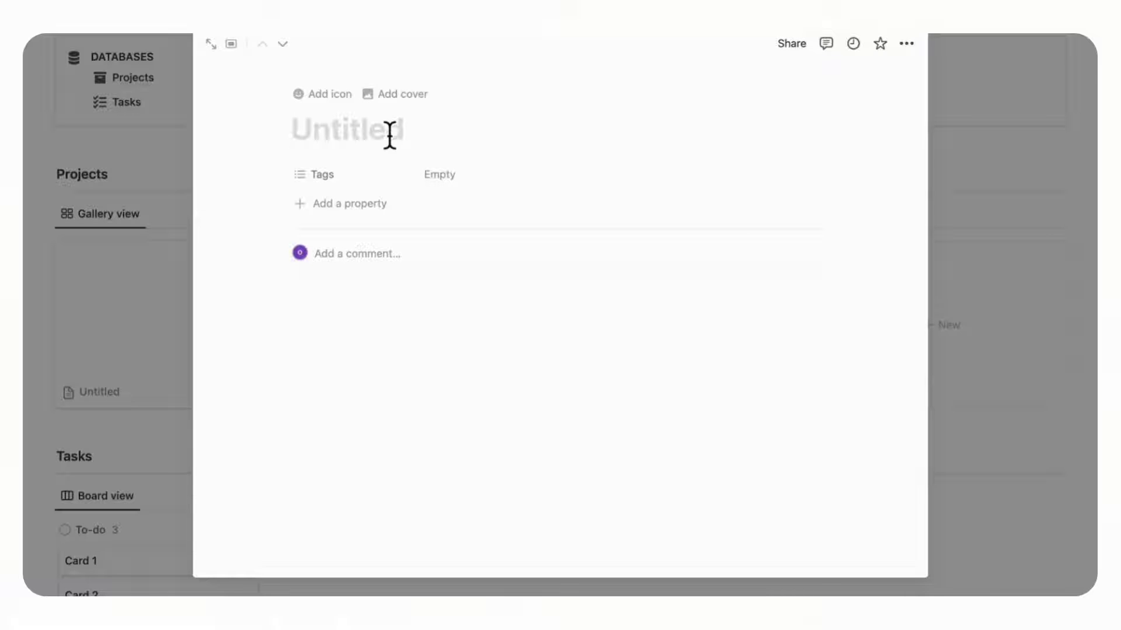
type("Start ")
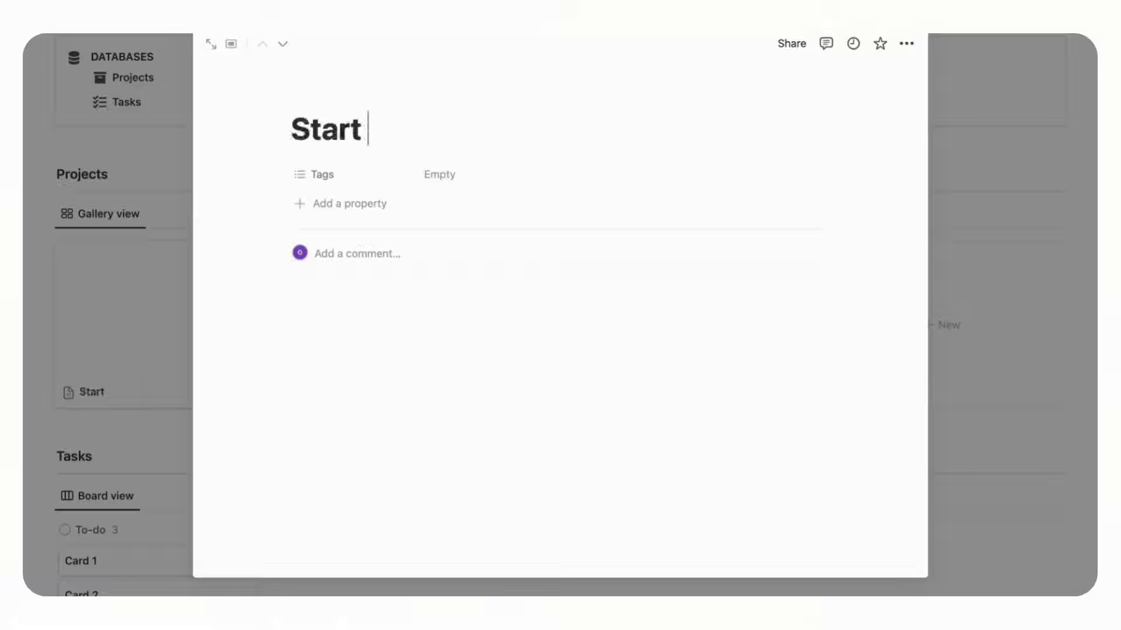
type("writing my book")
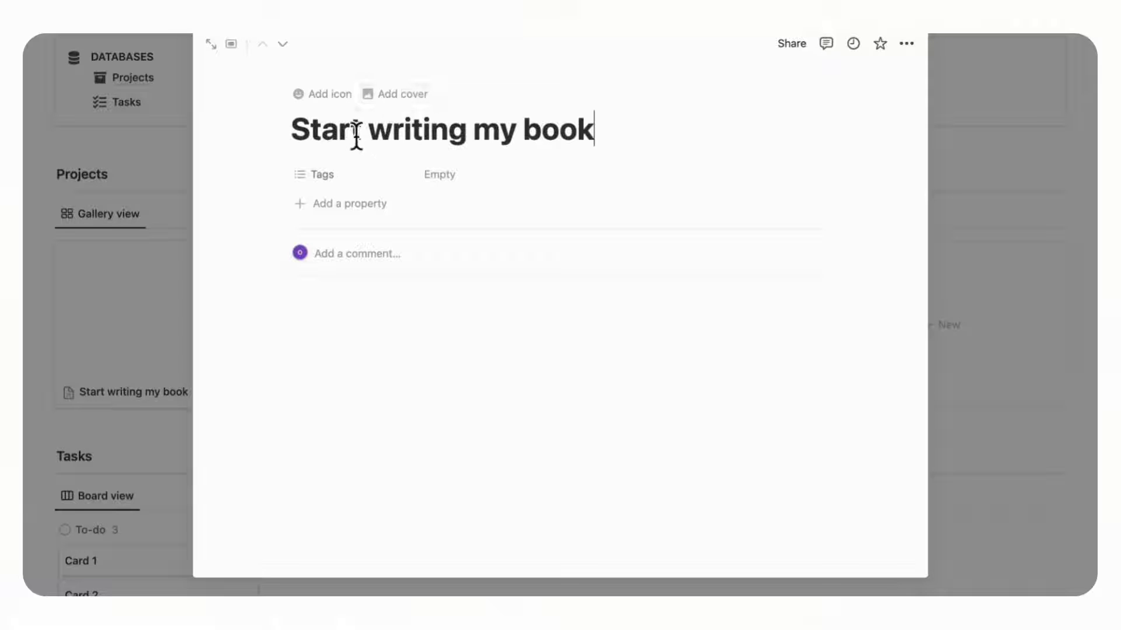
Step: Create a new tag option "Personal" and assign it to the book project's Tags property
left_click(440, 180)
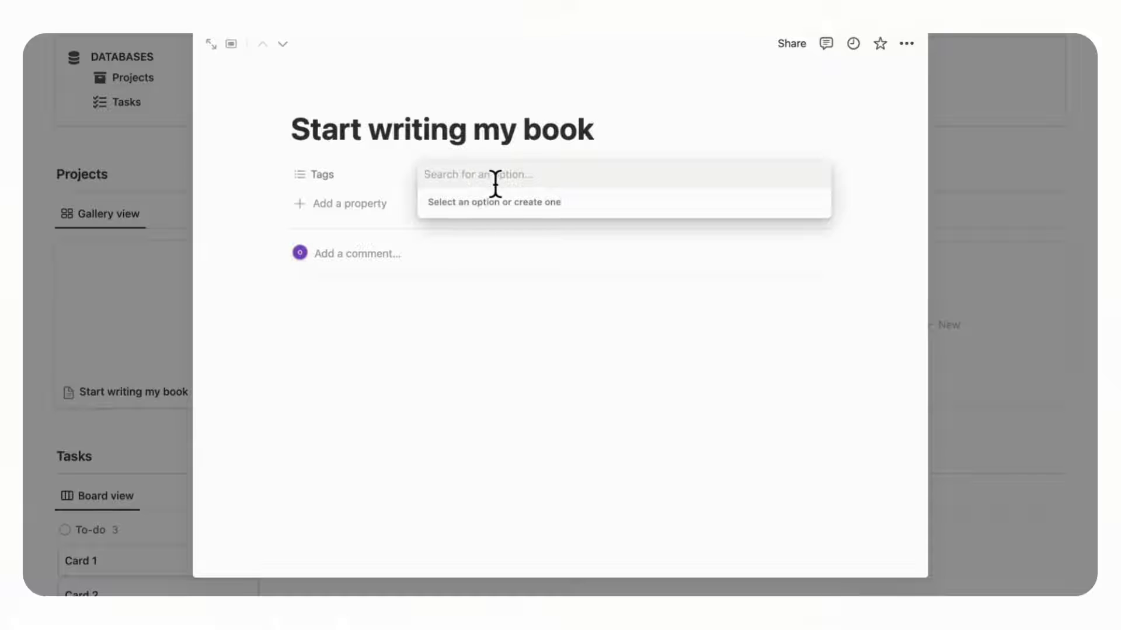
type("Personal")
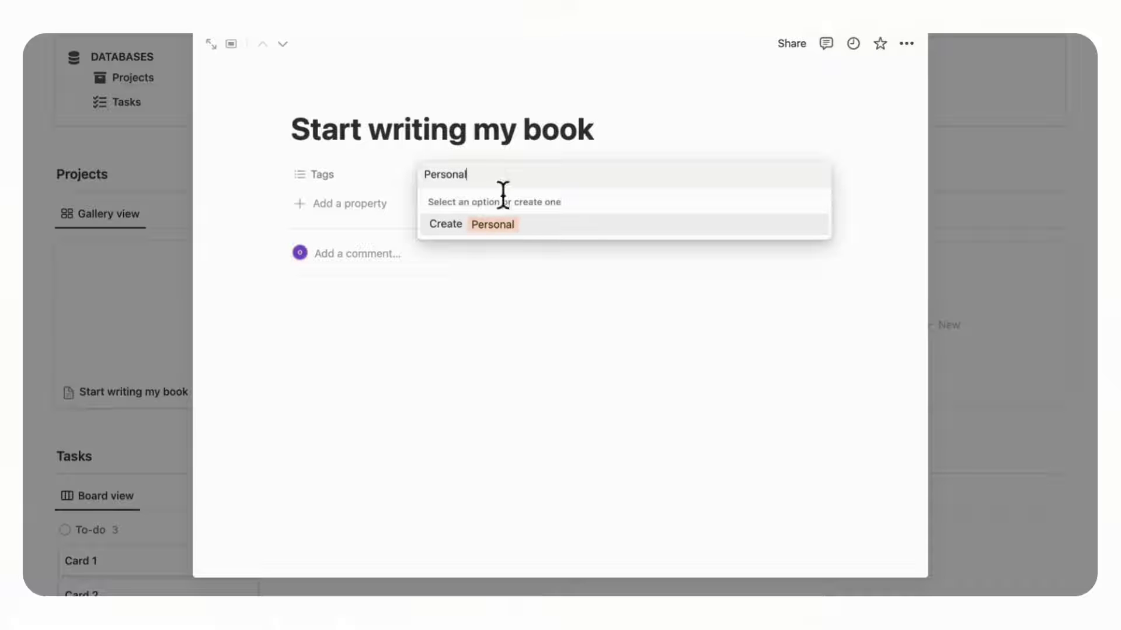
left_click(532, 227)
left_click(628, 152)
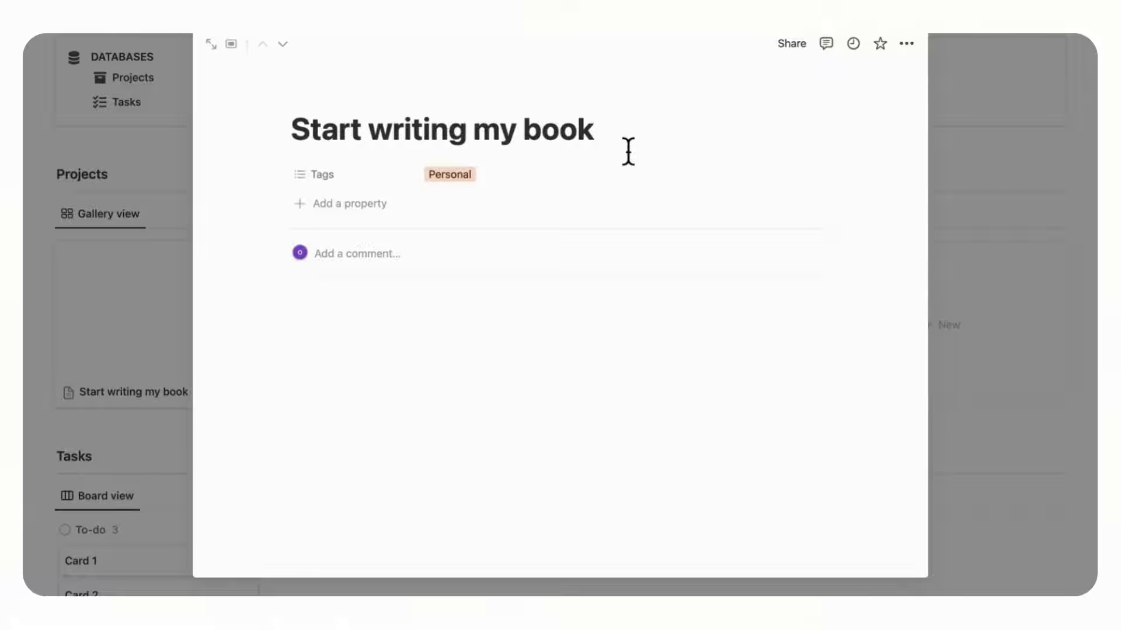
Step: Add a Date property to the book project page, keeping its default name
left_click(357, 205)
type("dat")
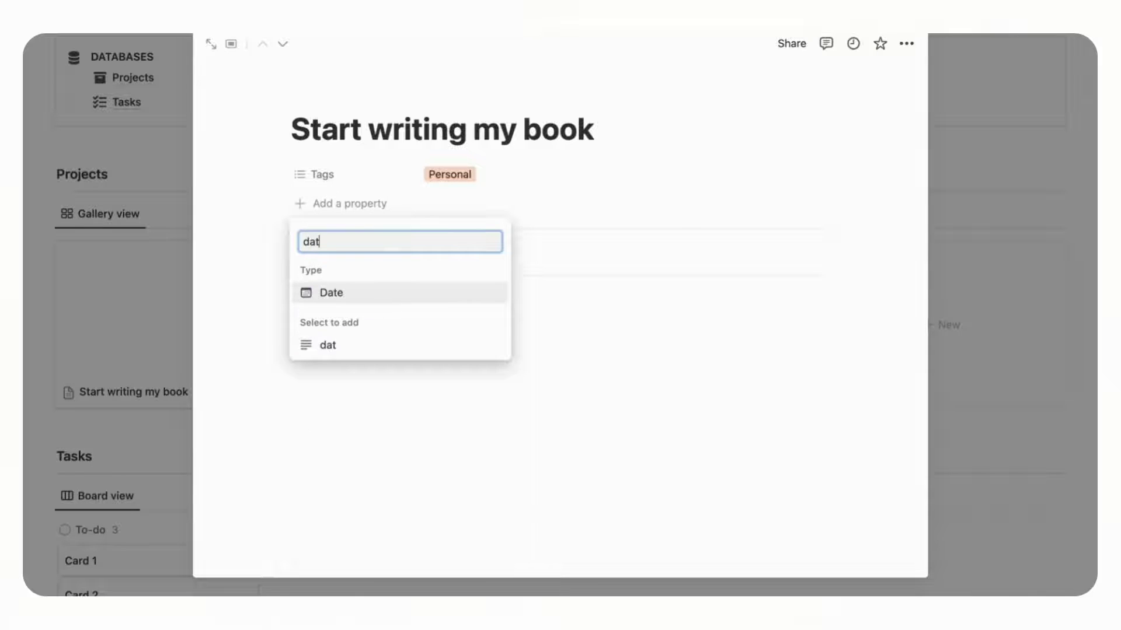
left_click(369, 299)
left_click(452, 214)
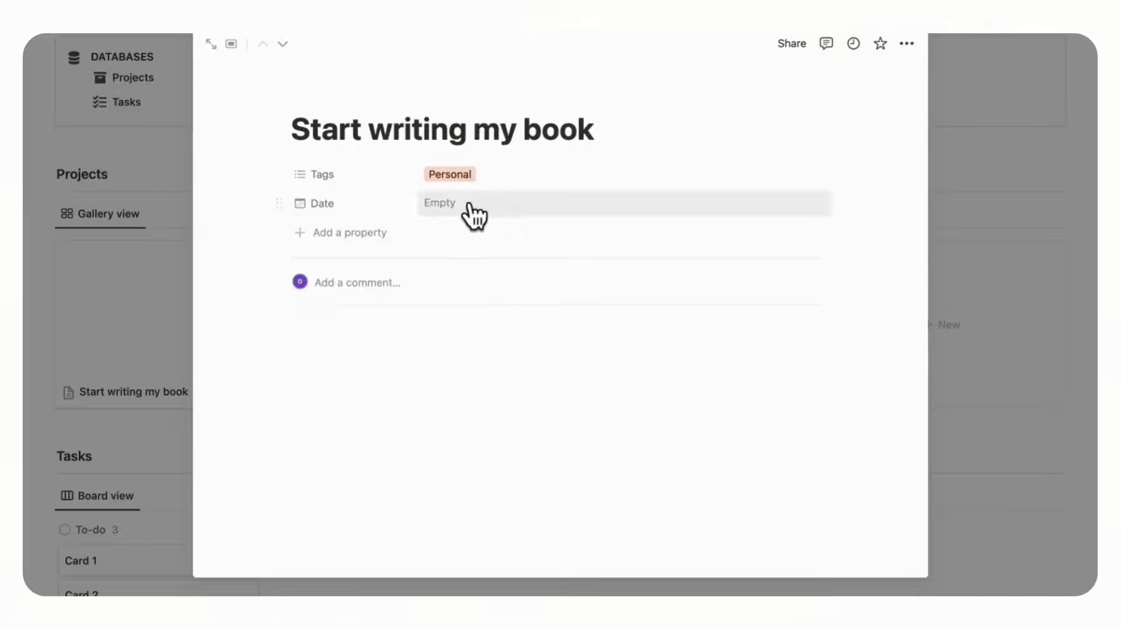
Step: Enable an end date on the project's Date property and set the range January 3, 2024 to May 1, 2024
left_click(473, 205)
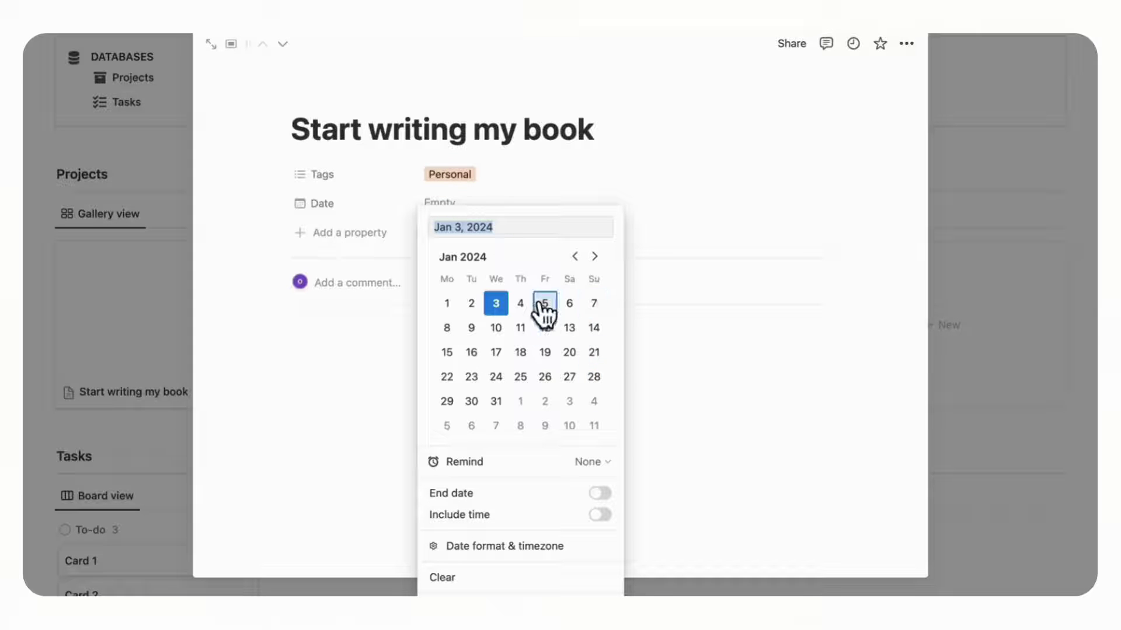
left_click(602, 494)
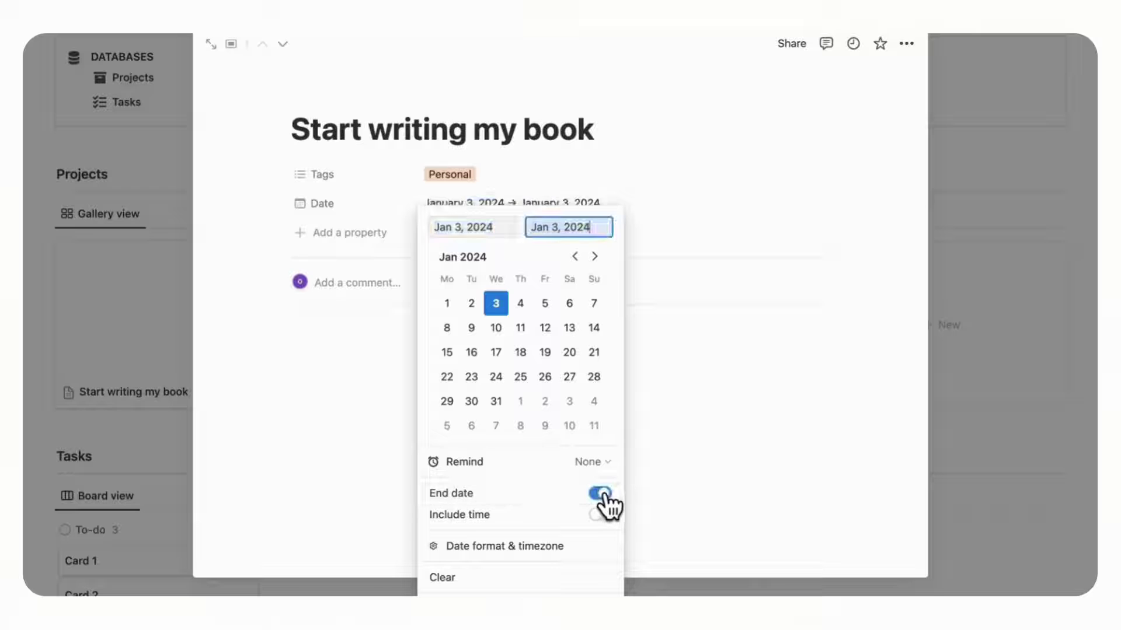
left_click(497, 303)
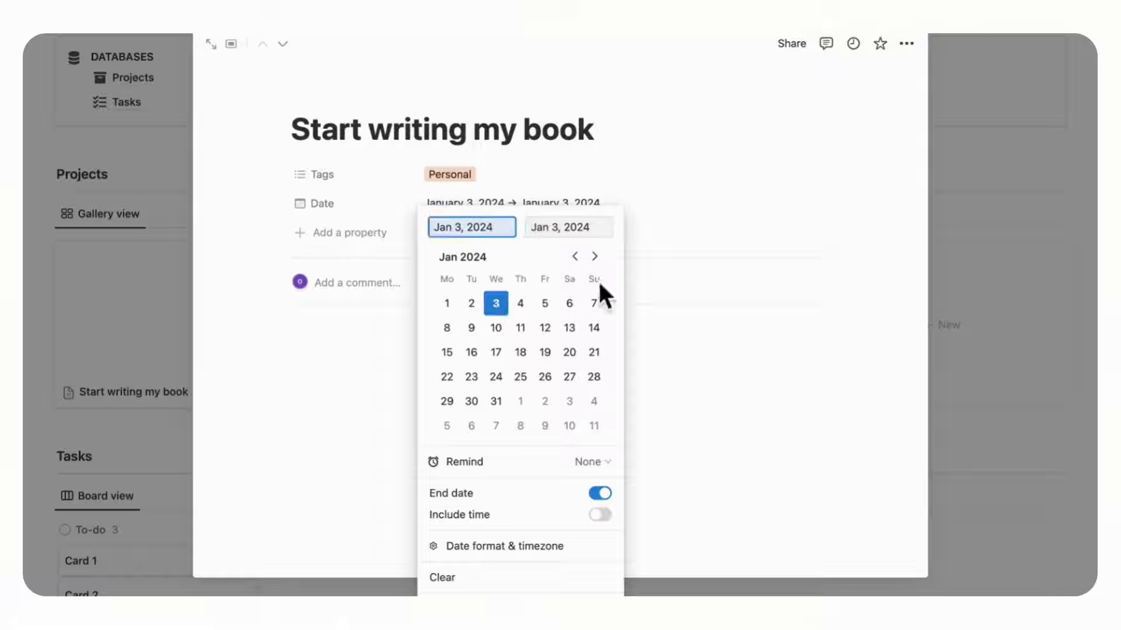
left_click(595, 257)
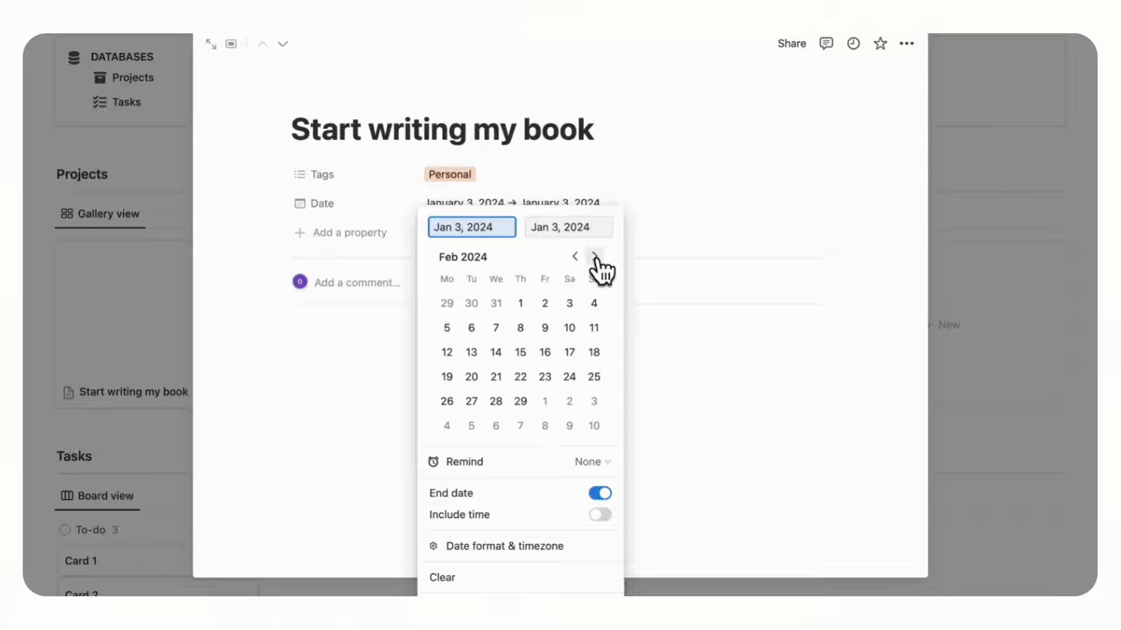
left_click(594, 257)
left_click(595, 257)
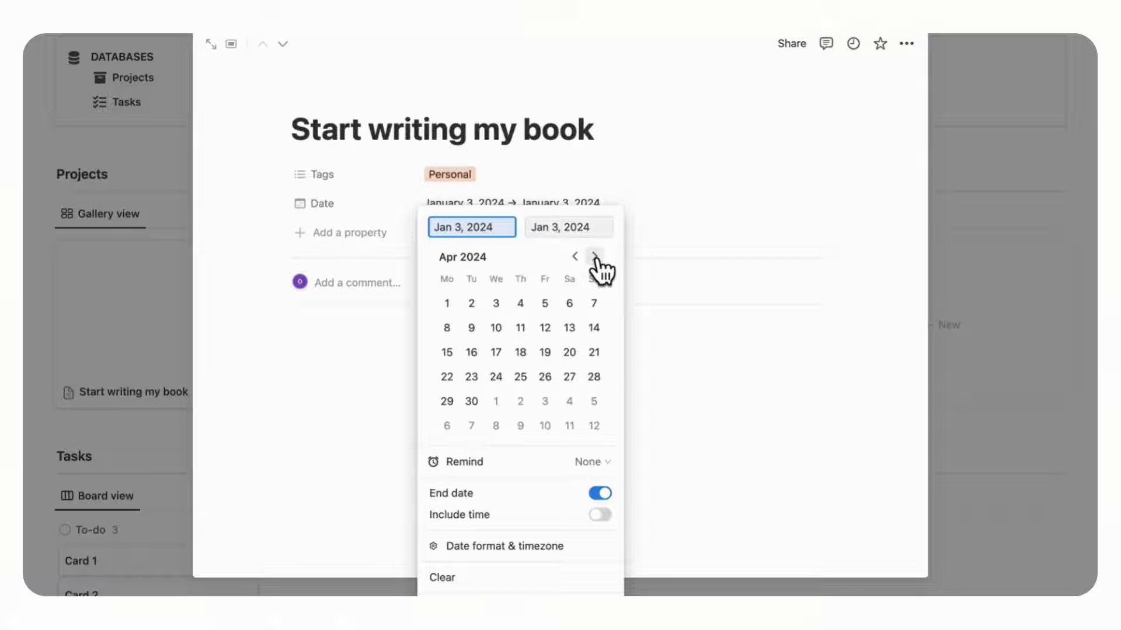
left_click(594, 257)
left_click(495, 303)
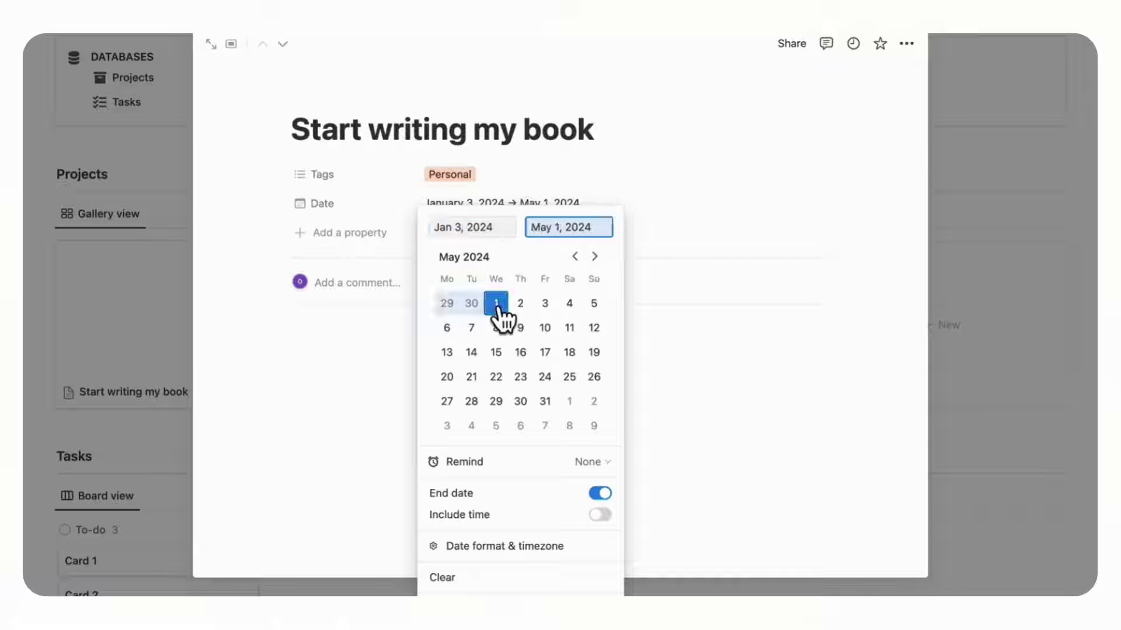
left_click(652, 165)
Step: Retitle the open project page "Finish first draft of book"
triple_click(440, 130)
key("BackSpace")
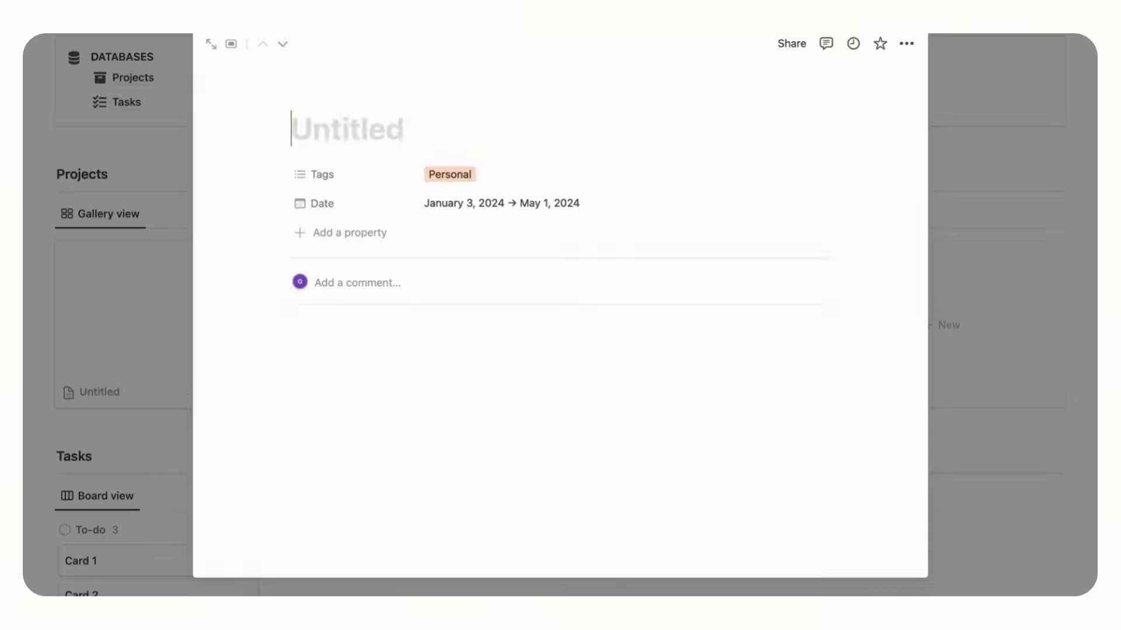
type("Fini")
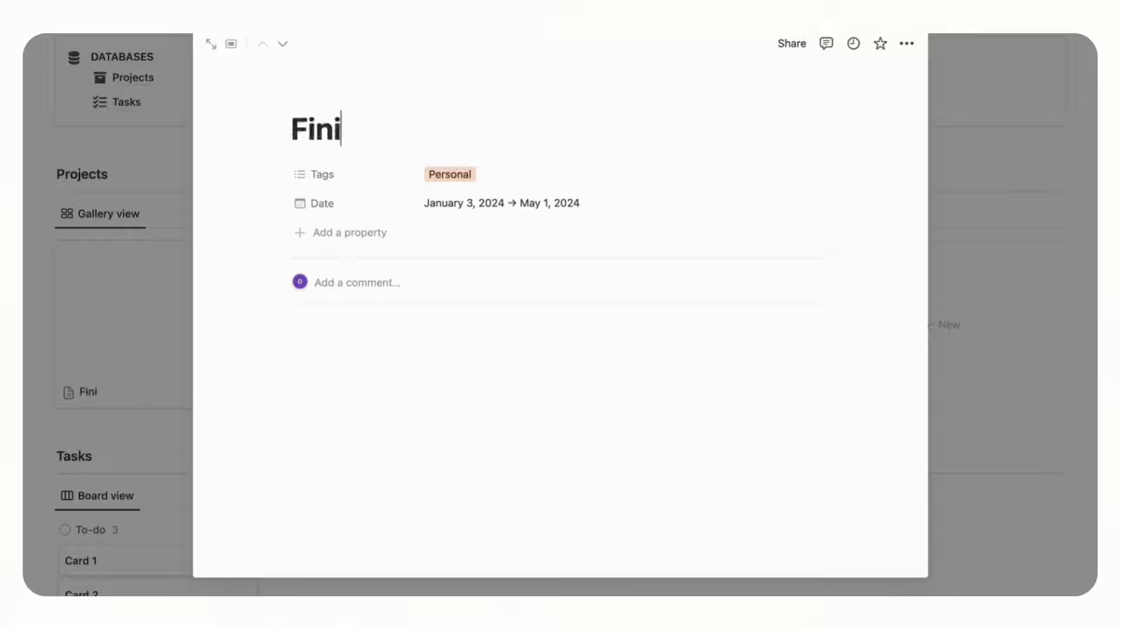
type("sh first draft o")
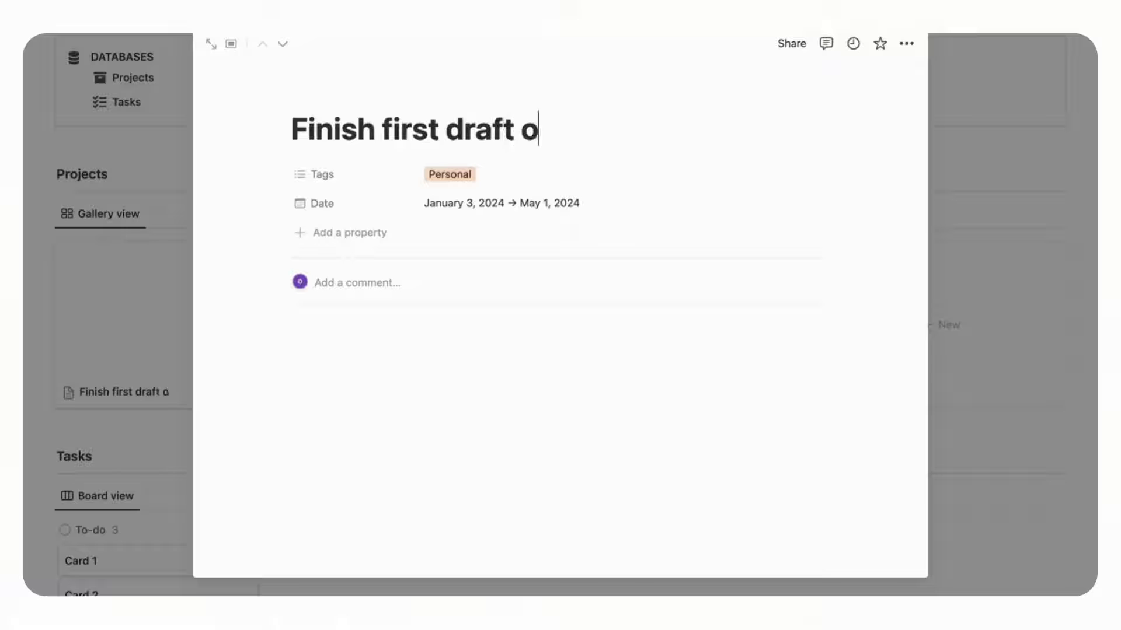
type("f book")
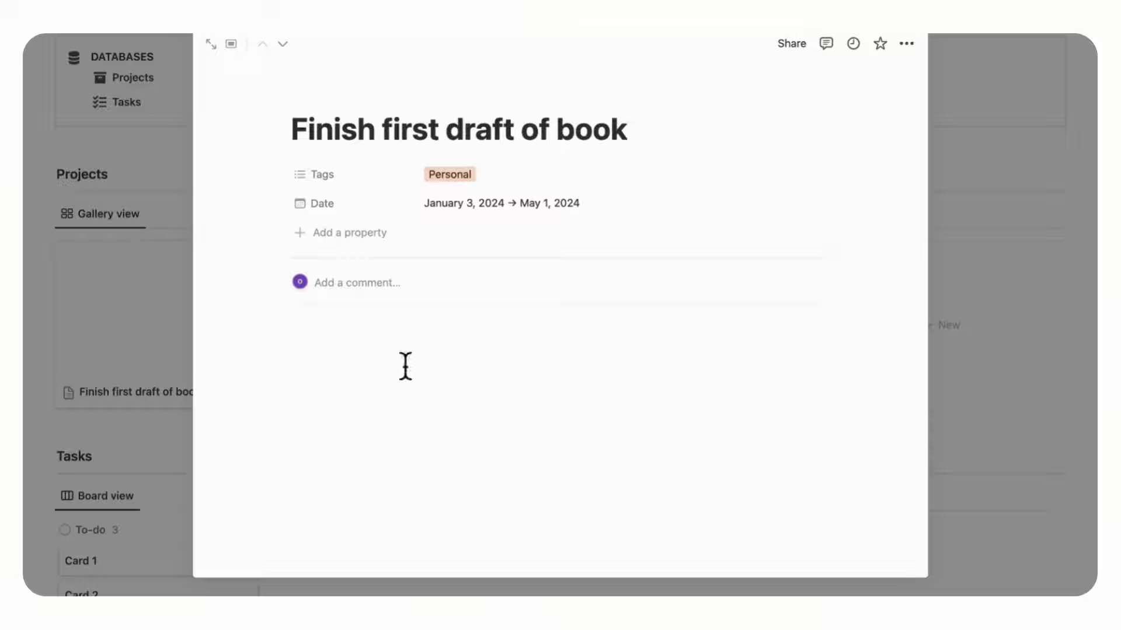
Step: Add a relation property linking the project to this page's Tasks database, with Show on Tasks turned on for a two-way link
left_click(374, 236)
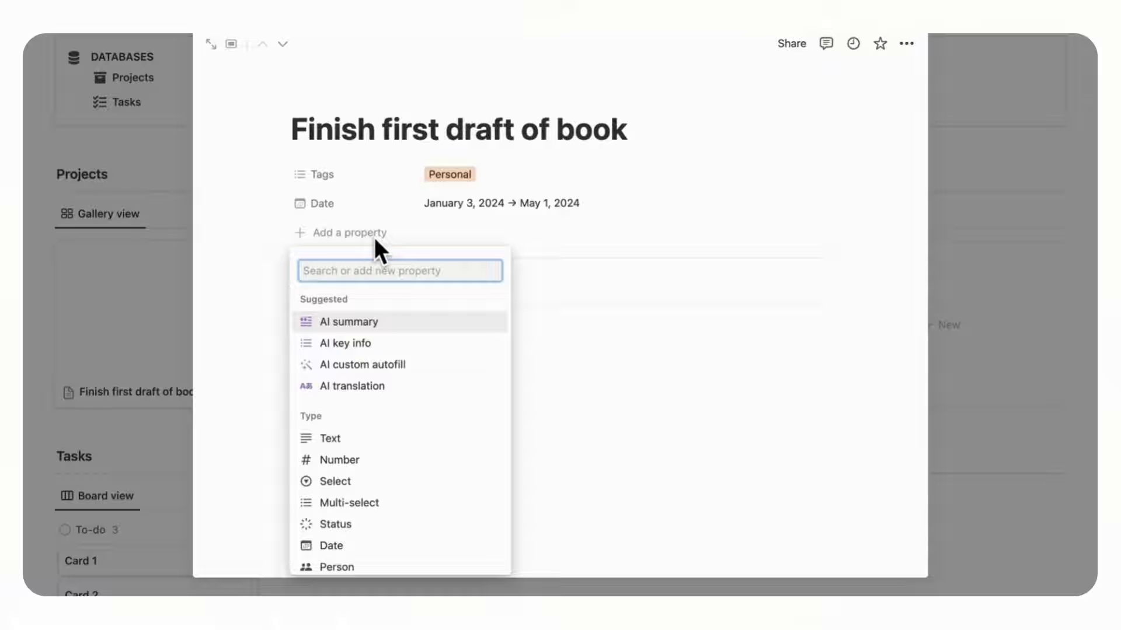
type("rela")
left_click(386, 320)
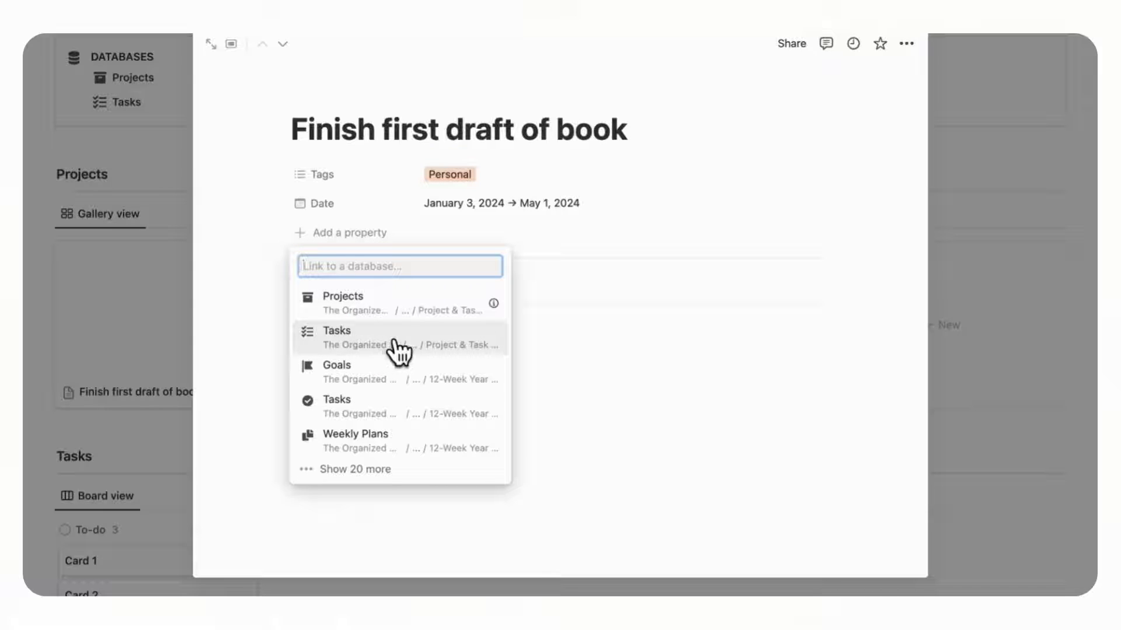
left_click(393, 347)
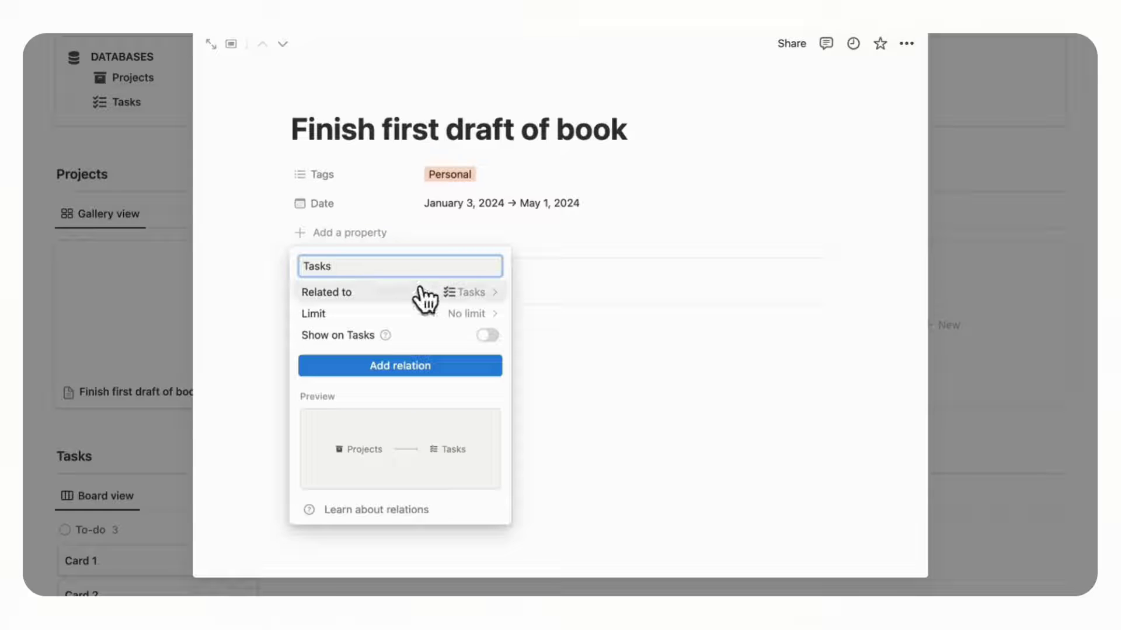
left_click(492, 337)
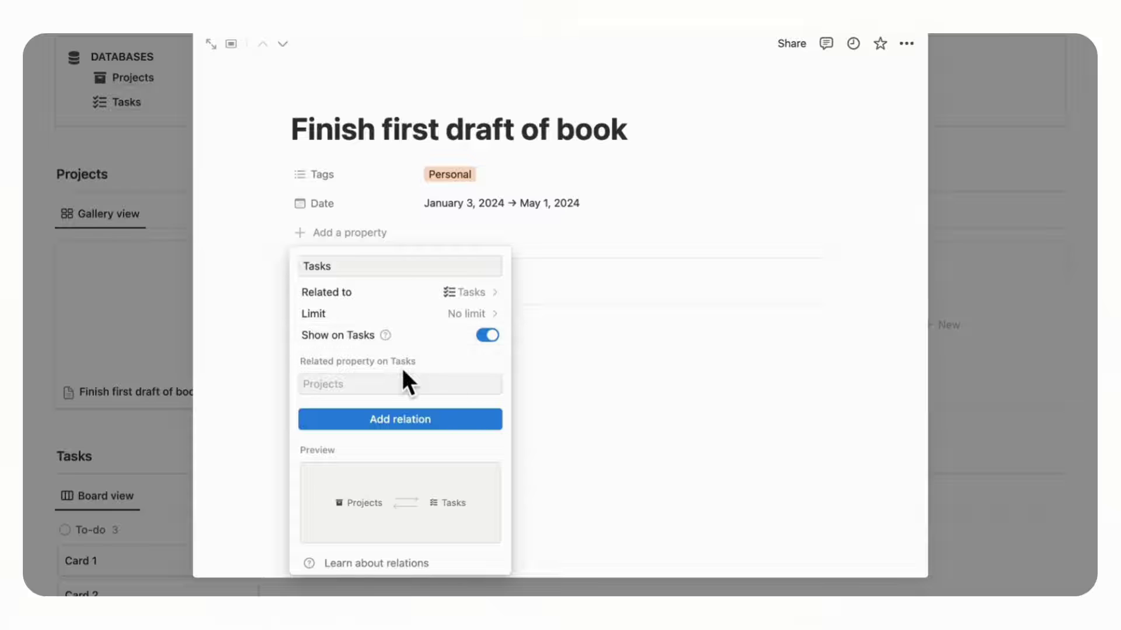
left_click(420, 421)
left_click(567, 255)
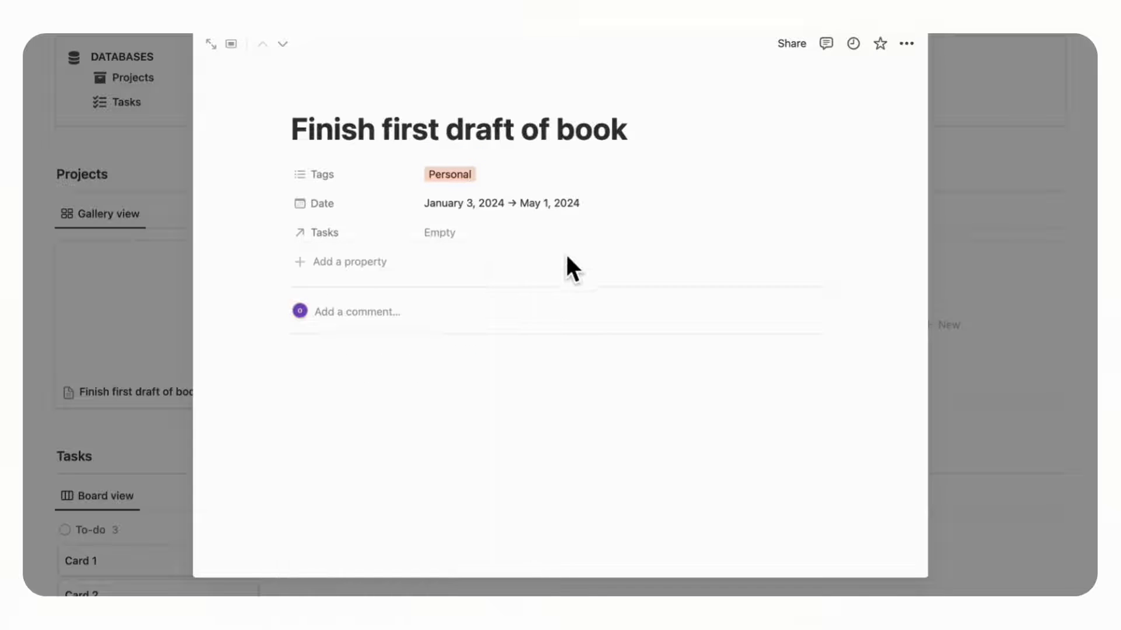
Step: Set the project's Tasks relation property to show as Minimal
left_click(365, 232)
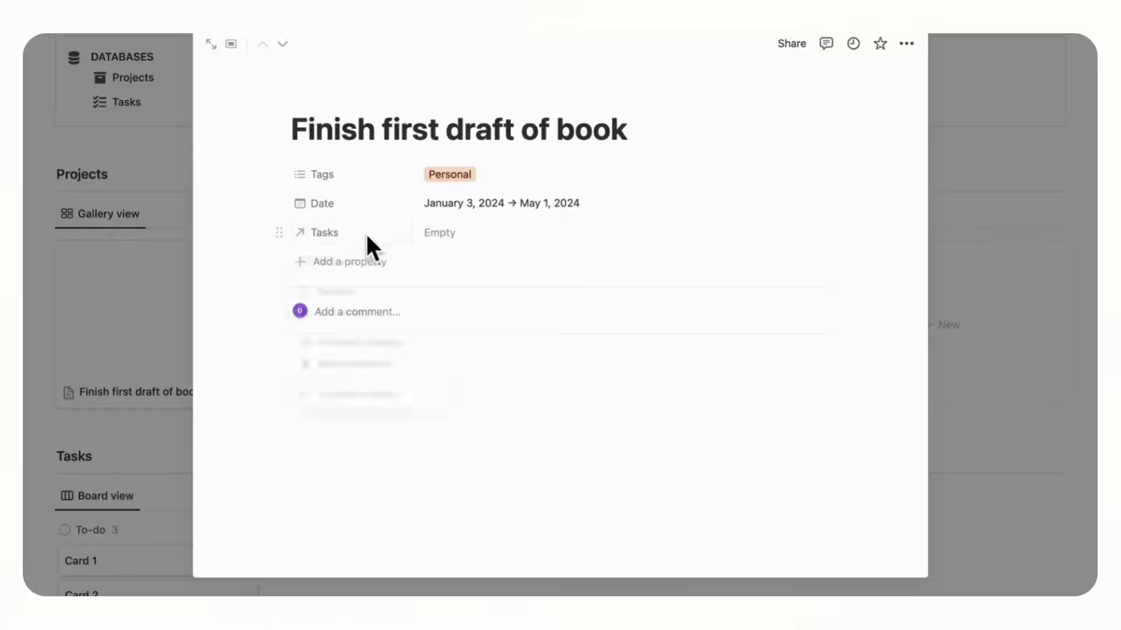
mouse_move(380, 268)
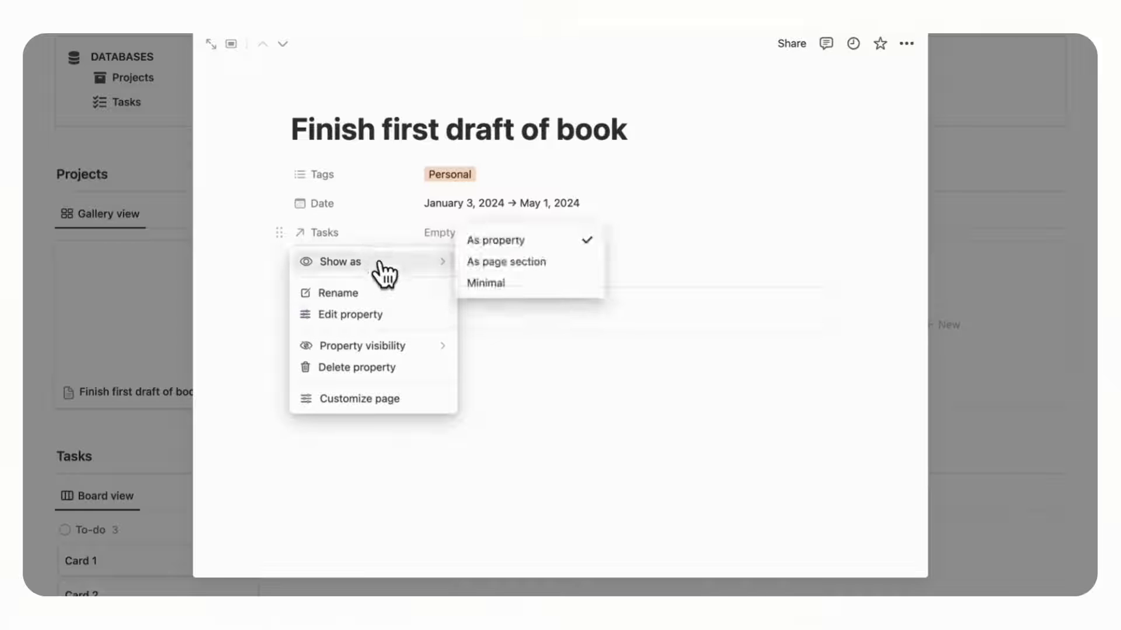
left_click(494, 283)
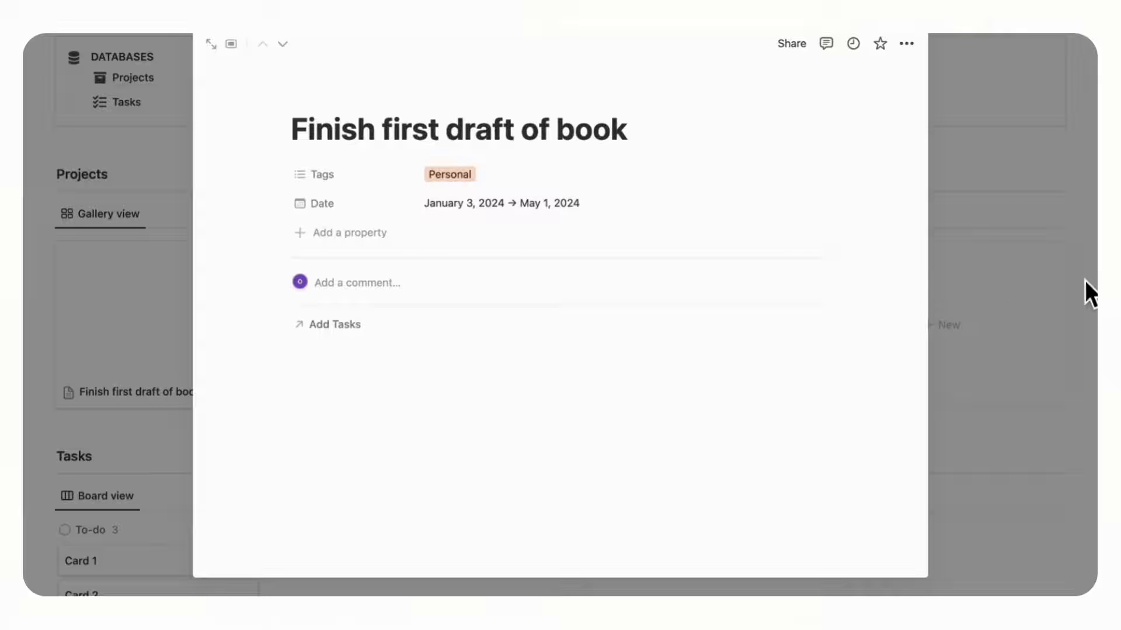
Step: Add a cover to the book project using the Unsplash laptop-and-mug photo found by searching "writing", and close the project page
left_click(416, 95)
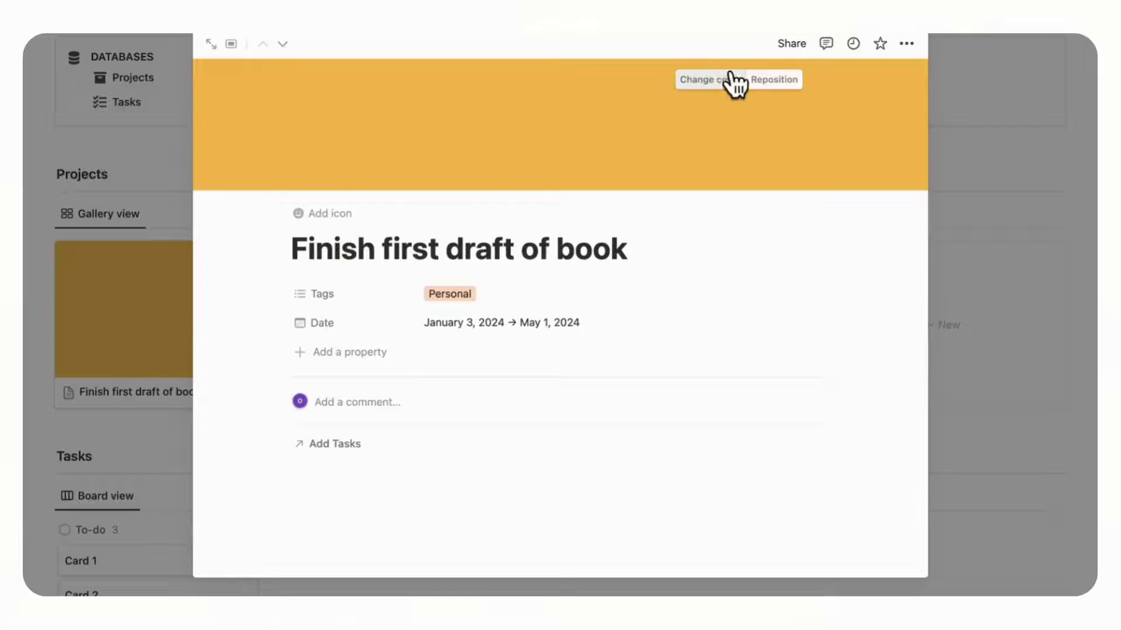
left_click(710, 81)
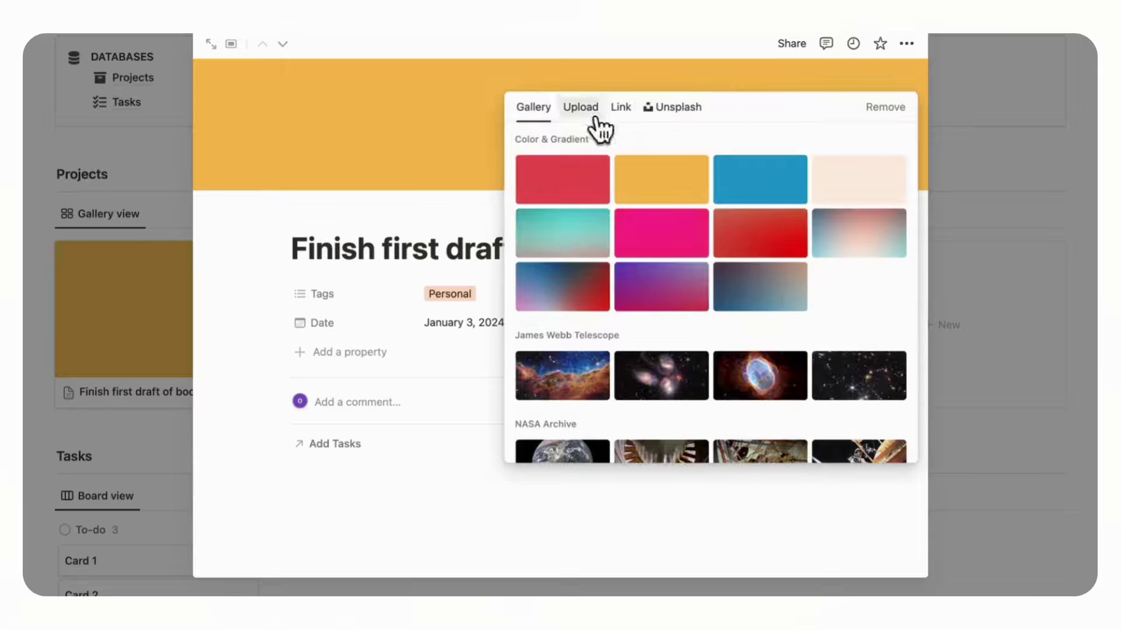
left_click(672, 112)
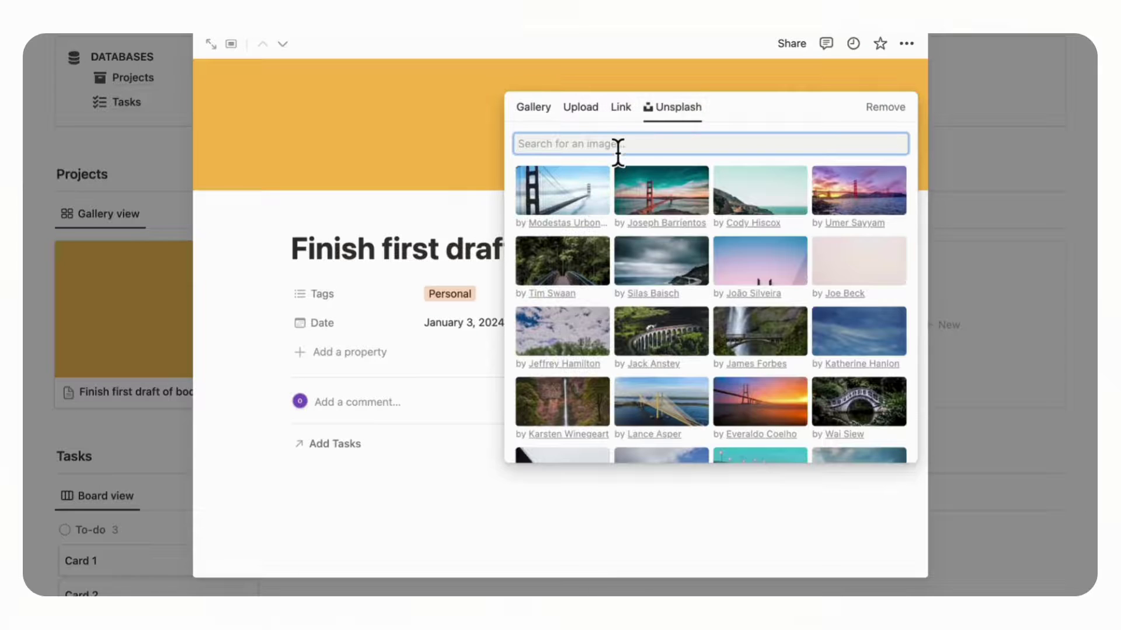
type("writing")
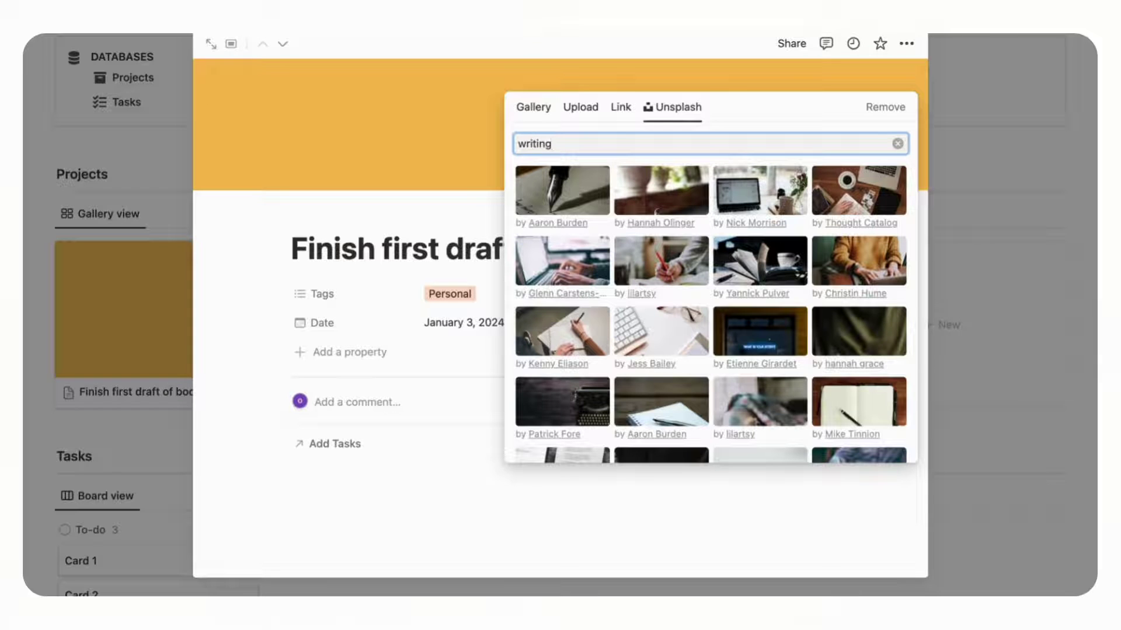
left_click(753, 199)
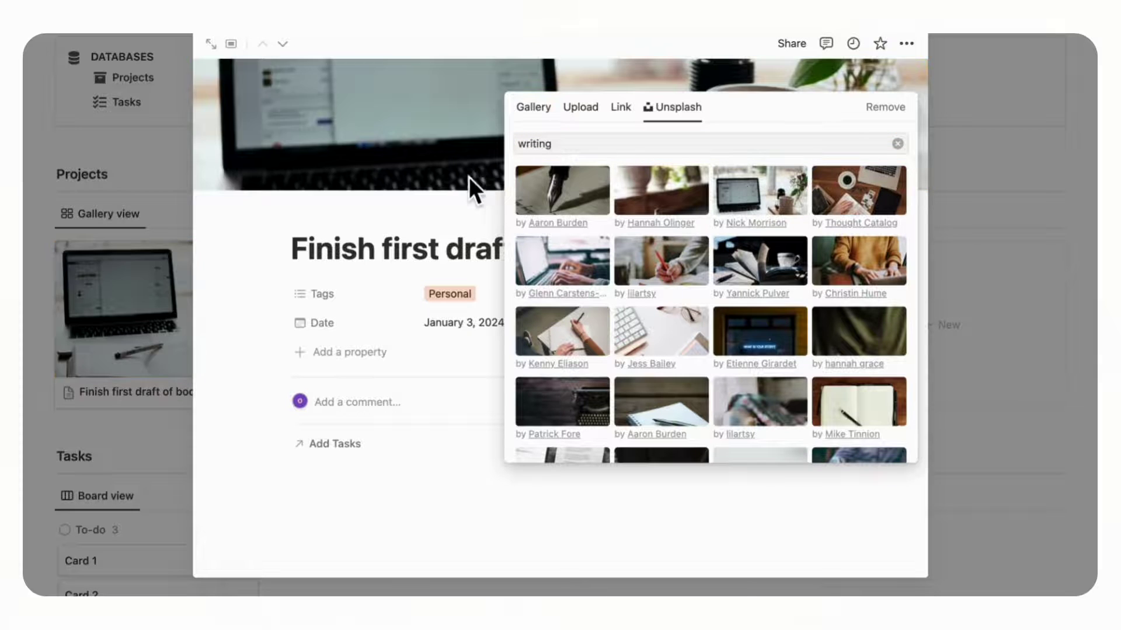
left_click(433, 210)
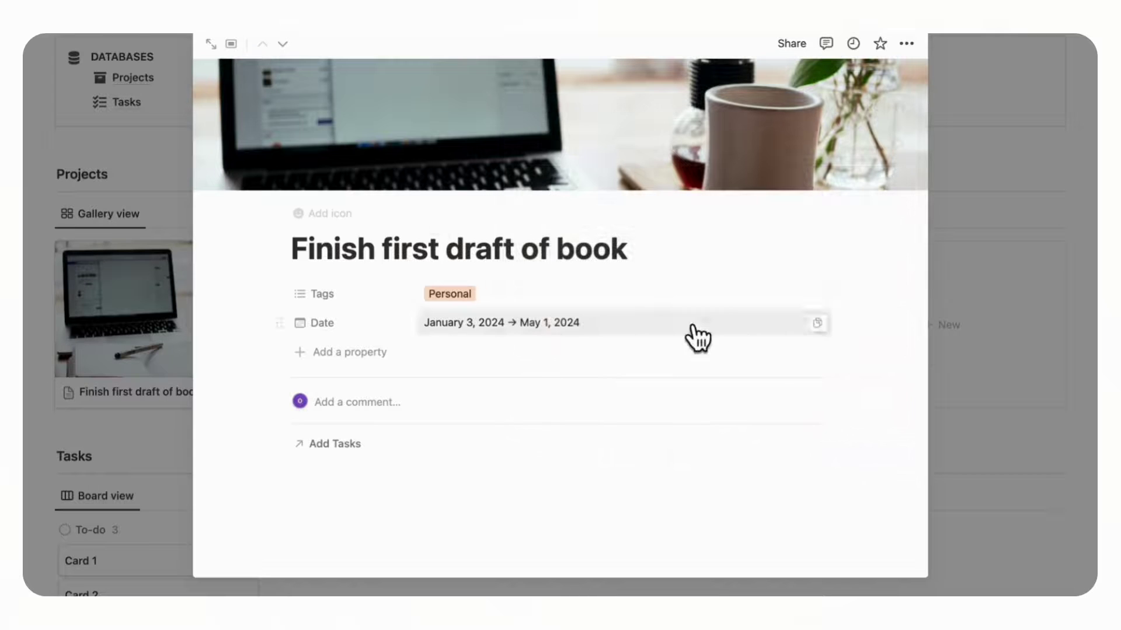
left_click(1095, 290)
Step: Show the Date and Tags properties on the cards of the Projects gallery view
scroll(313, 291, "down", 3)
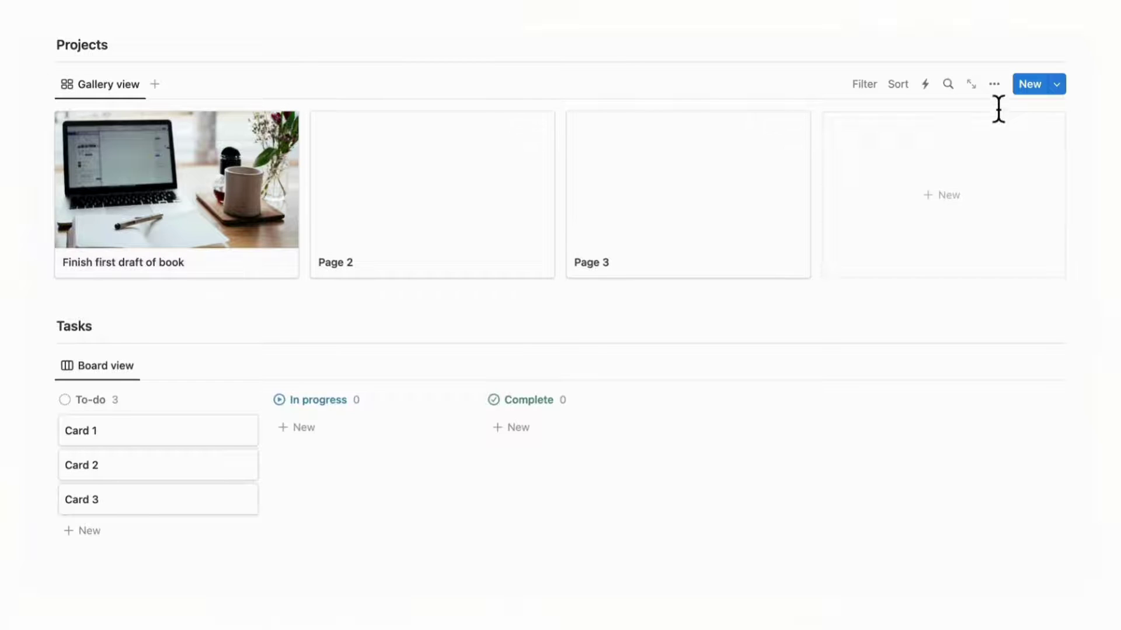
left_click(994, 85)
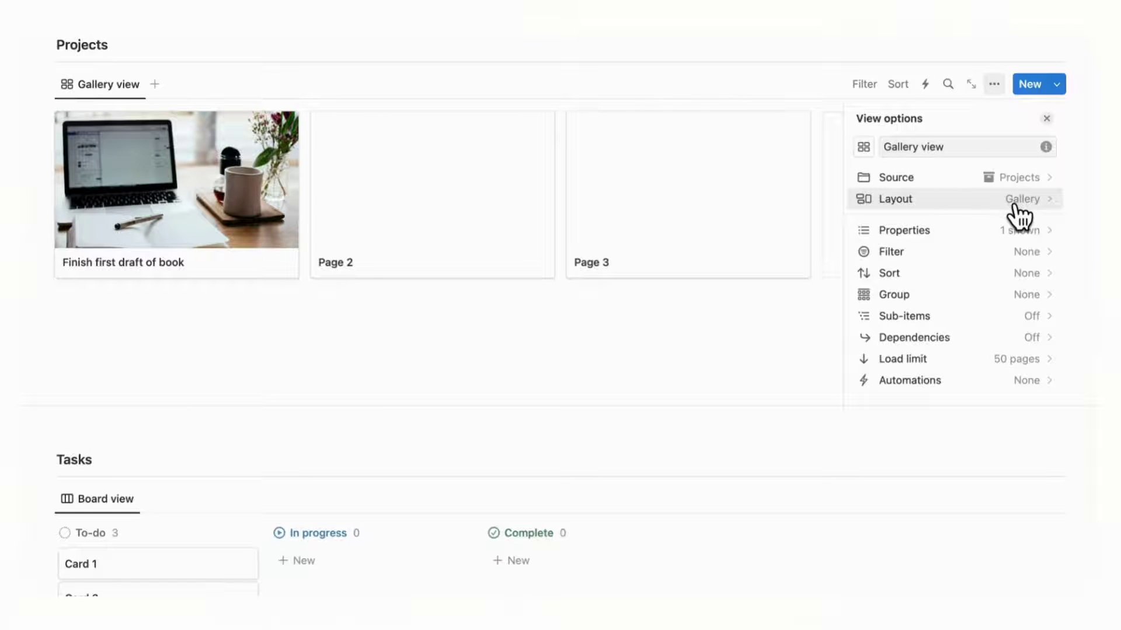
left_click(1027, 231)
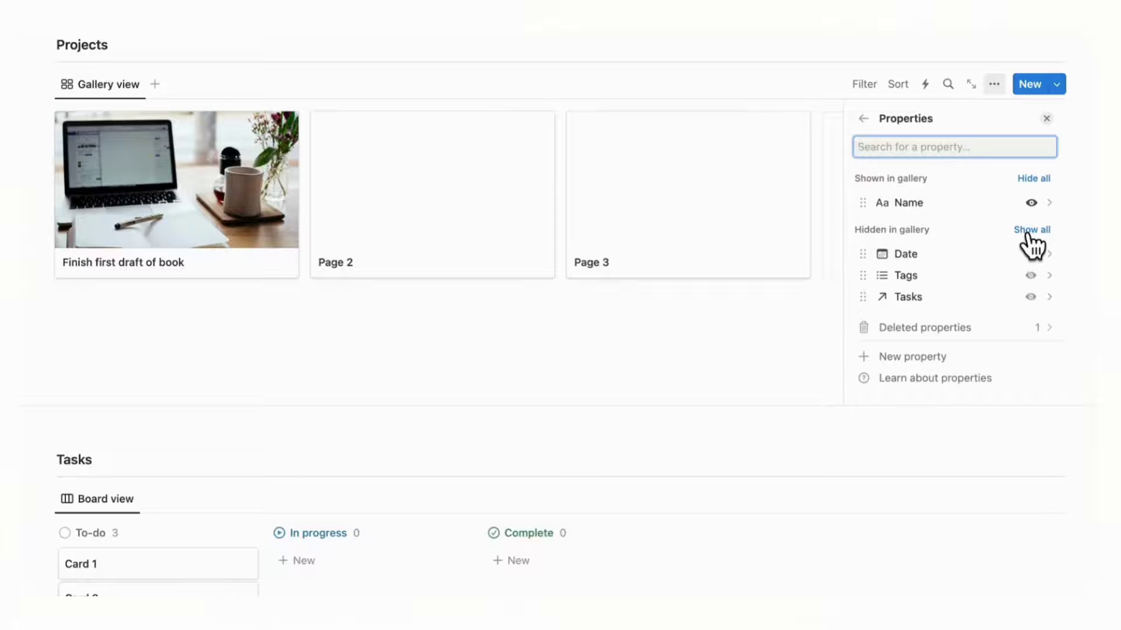
left_click(1031, 254)
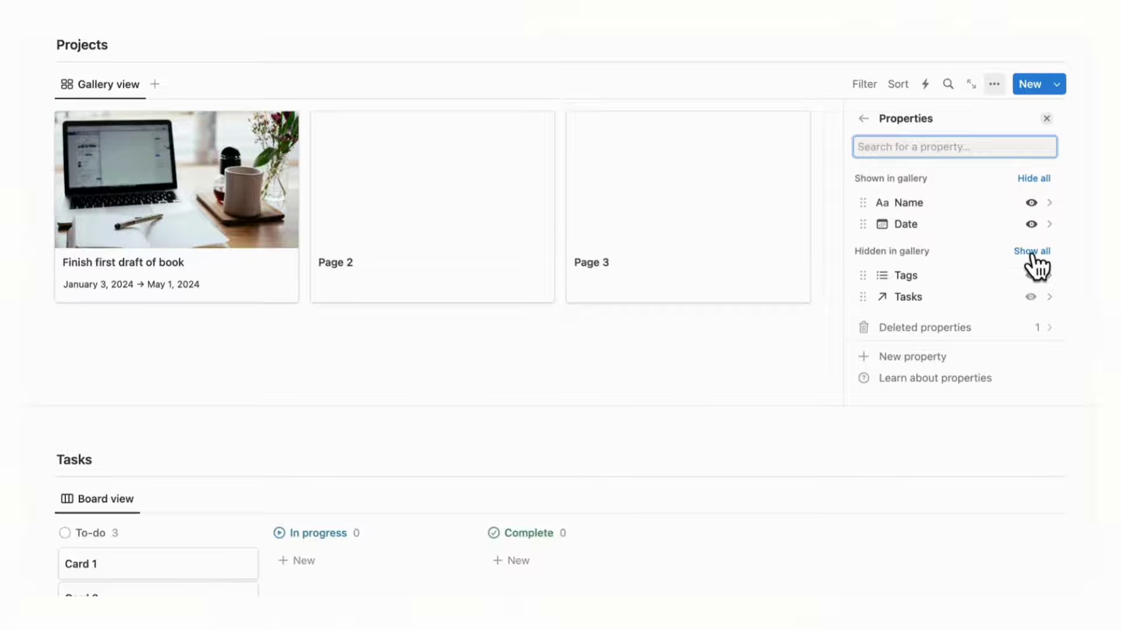
left_click(1030, 275)
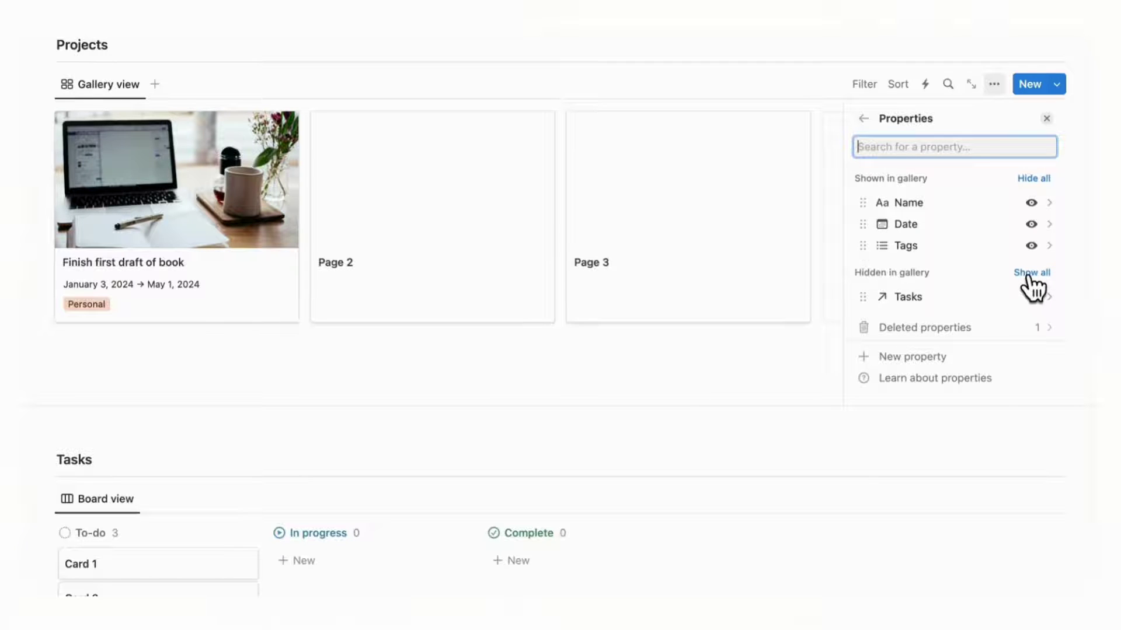
left_click(1048, 117)
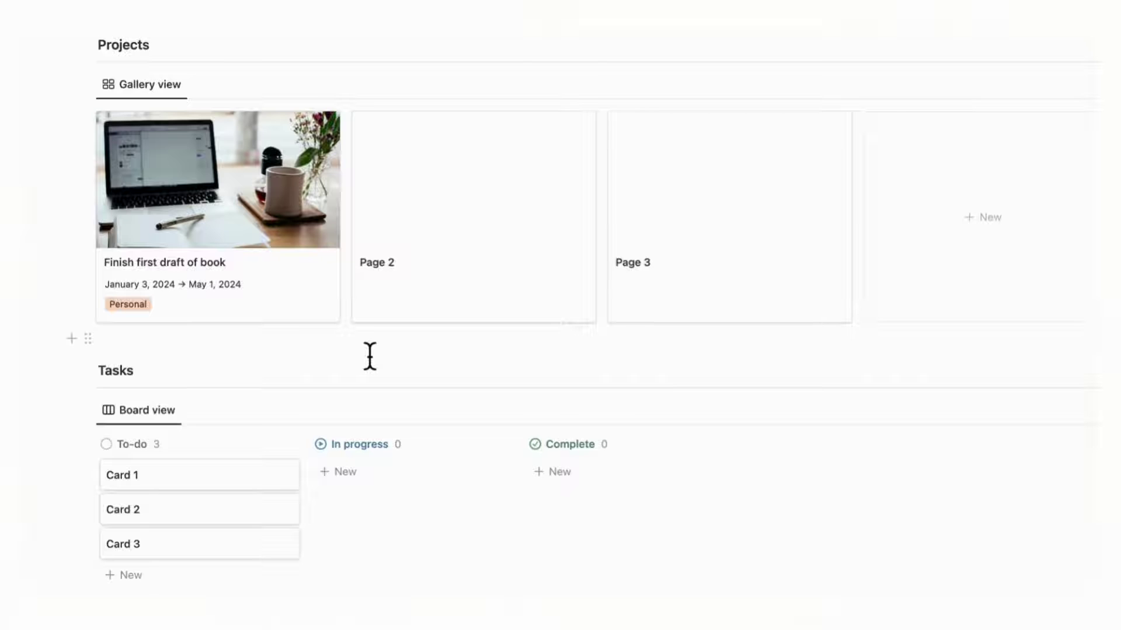
Step: Open Card 1 in the Tasks board and retitle it "Come up with an outline"
scroll(370, 356, "down", 3)
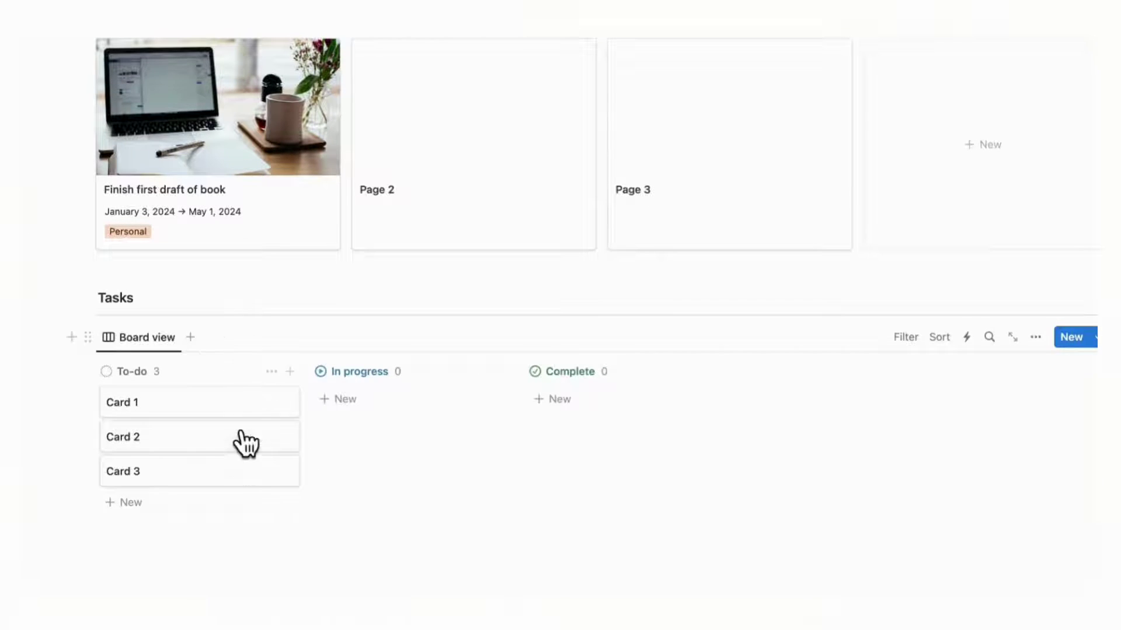
scroll(244, 458, "down", 2)
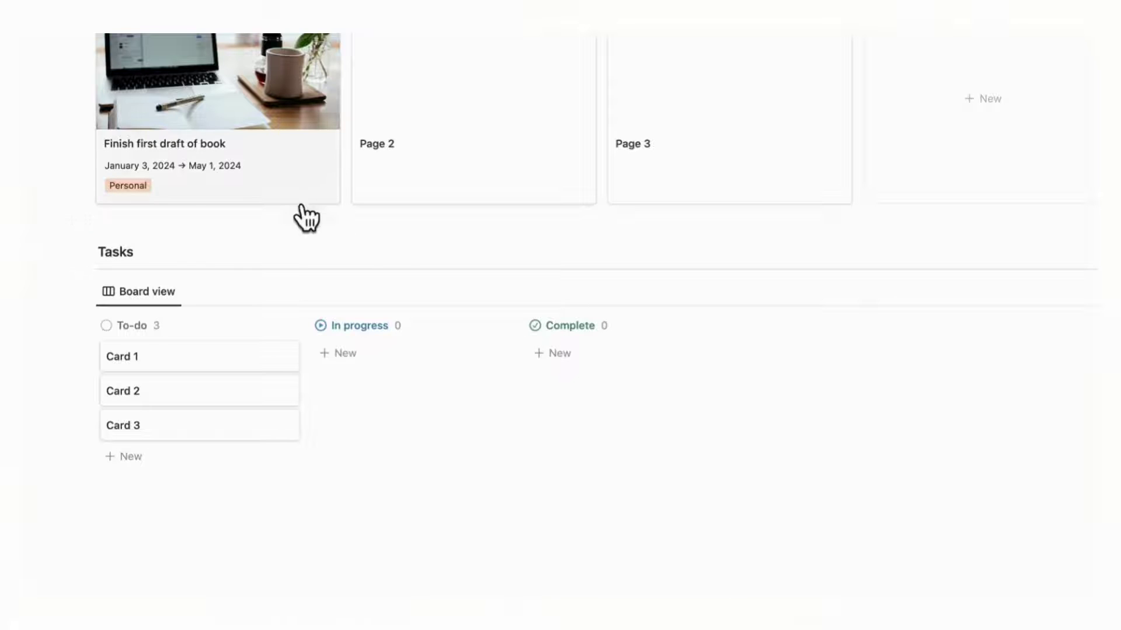
left_click(196, 354)
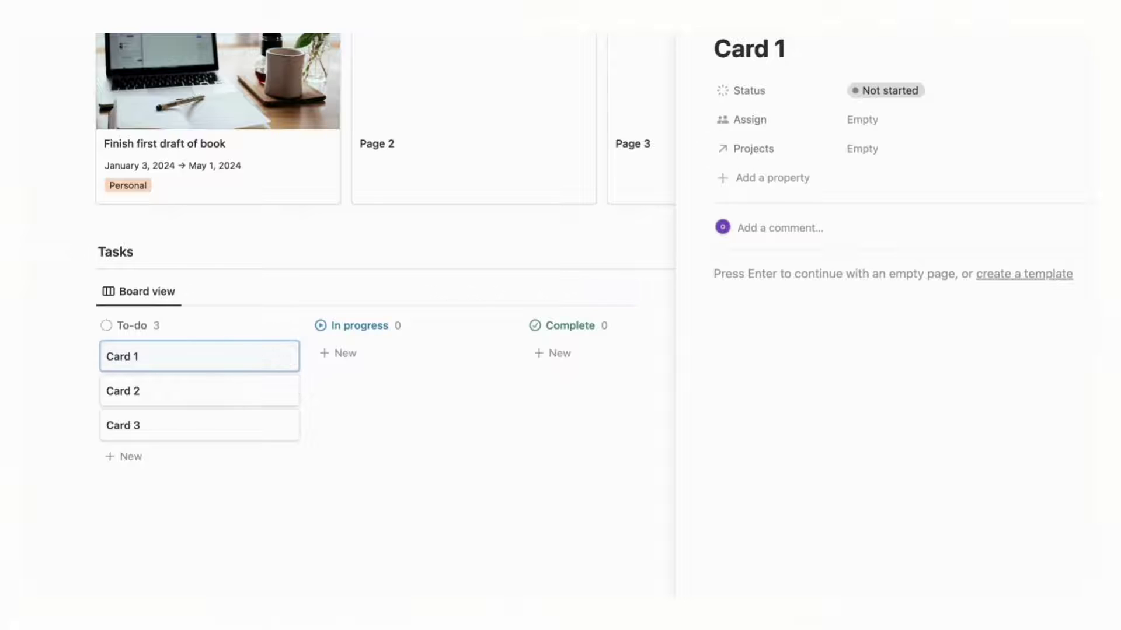
left_click(764, 61)
triple_click(758, 60)
key("BackSpace")
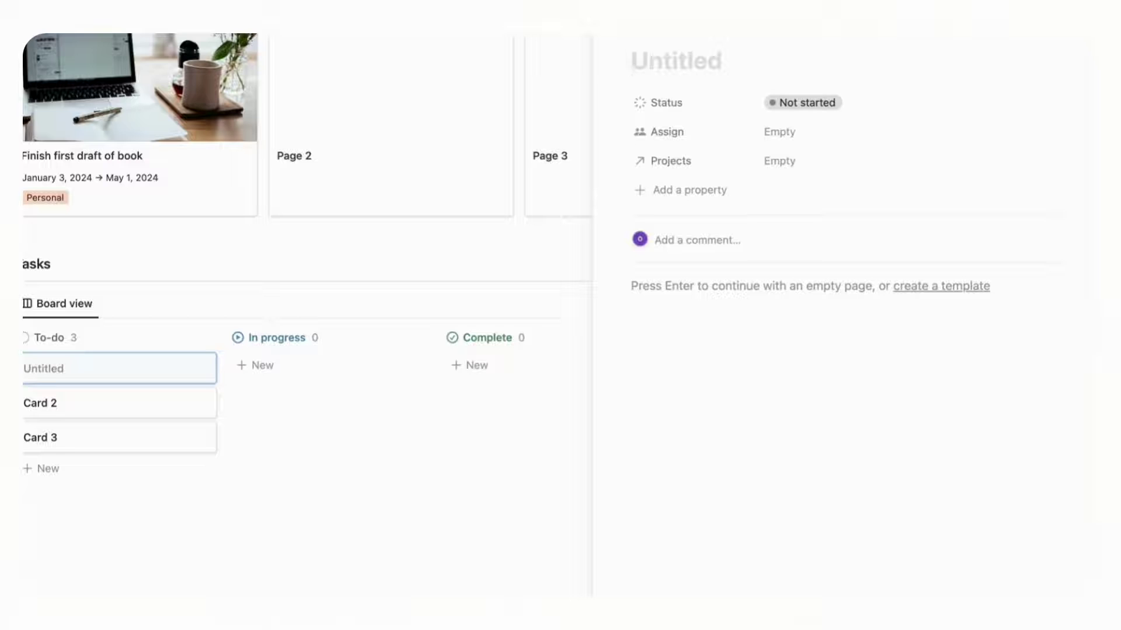
type("Come up")
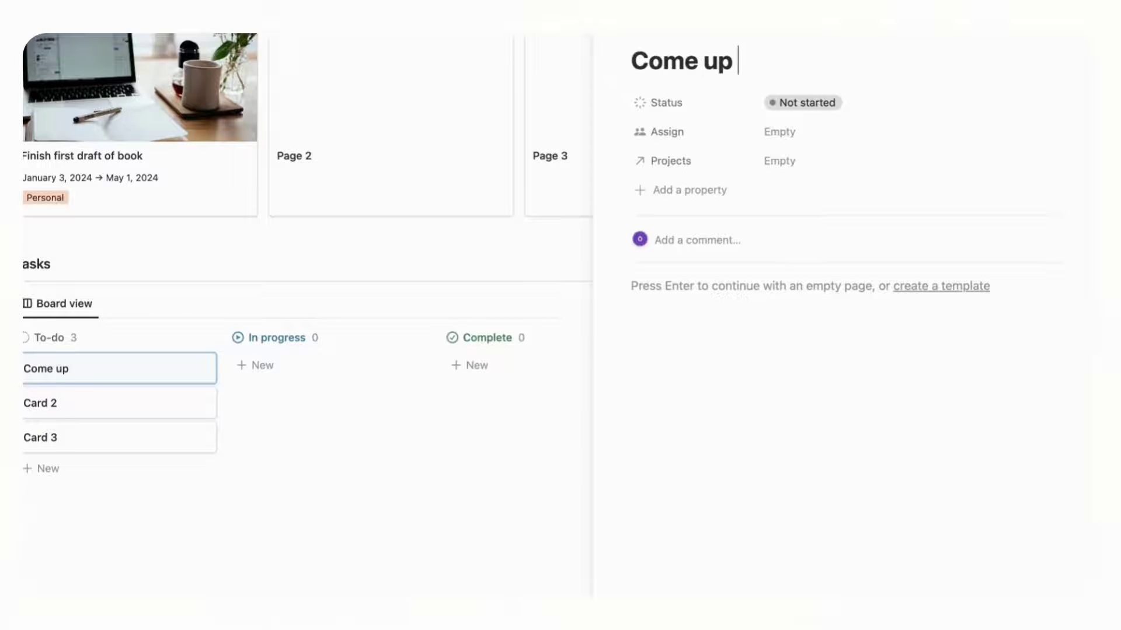
type(" with an outline")
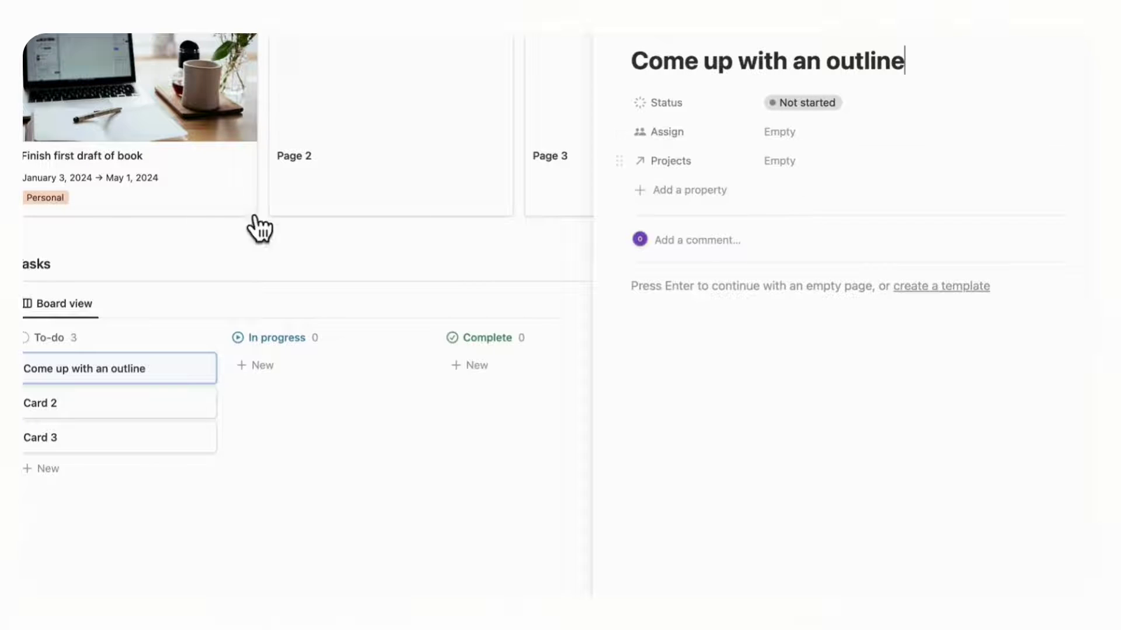
Step: Link the outline task to the "Finish first draft of book" project through its Projects property and close the task
left_click(829, 165)
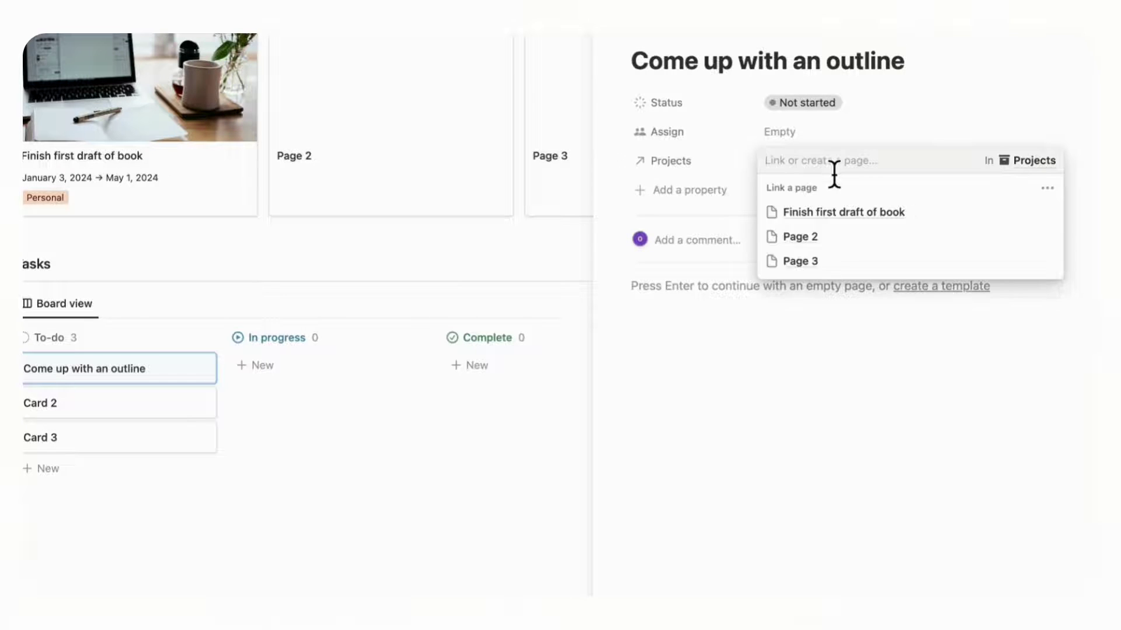
left_click(926, 214)
left_click(933, 100)
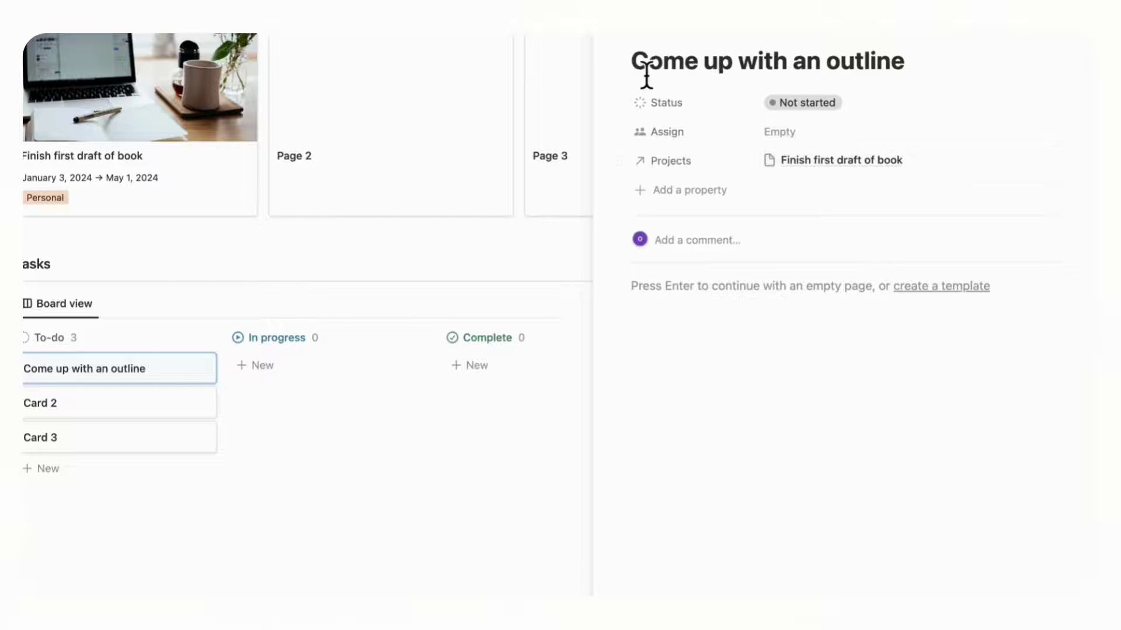
left_click(611, 24)
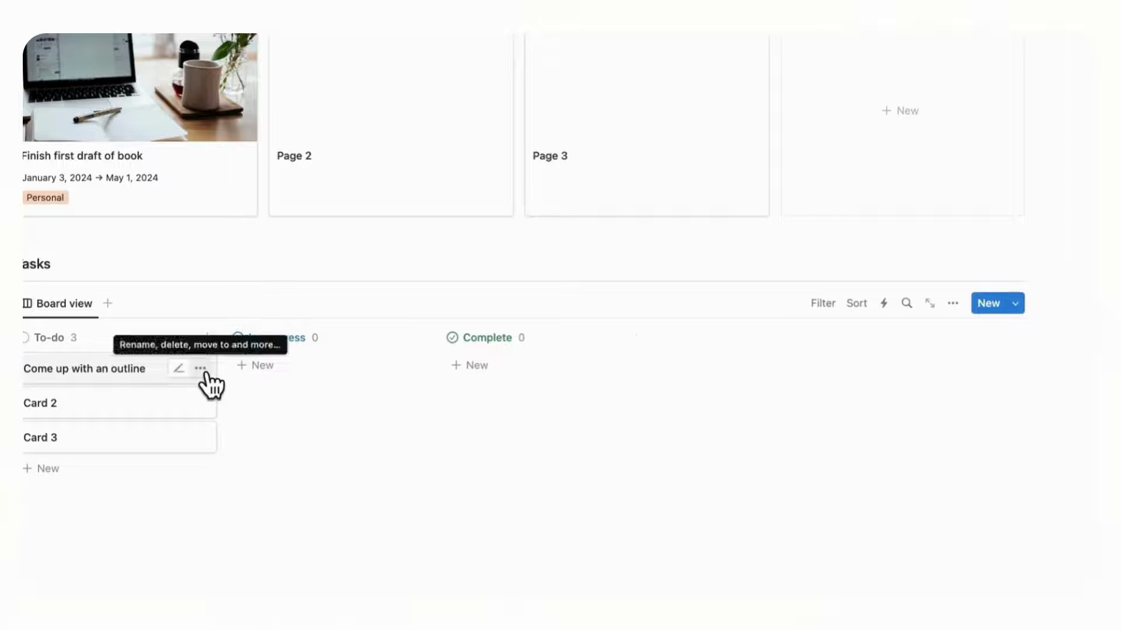
Step: Show the Projects property on the cards of the Tasks board view
left_click(957, 316)
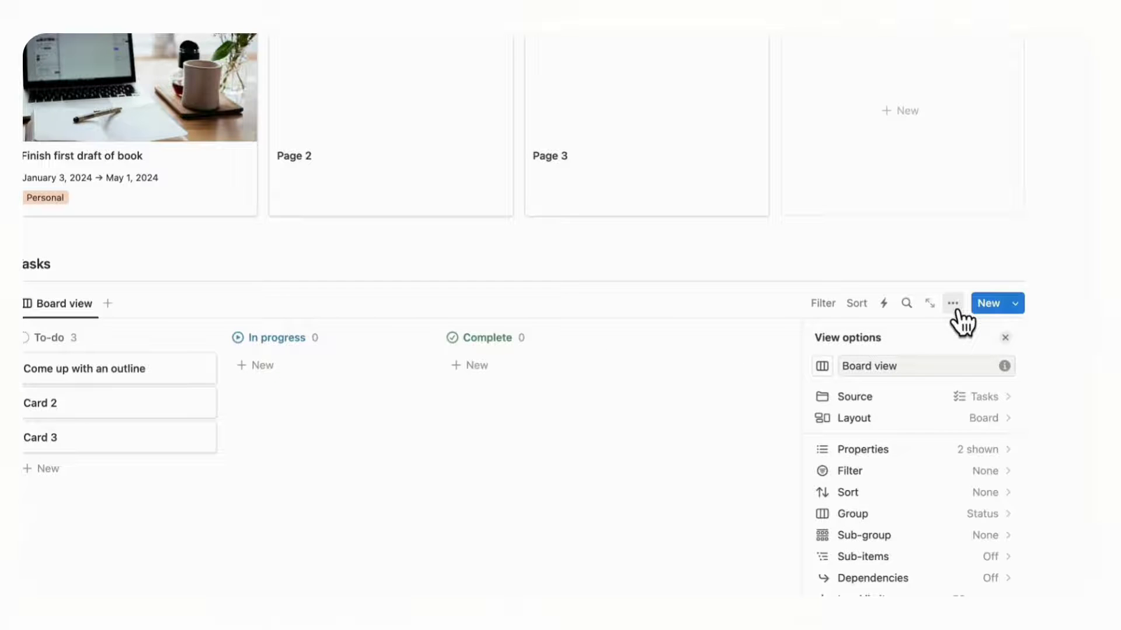
left_click(952, 451)
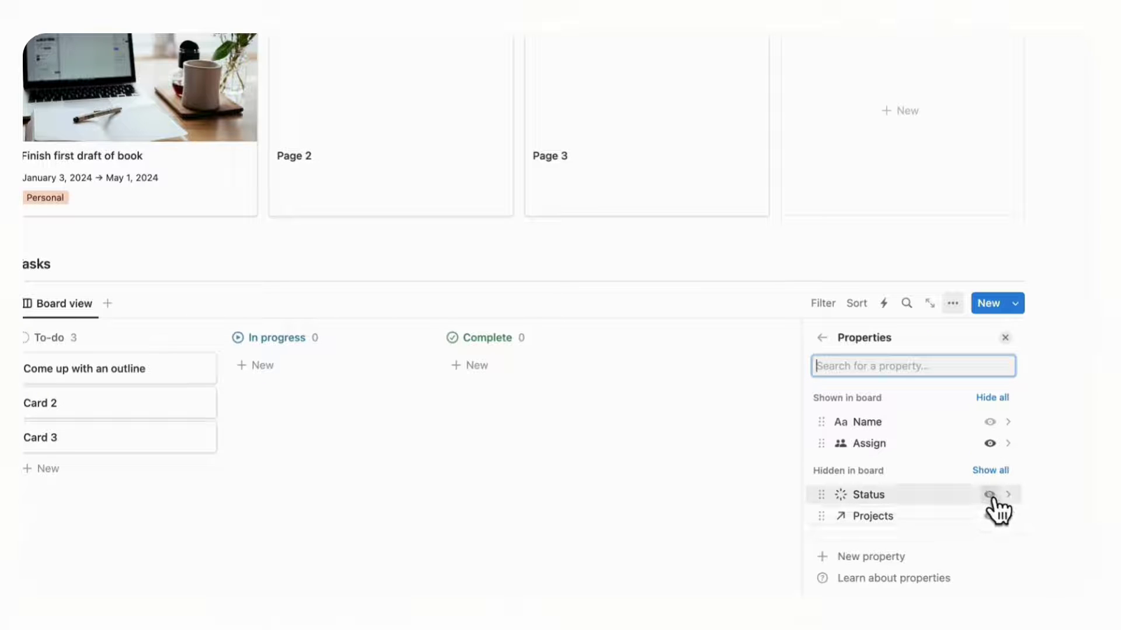
left_click(989, 516)
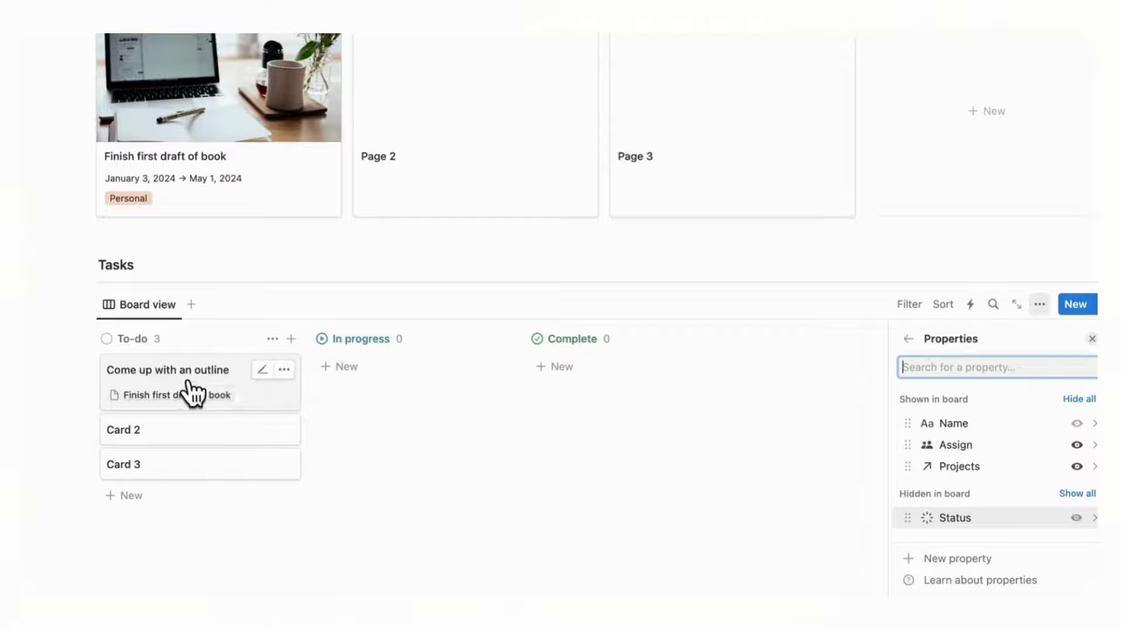
left_click(1091, 338)
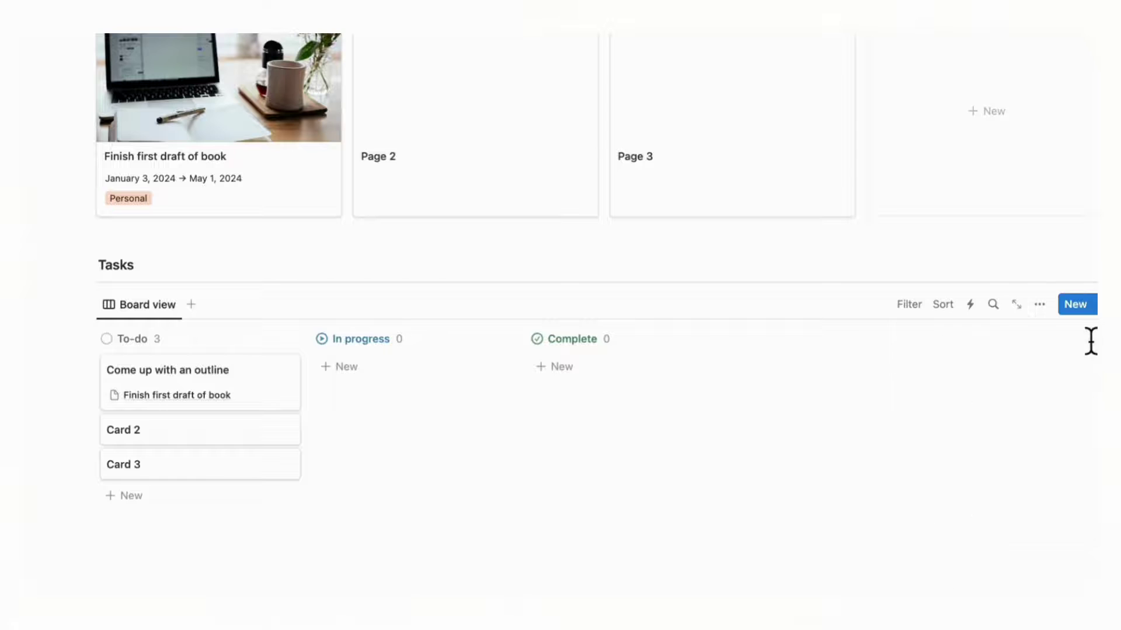
Step: Open the "Come up with an outline" task and add a Date property to it
left_click(279, 408)
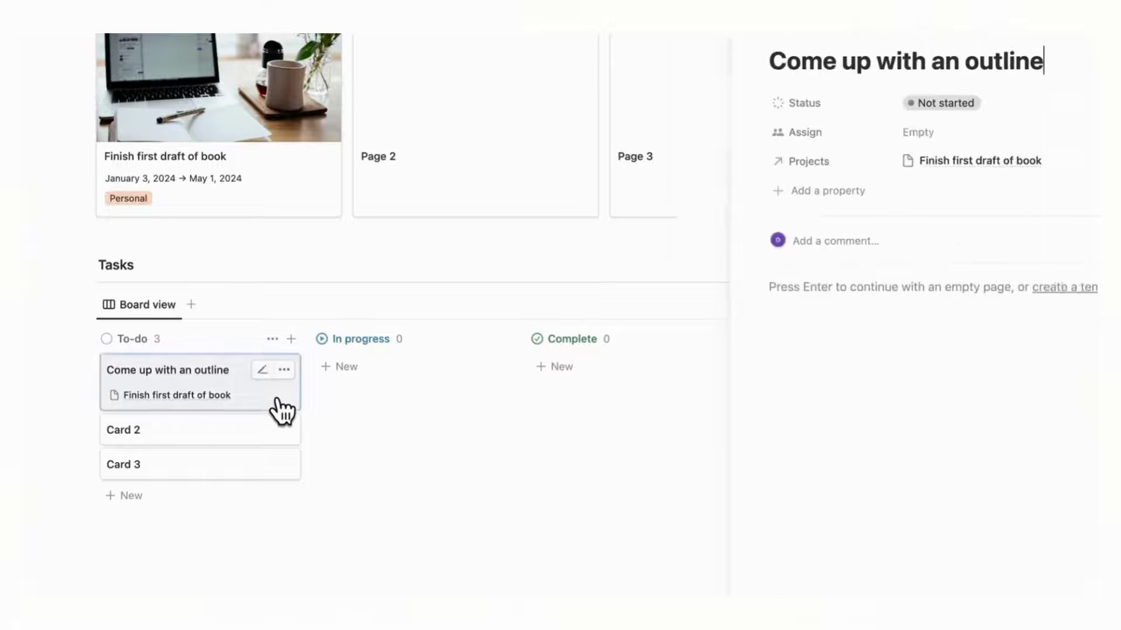
left_click(765, 191)
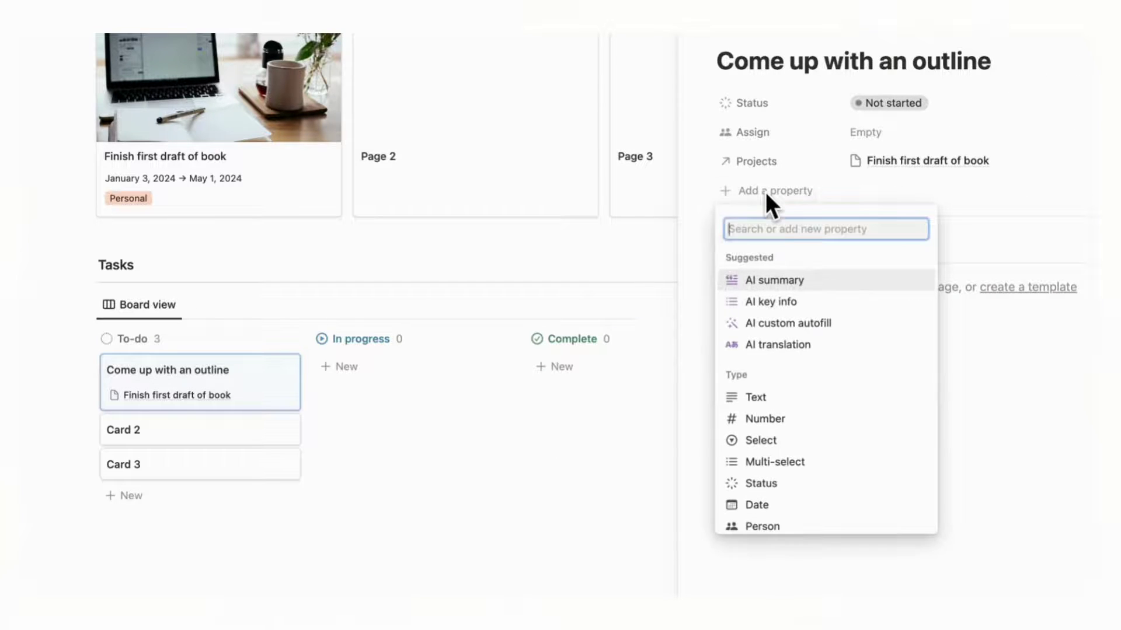
type("date")
left_click(762, 279)
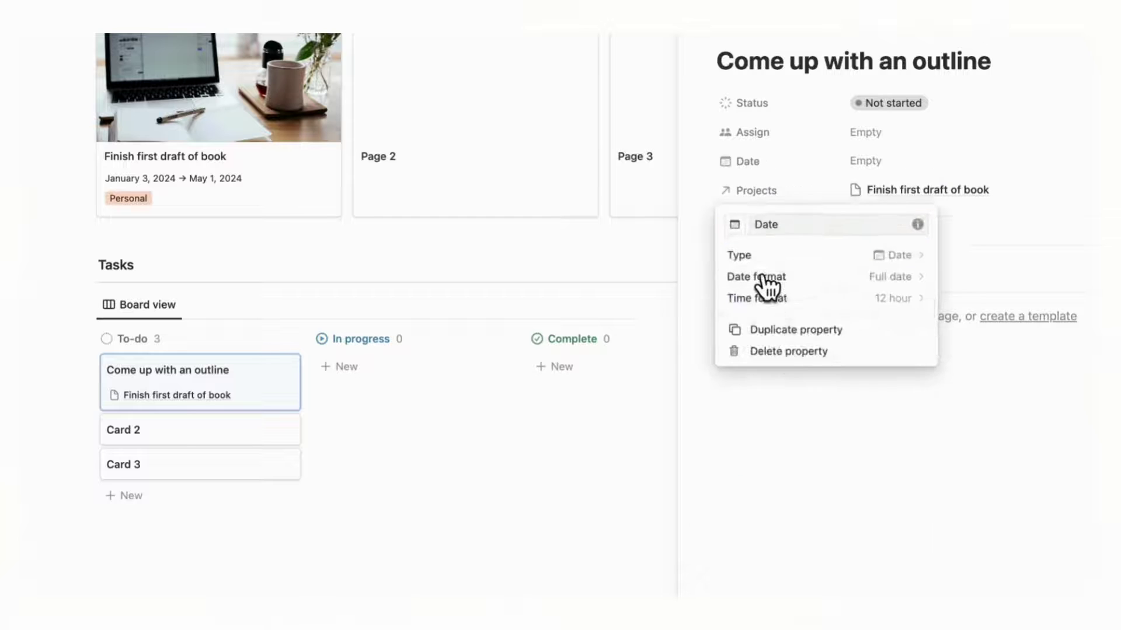
Step: Rename the outline task's Date property to "Due Date" and close the task
left_click(886, 163)
left_click(887, 167)
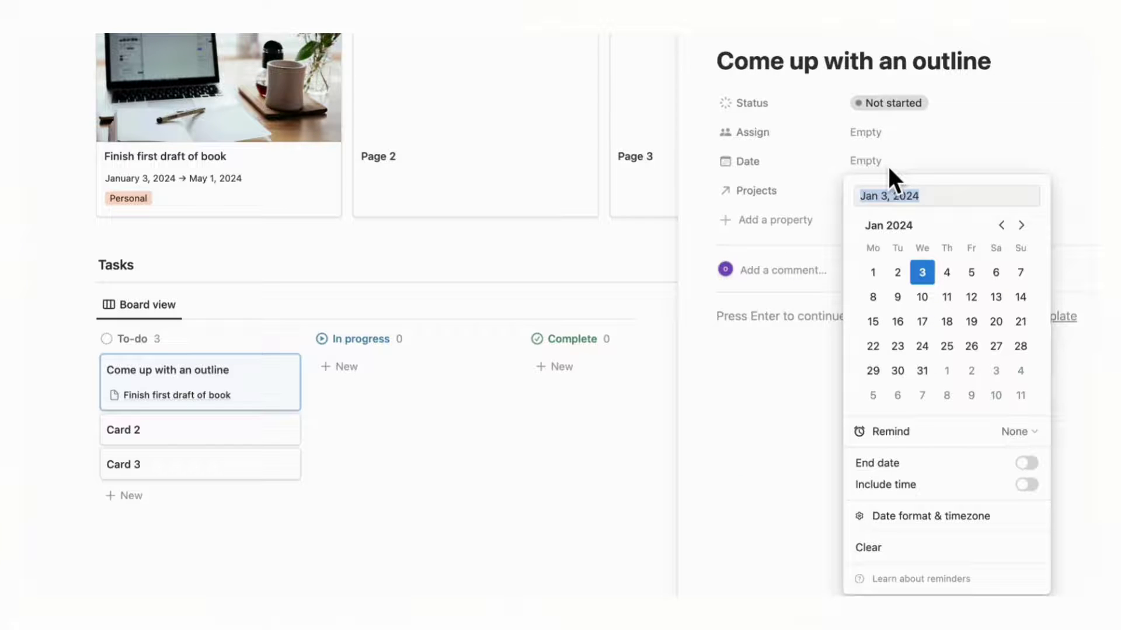
left_click(888, 168)
left_click(795, 164)
left_click(788, 193)
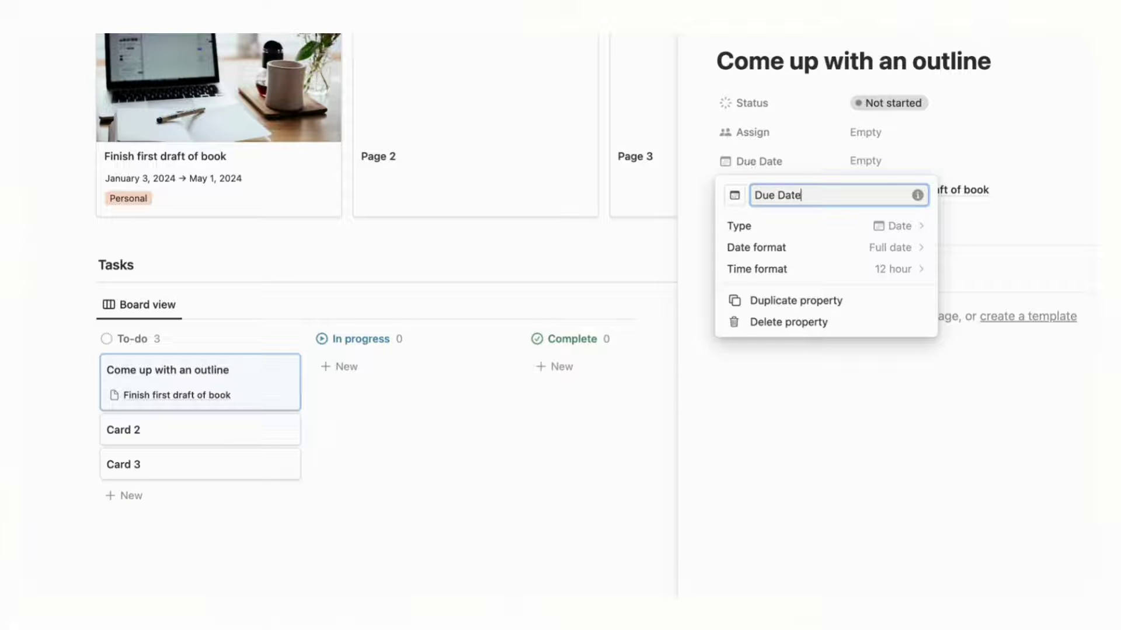
key("Return")
left_click(701, 41)
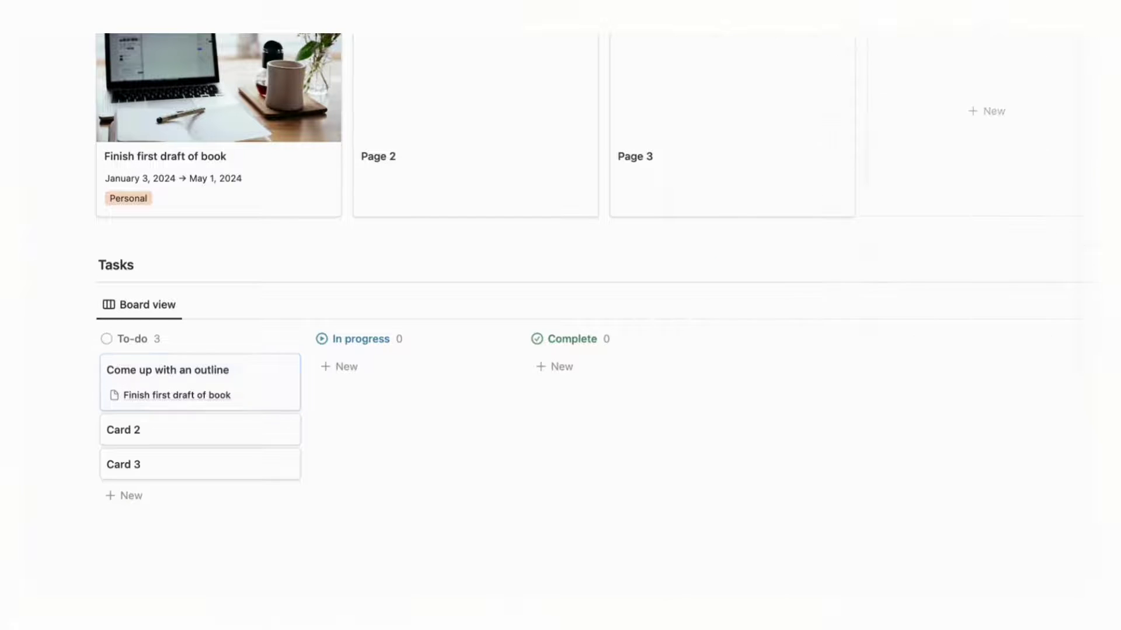
Step: Reopen the "Come up with an outline" task, set its Due Date to January 10, 2024, and close it
left_click(273, 395)
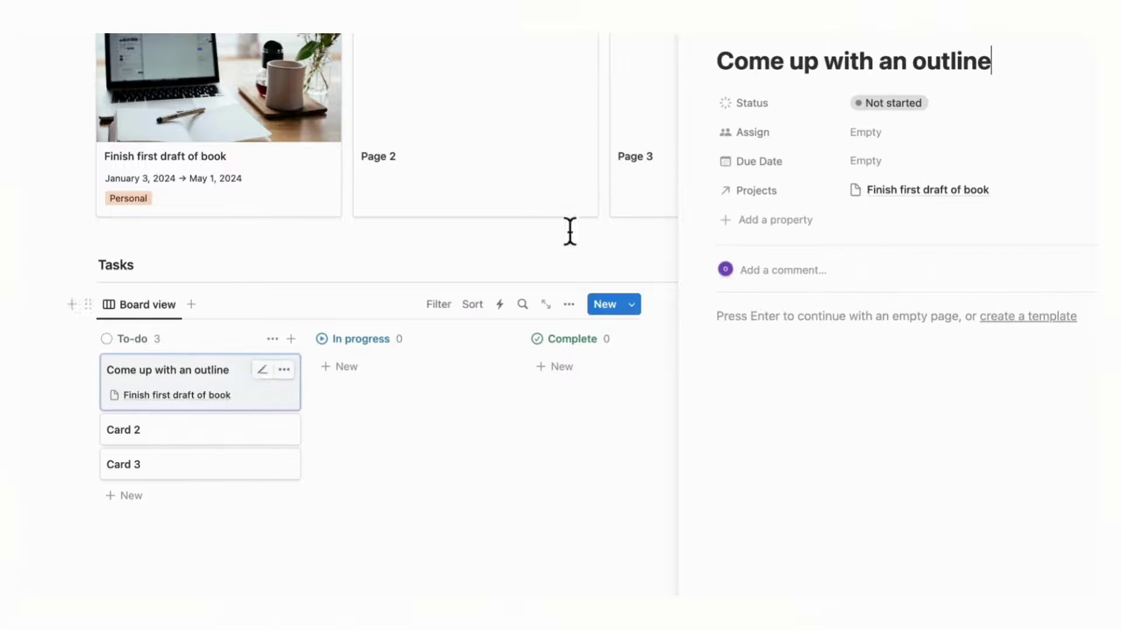
left_click(884, 161)
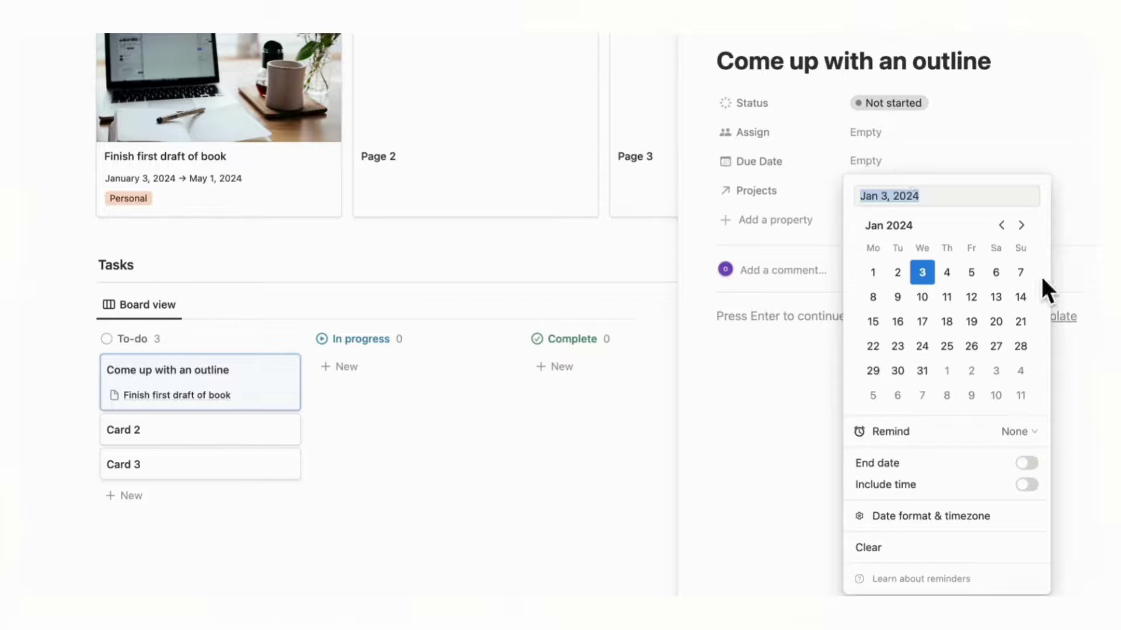
left_click(922, 297)
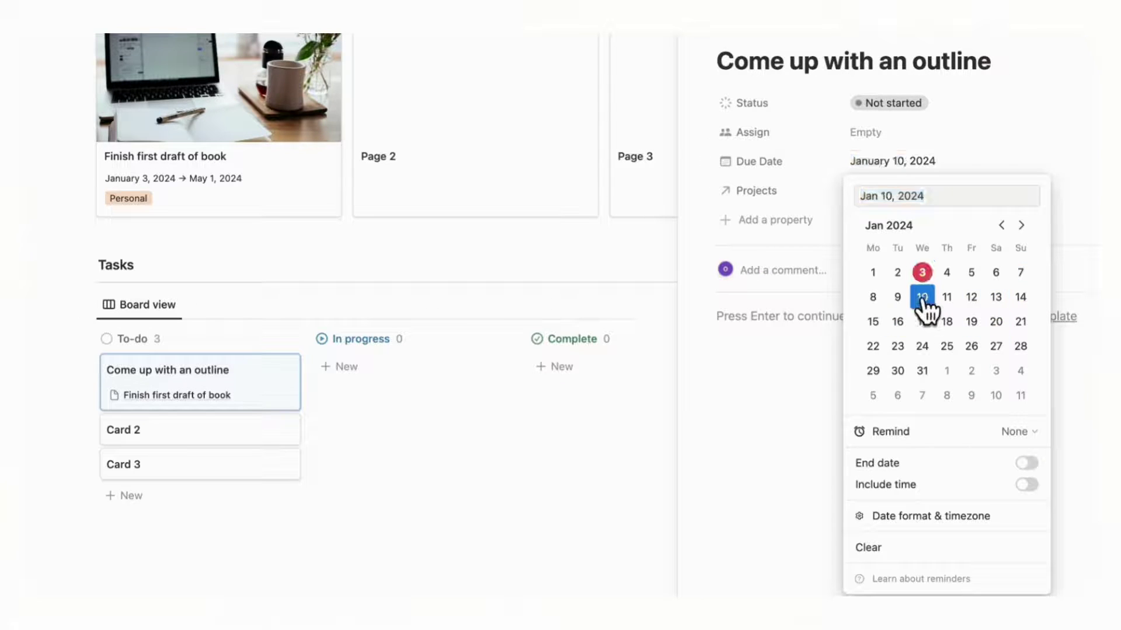
left_click(833, 192)
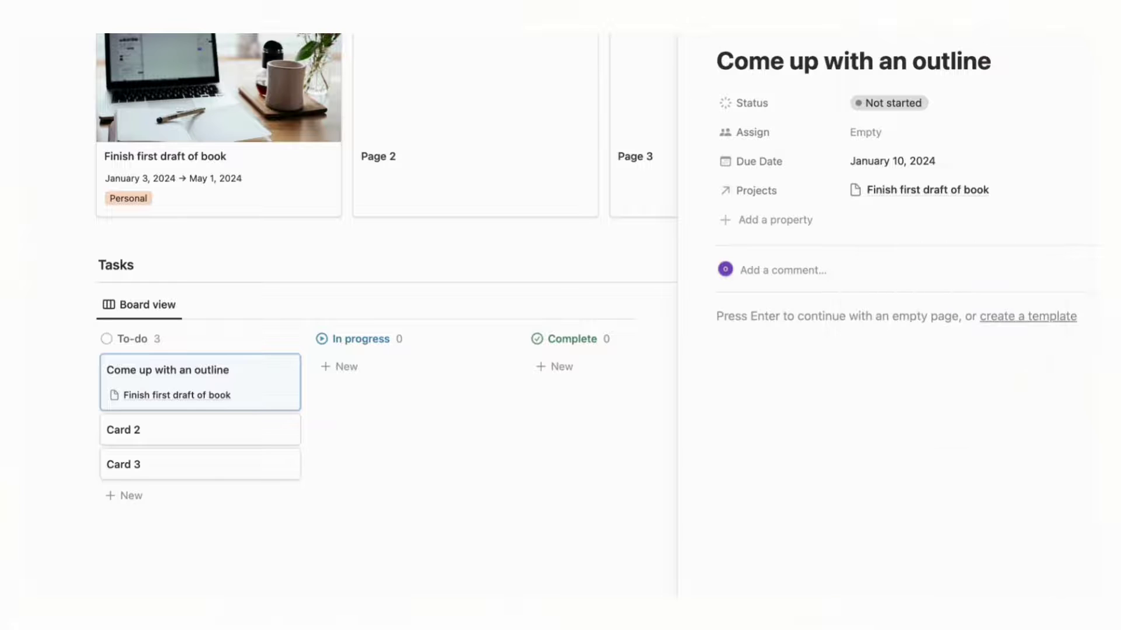
key("Escape")
Step: Show the Due Date property on the cards of the Tasks board view
left_click(1042, 313)
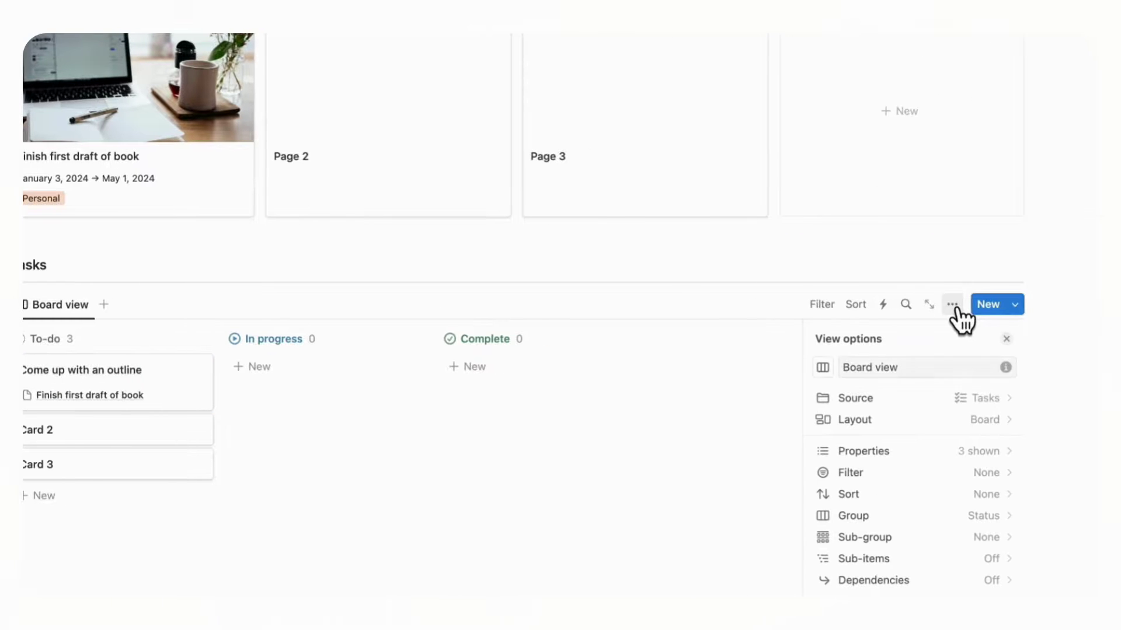
left_click(953, 459)
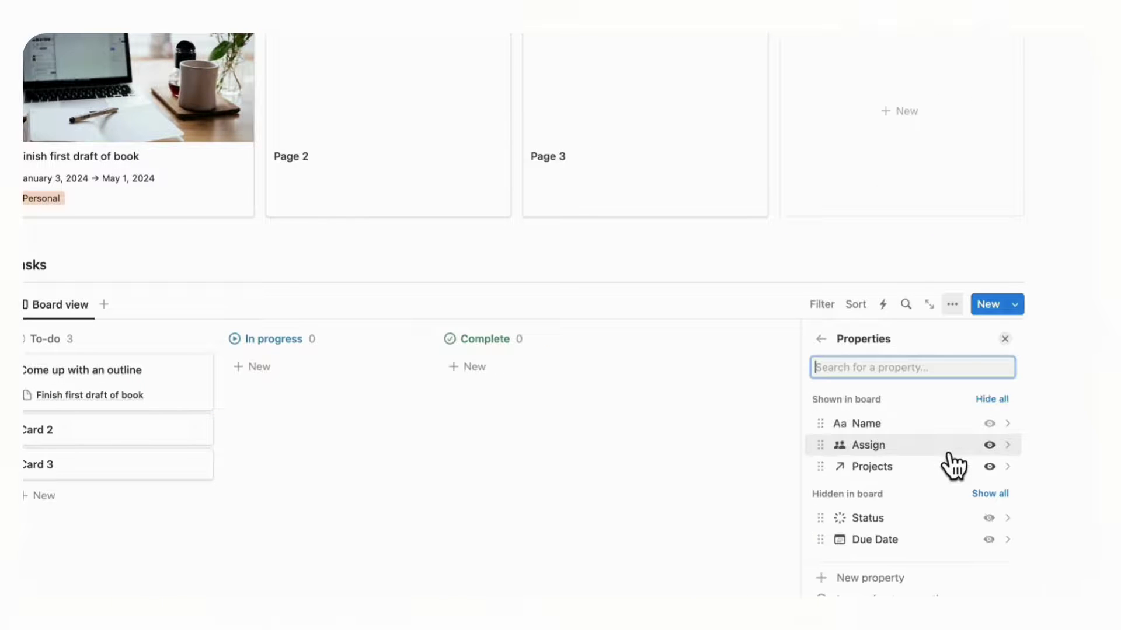
left_click(988, 539)
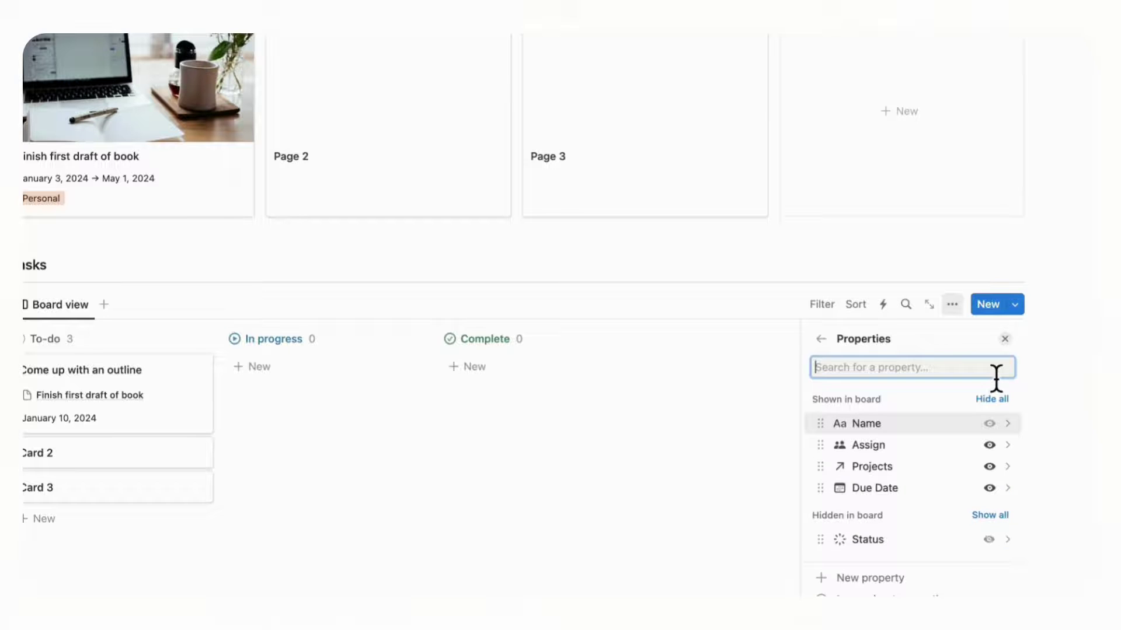
left_click(1005, 339)
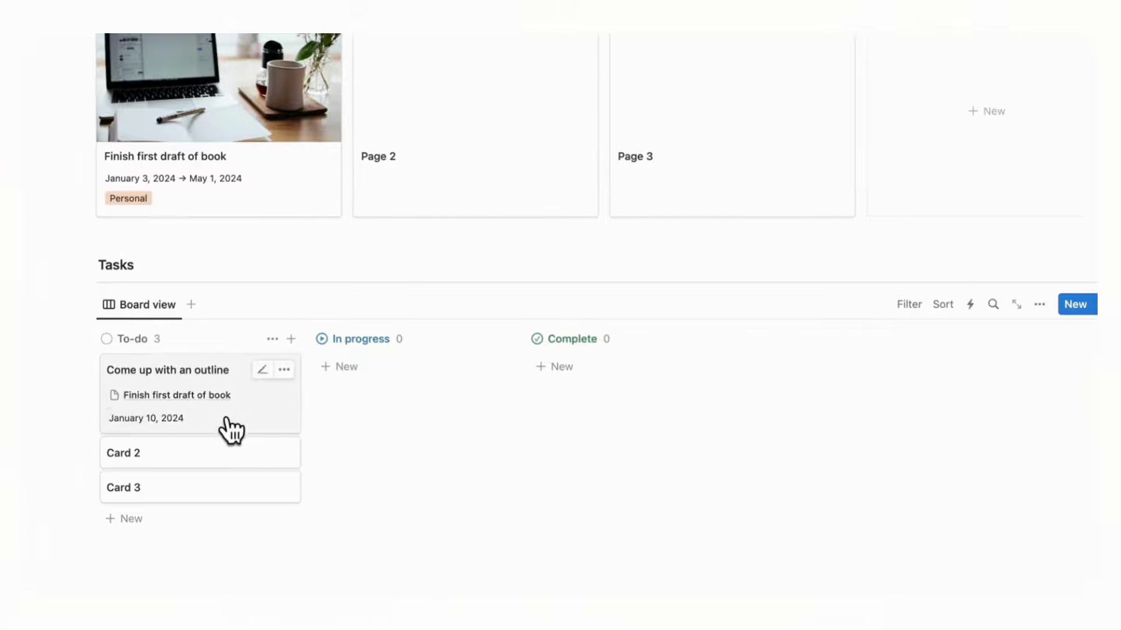
Step: Open the "Finish first draft of book" project and add a Formula property to it
scroll(430, 371, "up", 2)
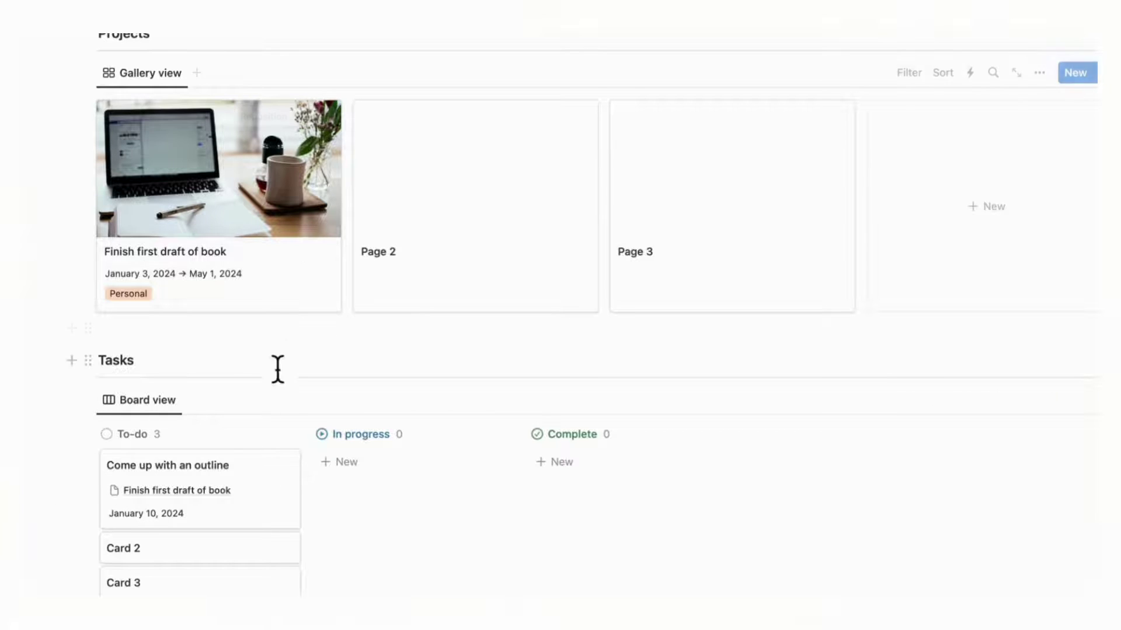
left_click(311, 299)
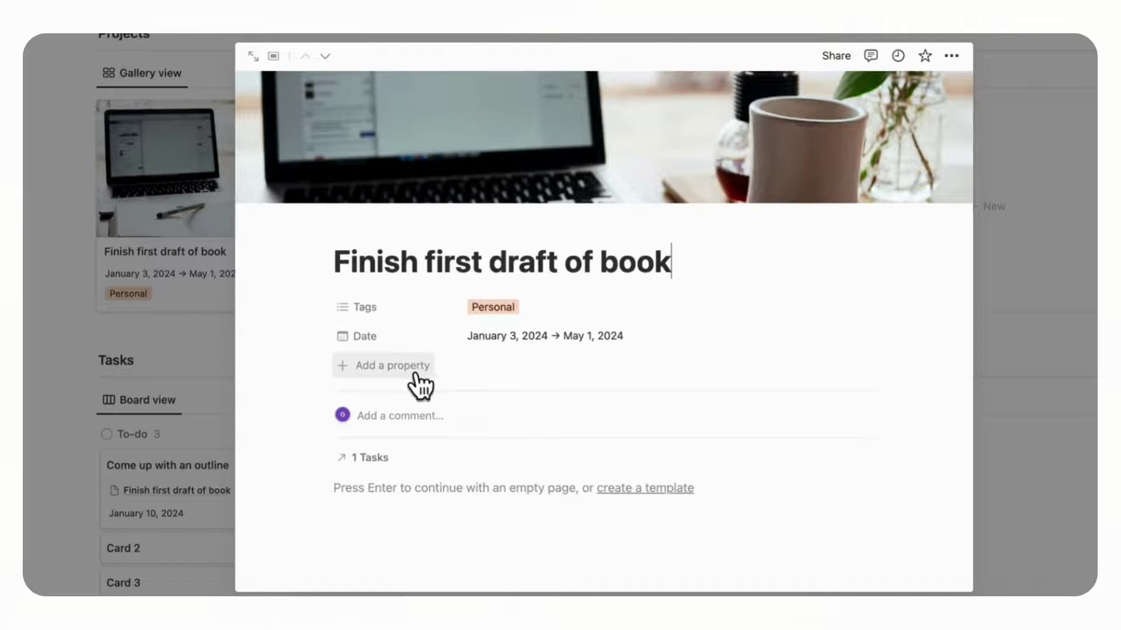
left_click(386, 376)
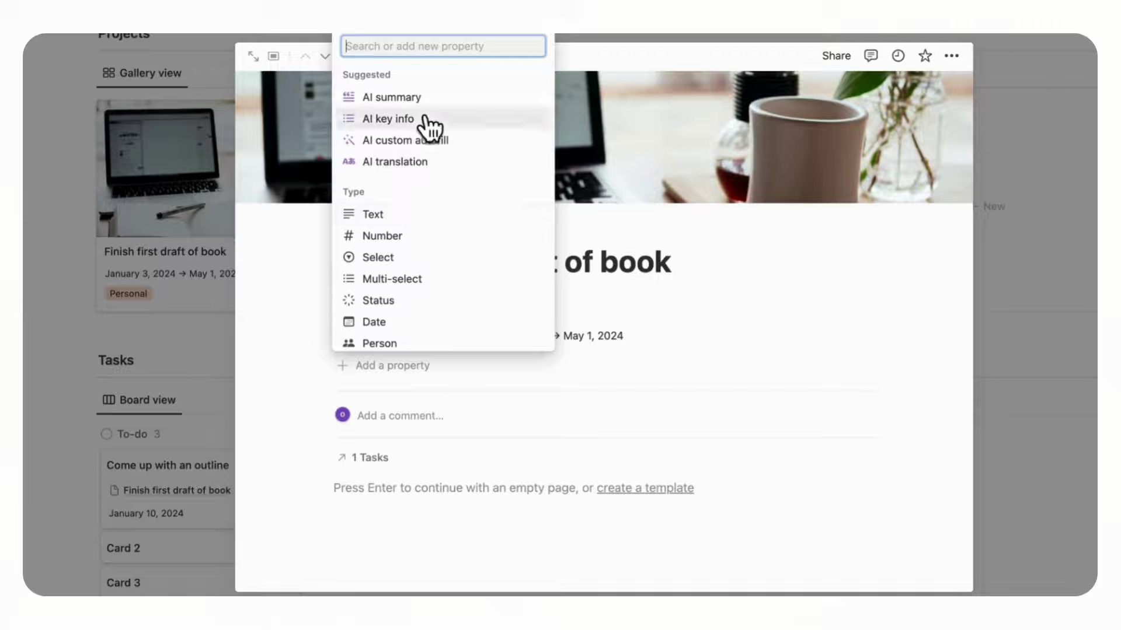
type("formu")
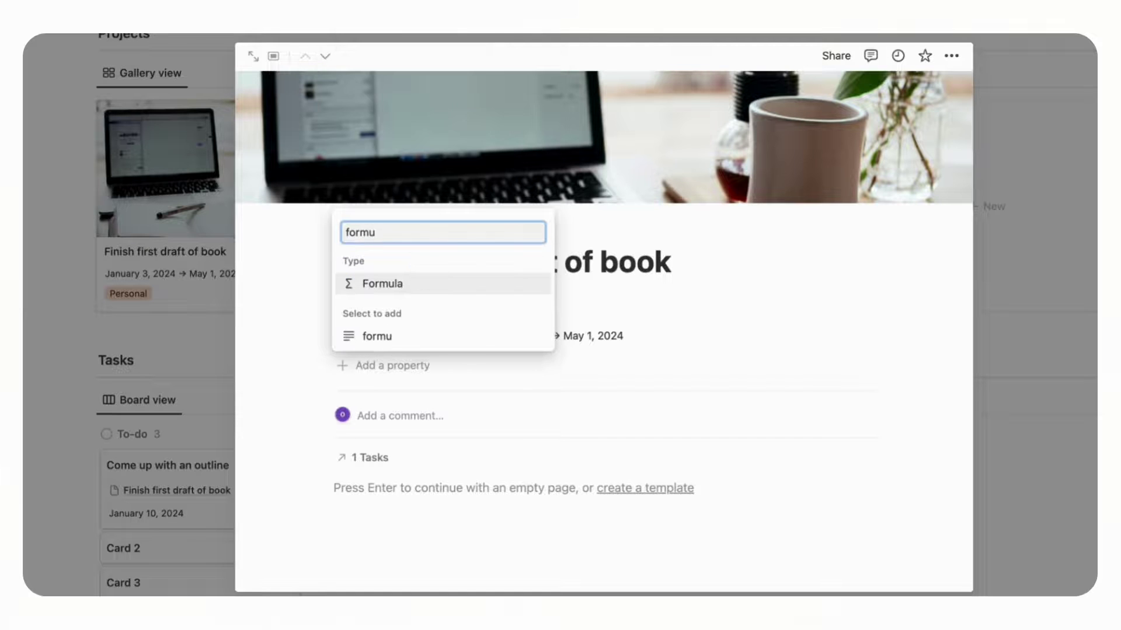
left_click(402, 286)
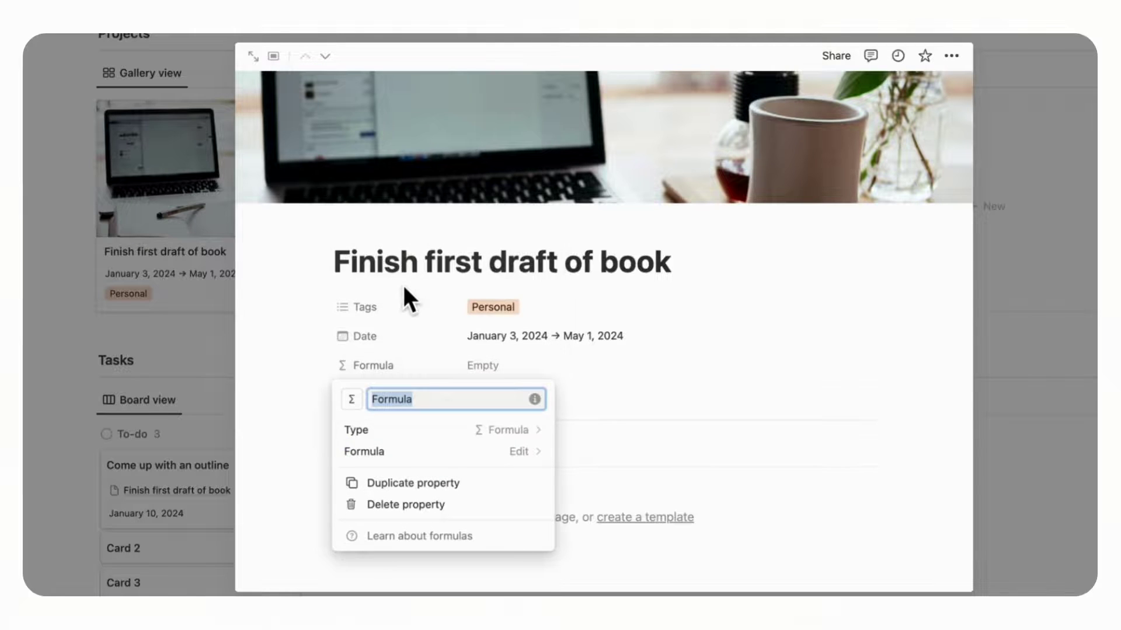
Step: Write the formula Tasks.filter(current.Status == "Done") for the project's Formula property, inserting Tasks and Status as property references
left_click(460, 461)
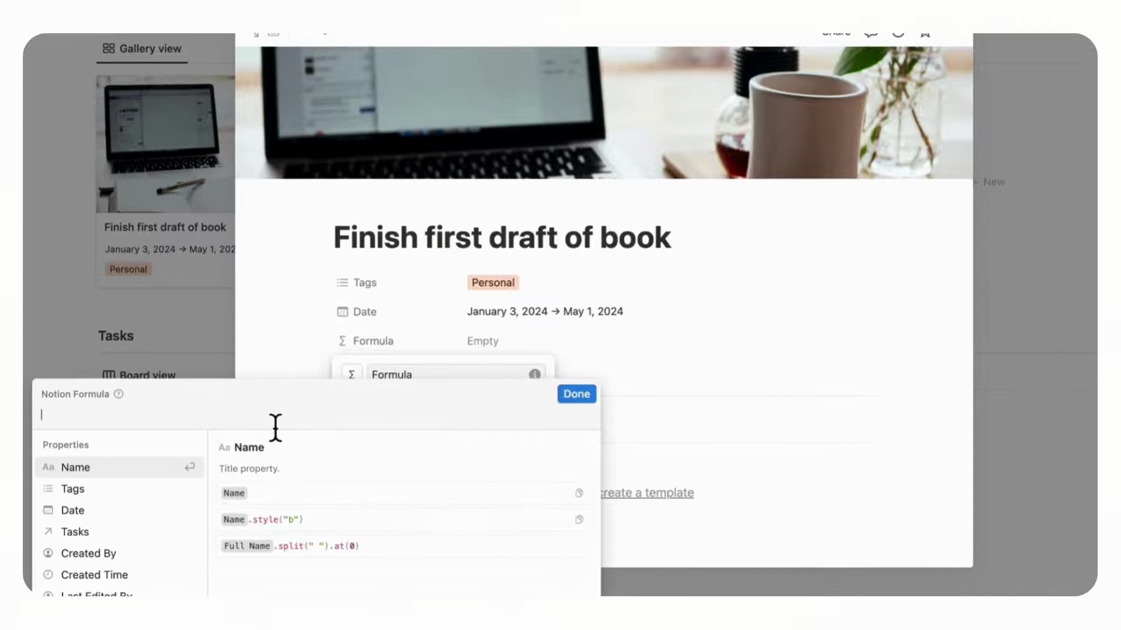
type("Tasks")
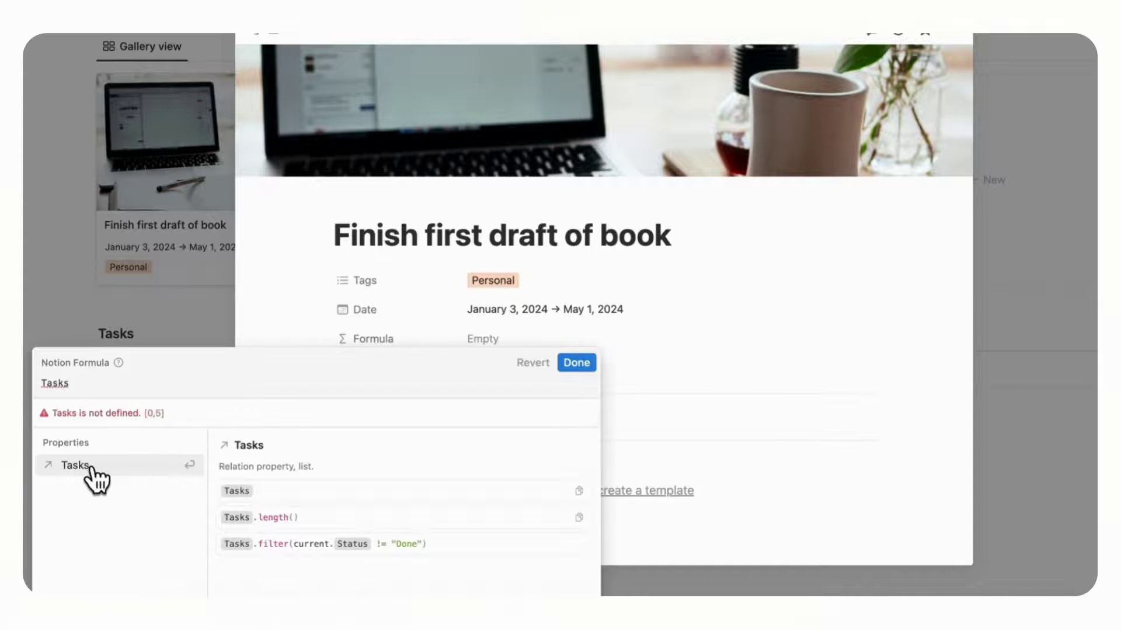
left_click(92, 465)
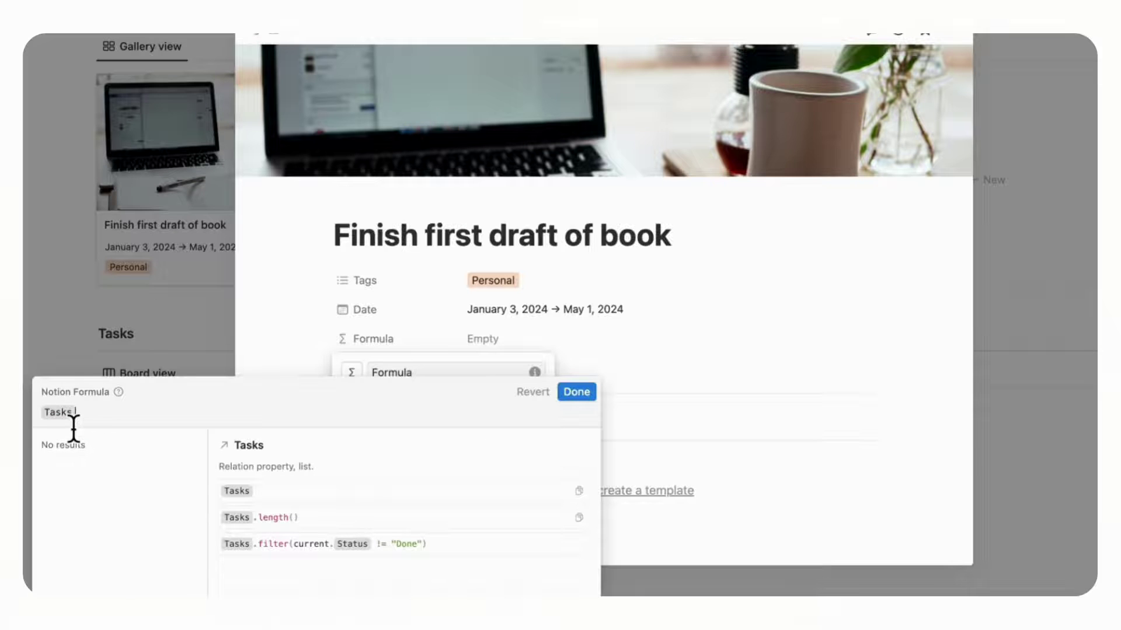
type(".filter")
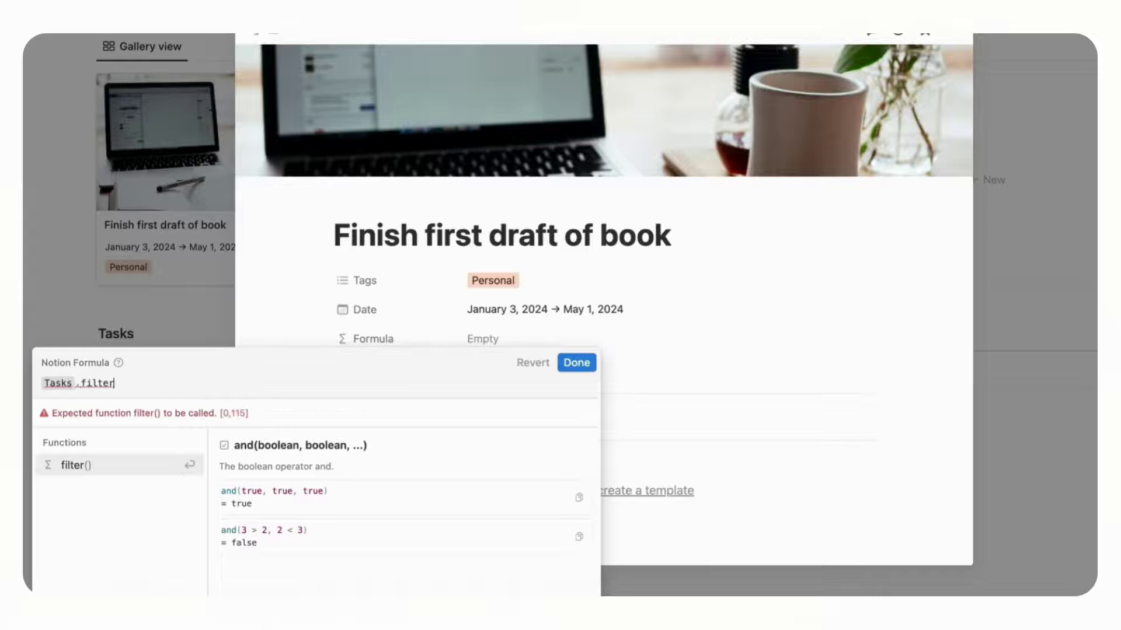
type("(")
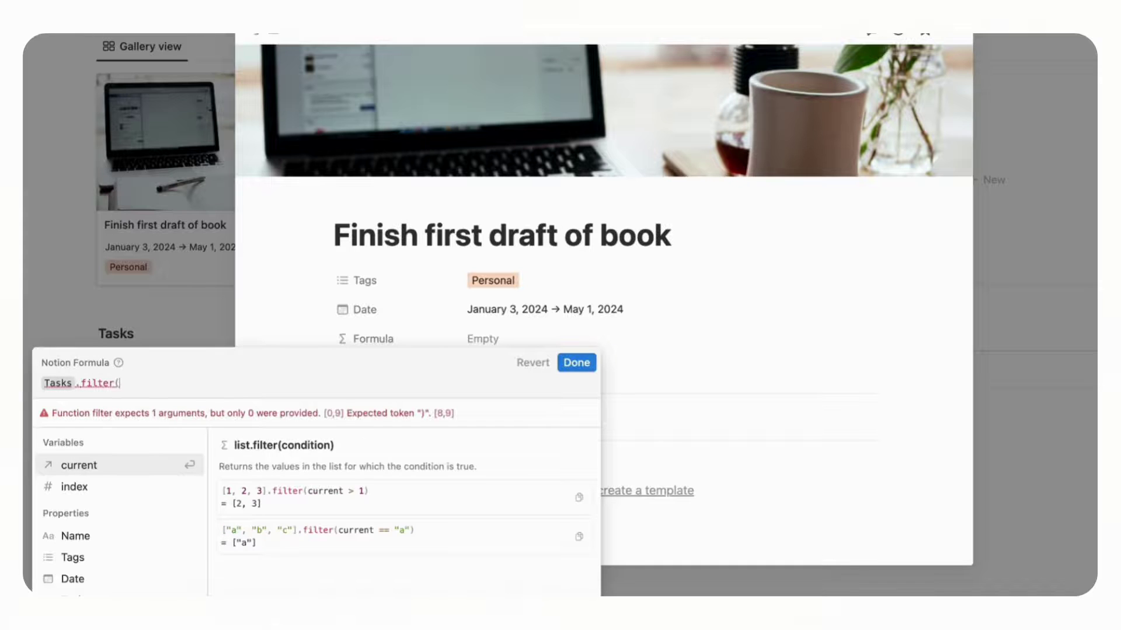
type("current")
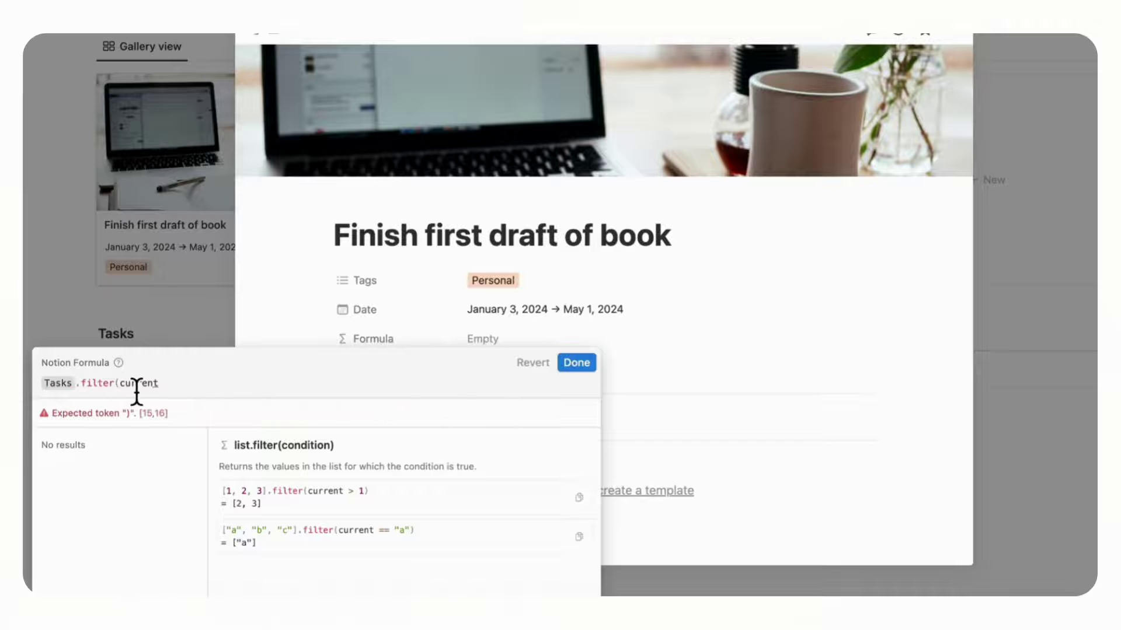
type(".")
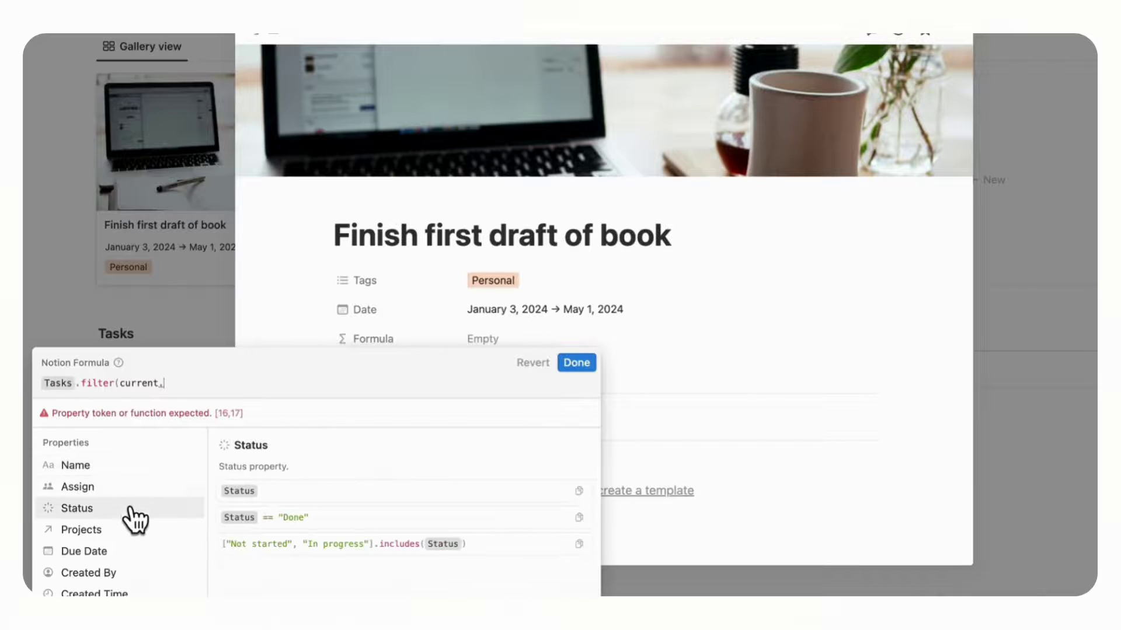
left_click(104, 508)
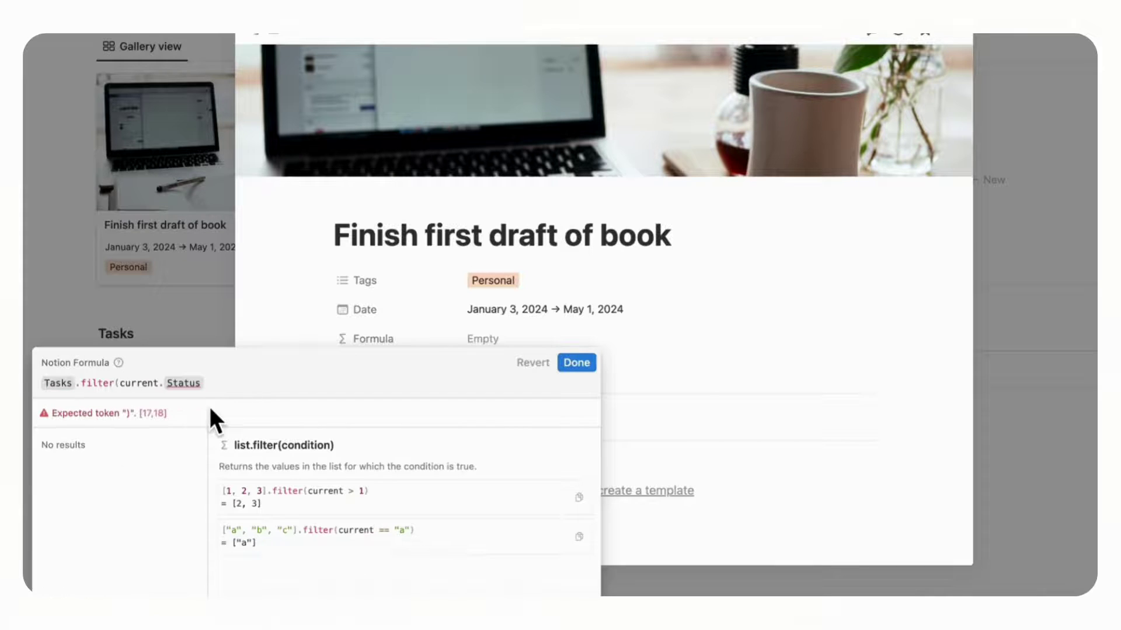
type("=")
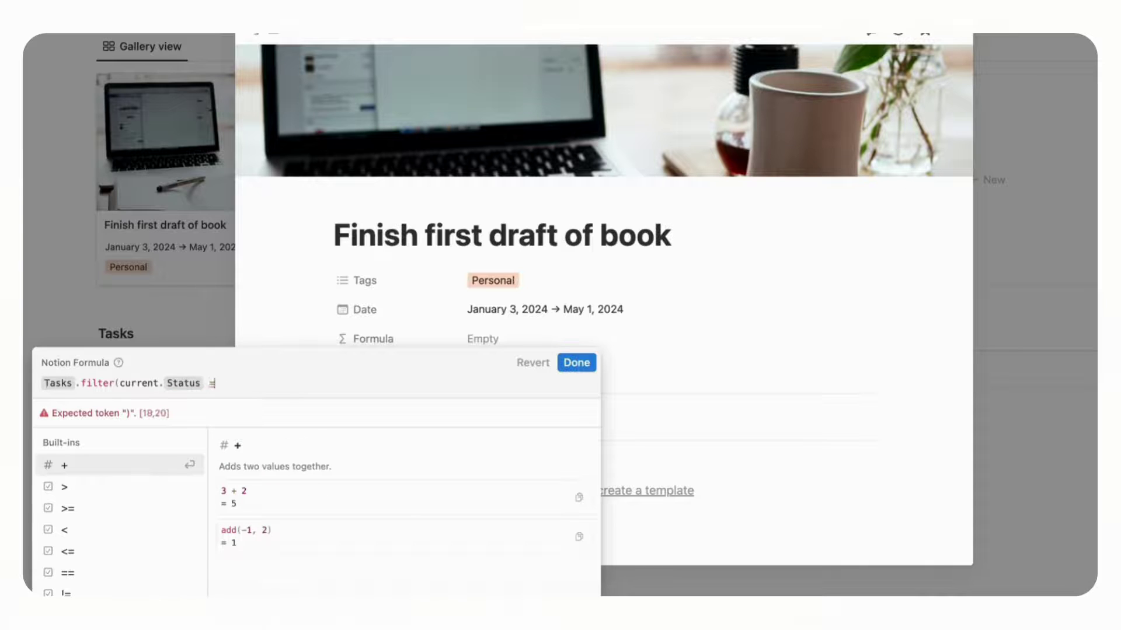
type("=")
type(" \"Done")
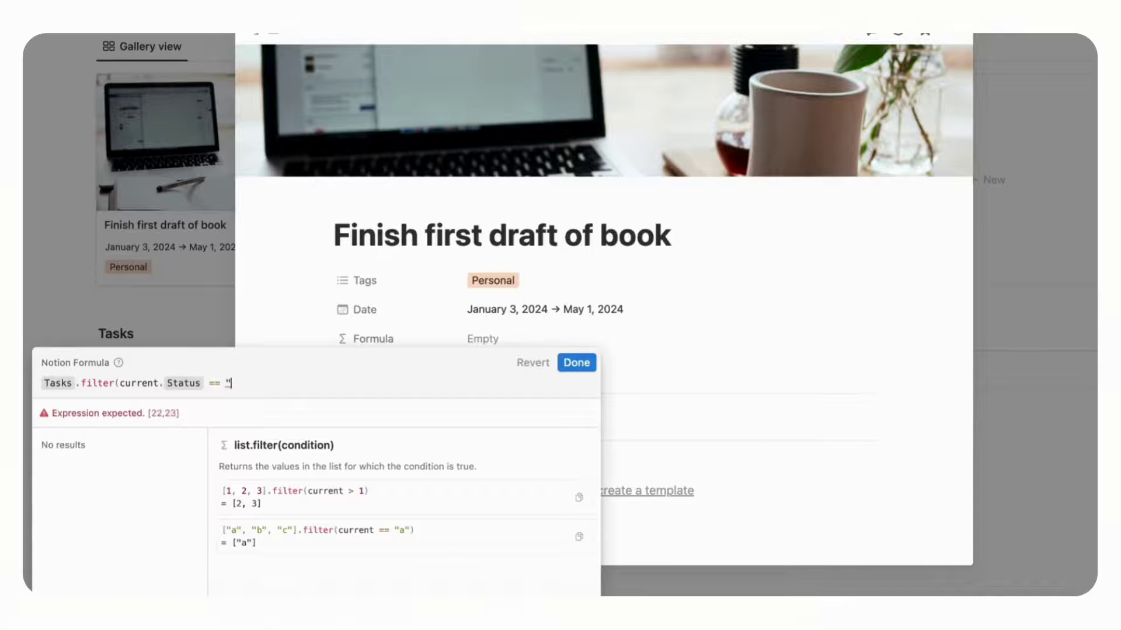
type("\"")
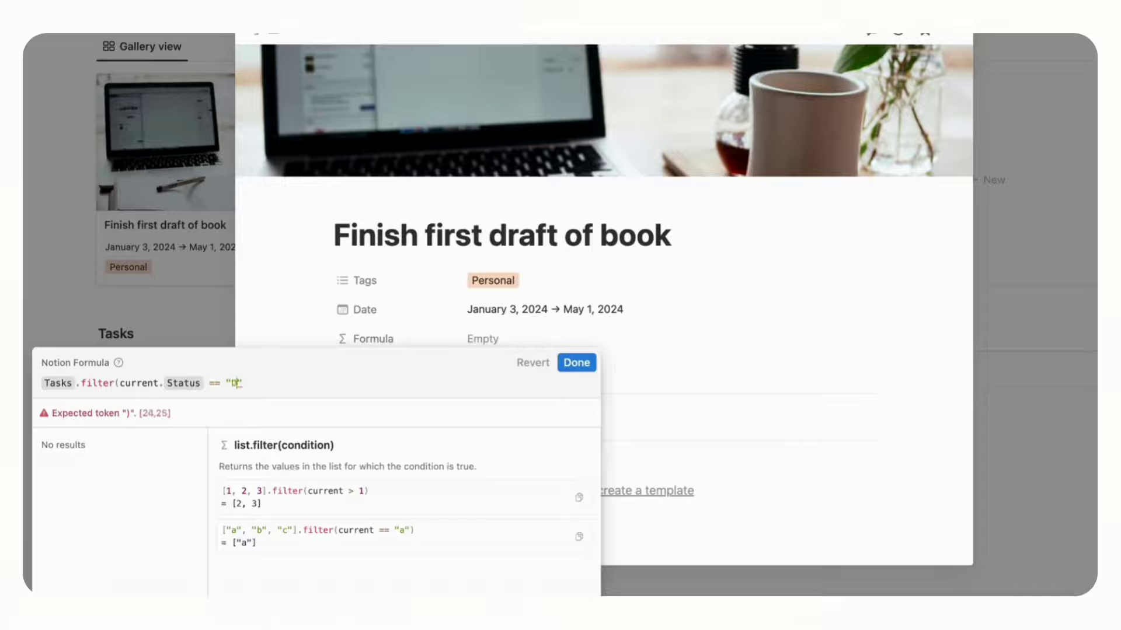
type(")")
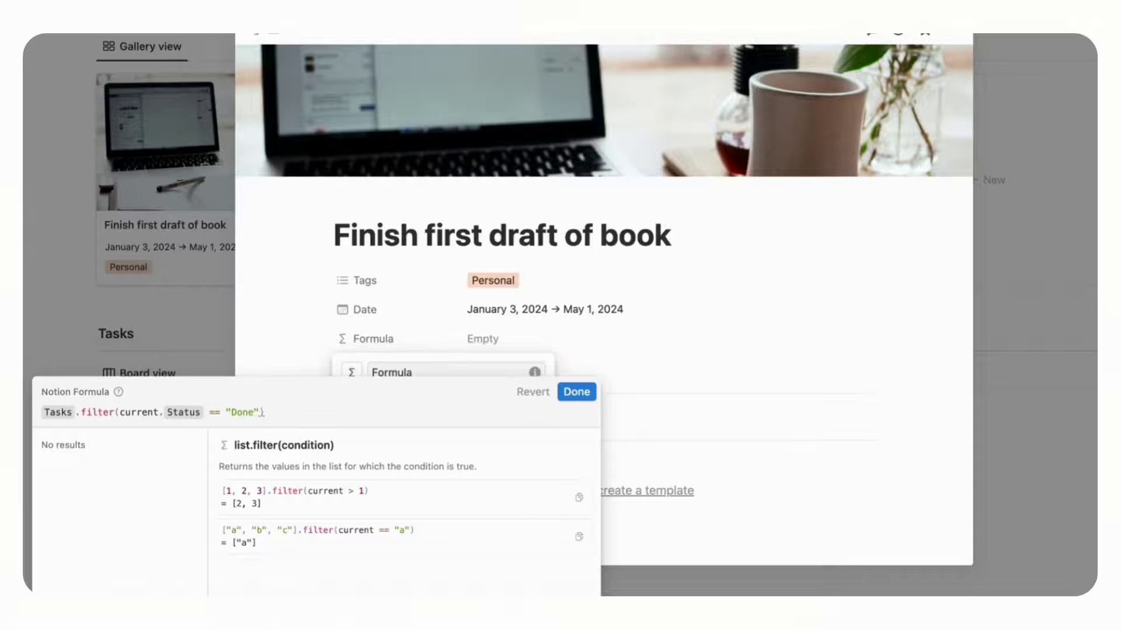
Step: Append .length() to the filter formula to count the matching tasks, save it, and close the project page
type(".leng")
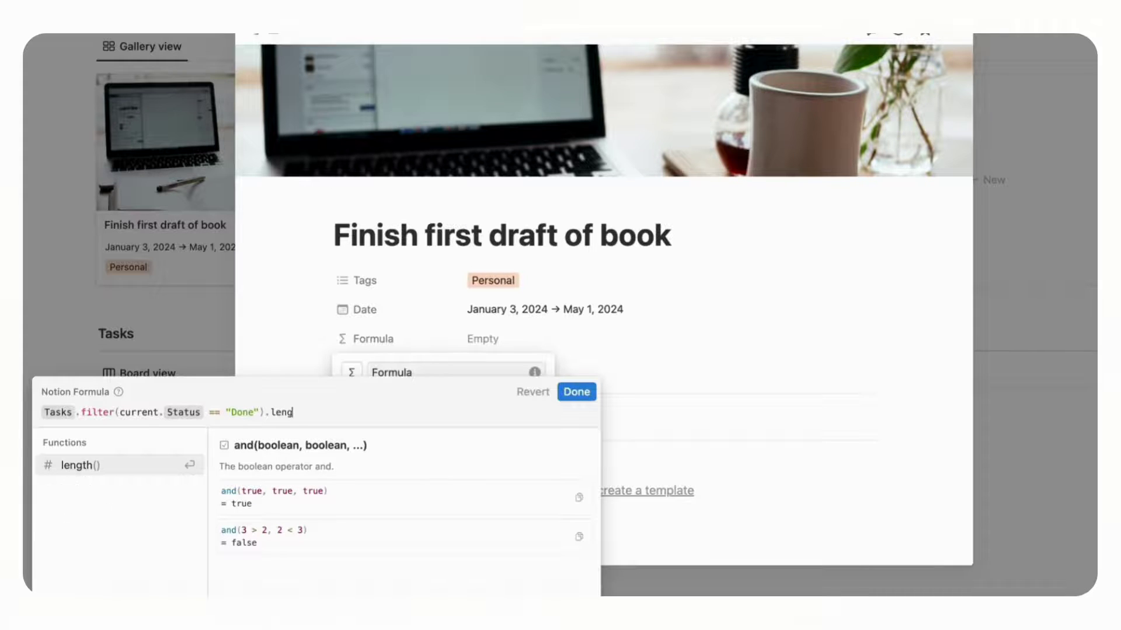
type("th()")
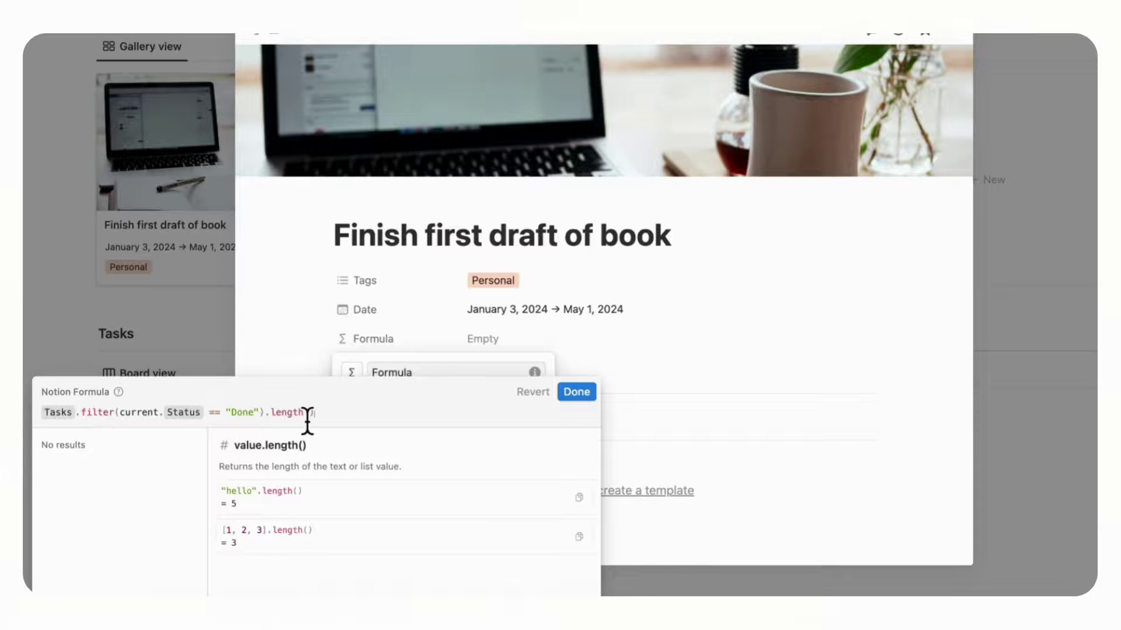
left_click(577, 392)
left_click(600, 363)
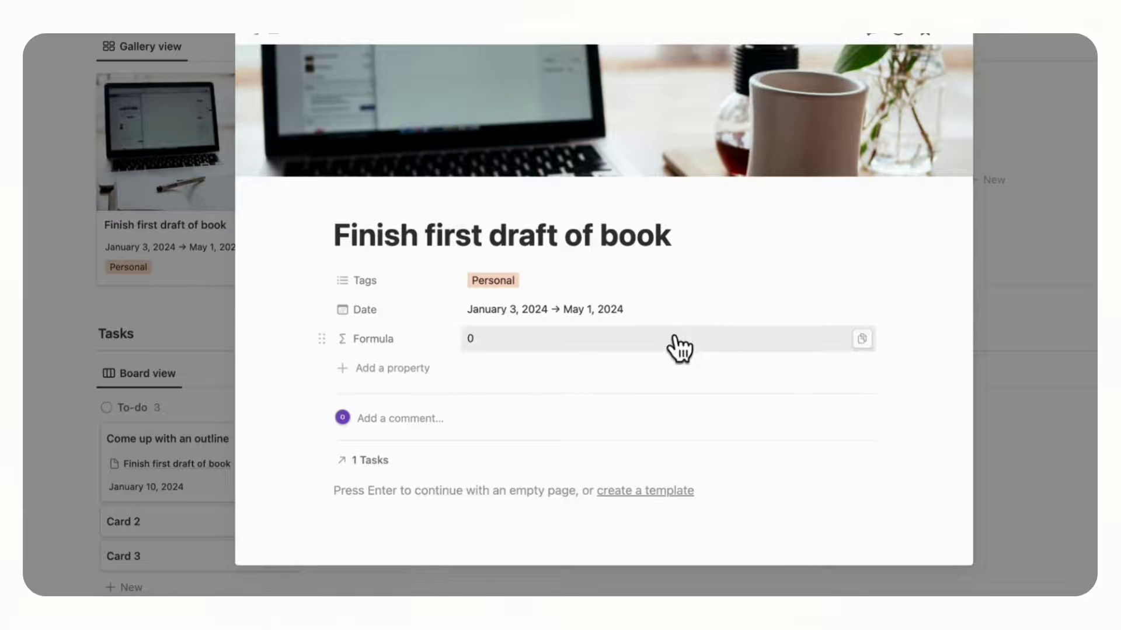
key("Escape")
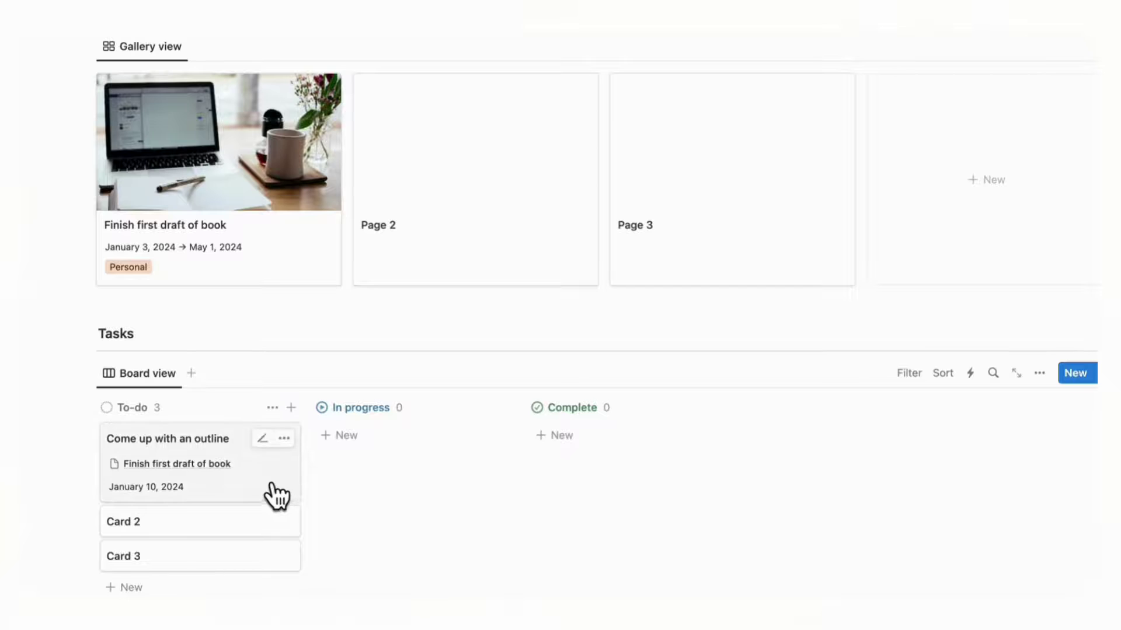
Step: Move the "Come up with an outline" task to the Complete column and open the "Finish first draft of book" project
left_click_drag(275, 496, 595, 472)
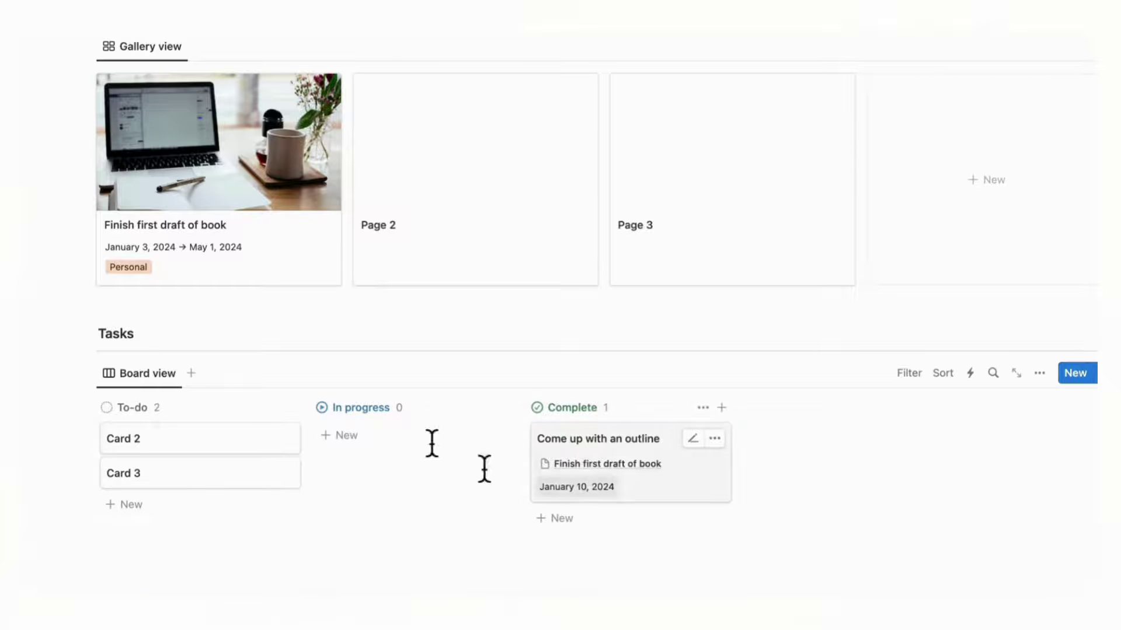
left_click(275, 268)
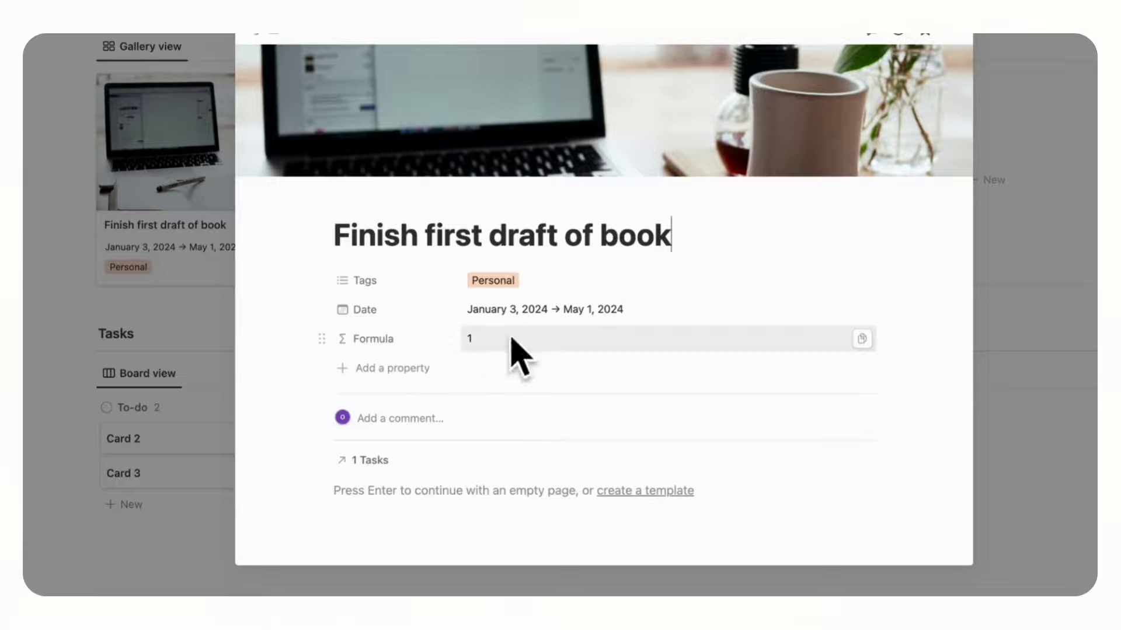
Step: Rename the project's Formula property as Completion and give it the horizontal bar chart icon
left_click(408, 339)
left_click(409, 387)
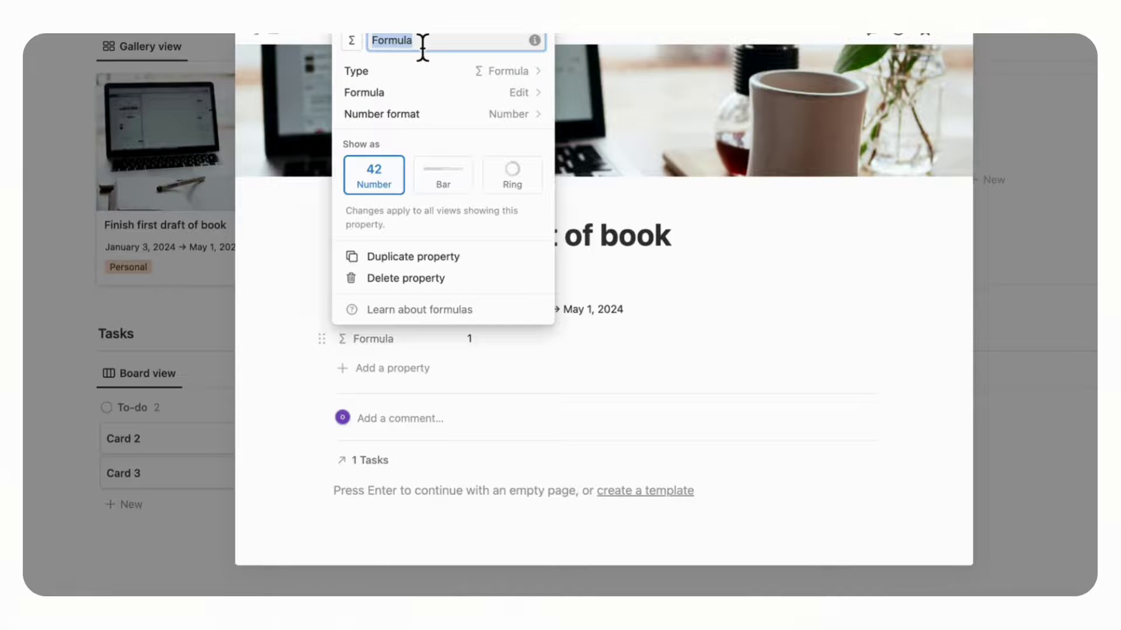
type("Completion")
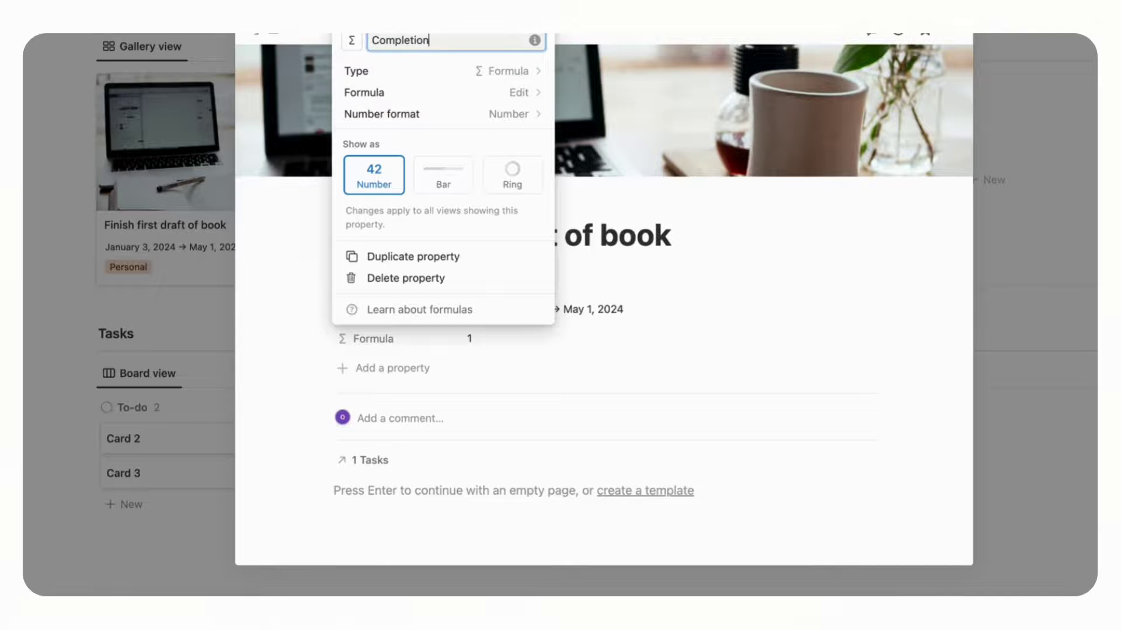
left_click(352, 42)
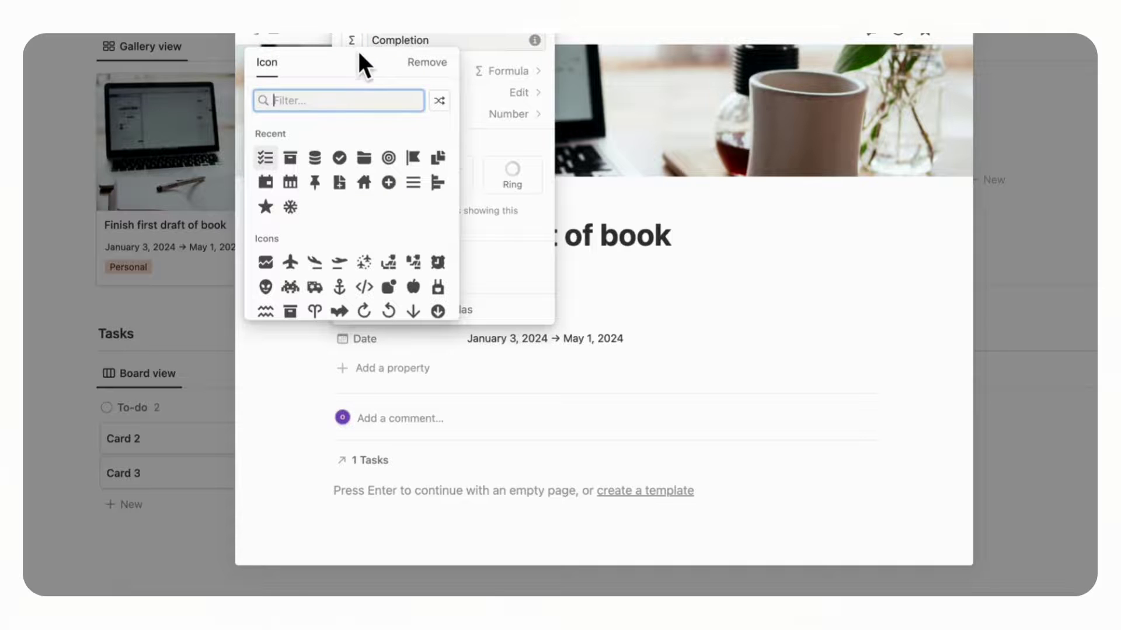
type("bar")
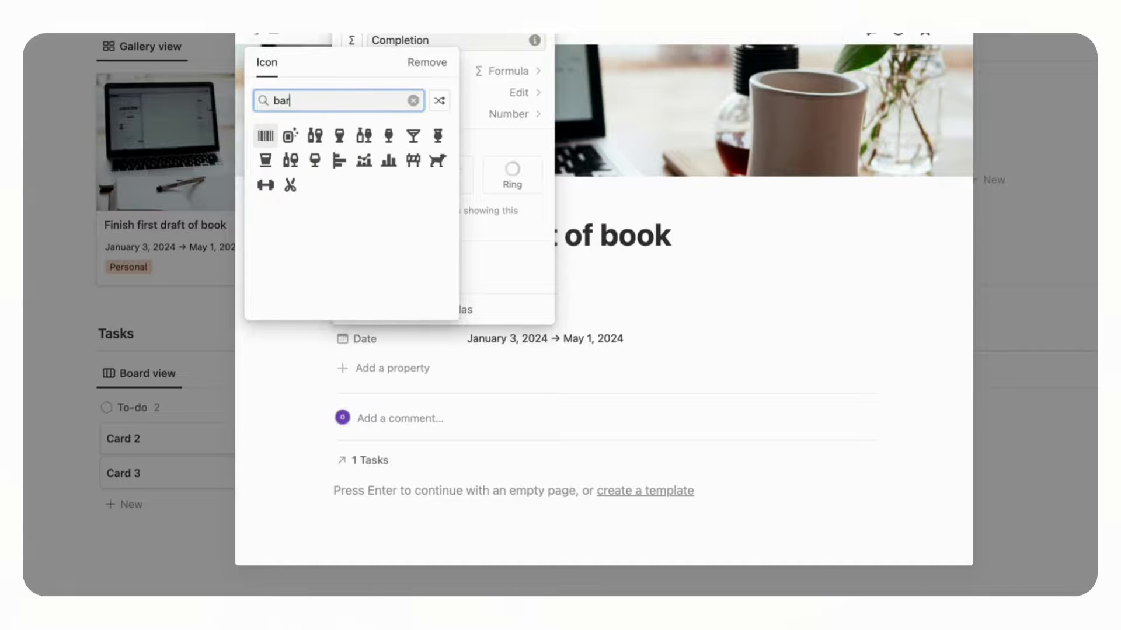
left_click(340, 161)
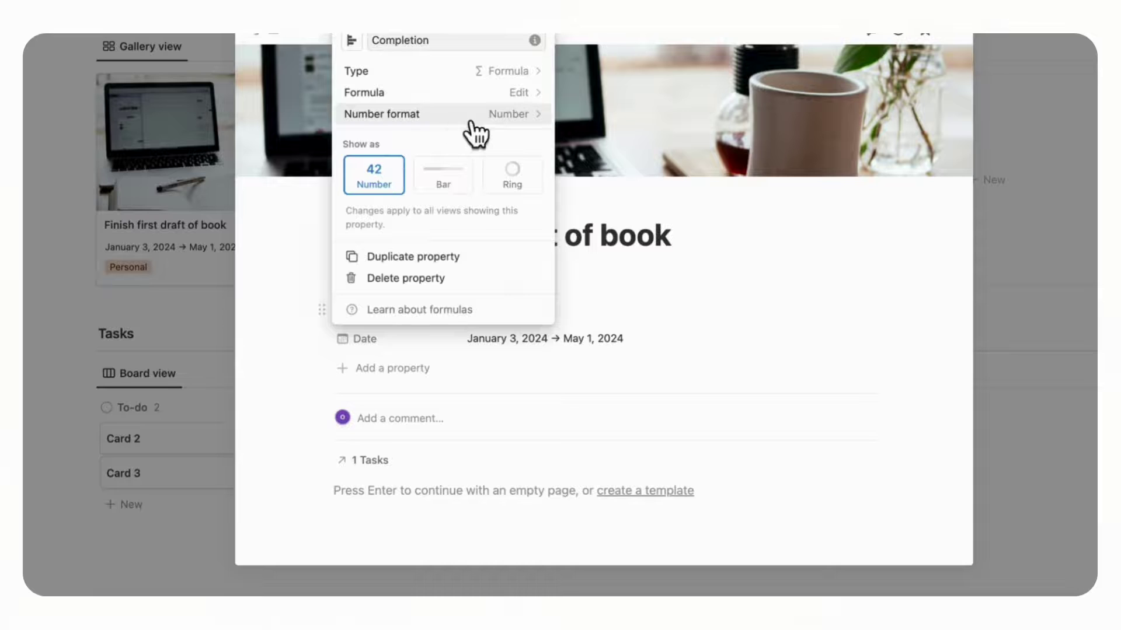
Step: Set the Completion property's number format to Percent and append /Tasks.length() to its formula, inserting Tasks as a property reference
left_click(518, 118)
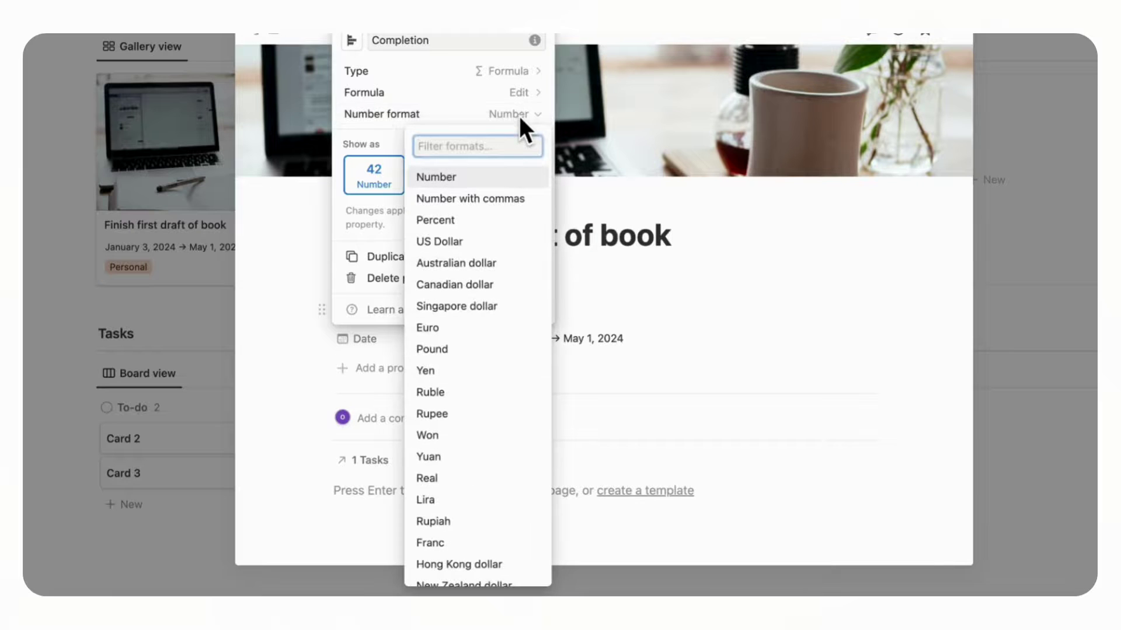
left_click(475, 220)
left_click(491, 95)
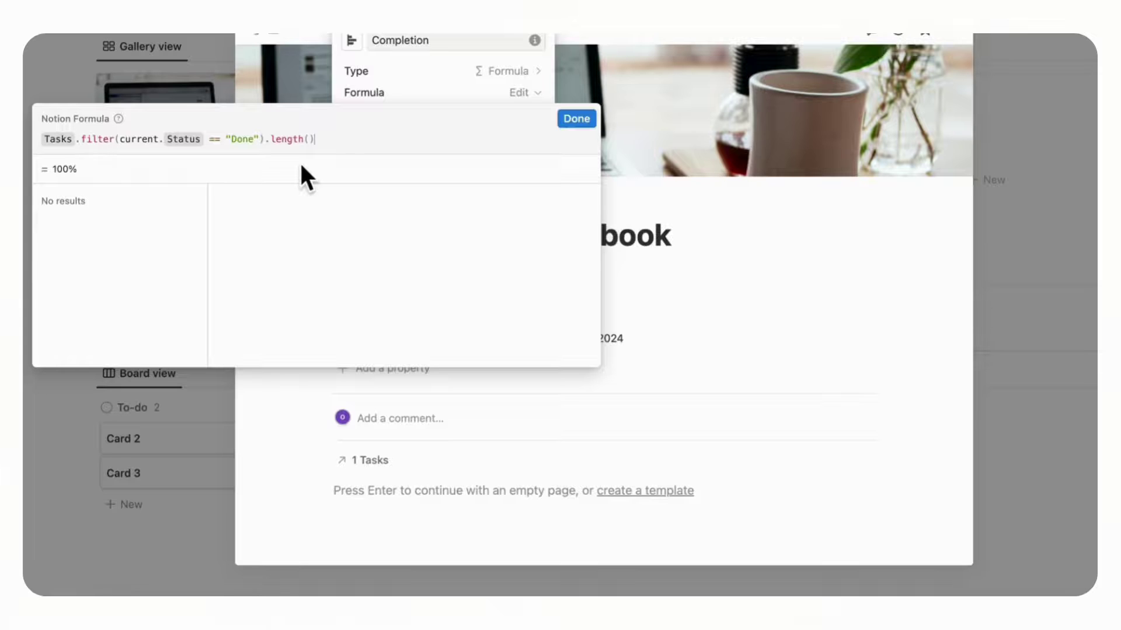
type("/")
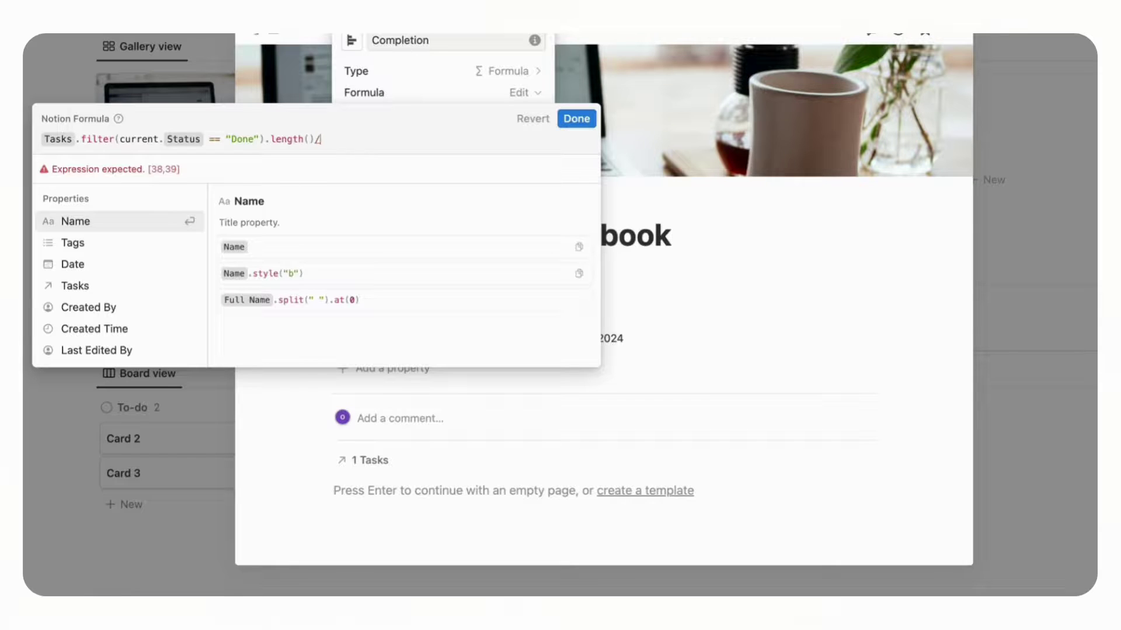
type("Tasks")
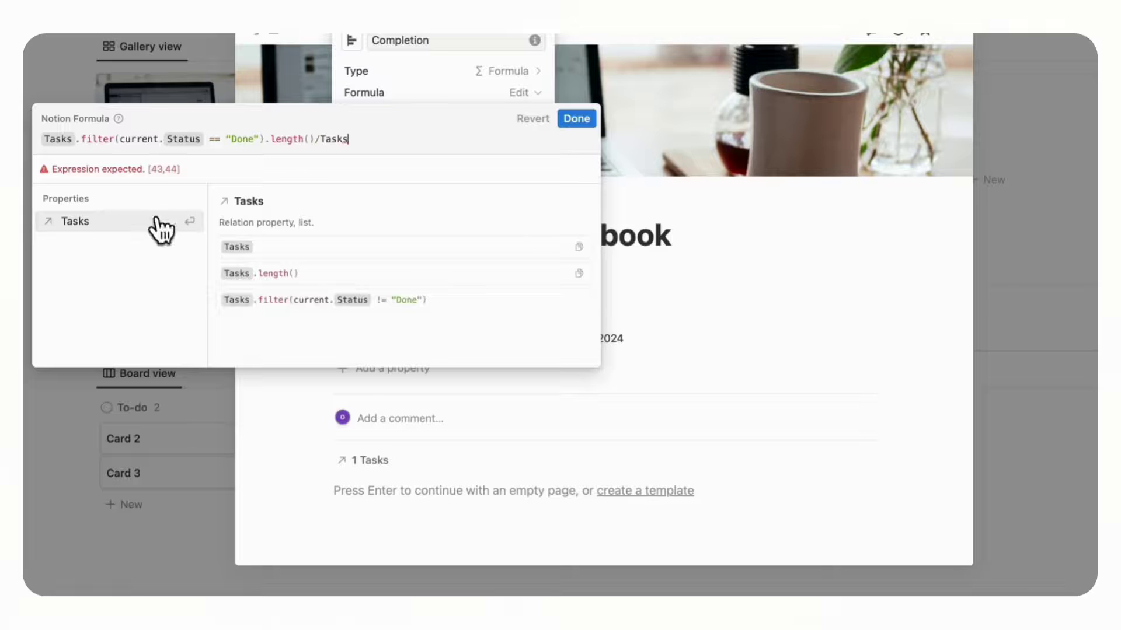
type(".length")
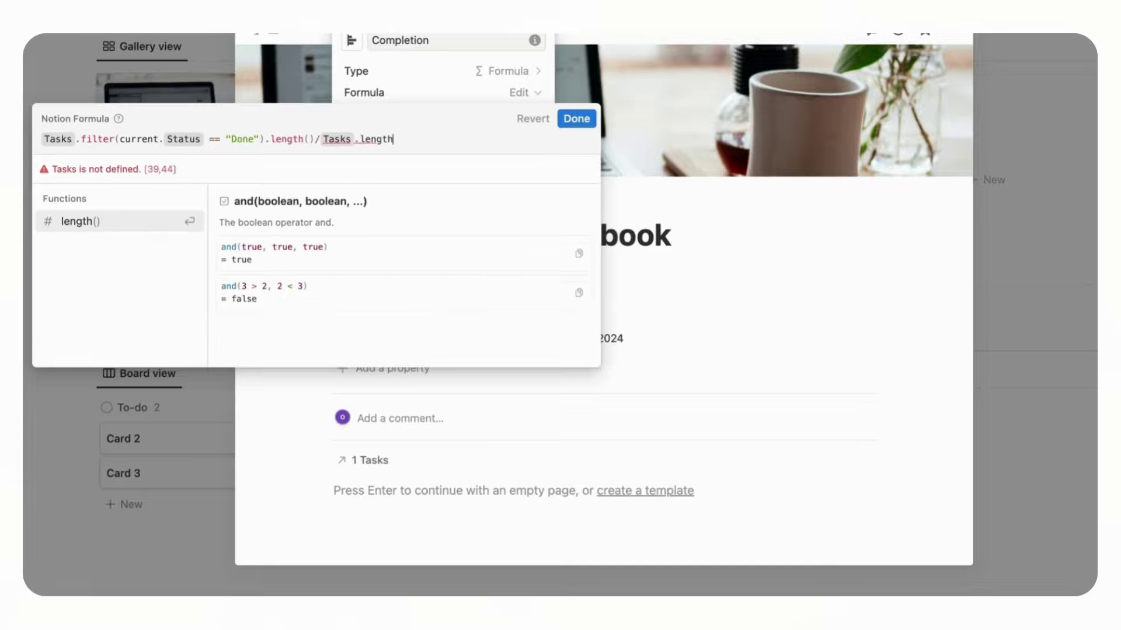
type("()")
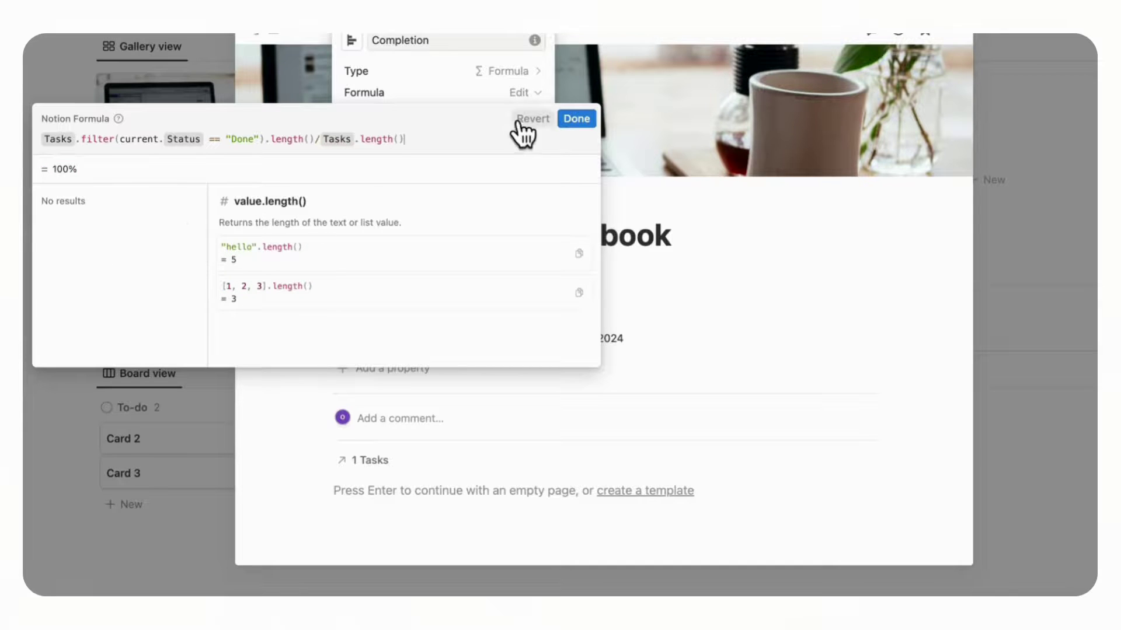
left_click(578, 120)
left_click(701, 229)
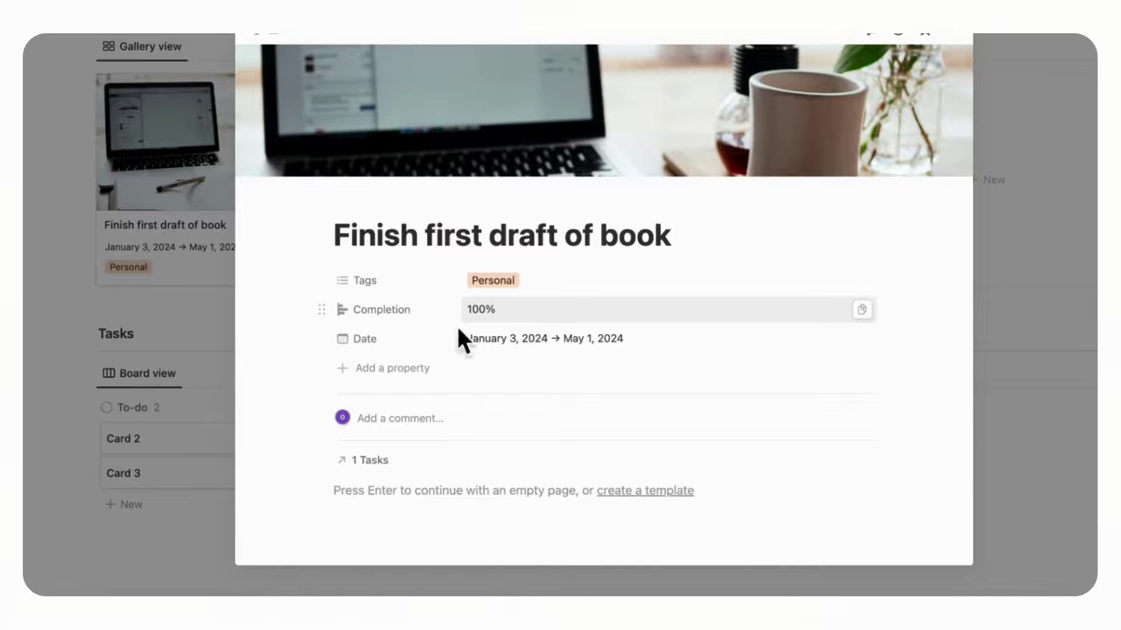
Step: Display the Completion property as a bar and close the project page
left_click(422, 315)
left_click(447, 361)
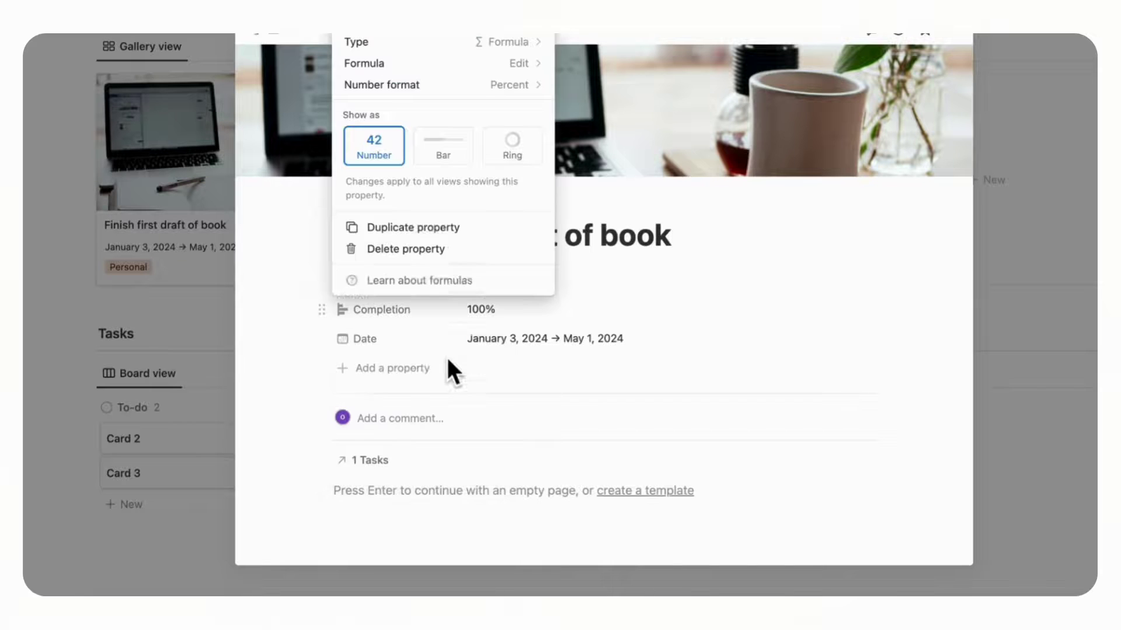
left_click(453, 157)
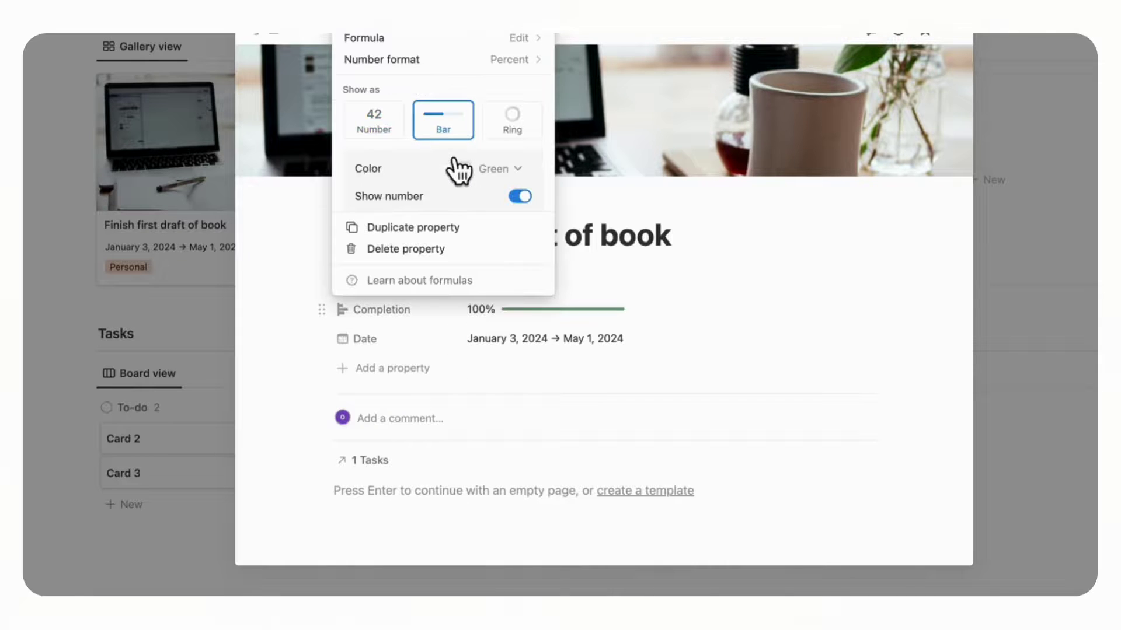
left_click(660, 311)
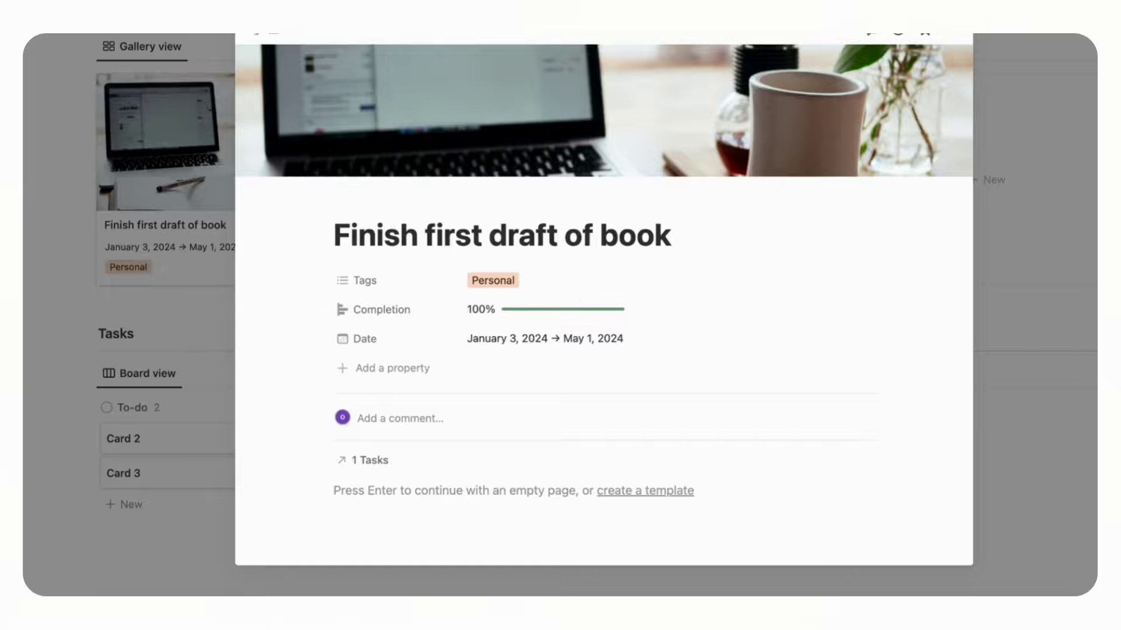
key("Escape")
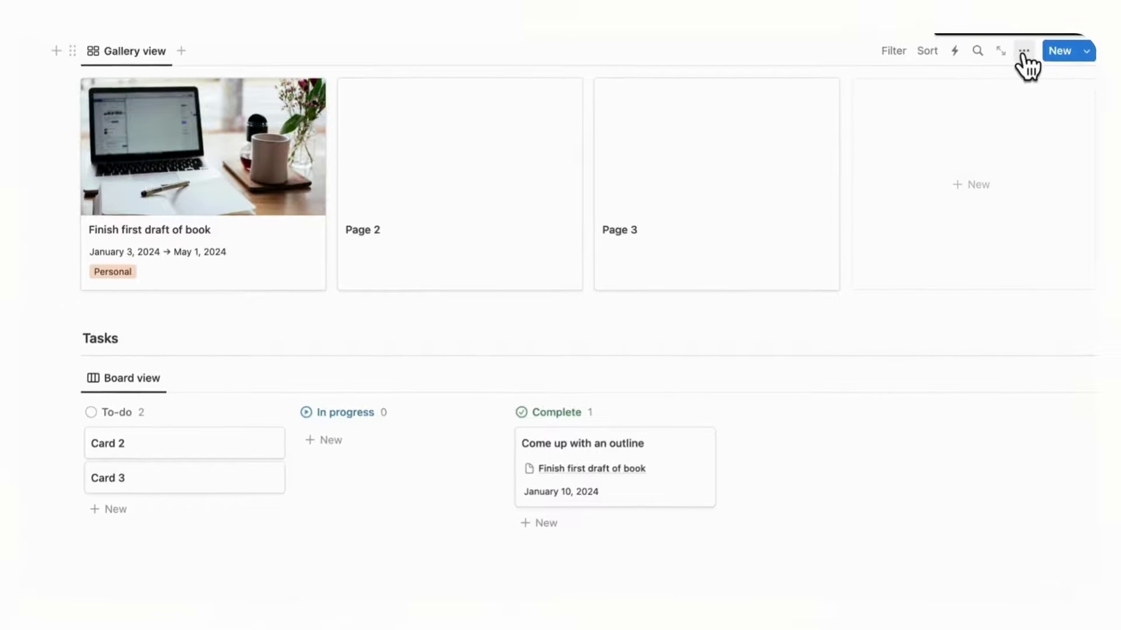
Step: Show the Completion property on the cards of the Projects gallery view
left_click(979, 67)
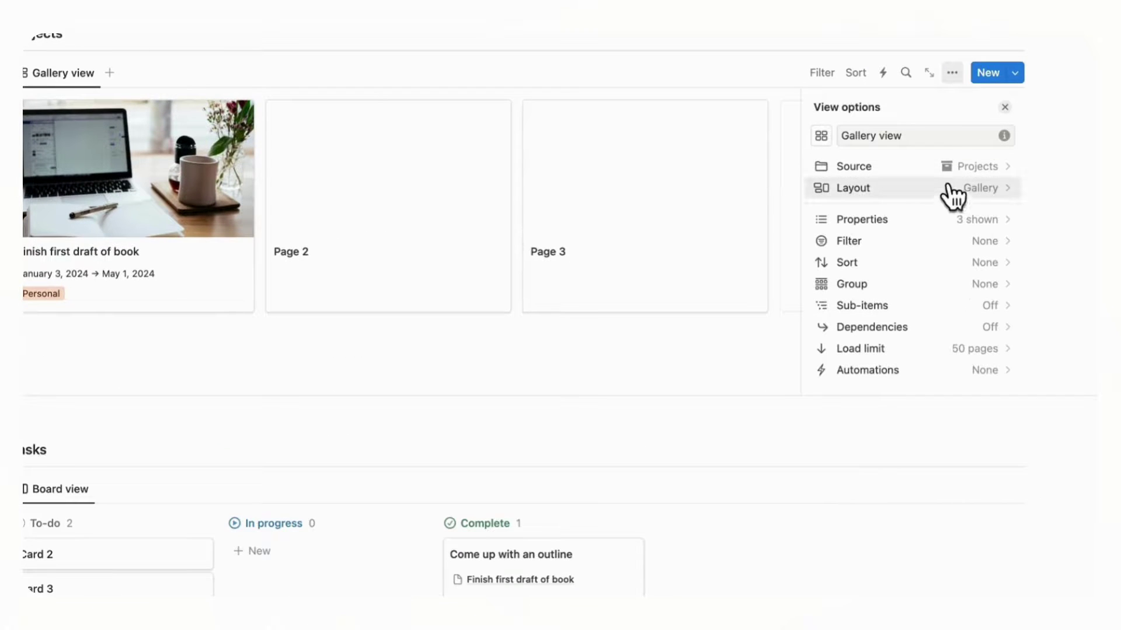
left_click(950, 218)
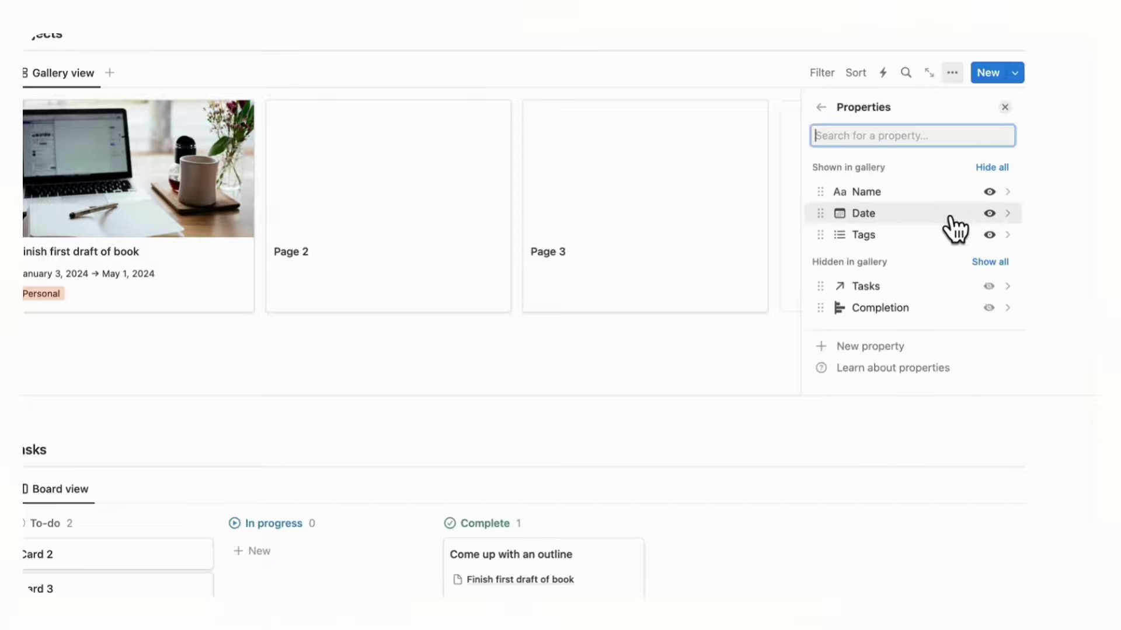
left_click(989, 305)
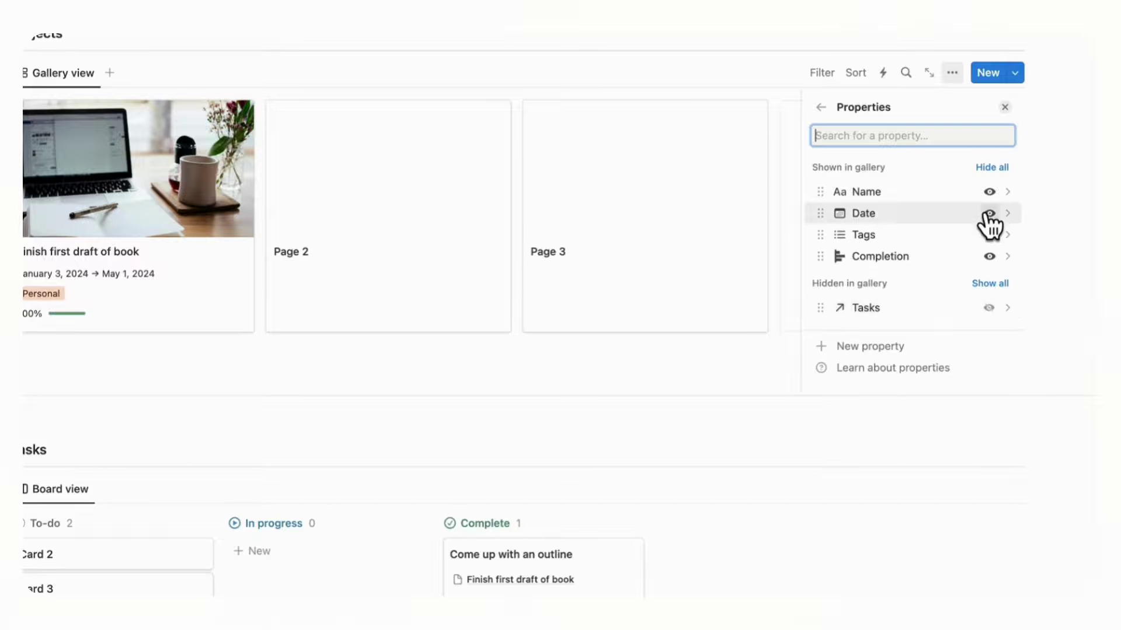
left_click(1005, 107)
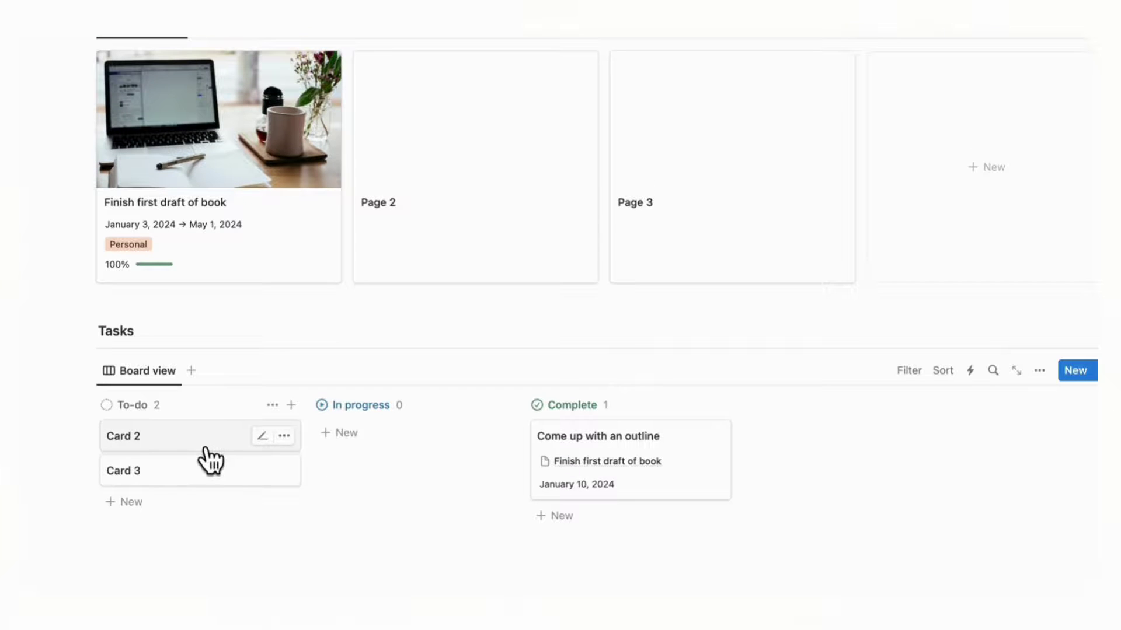
Step: Open the Card 2 task and rename it as "Write first chapter"
left_click(208, 460)
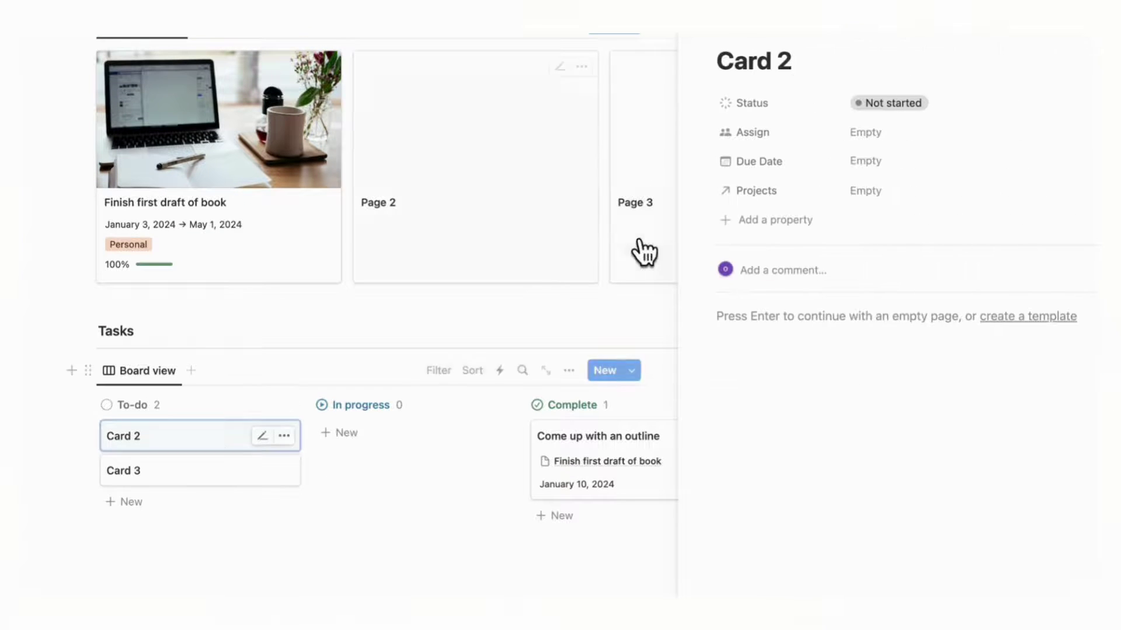
triple_click(782, 66)
key("BackSpace")
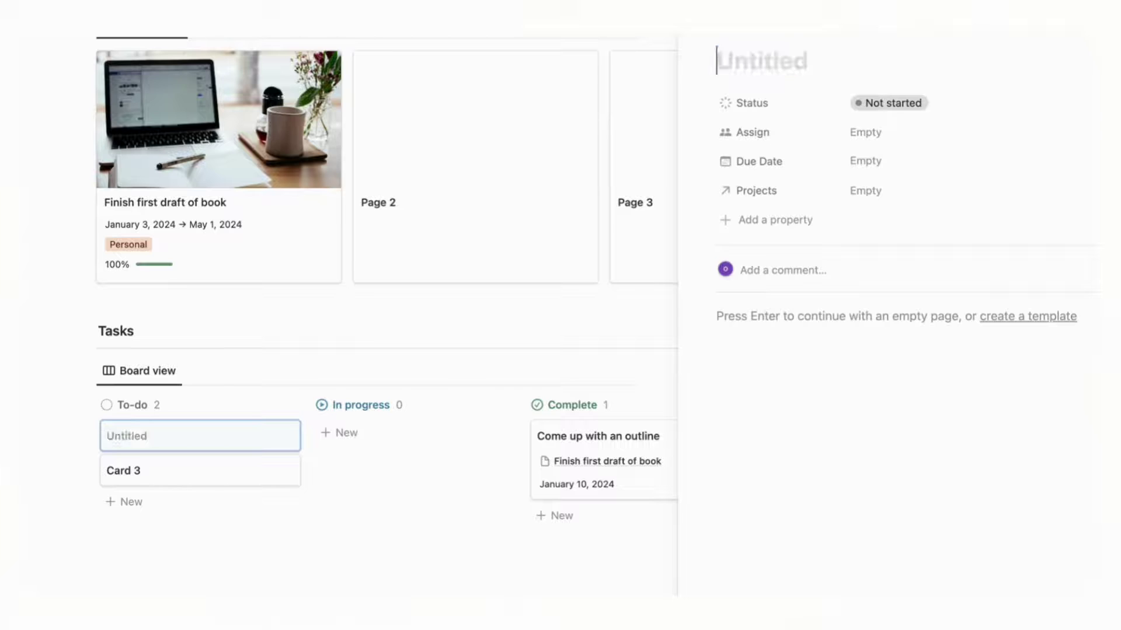
type("Write first chapter")
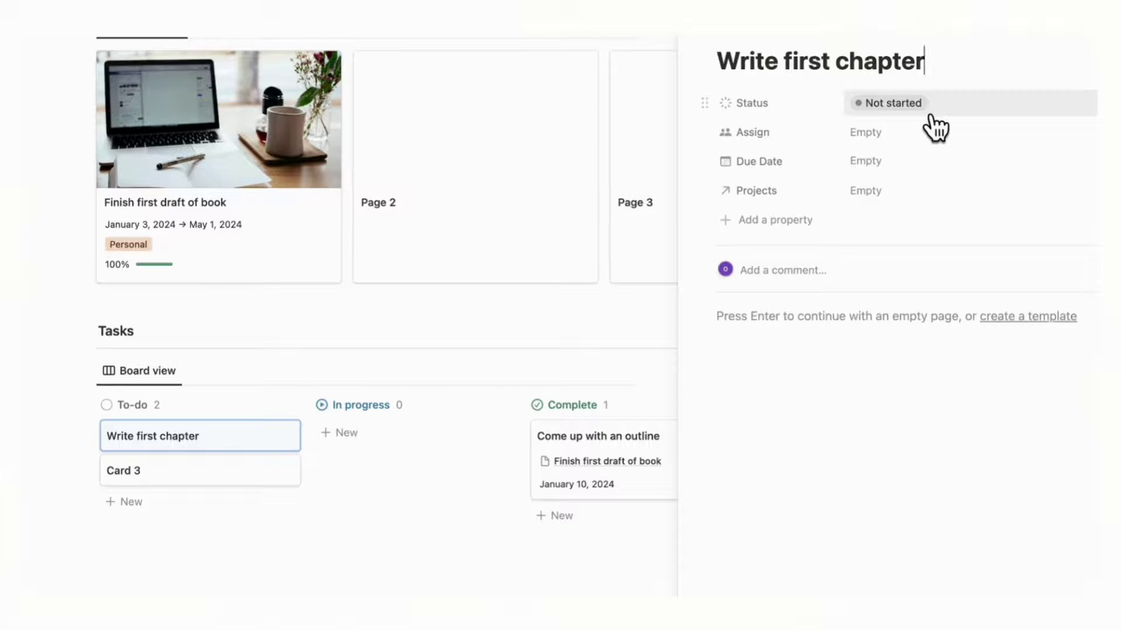
Step: Set the task's due date to January 18, 2024, link it to the "Finish first draft of book" project, and close it
left_click(925, 164)
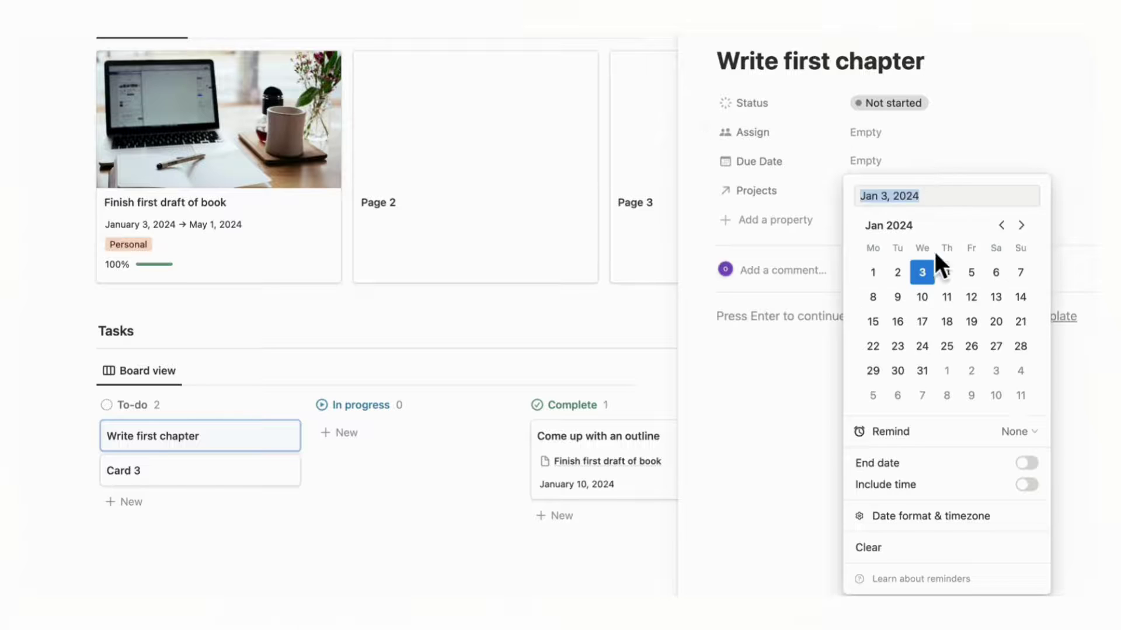
left_click(947, 322)
left_click(798, 217)
left_click(903, 192)
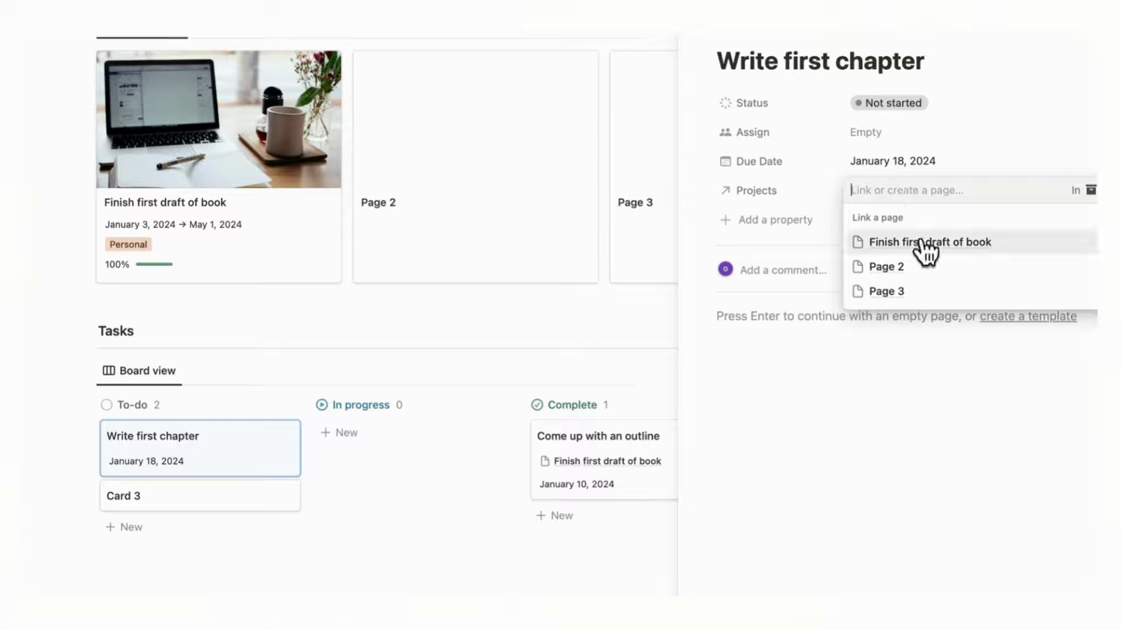
left_click(1026, 245)
left_click(1028, 173)
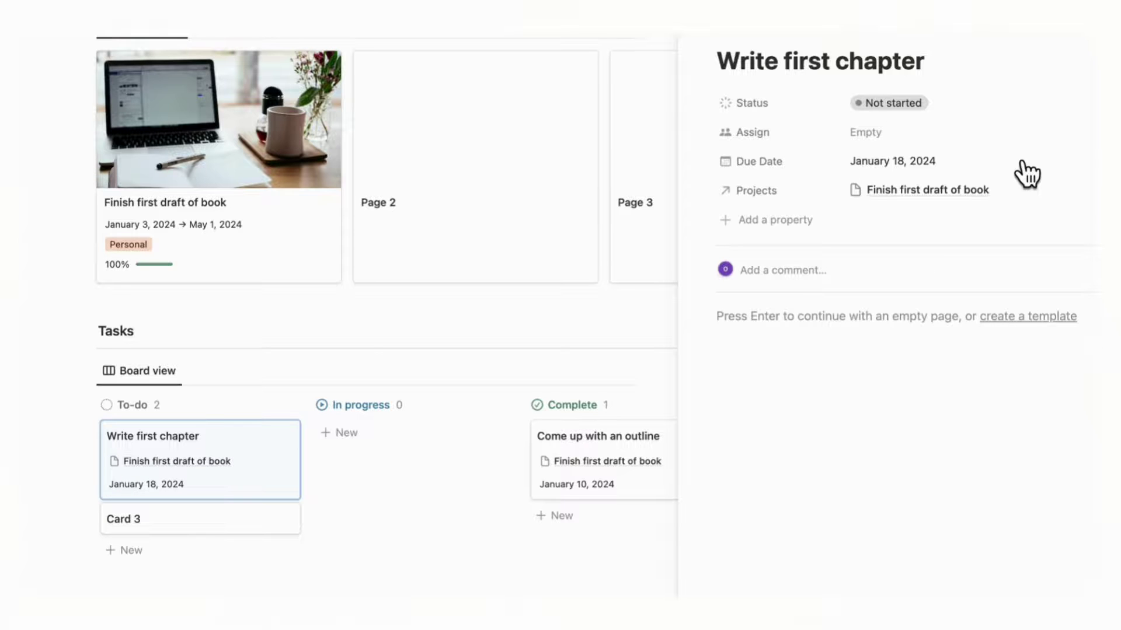
key("Escape")
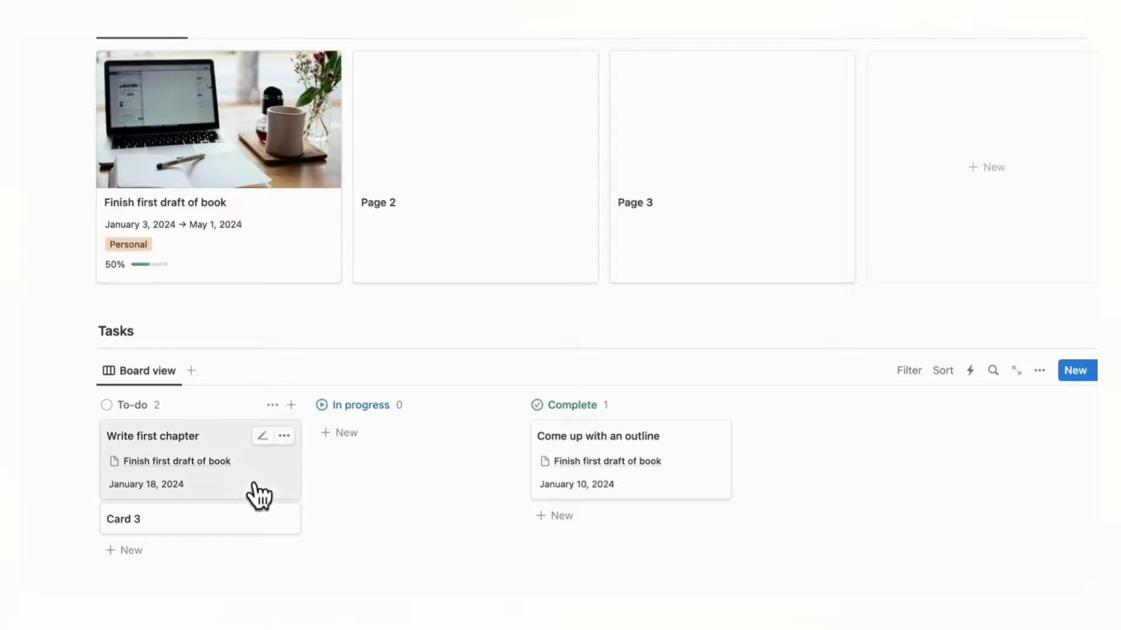
Step: Move the "Write first chapter" task to the Complete column and check the project's Completion on its card and page
left_click_drag(258, 496, 625, 476)
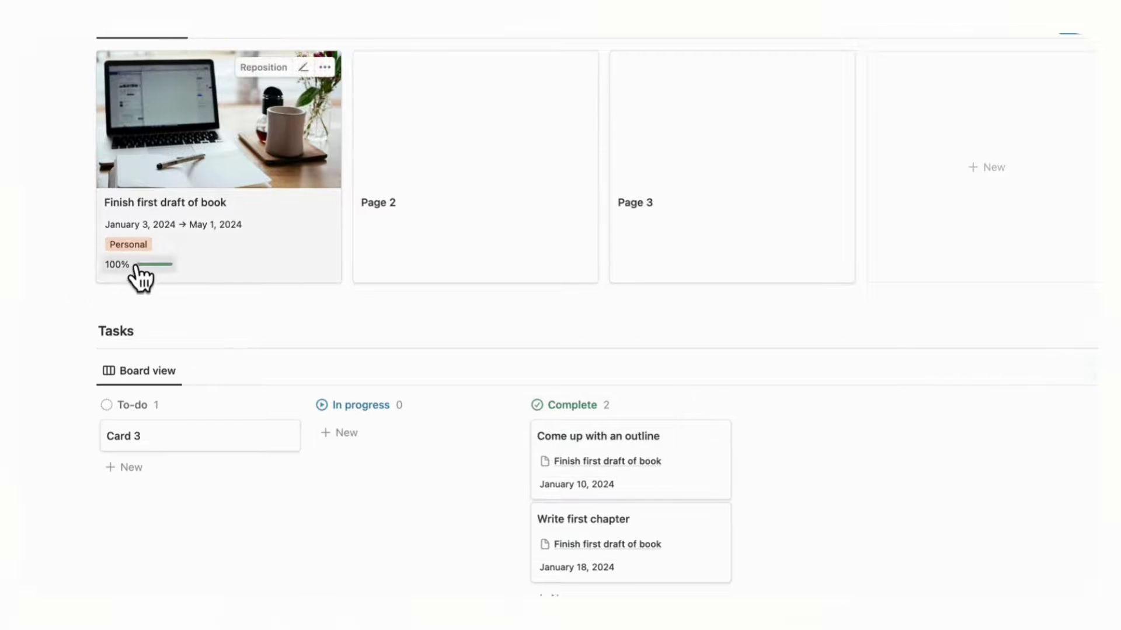
scroll(451, 513, "down", 2)
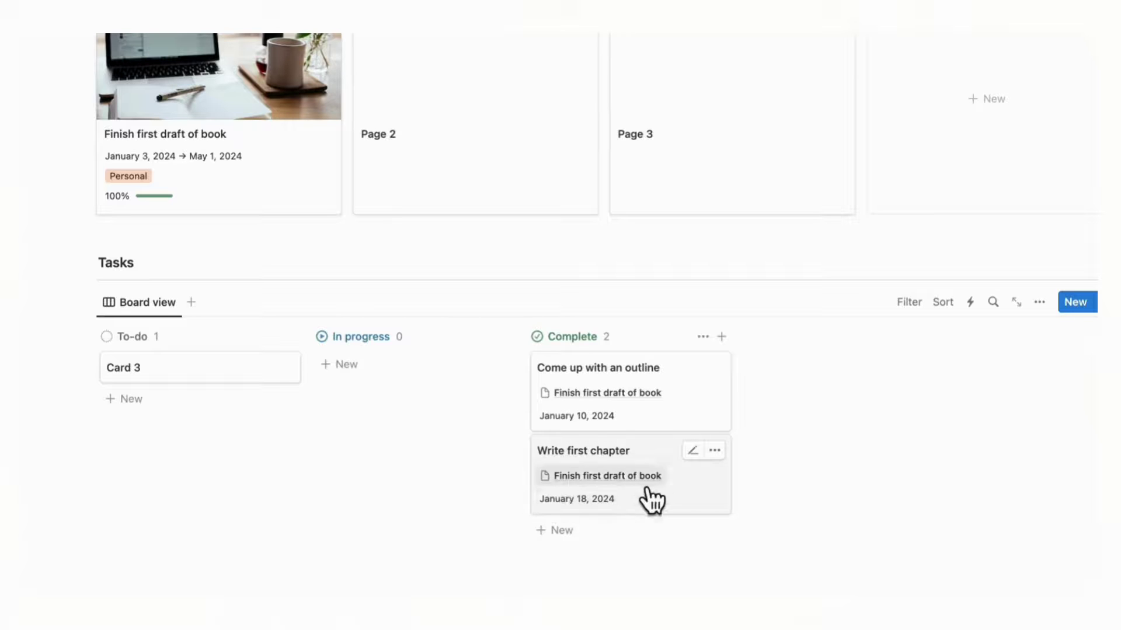
scroll(466, 374, "up", 3)
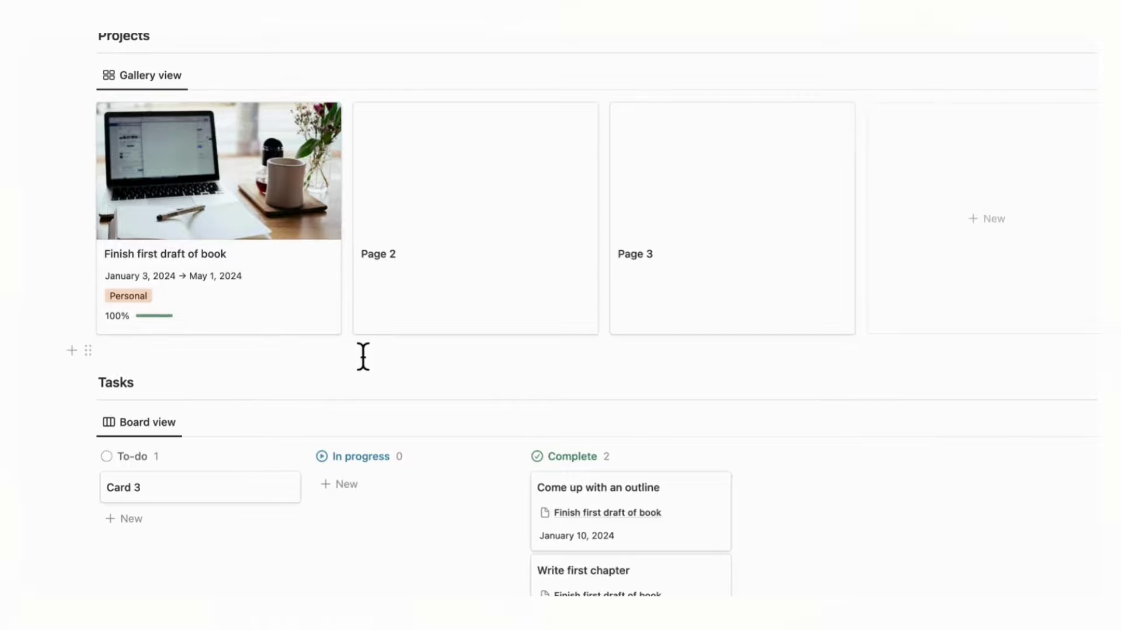
left_click(316, 311)
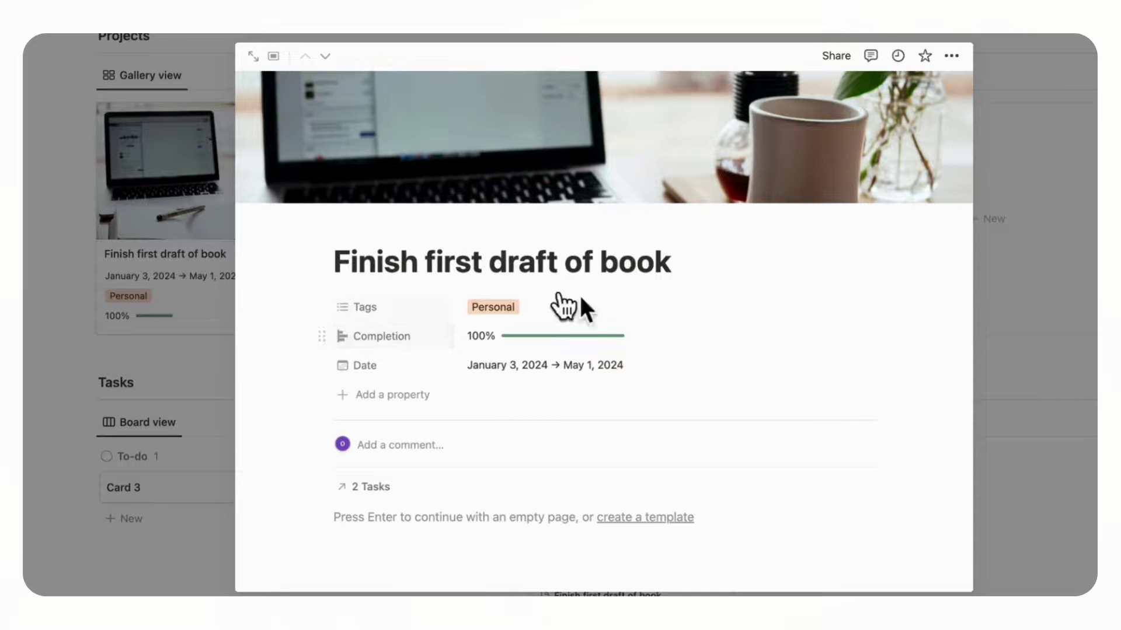
left_click(1074, 344)
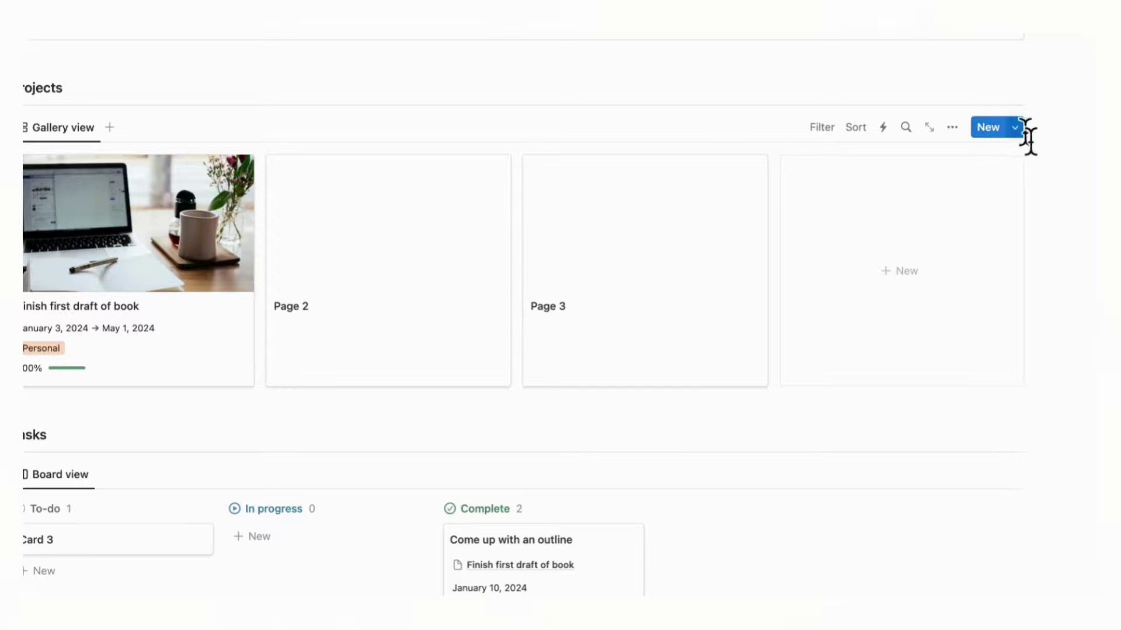
Step: Create a new template for the Projects database and title it "New Project"
left_click(1016, 128)
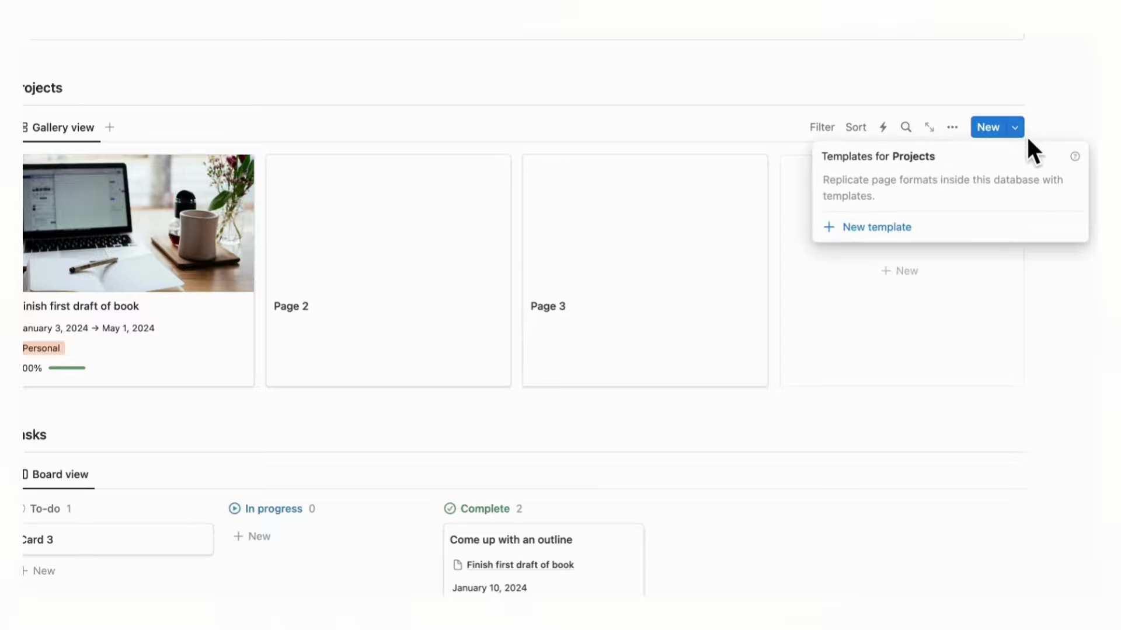
left_click(876, 229)
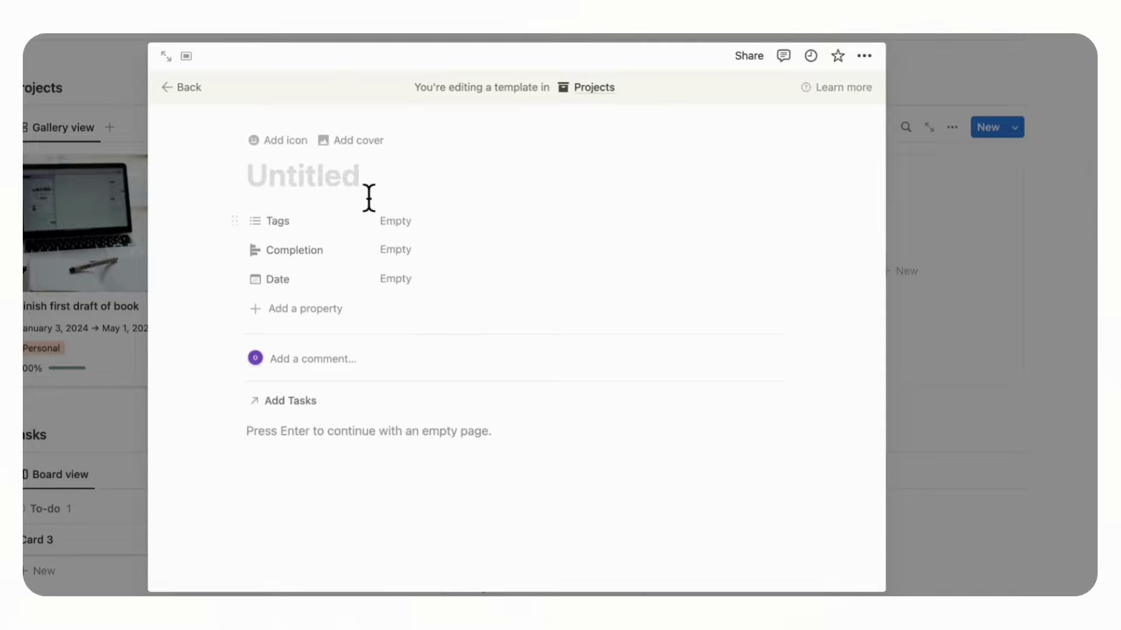
type("New ")
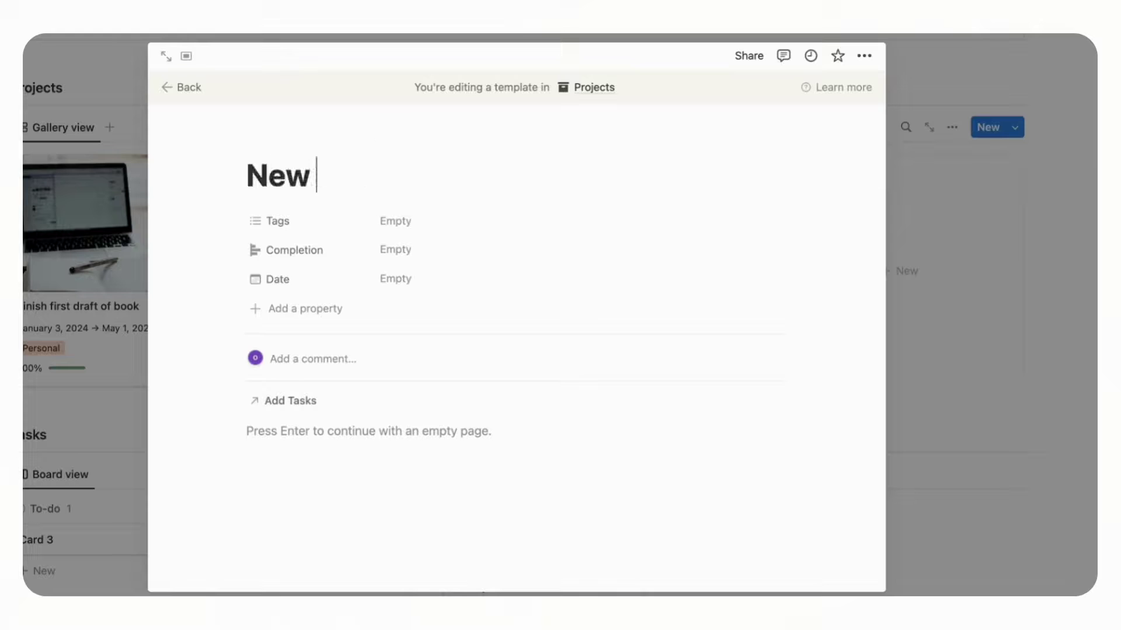
type("Project")
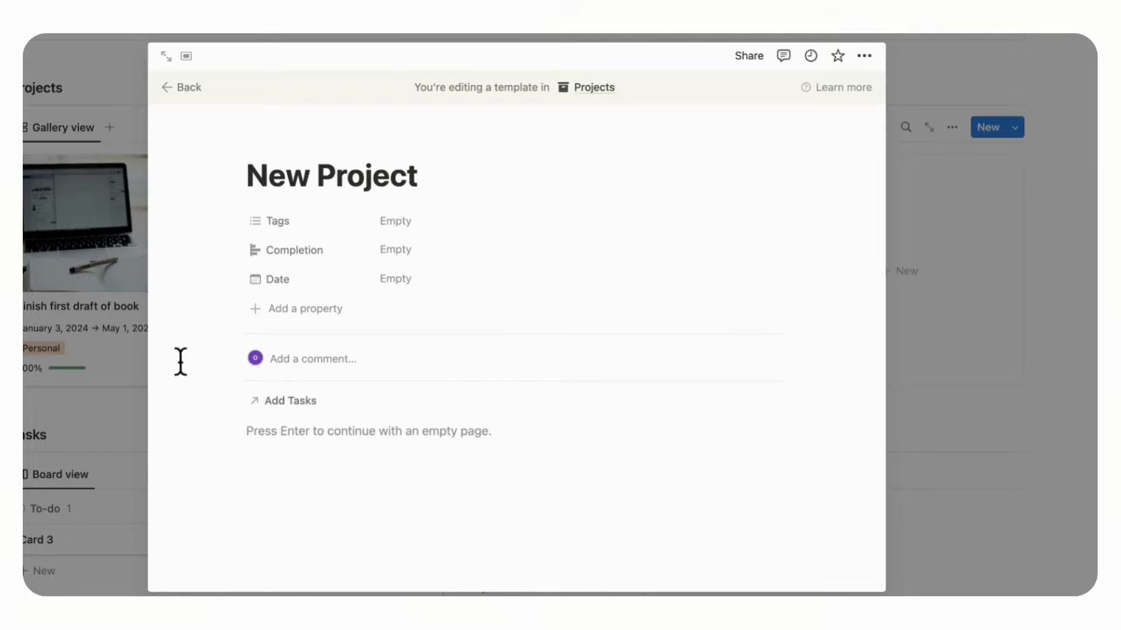
Step: Insert a linked view of the Project & Task Manager's Tasks database in the template body, copying its existing Board view
scroll(318, 466, "down", 1)
left_click(294, 438)
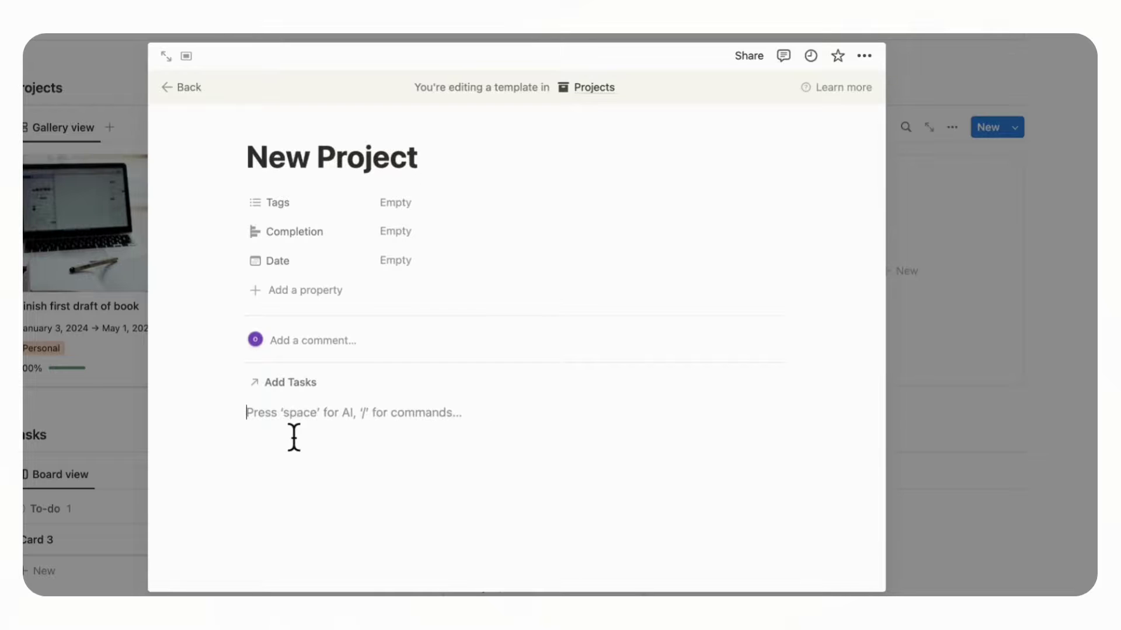
type("/linke")
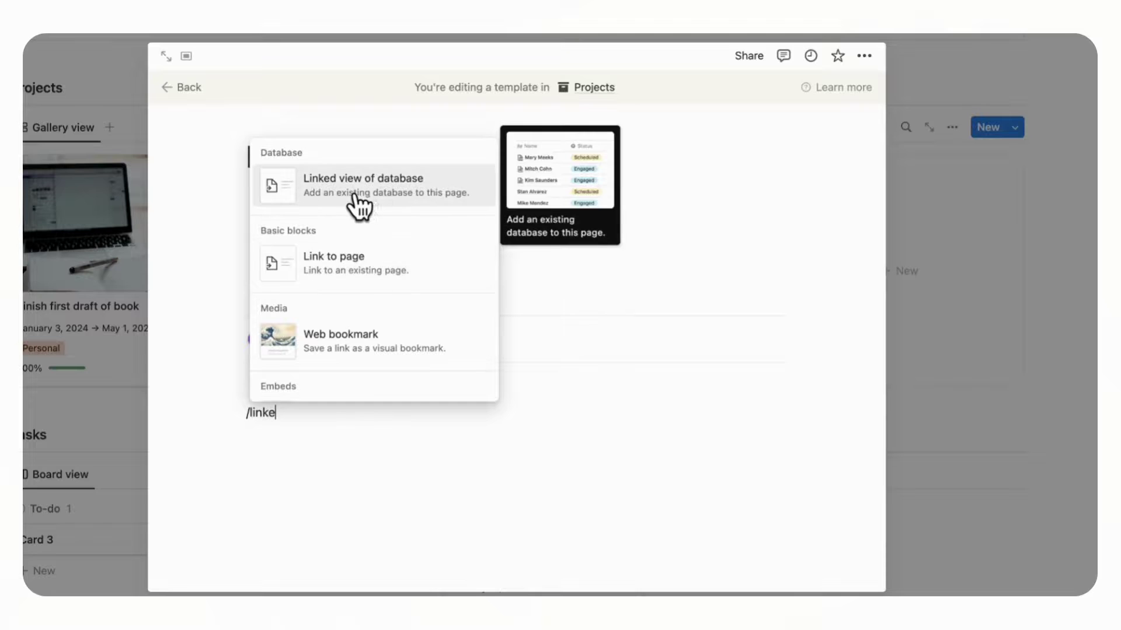
left_click(356, 206)
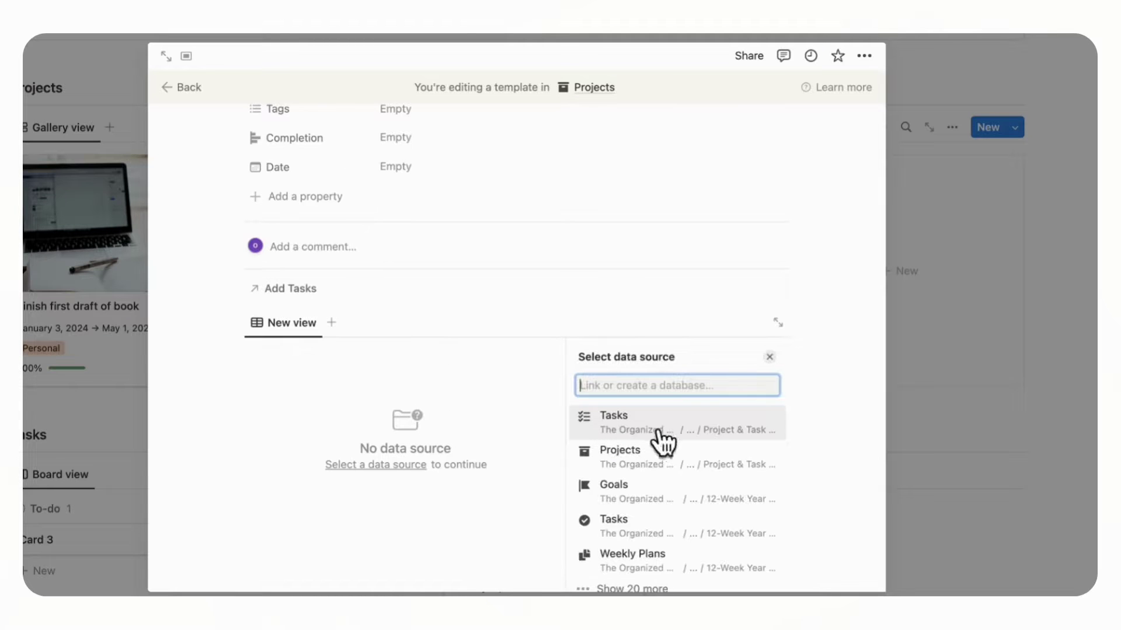
left_click(695, 432)
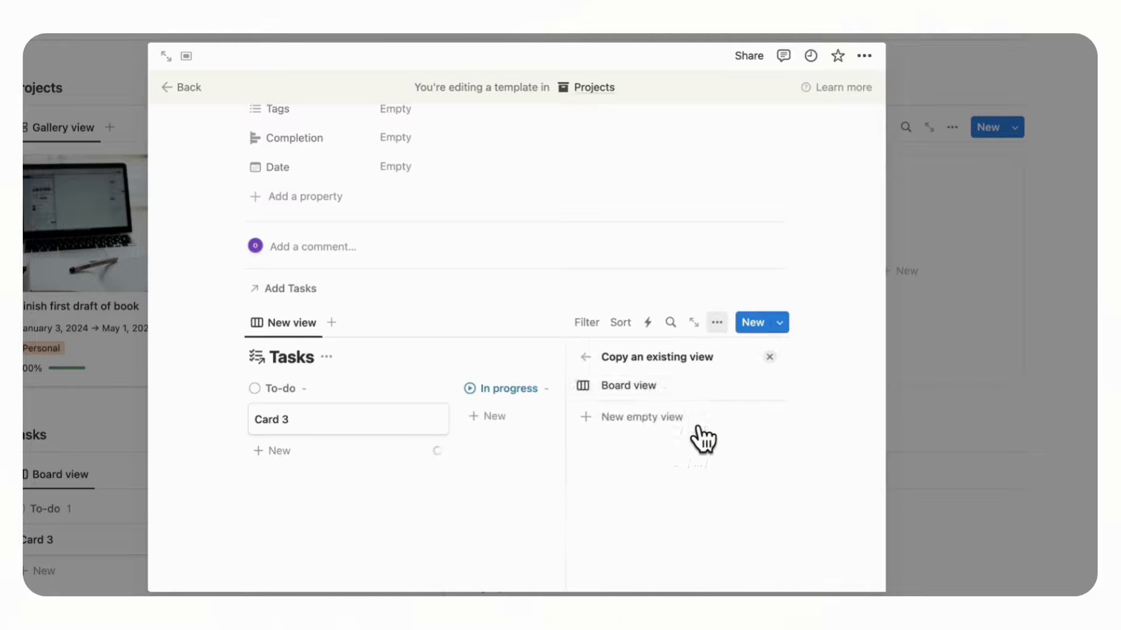
left_click(753, 385)
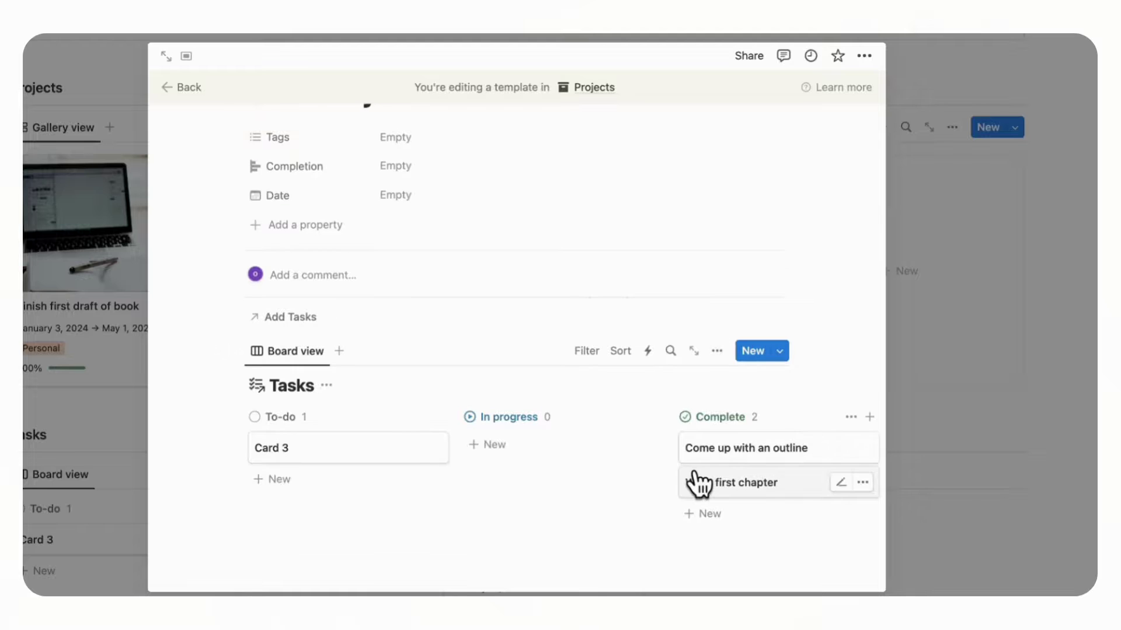
Step: Show the Due Date property on the cards of the template's Tasks board
left_click(720, 351)
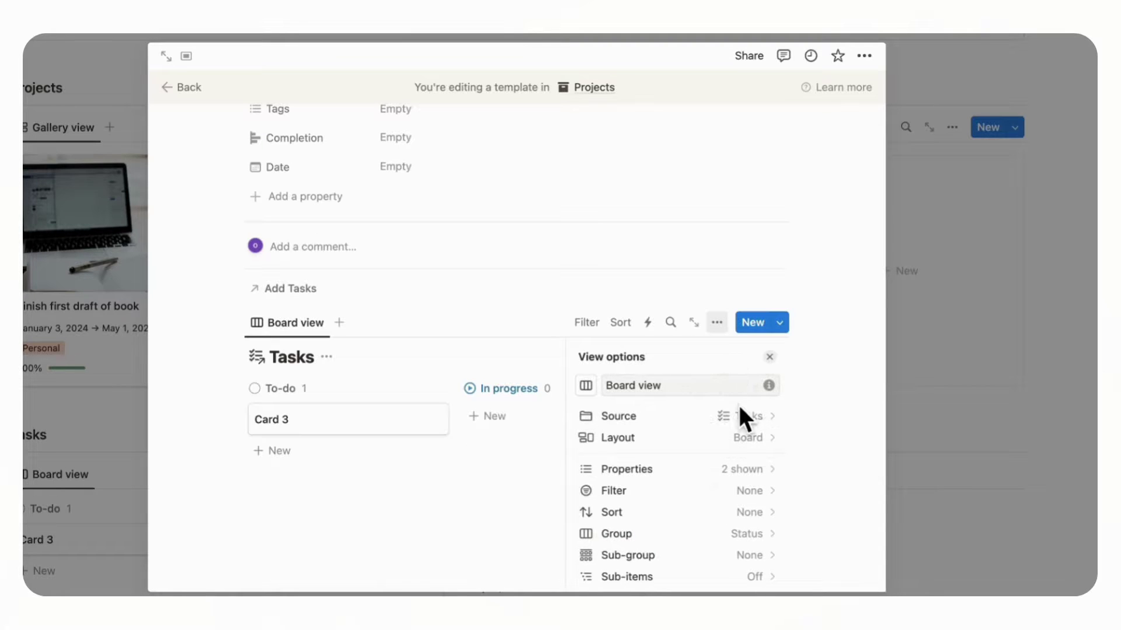
left_click(747, 470)
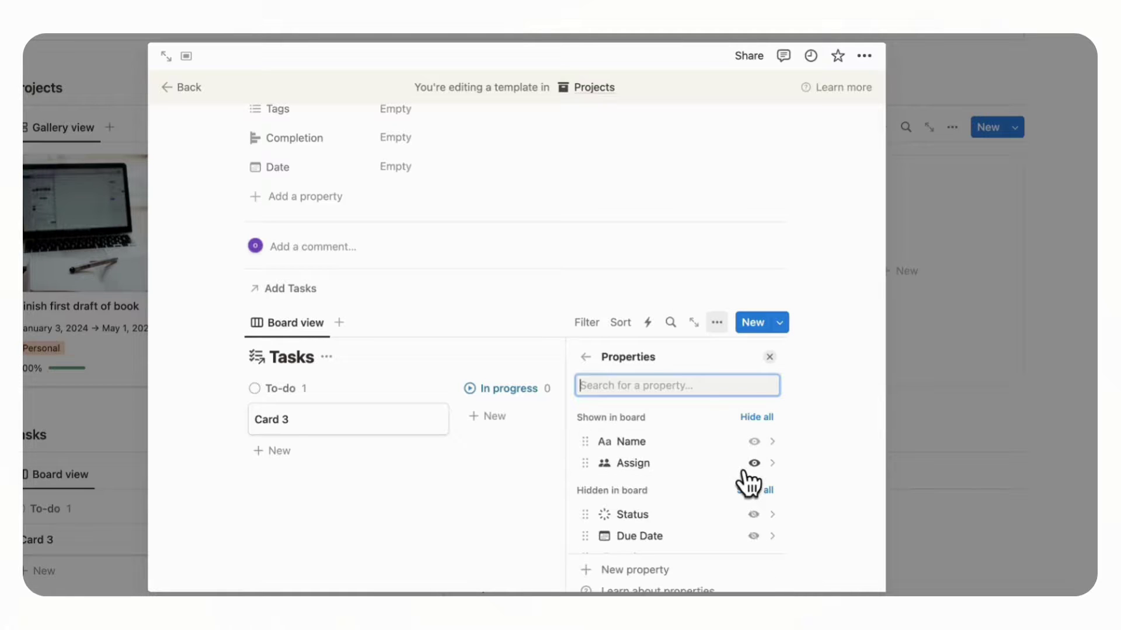
left_click(753, 535)
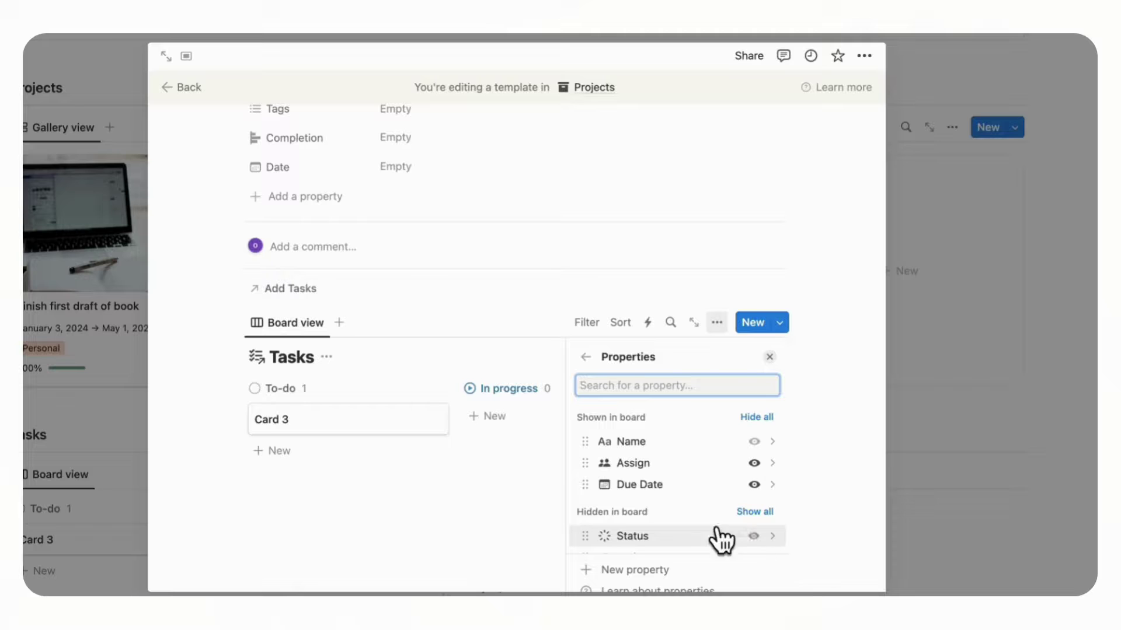
scroll(705, 487, "down", 1)
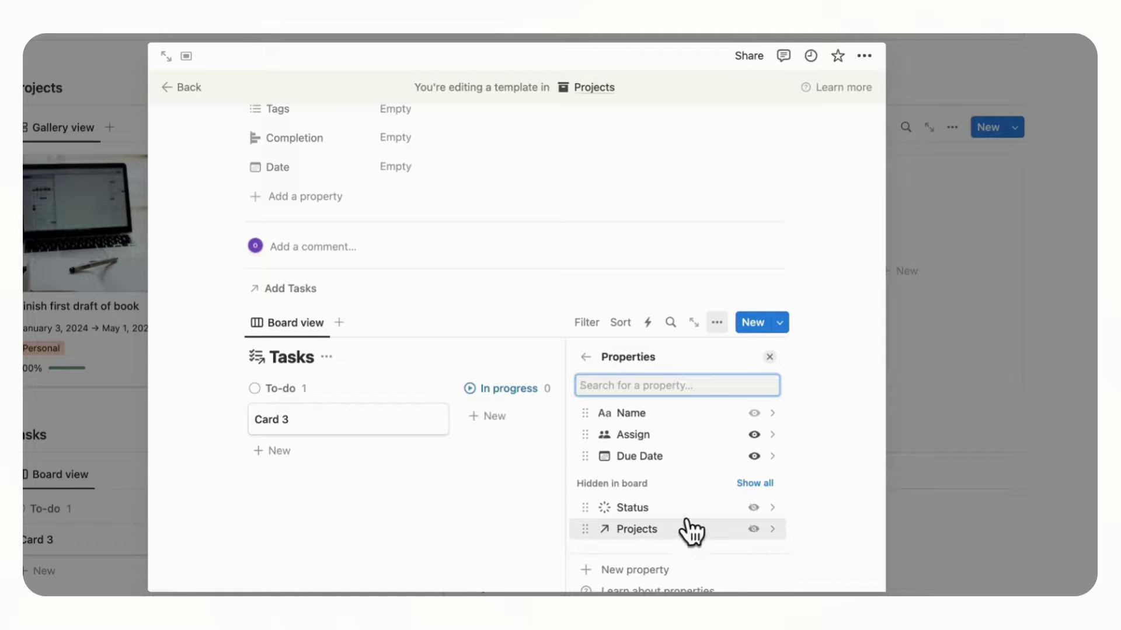
left_click(769, 357)
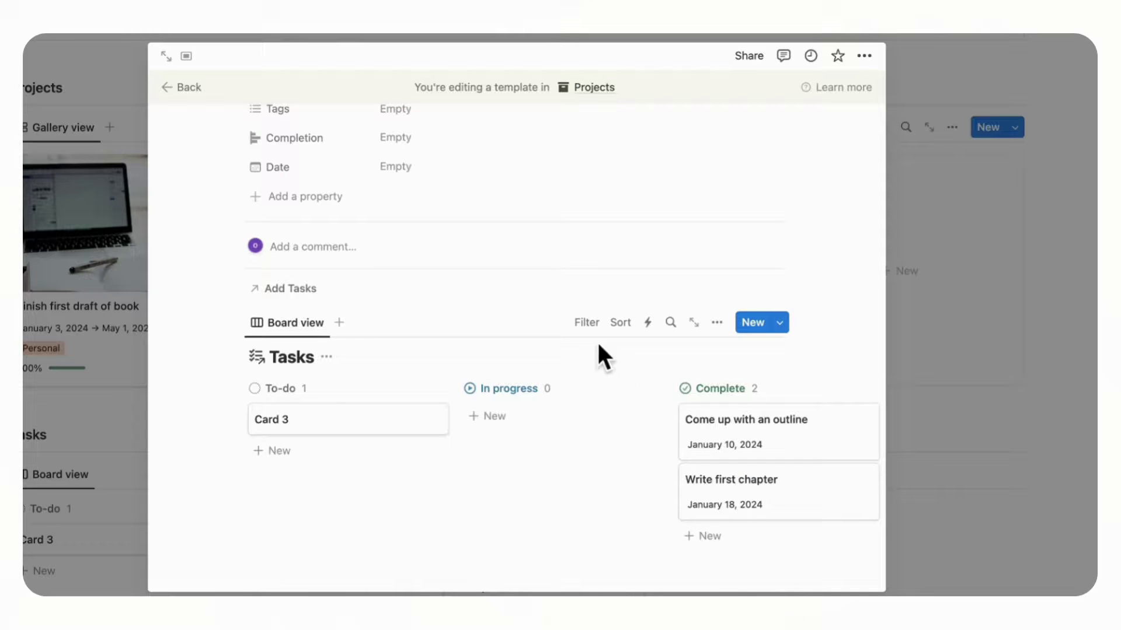
Step: Filter the template's Tasks board to tasks whose Projects property contains New Project, and save the filter for everyone
left_click(589, 325)
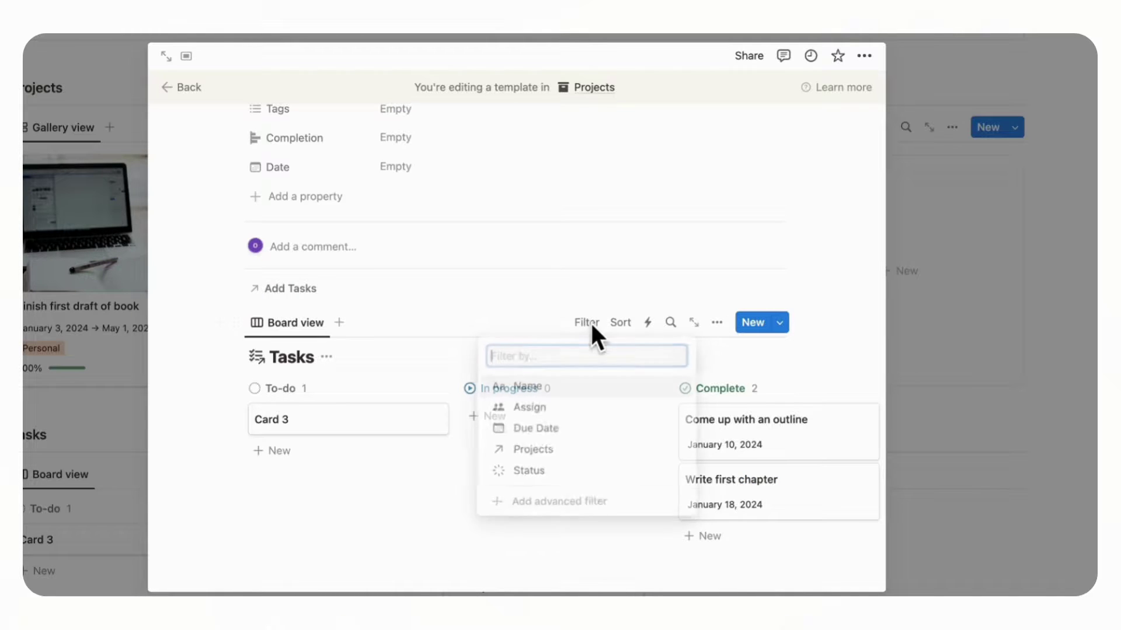
left_click(590, 451)
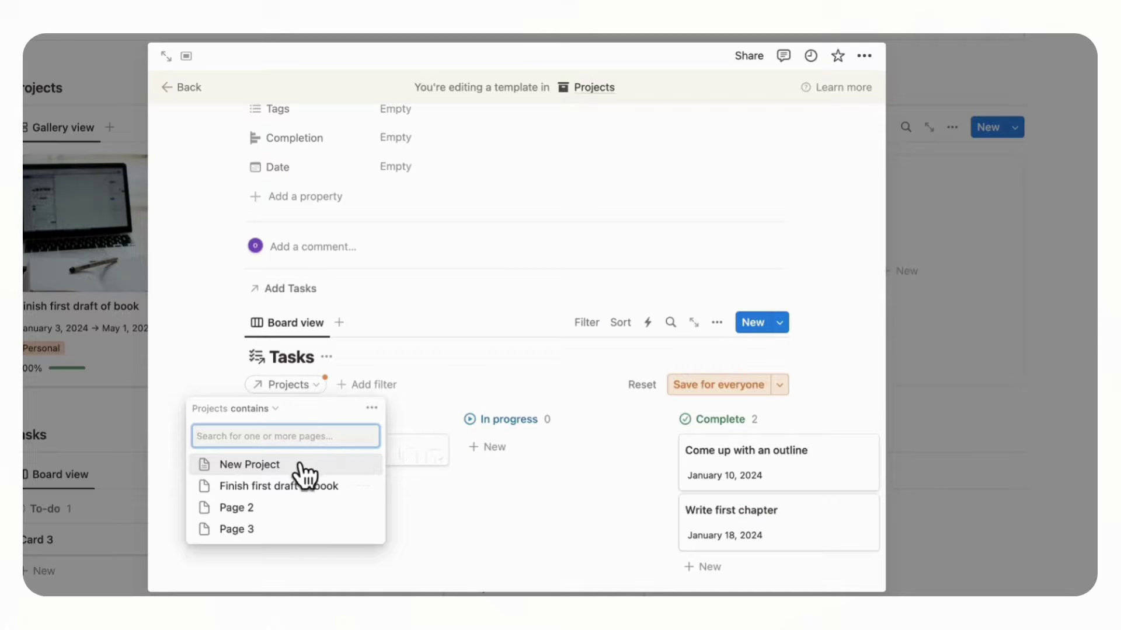
left_click(304, 465)
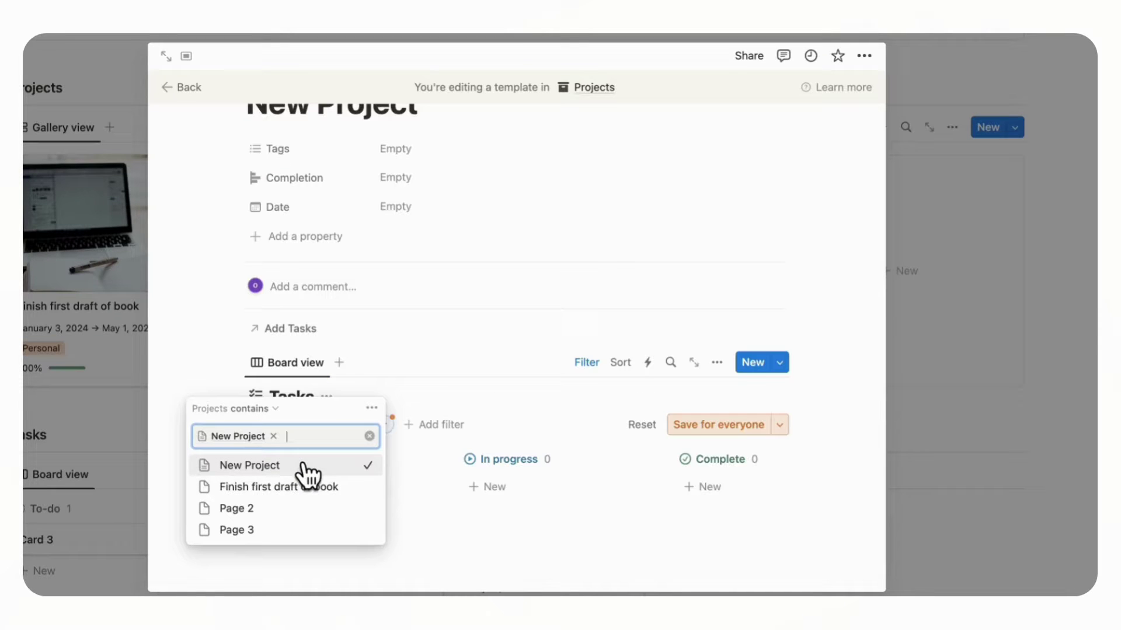
left_click(721, 429)
Step: Hide the database title of the template's linked Tasks board
left_click(718, 365)
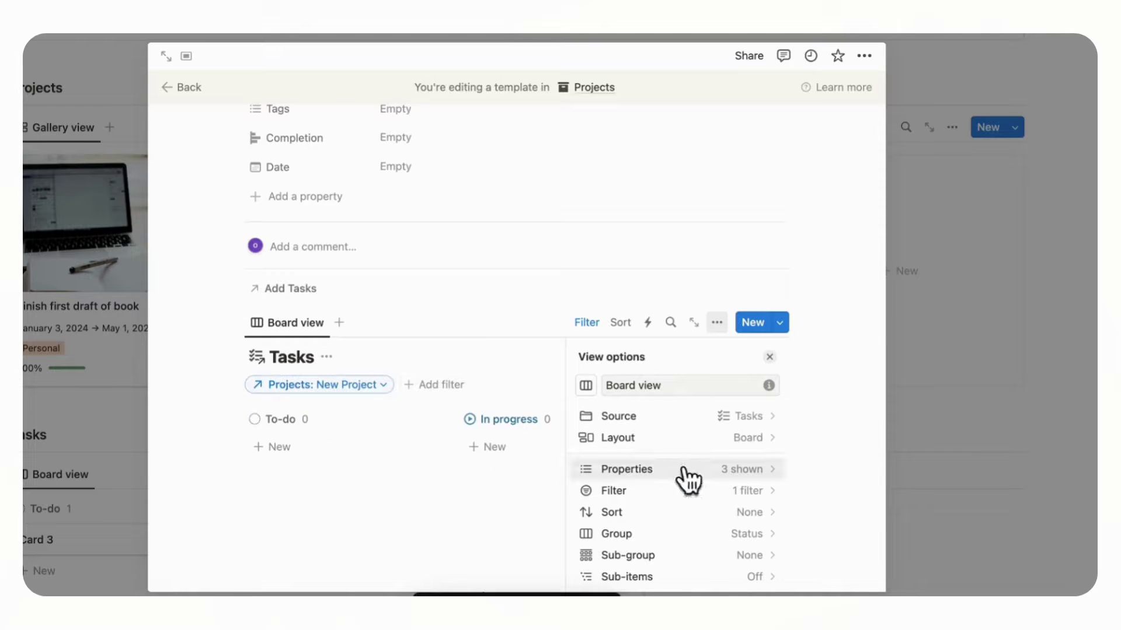
left_click(679, 439)
left_click(766, 532)
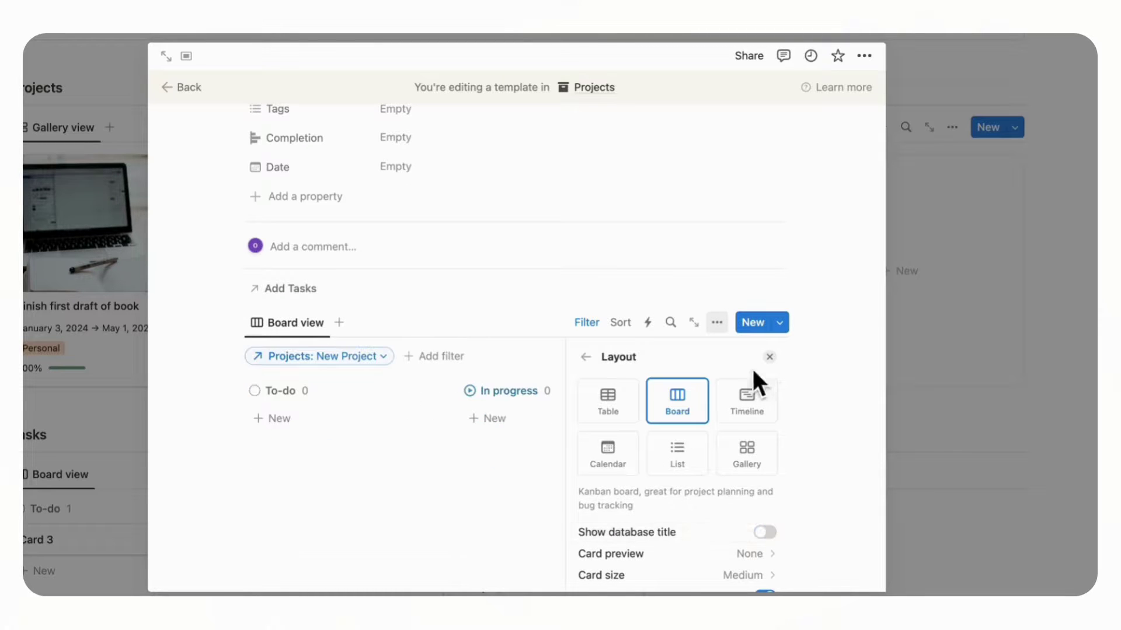
left_click(768, 358)
Step: Give the New Project template a folder icon, found by searching the icons for "fold"
scroll(632, 392, "up", 3)
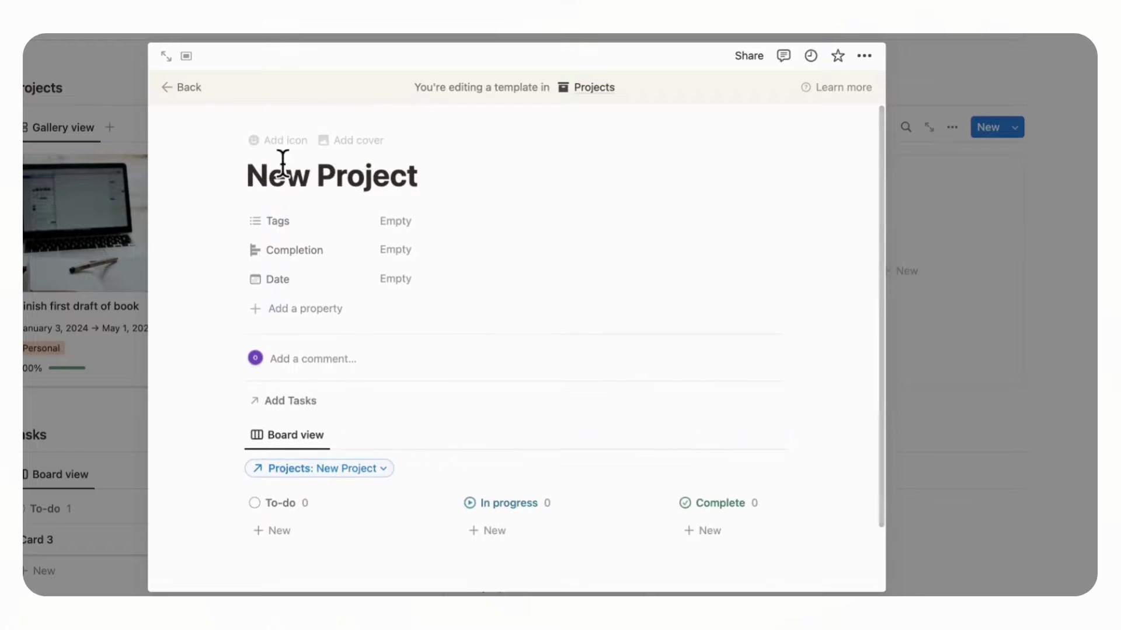
left_click(290, 143)
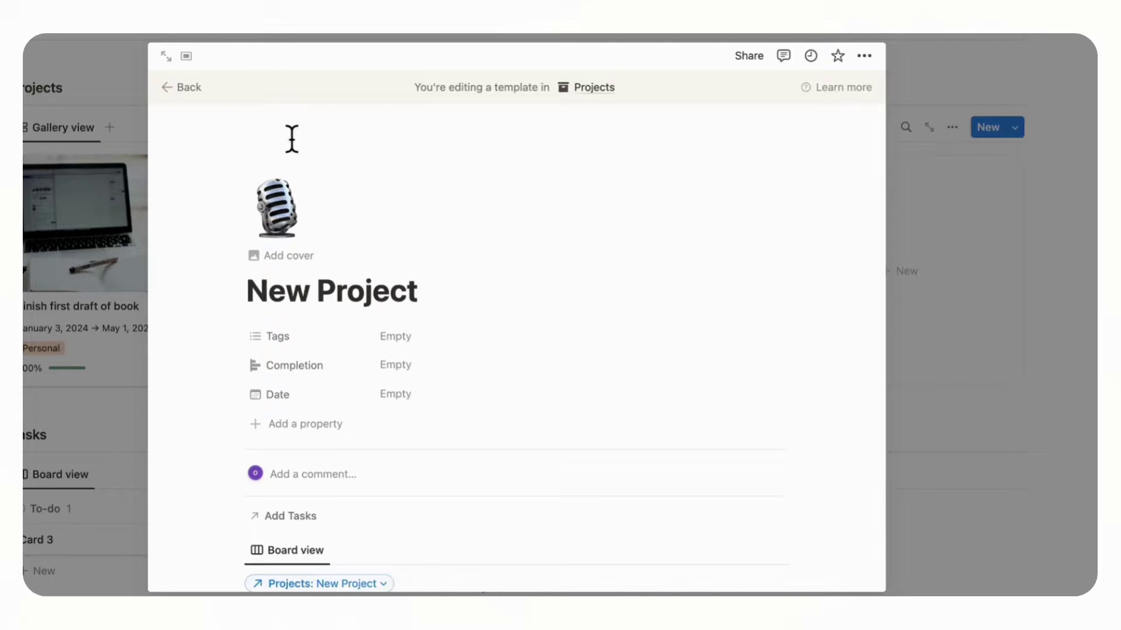
left_click(283, 228)
left_click(188, 261)
type("fold")
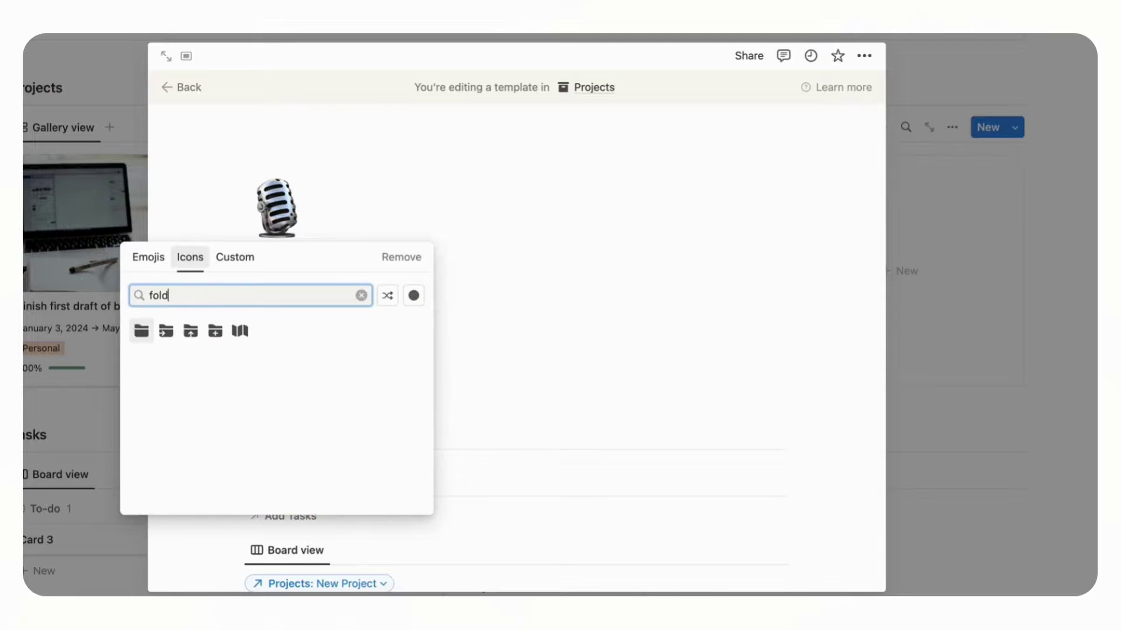
left_click(141, 331)
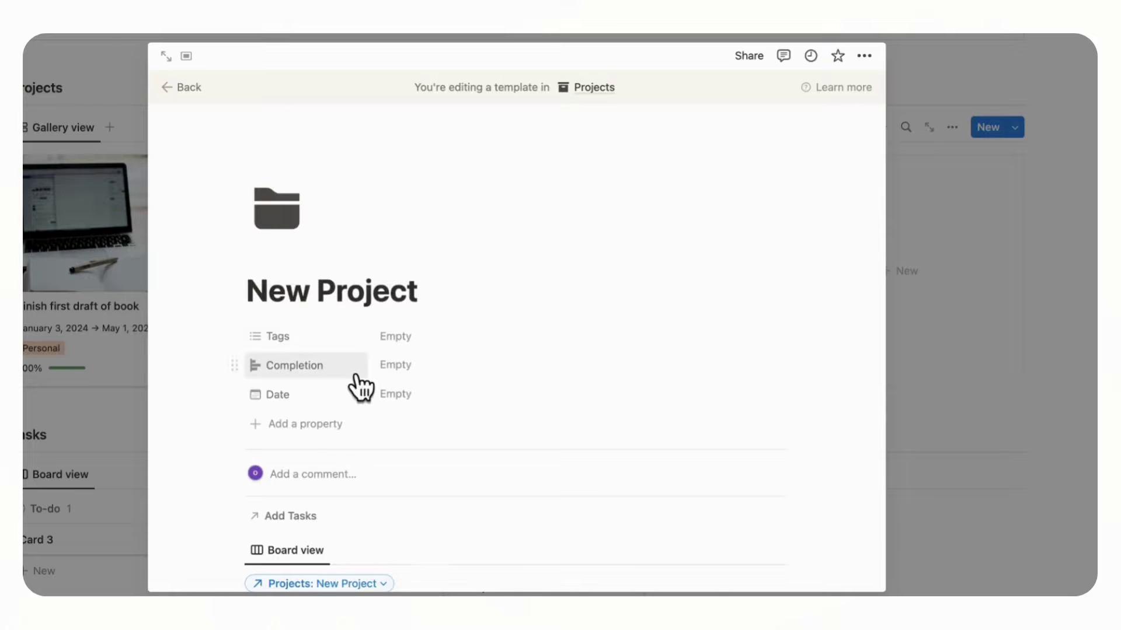
Step: Add a Heading 3 reading "Tasks" with a divider under it, below the template's task board
scroll(254, 371, "down", 3)
left_click(251, 496)
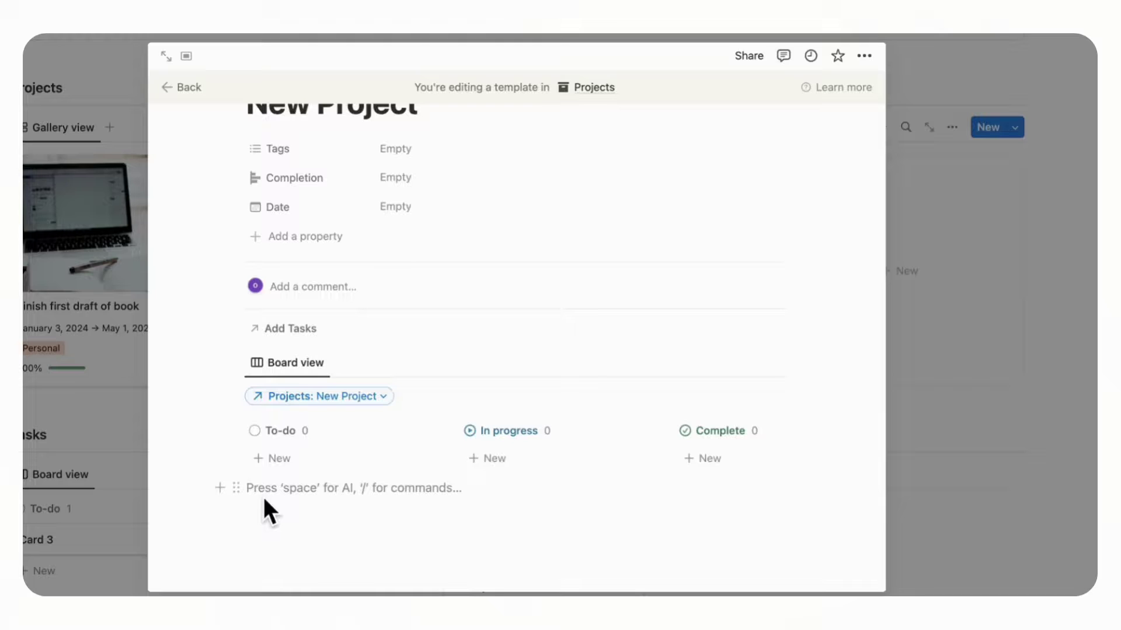
type("/heading")
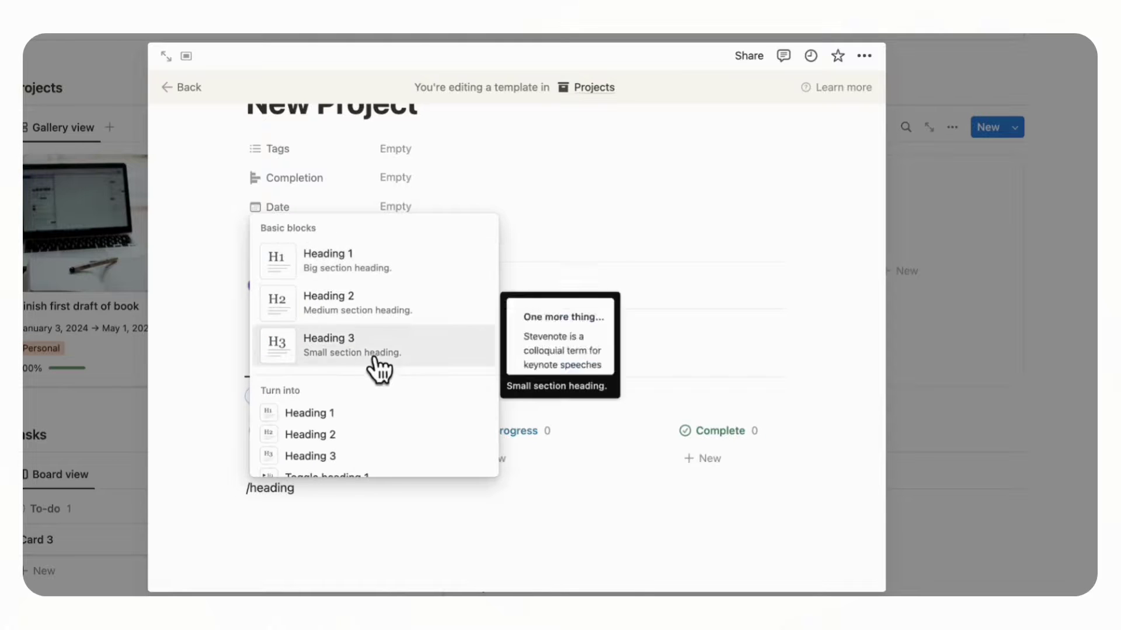
left_click(443, 349)
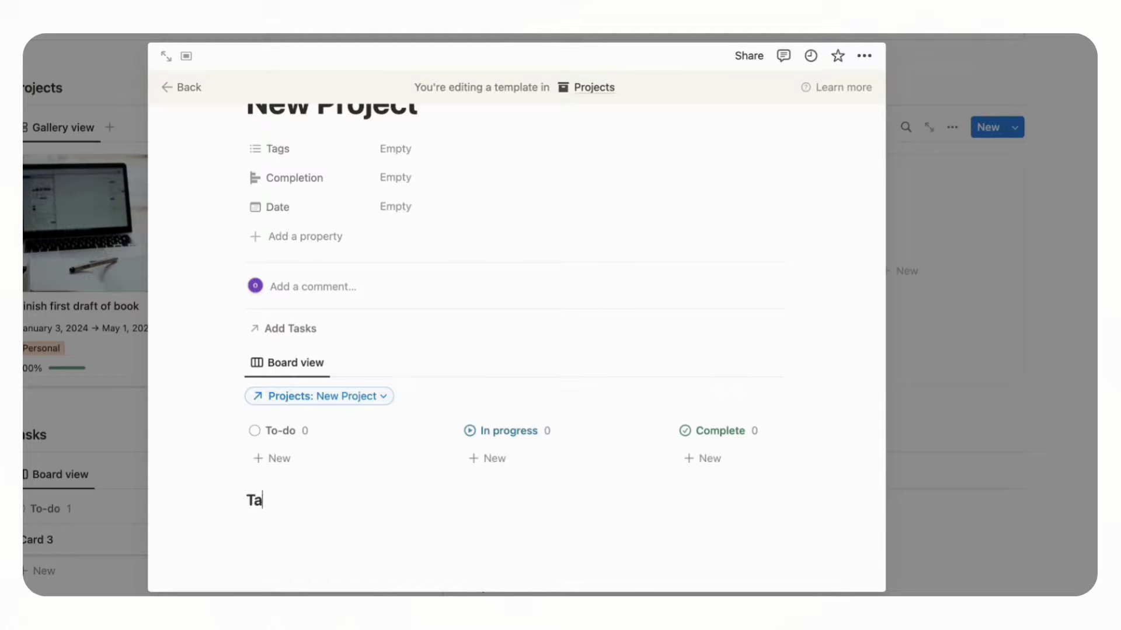
type("Tasks")
key("Return")
type("/divide")
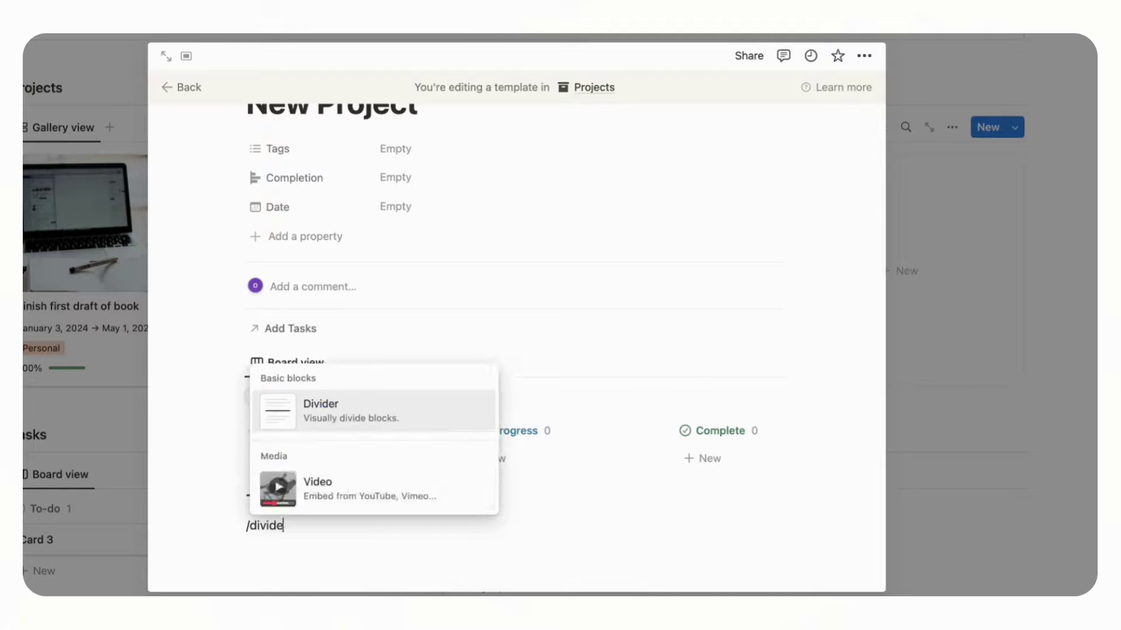
key("Return")
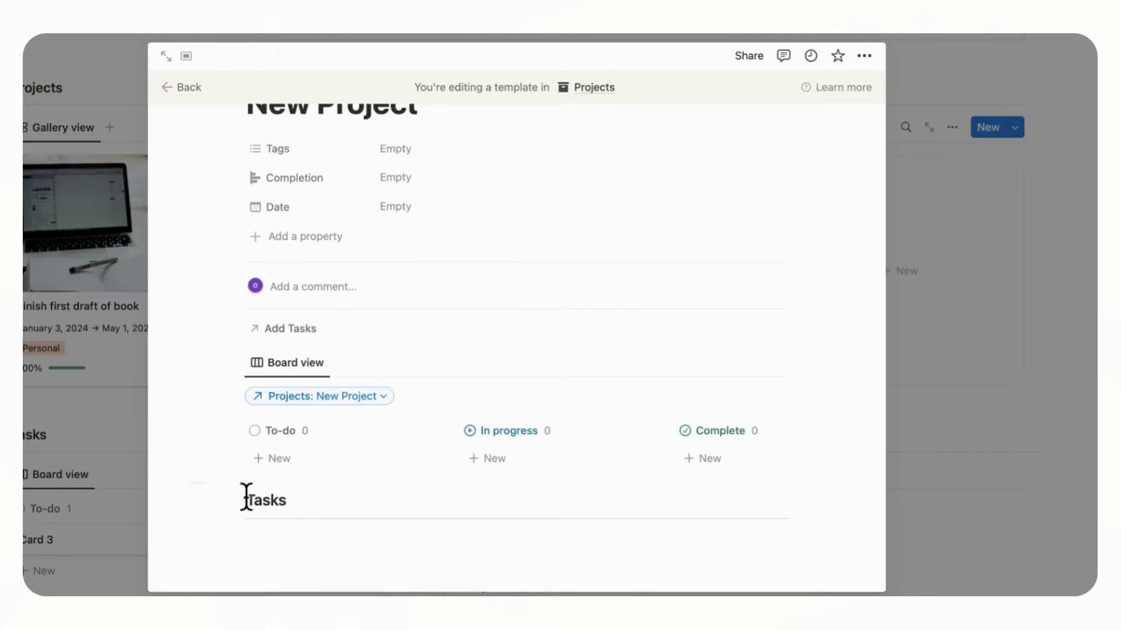
Step: Move the Tasks heading and its divider above the template's board view
left_click_drag(243, 498, 293, 529)
left_click_drag(236, 503, 245, 361)
left_click(335, 380)
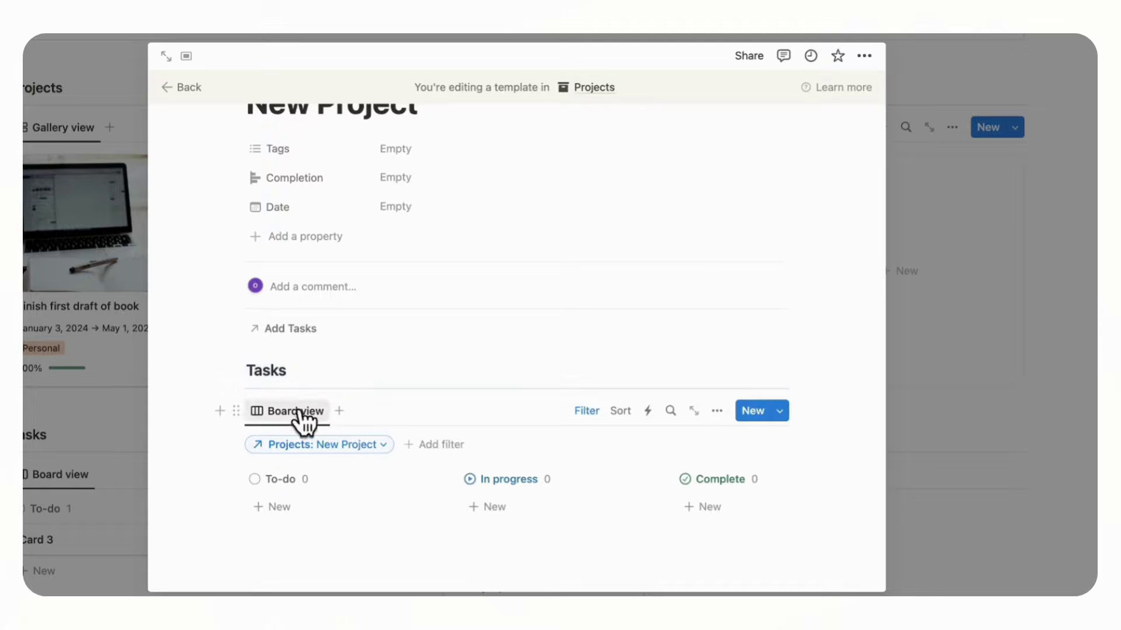
scroll(351, 423, "down", 1)
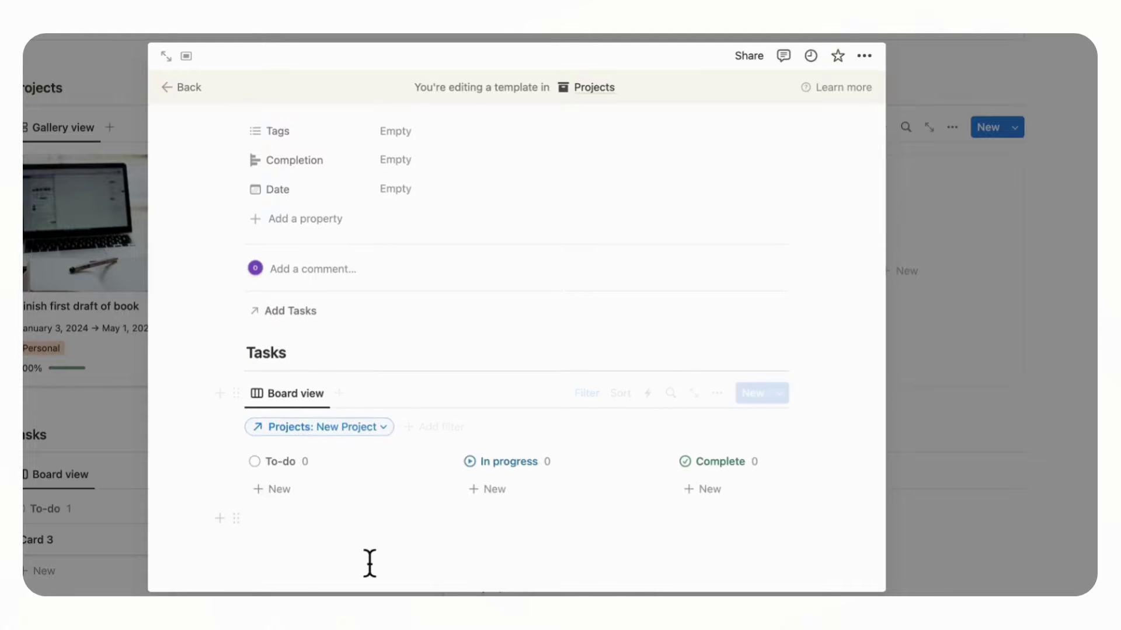
scroll(644, 524, "up", 5)
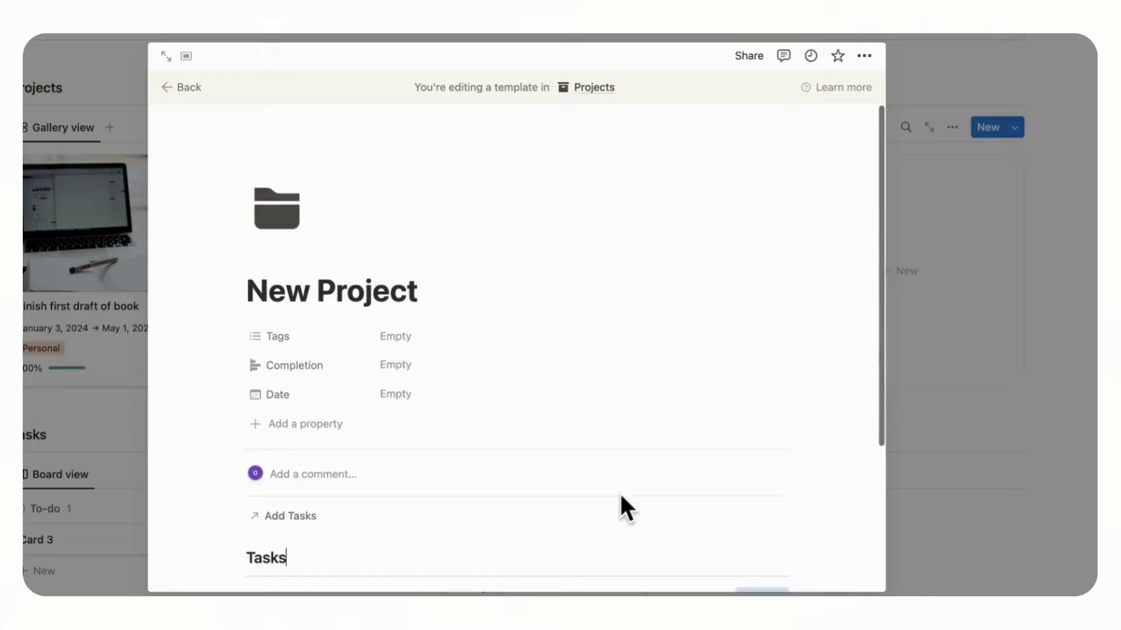
Step: Leave the template and apply New Project to the "Finish first draft of book" project page
left_click(178, 91)
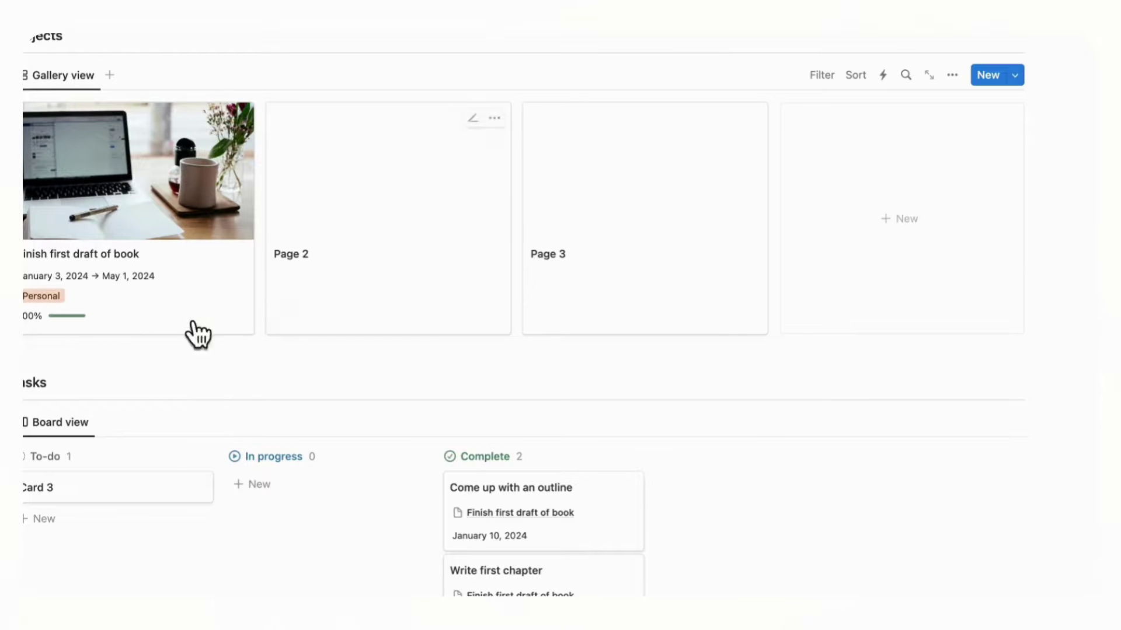
left_click(195, 307)
scroll(190, 292, "down", 5)
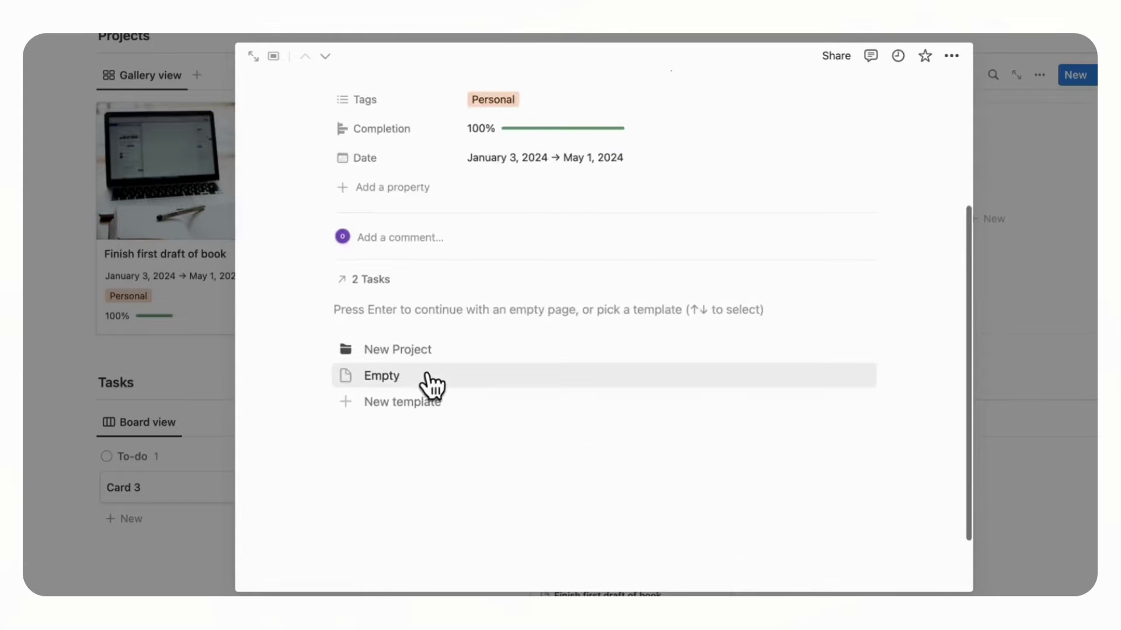
left_click(408, 349)
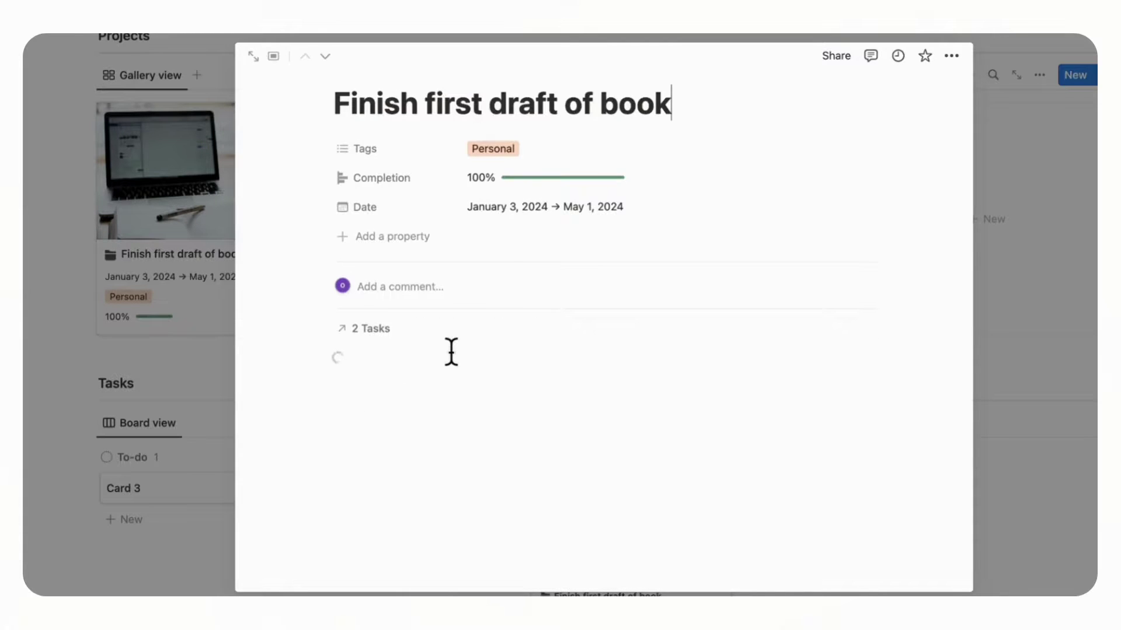
scroll(451, 351, "down", 2)
scroll(451, 351, "down", 2)
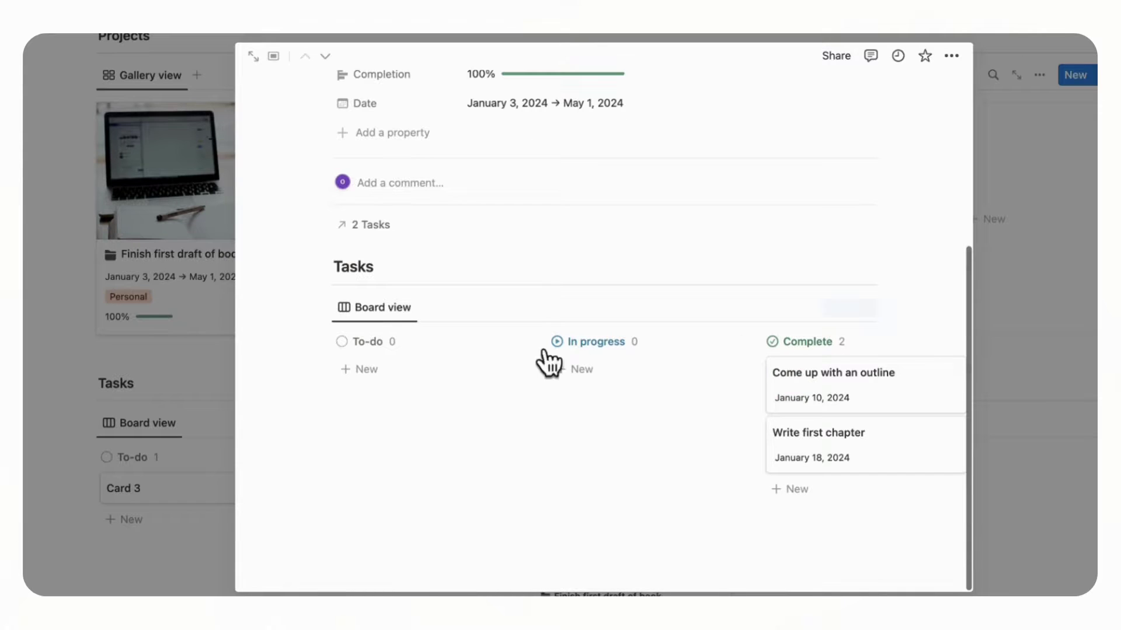
Step: Sort the book project's task board by Due Date, trying descending before settling on ascending, and save the sort for everyone
scroll(766, 390, "up", 4)
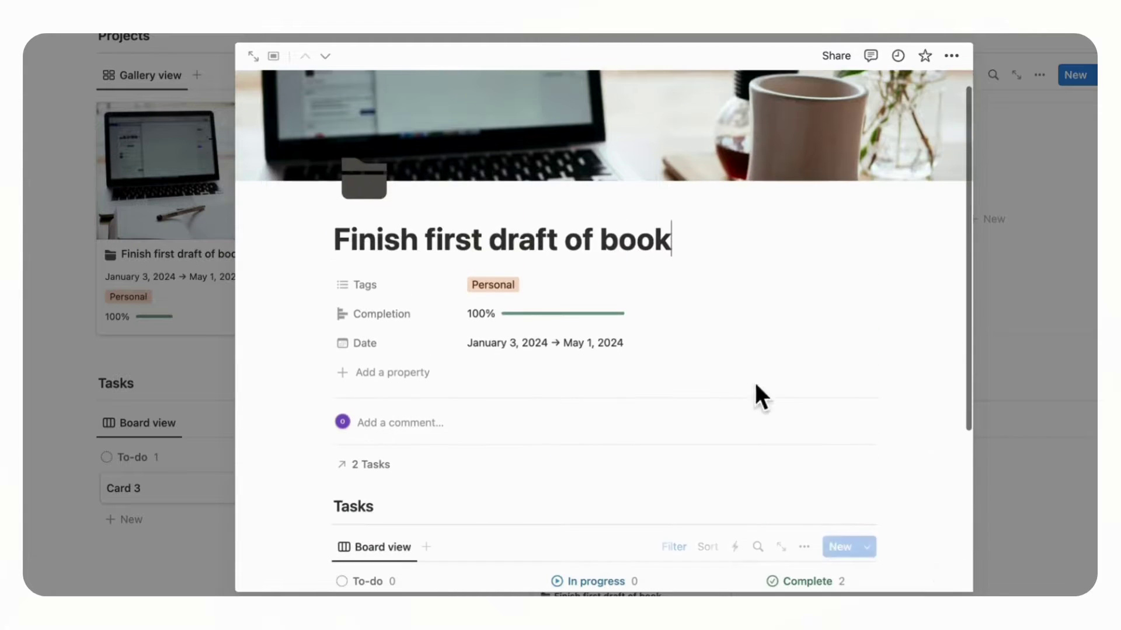
scroll(566, 309, "down", 4)
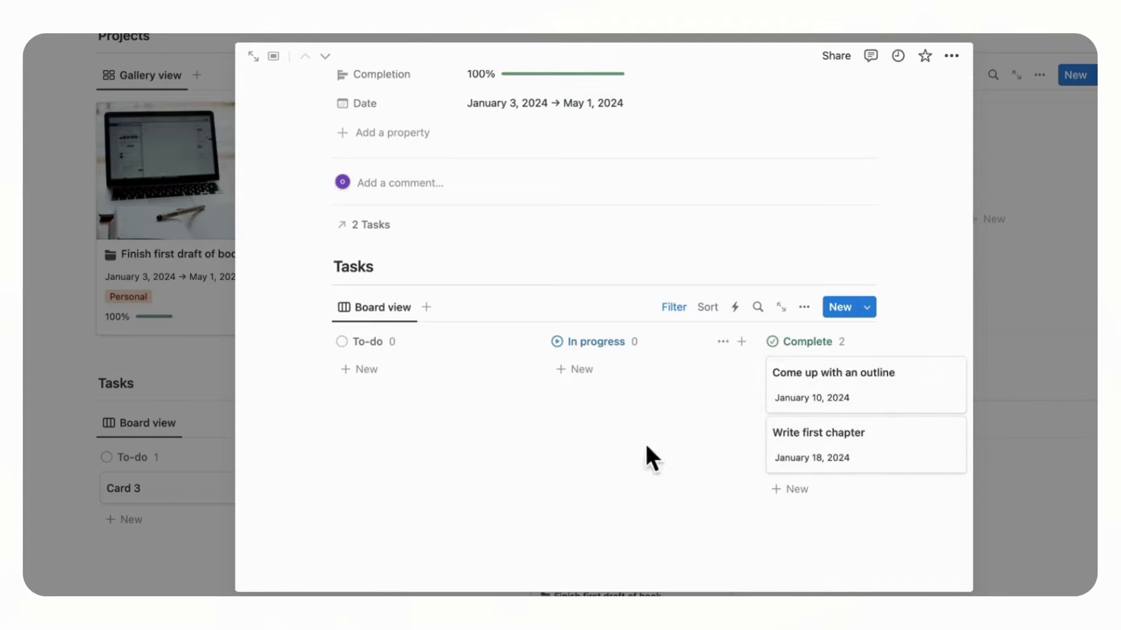
left_click(709, 310)
left_click(702, 419)
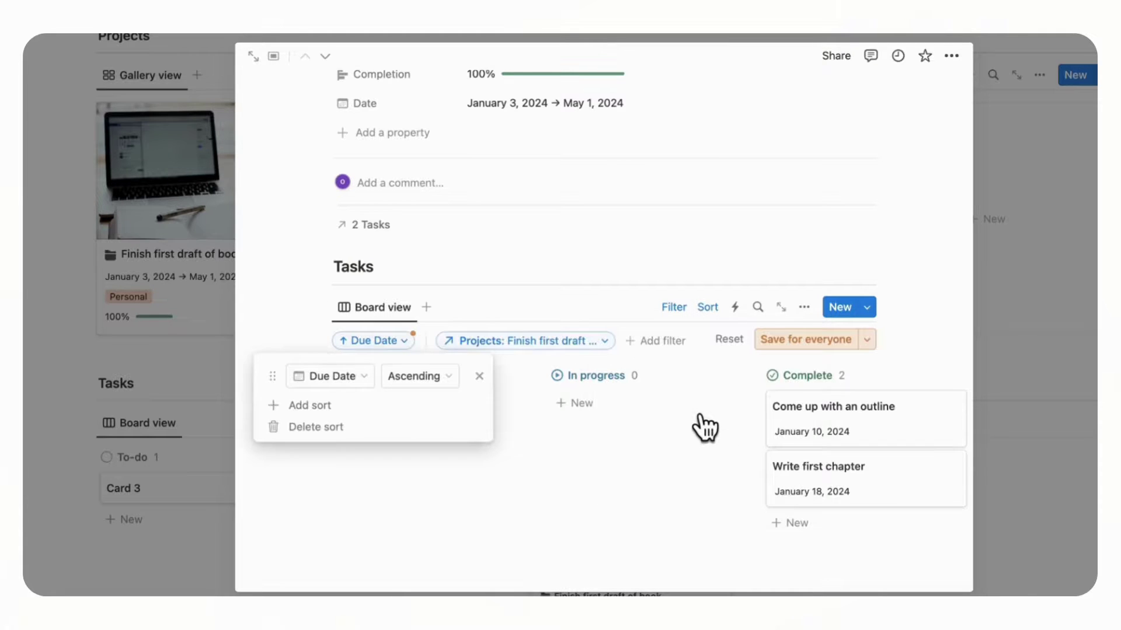
left_click(436, 378)
left_click(428, 429)
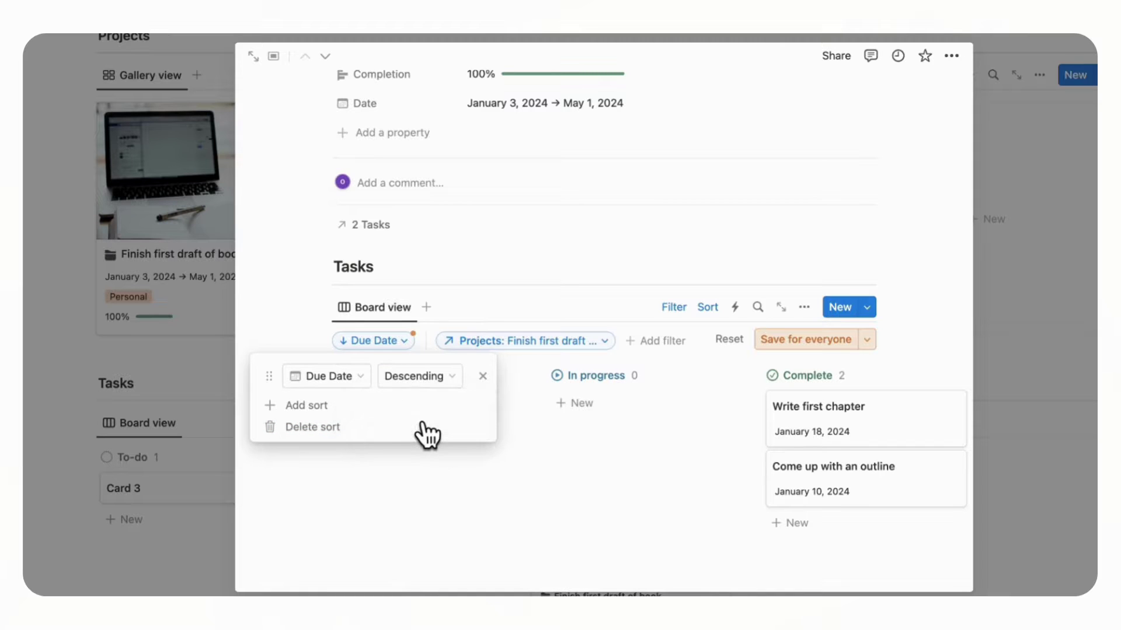
left_click(425, 377)
left_click(430, 401)
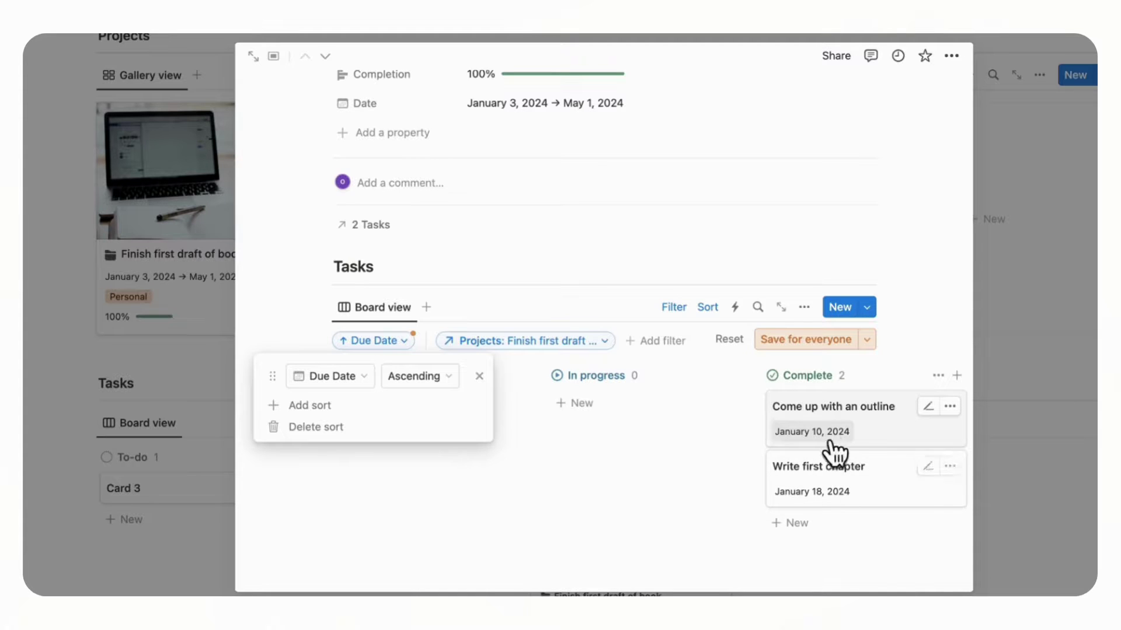
left_click(832, 341)
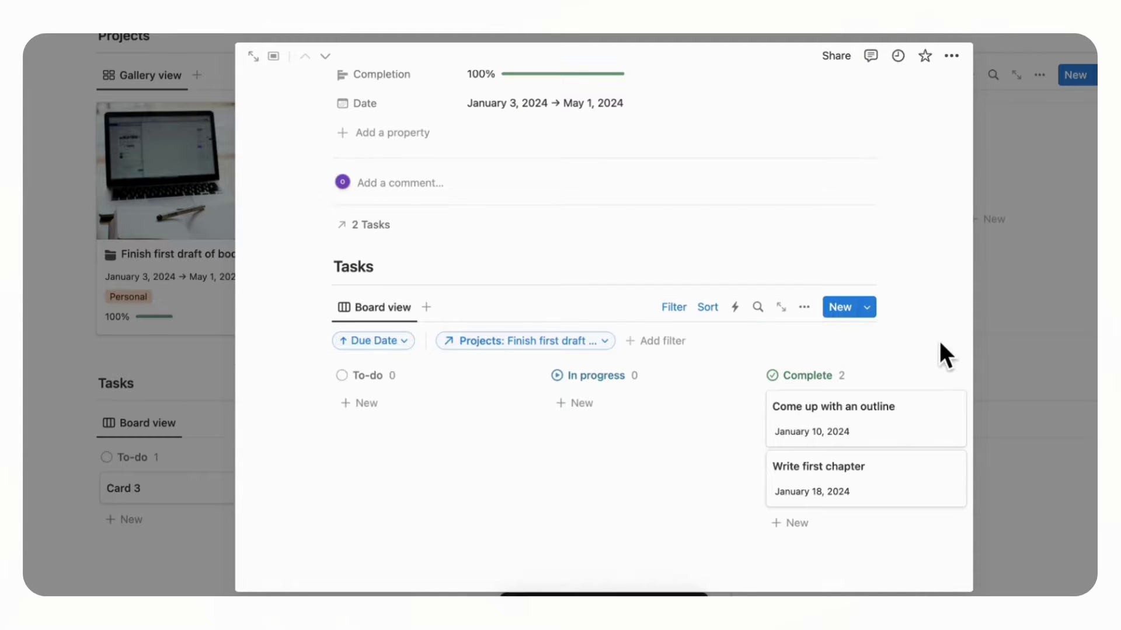
left_click(1062, 368)
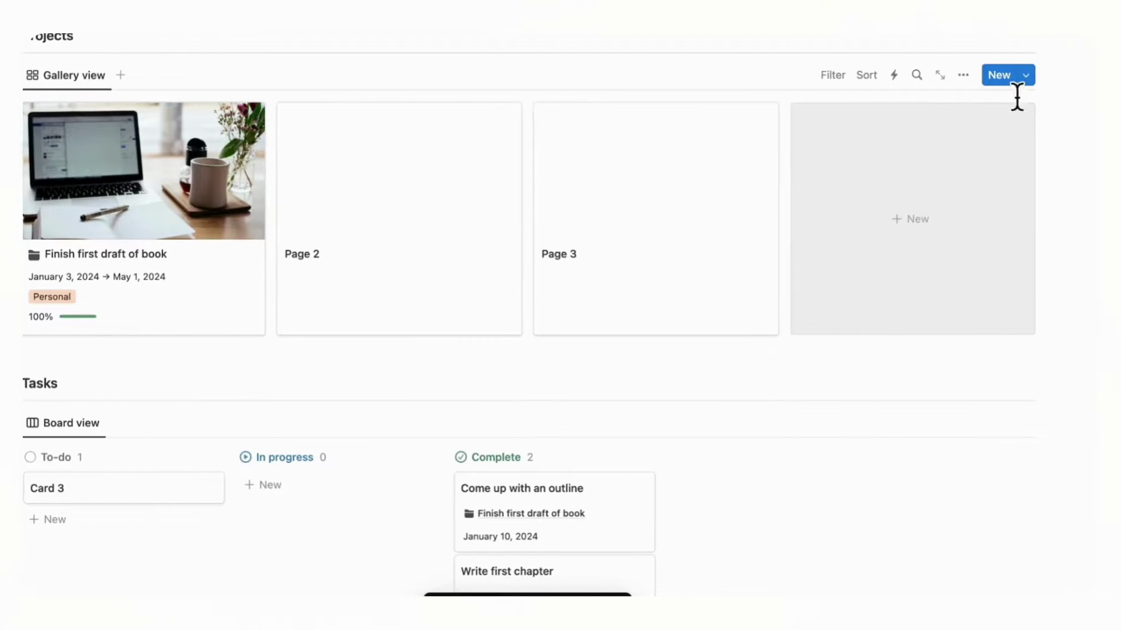
Step: Set the New Project template as the default for all views in the Projects database
left_click(1026, 75)
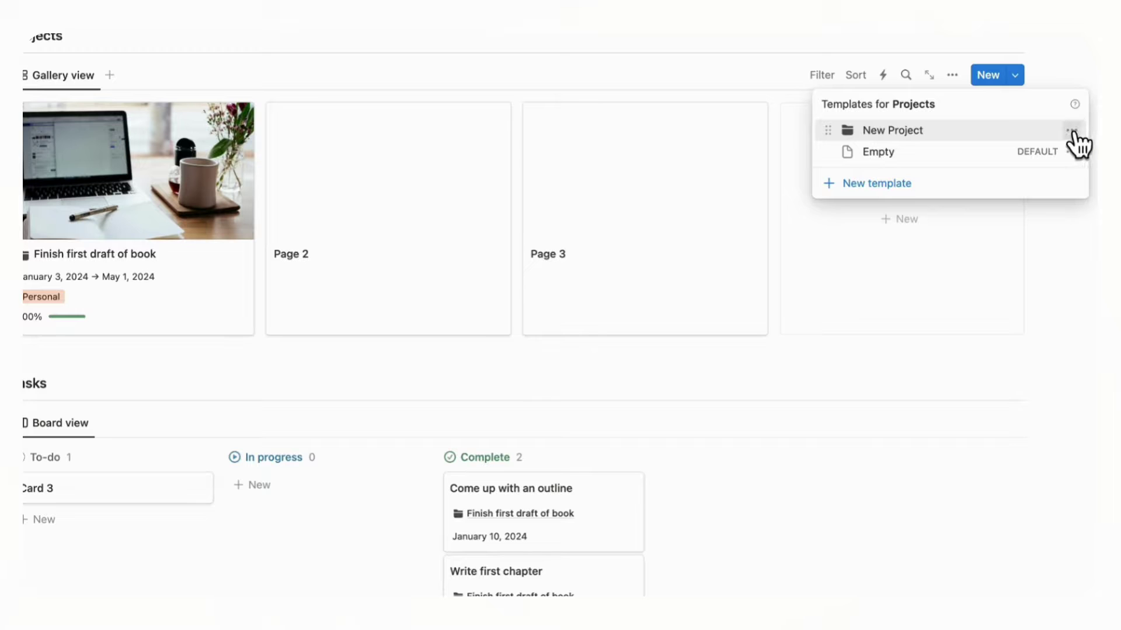
left_click(1072, 131)
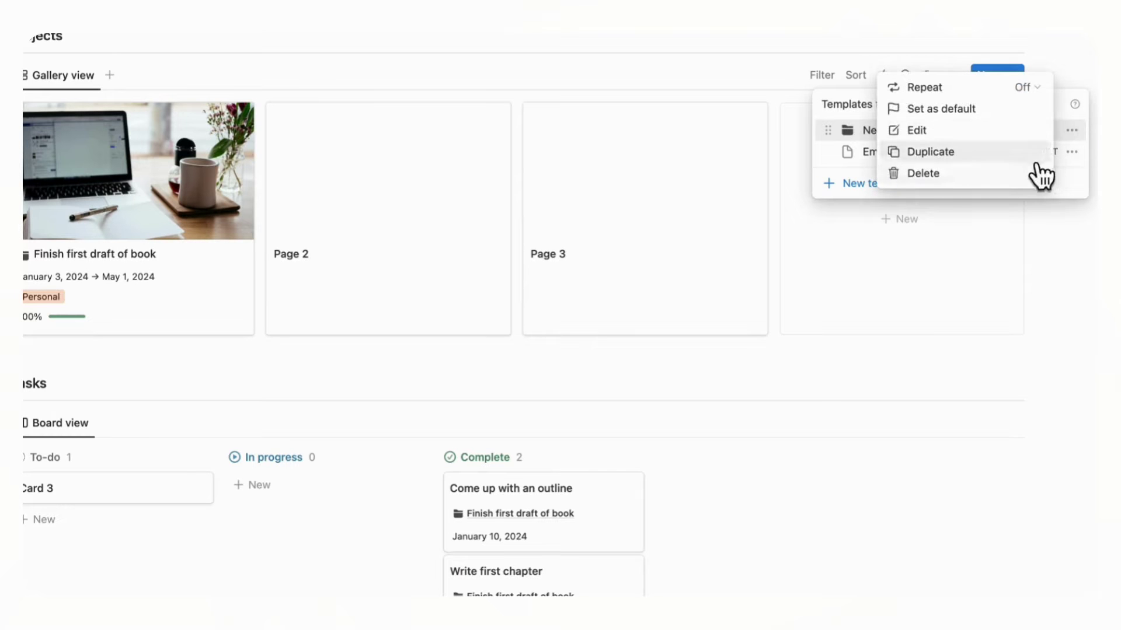
left_click(1001, 110)
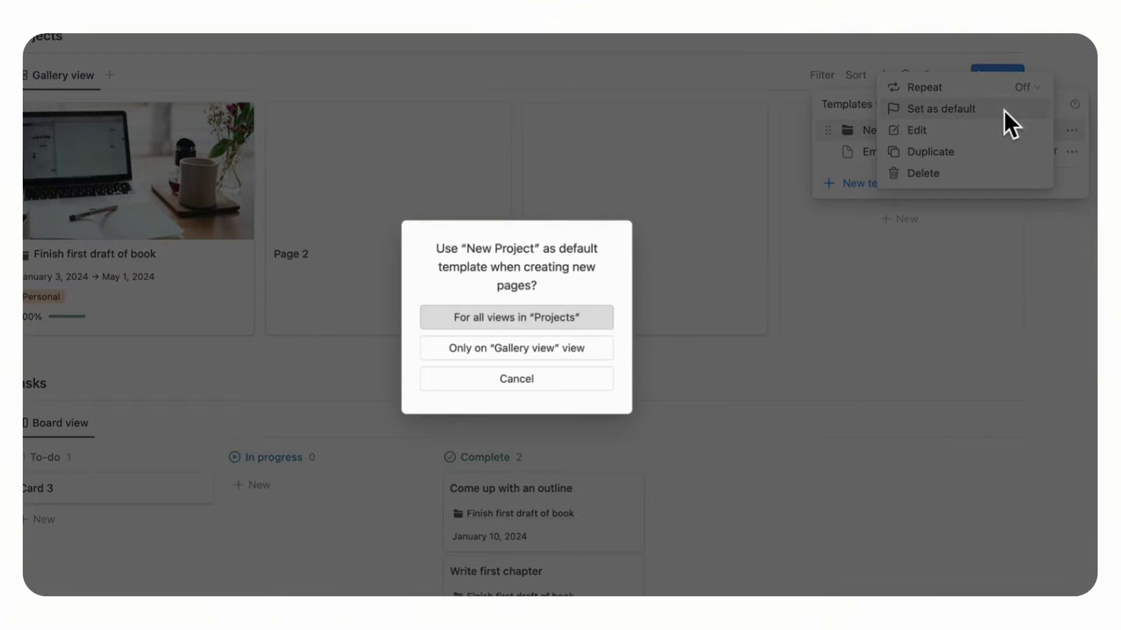
left_click(543, 327)
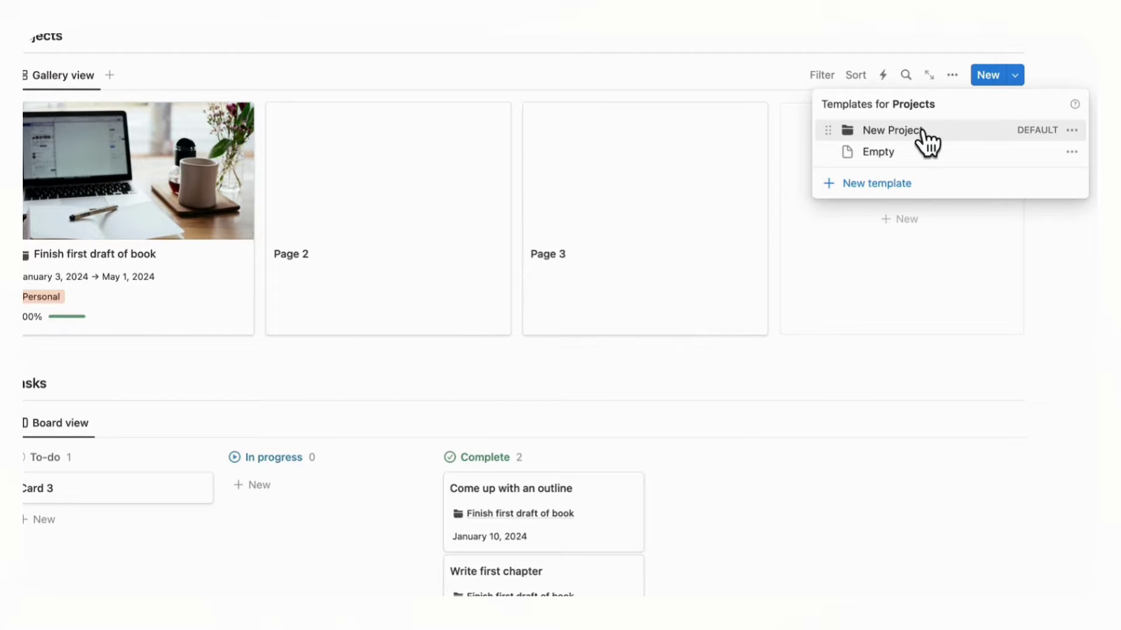
Step: Edit the New Project template so its task board sorts by Due Date ascending, saved for everyone
left_click(1071, 130)
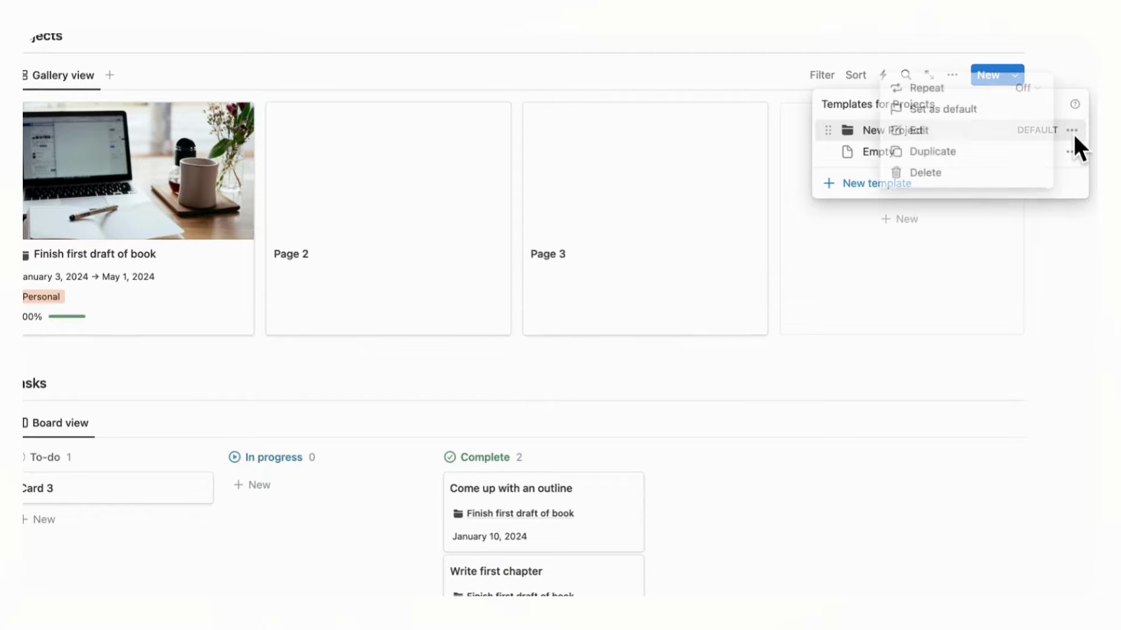
left_click(992, 133)
scroll(657, 238, "down", 3)
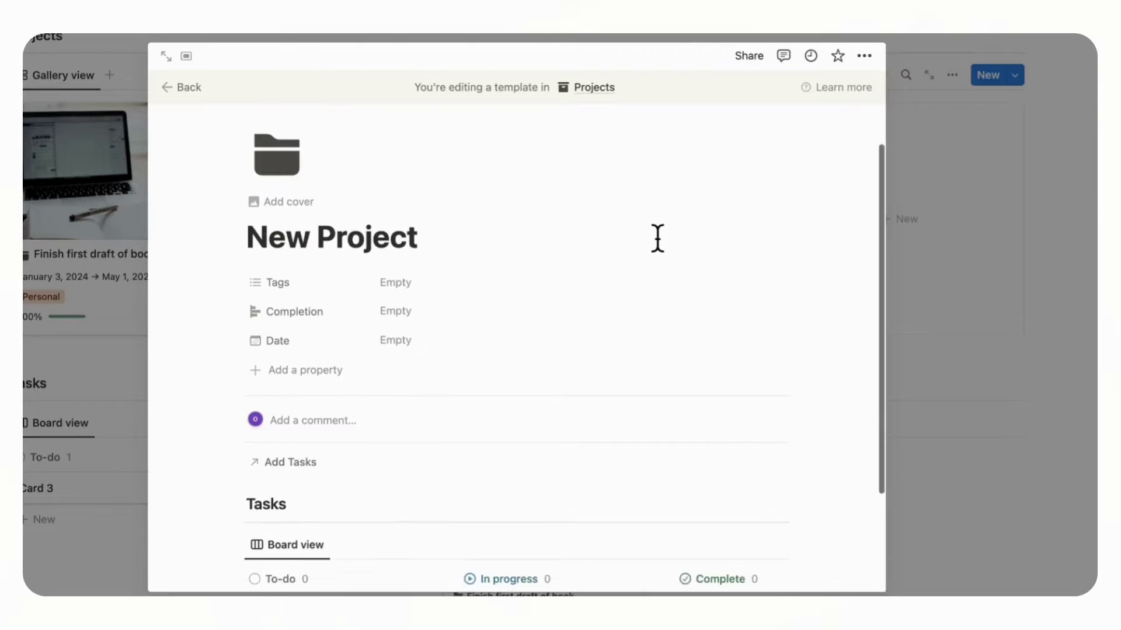
left_click(621, 414)
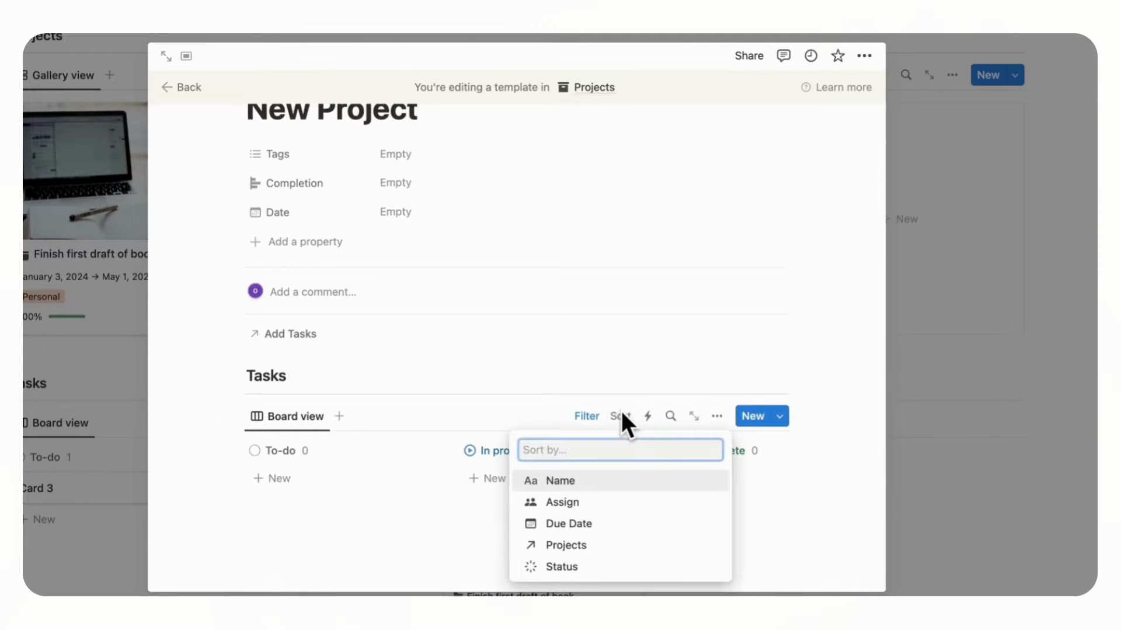
left_click(597, 523)
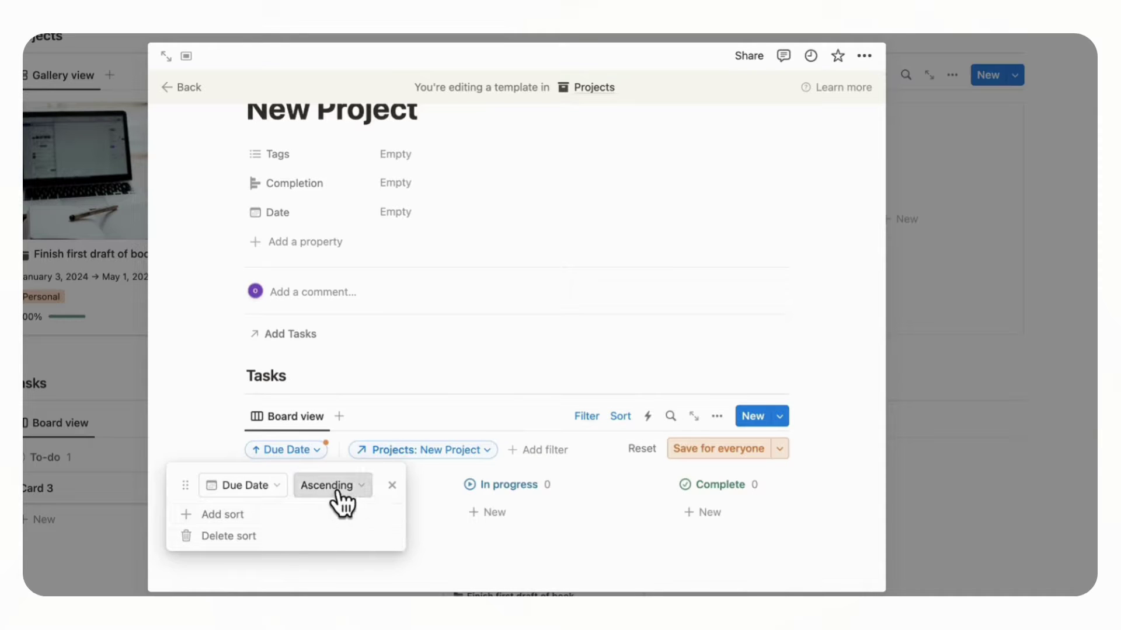
left_click(716, 450)
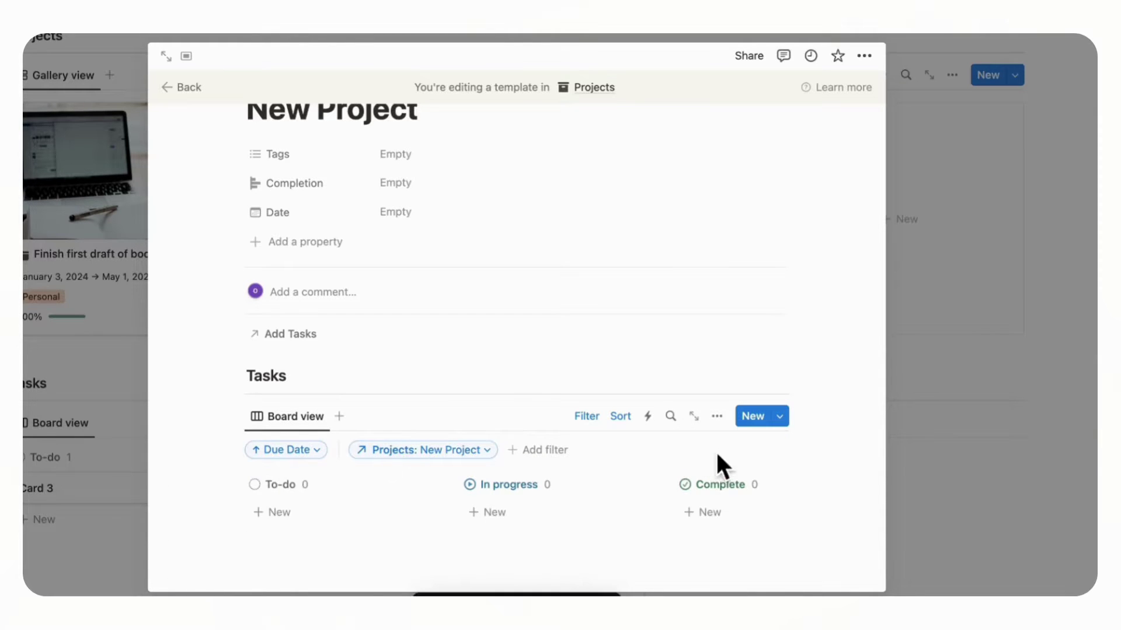
left_click(1001, 286)
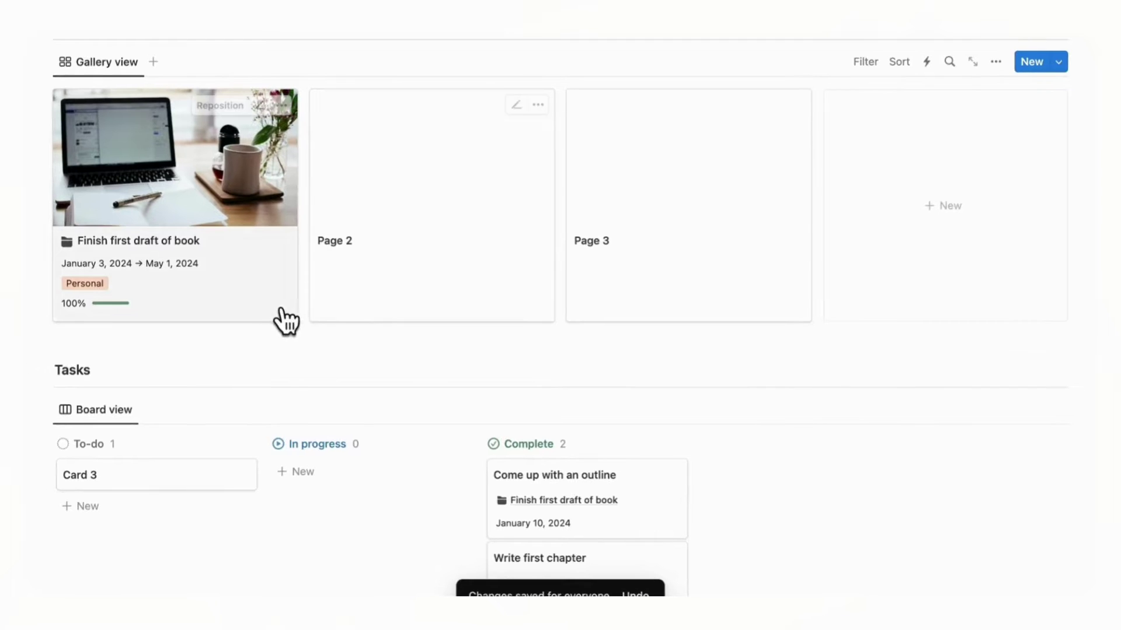
Step: Apply the New Project template to Page 2 and add a To-do task "Task 1" due January 10, 2024
left_click(408, 317)
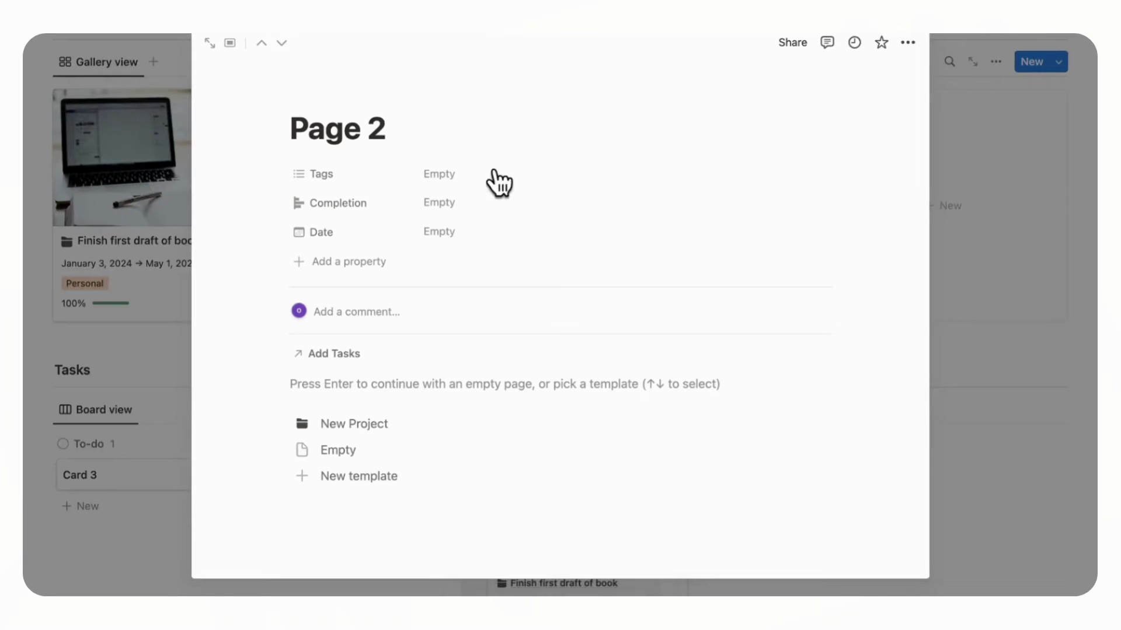
left_click(353, 424)
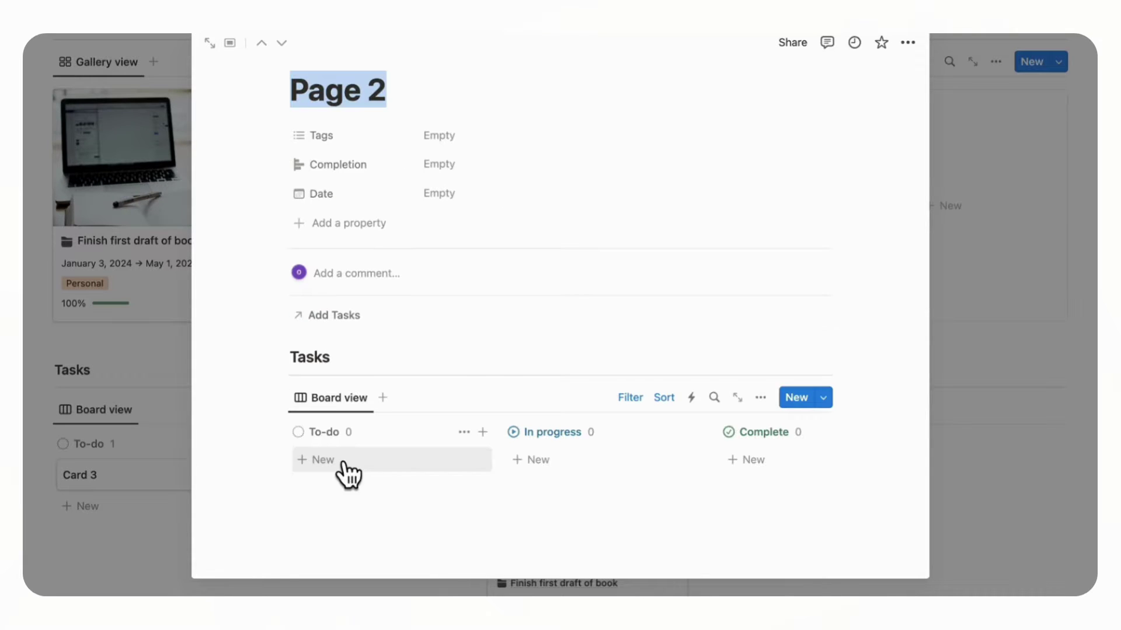
left_click(344, 464)
type("Task 1")
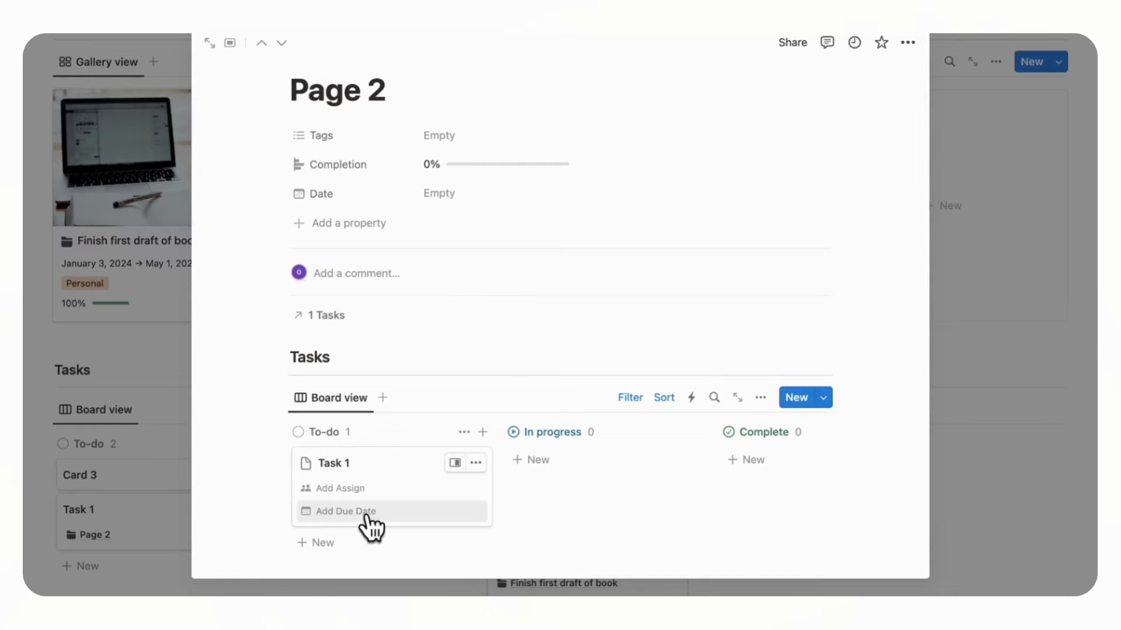
left_click(366, 515)
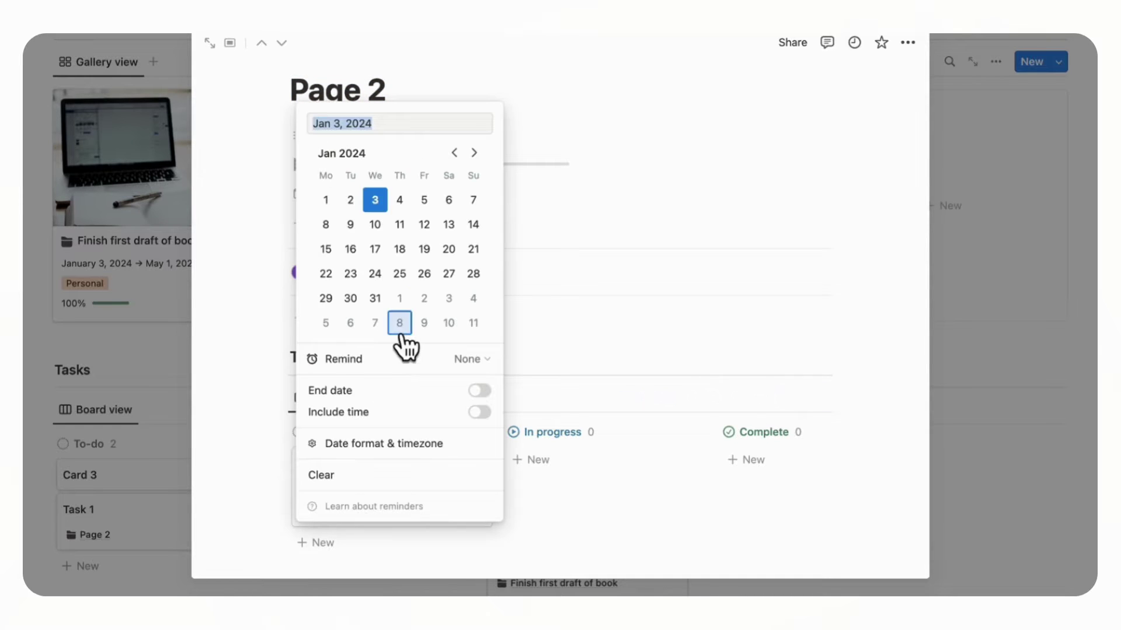
left_click(376, 229)
left_click(549, 236)
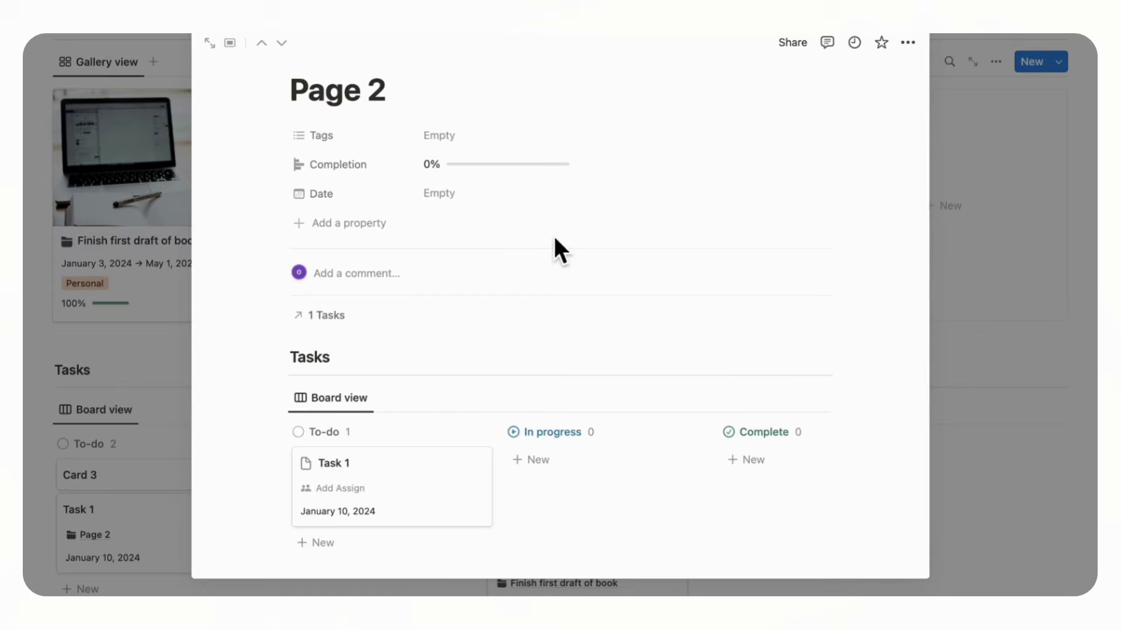
Step: Add a second To-do task "Task 2" on Page 2's task board, due January 17, 2024
left_click(419, 550)
type("Task")
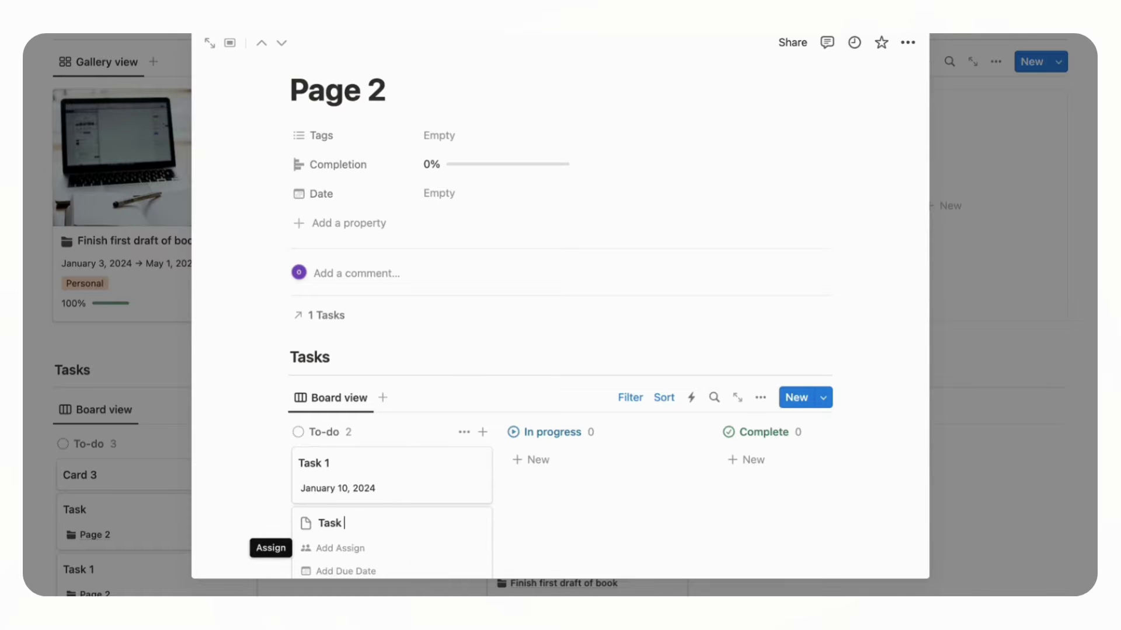
type(" 2")
scroll(463, 493, "down", 2)
left_click(386, 452)
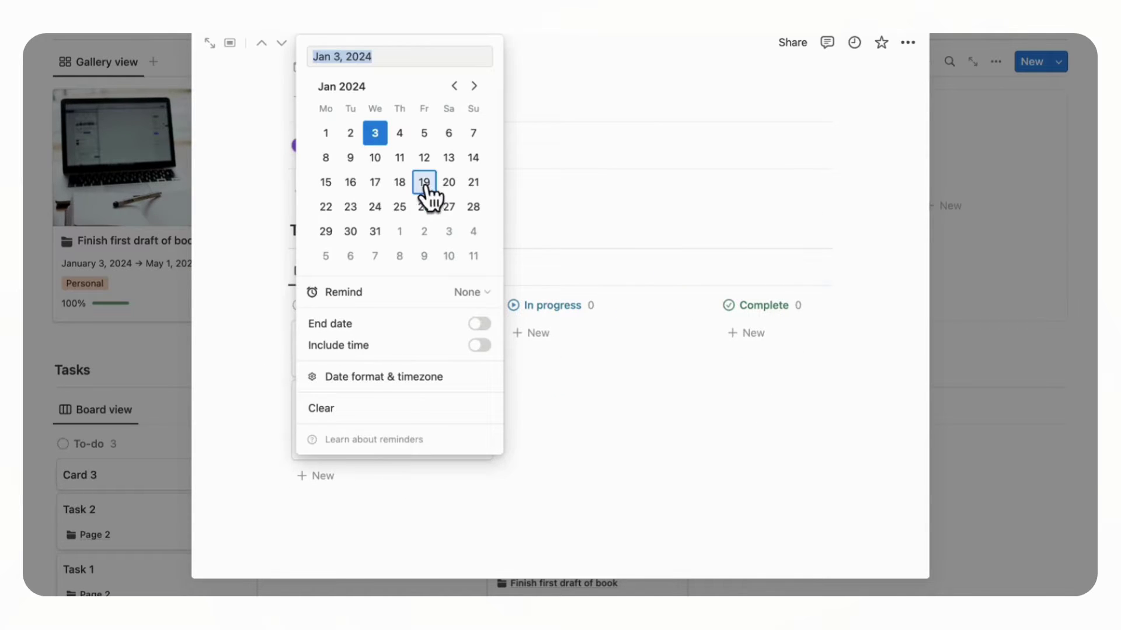
left_click(375, 182)
left_click(583, 222)
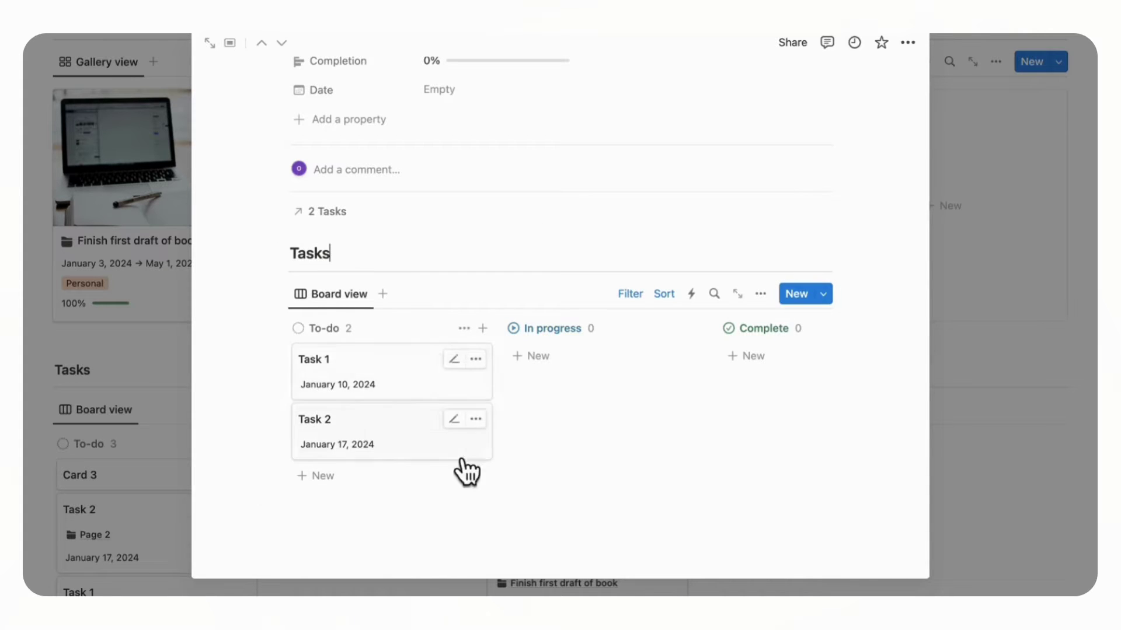
Step: Move Task 2 to the Complete column of Page 2's task board and check the project's completion bar
scroll(449, 455, "up", 2)
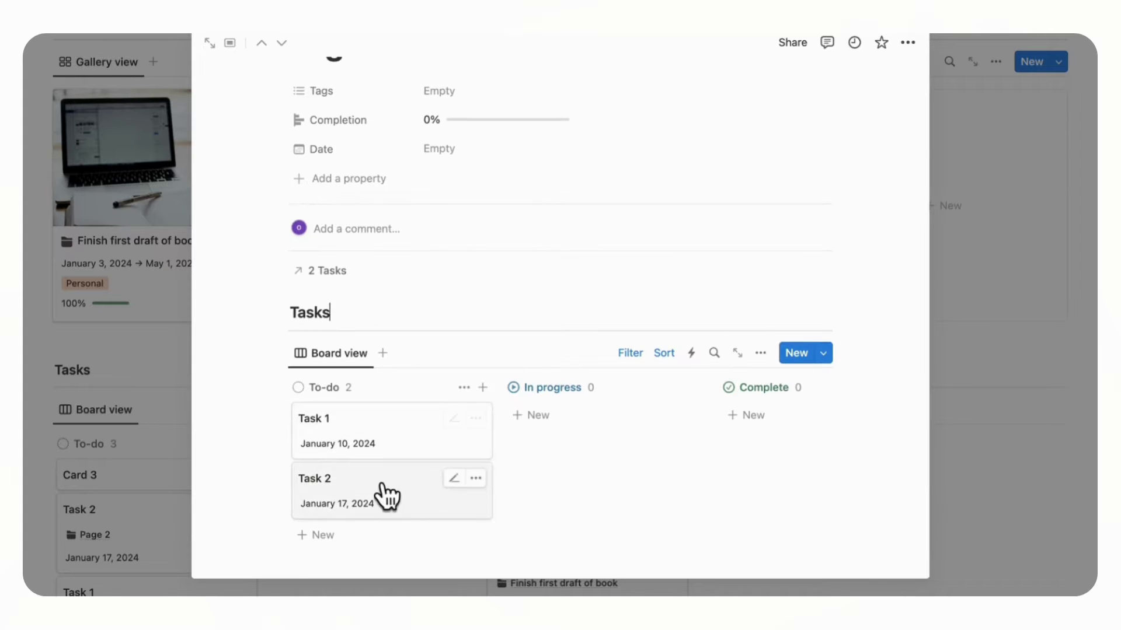
left_click_drag(385, 496, 743, 455)
scroll(653, 463, "up", 3)
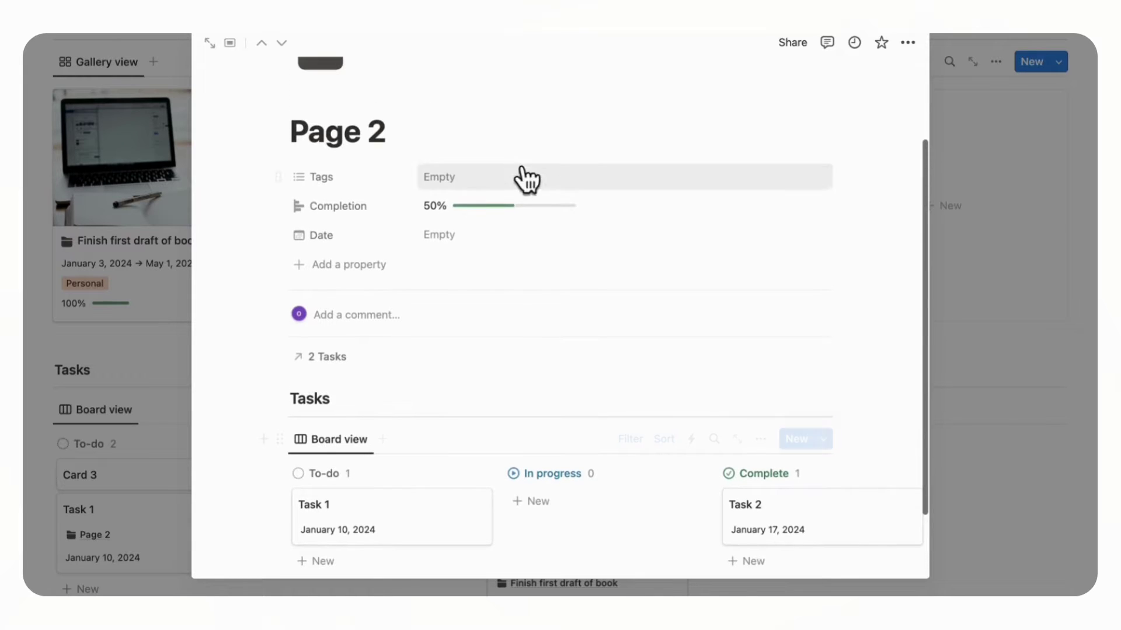
Step: Rename the Page 2 project as "Project 2" and close its page
triple_click(383, 146)
type("Project")
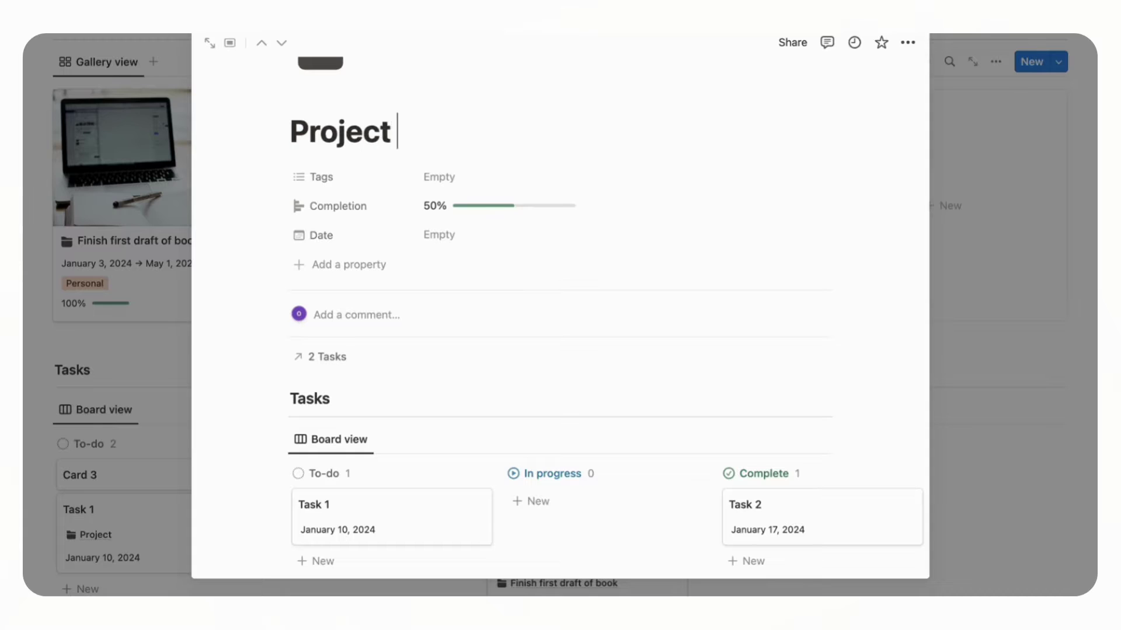
type(" 2")
key("Escape")
Step: Delete the placeholder Card 3 from the To-do column of the main Tasks board
scroll(774, 380, "down", 5)
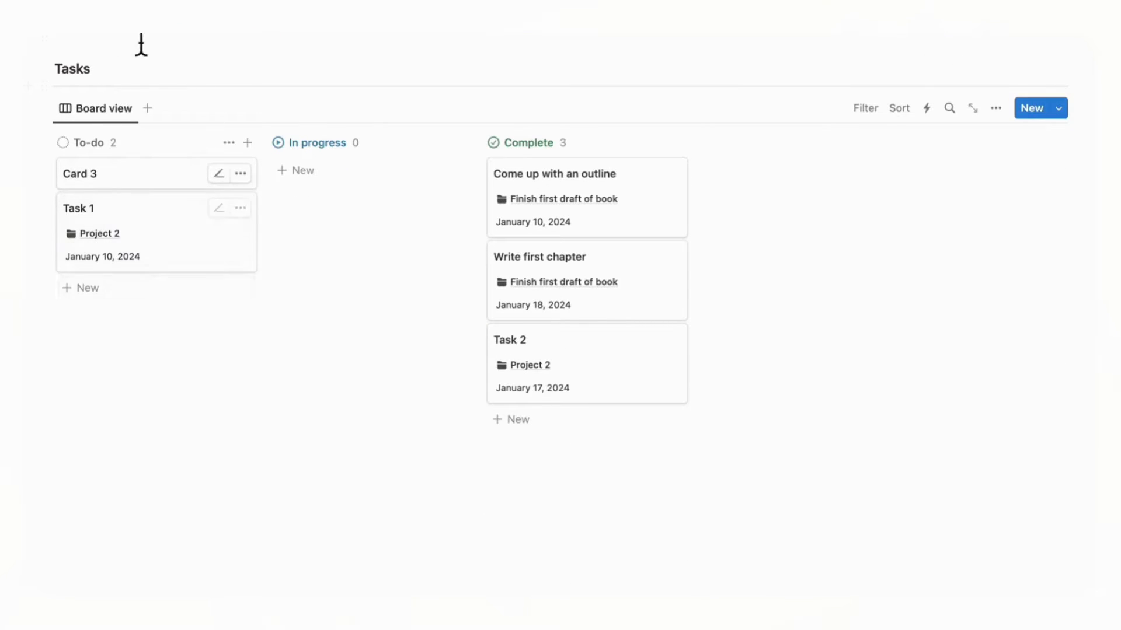
left_click(241, 174)
left_click(308, 233)
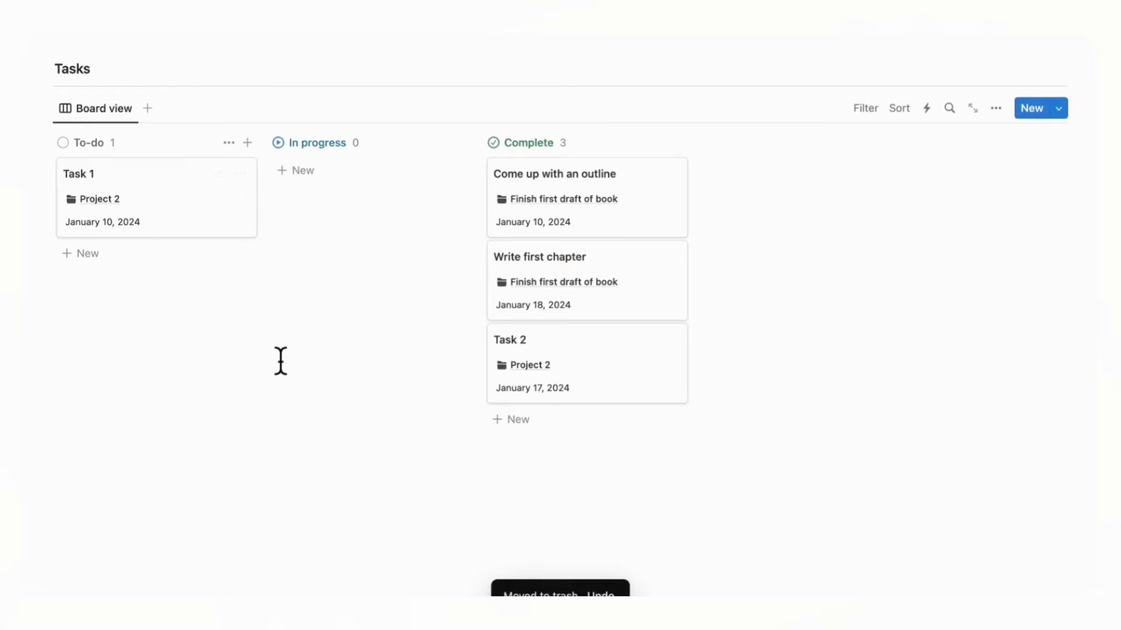
Step: Add a checkbox property named "Archived?" to the "Finish first draft of book" project and place it below Date
scroll(280, 362, "up", 5)
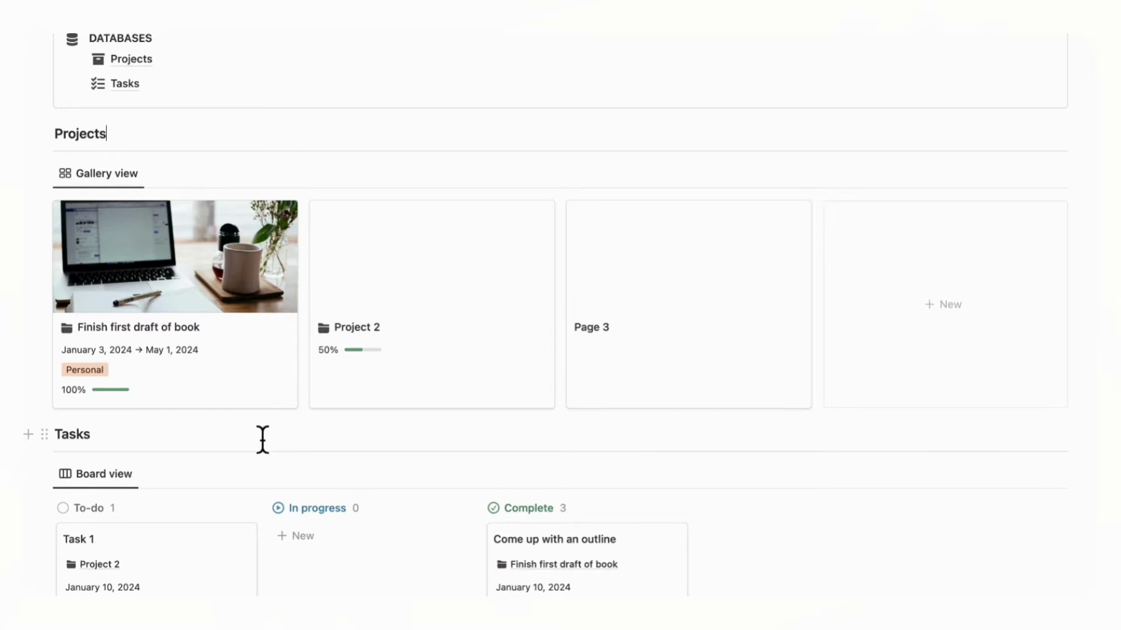
left_click(245, 378)
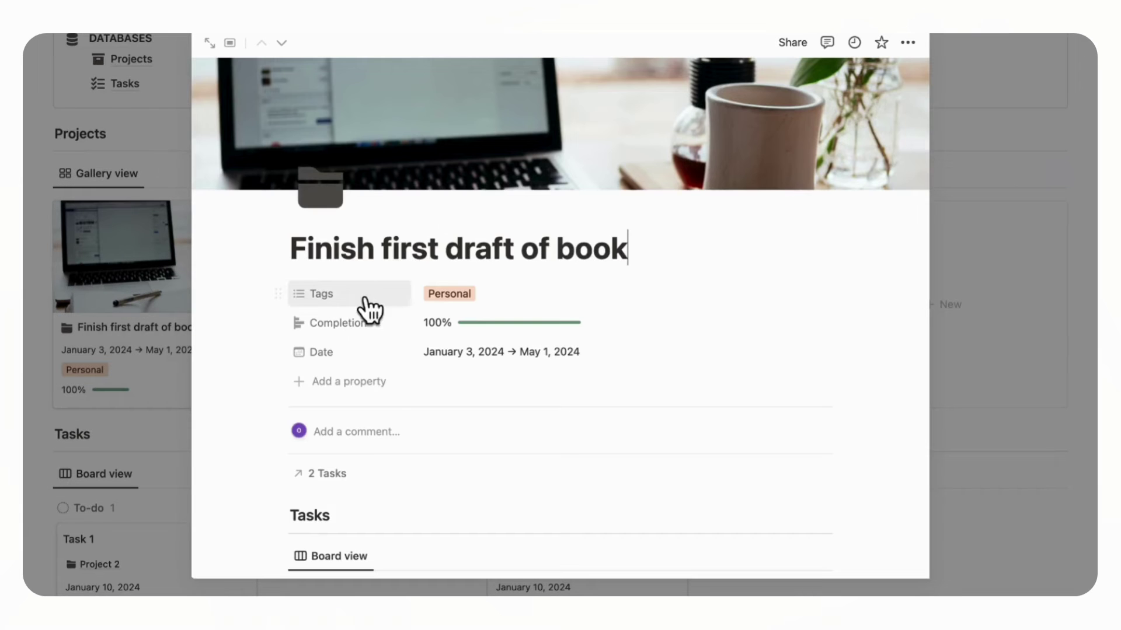
left_click(369, 385)
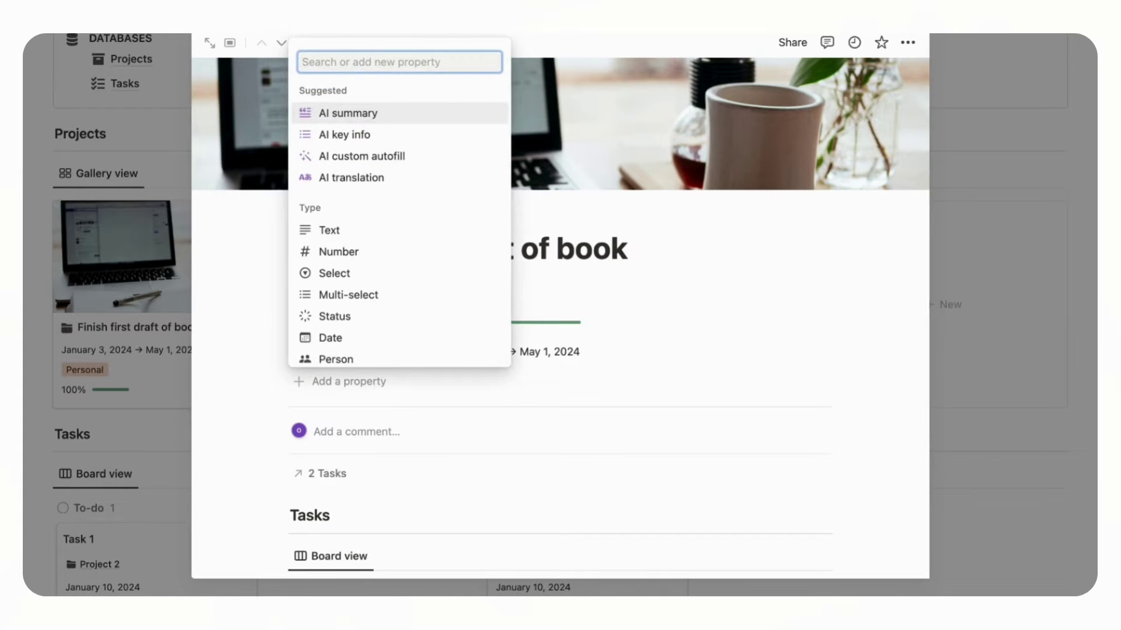
type("check")
left_click(395, 300)
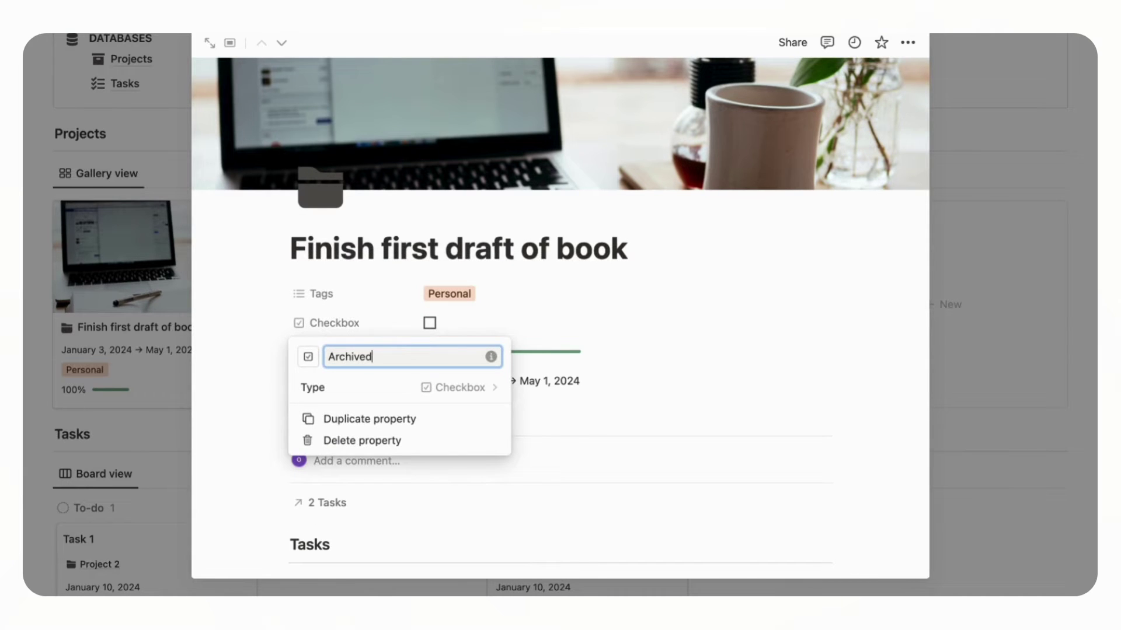
left_click(524, 324)
left_click_drag(328, 324, 333, 393)
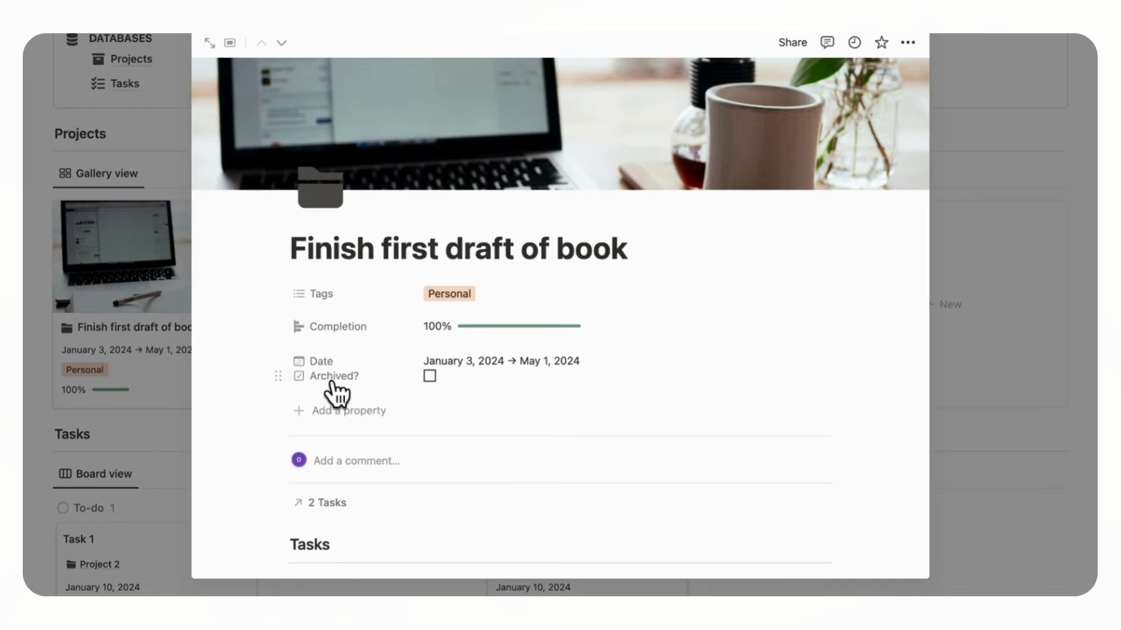
Step: Close the project page and show the "Archived?" property on the cards of the Projects gallery view
left_click(1045, 249)
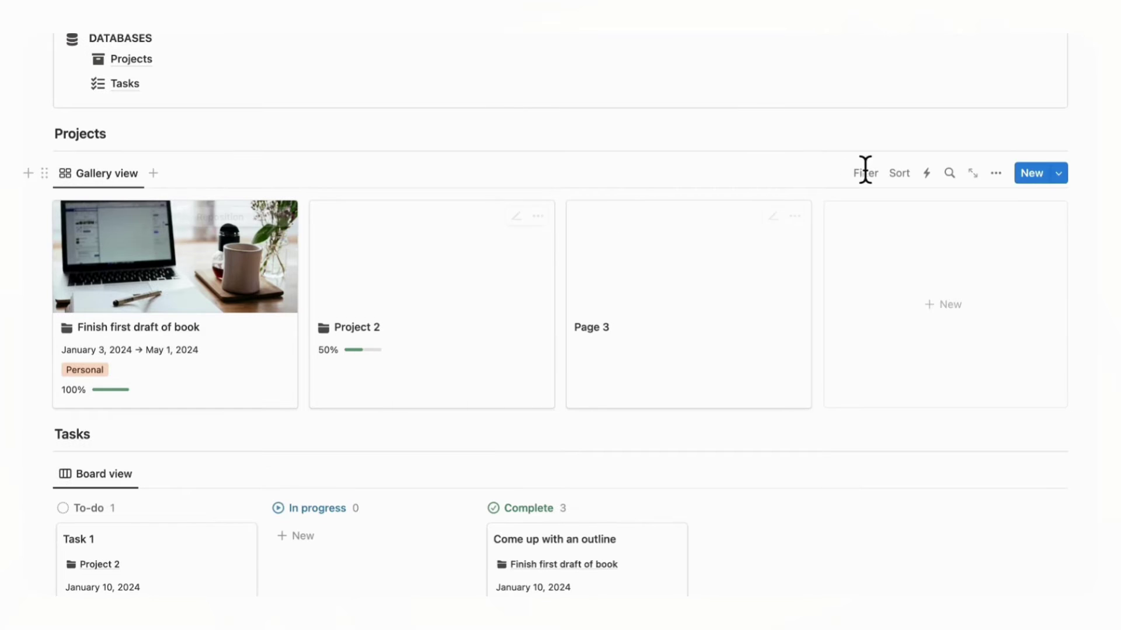
left_click(995, 174)
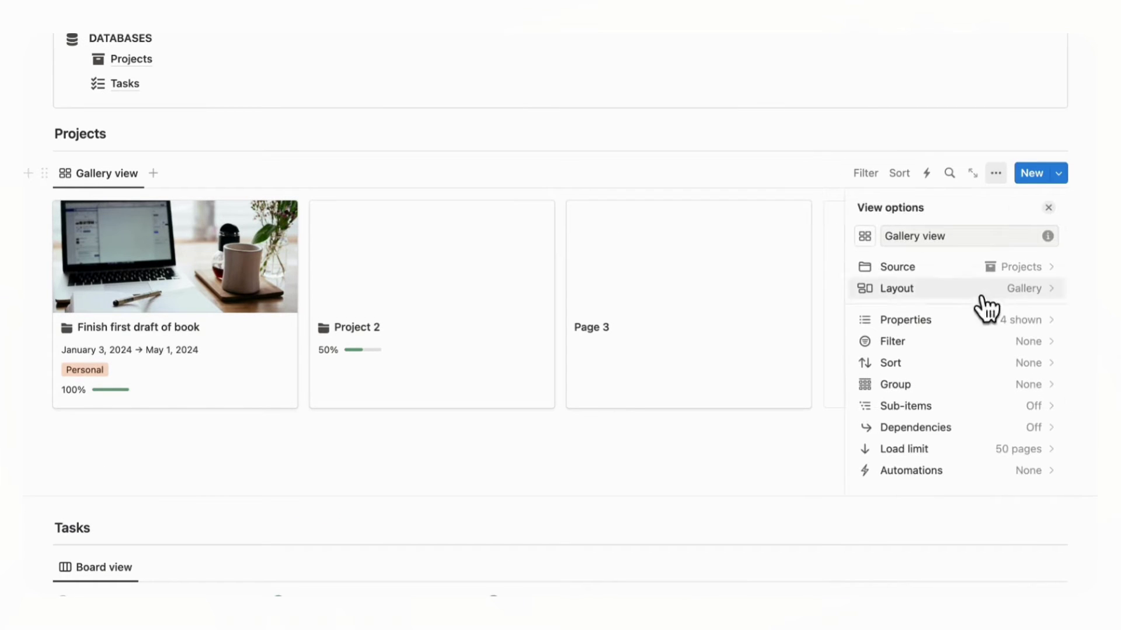
left_click(986, 336)
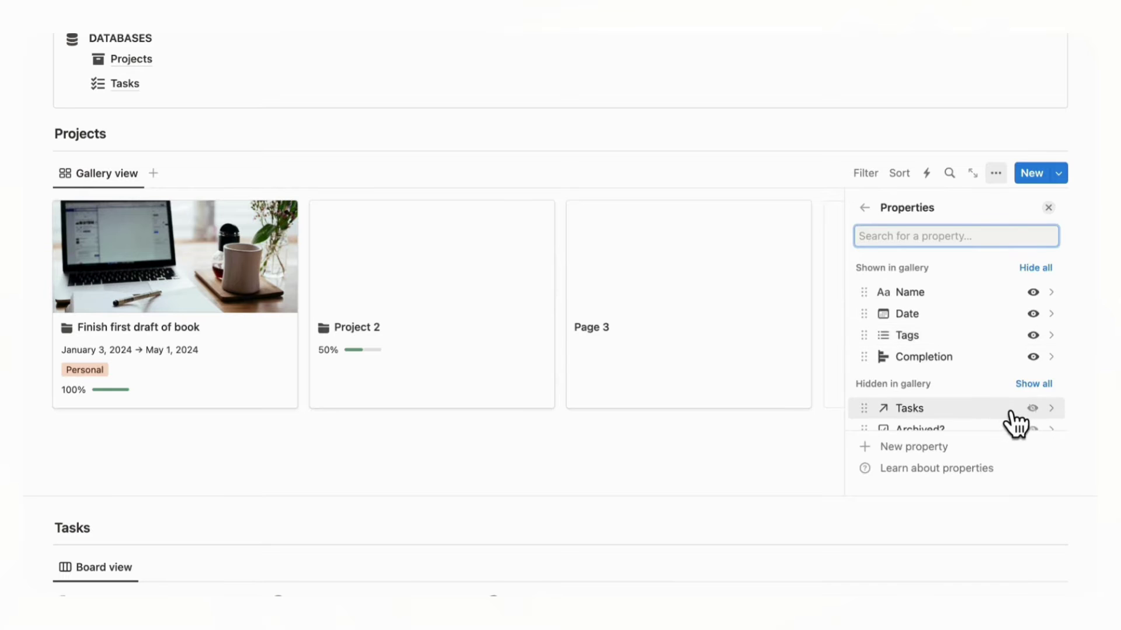
scroll(1013, 421, "down", 2)
left_click(1032, 384)
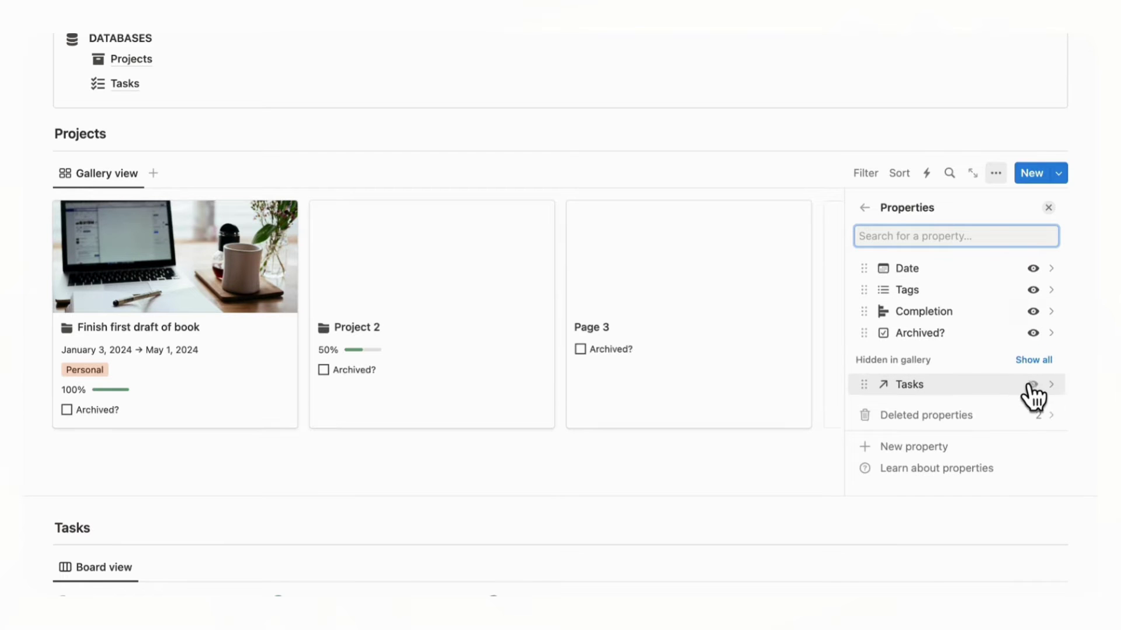
left_click(1049, 208)
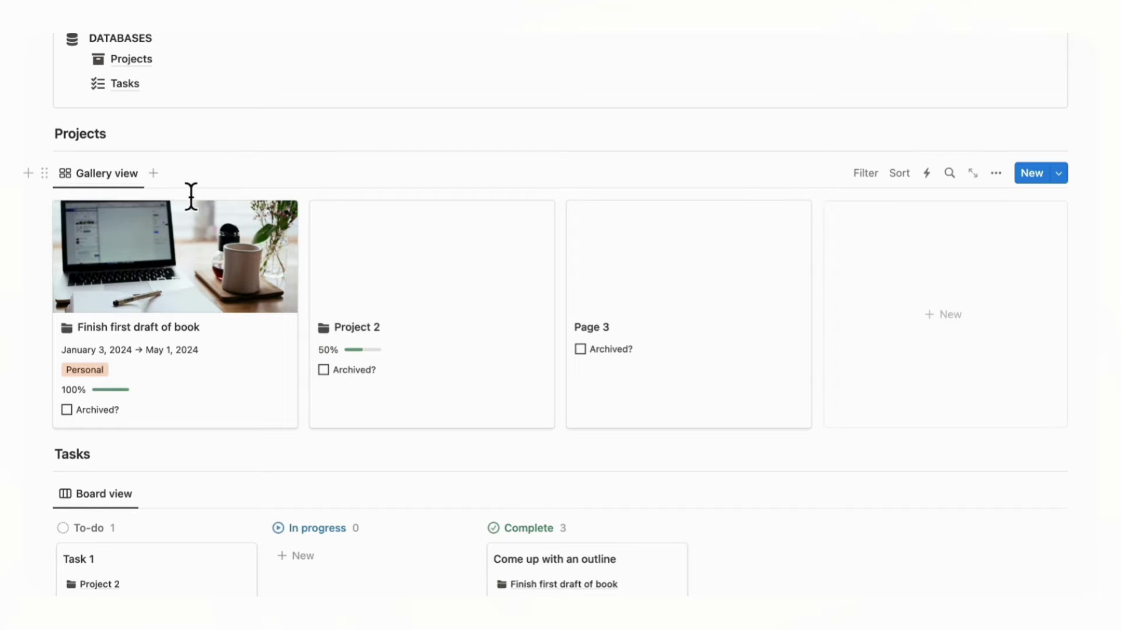
Step: Duplicate the Projects gallery view and name the copy "Archived"
left_click(123, 178)
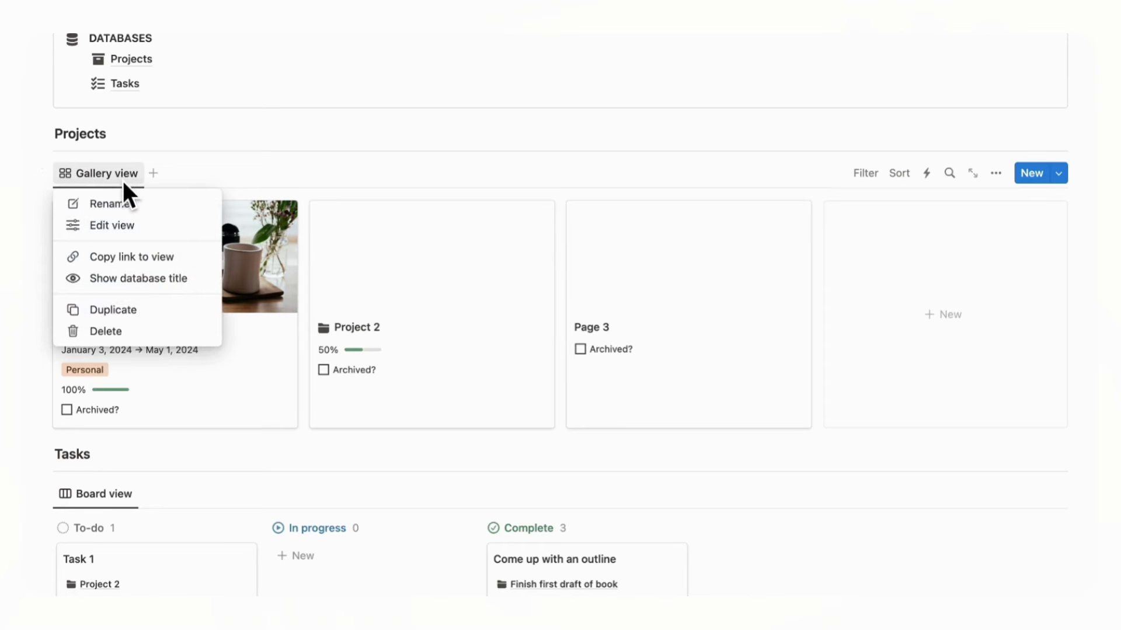
left_click(150, 310)
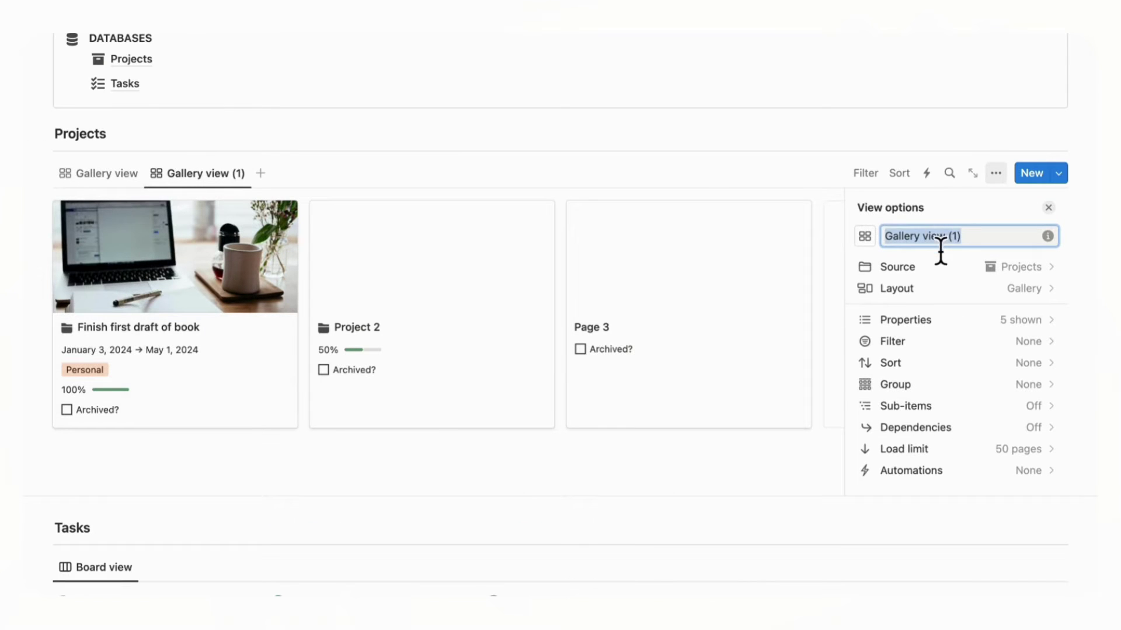
type("Archived")
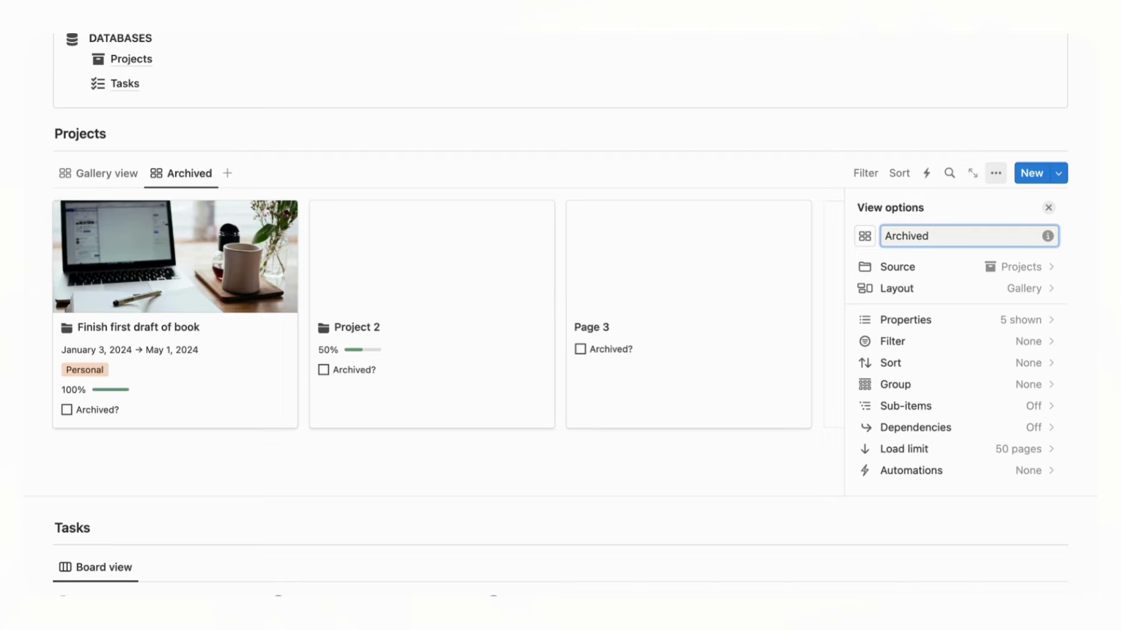
left_click(1047, 208)
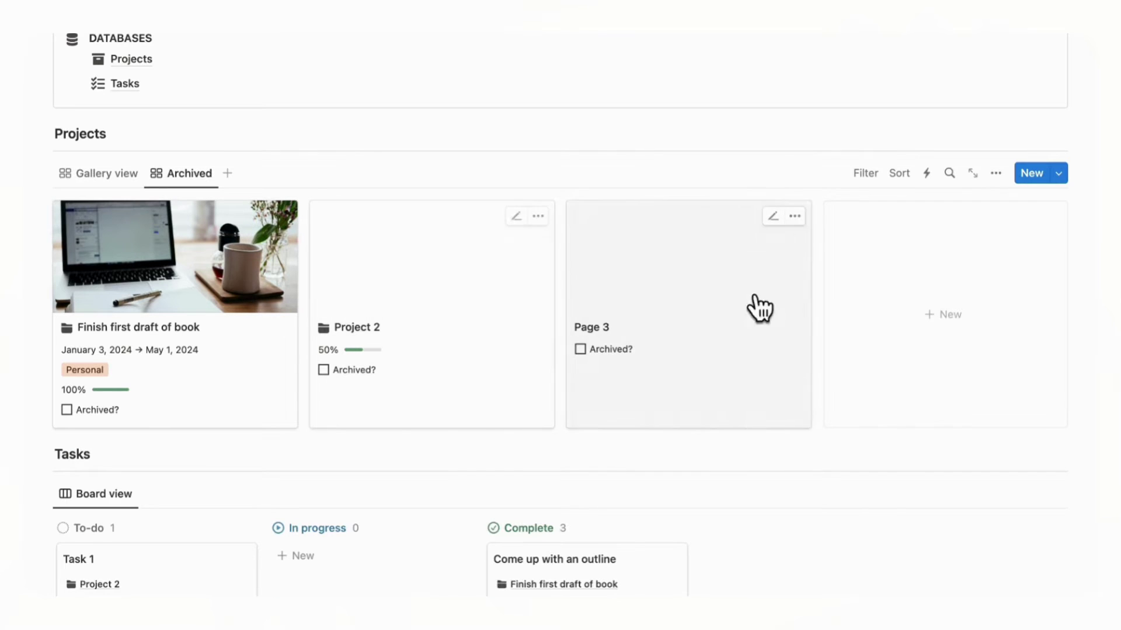
Step: Filter the Archived view to projects where "Archived?" is Checked and save the filter for everyone
left_click(866, 174)
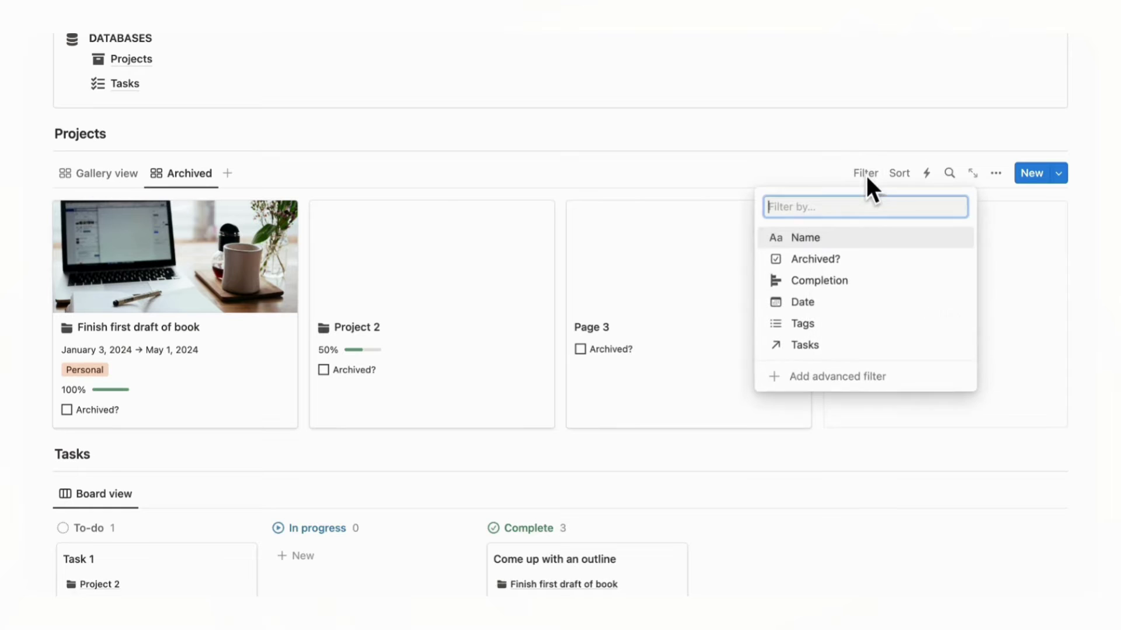
left_click(863, 262)
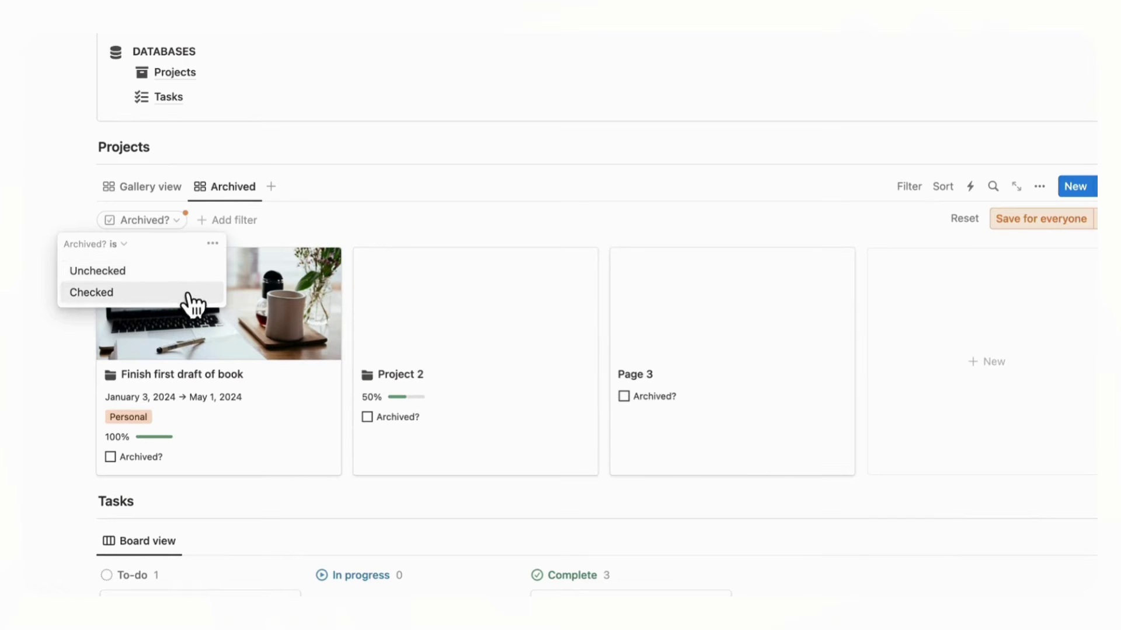
left_click(192, 297)
left_click(1042, 221)
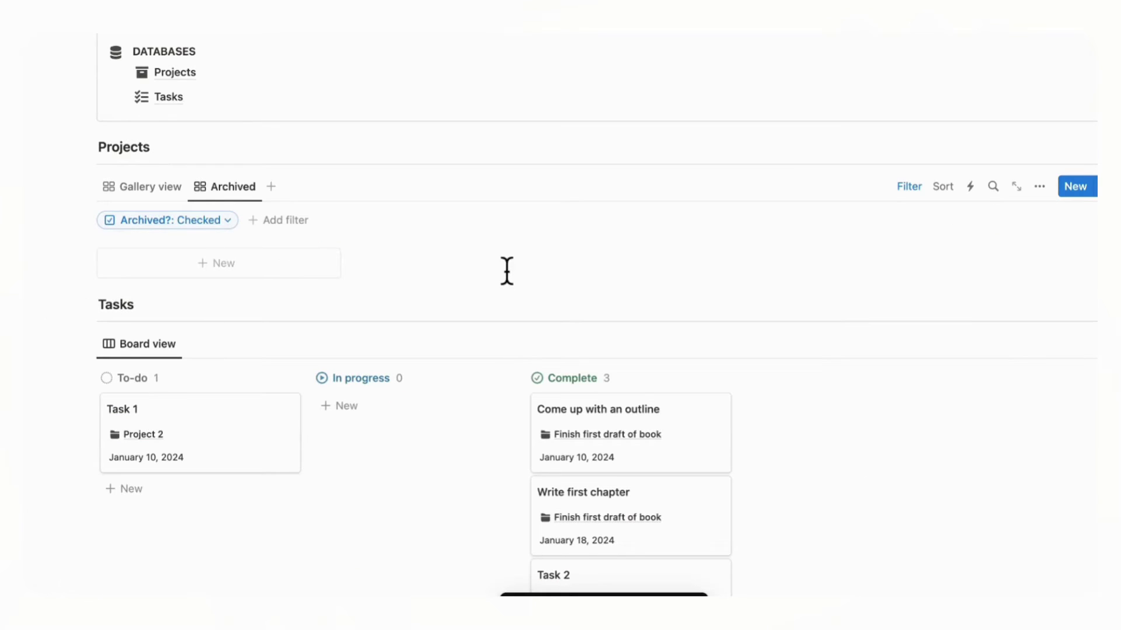
Step: Mark the "Finish first draft of book" project as archived in the original gallery view and check the Archived view
left_click(165, 192)
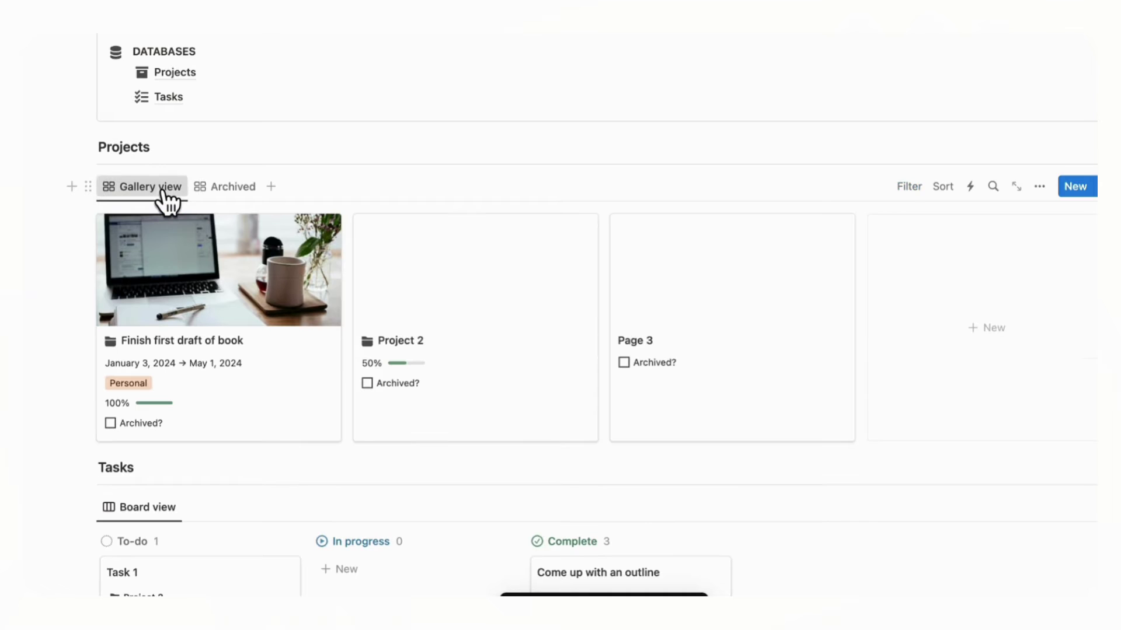
left_click(111, 424)
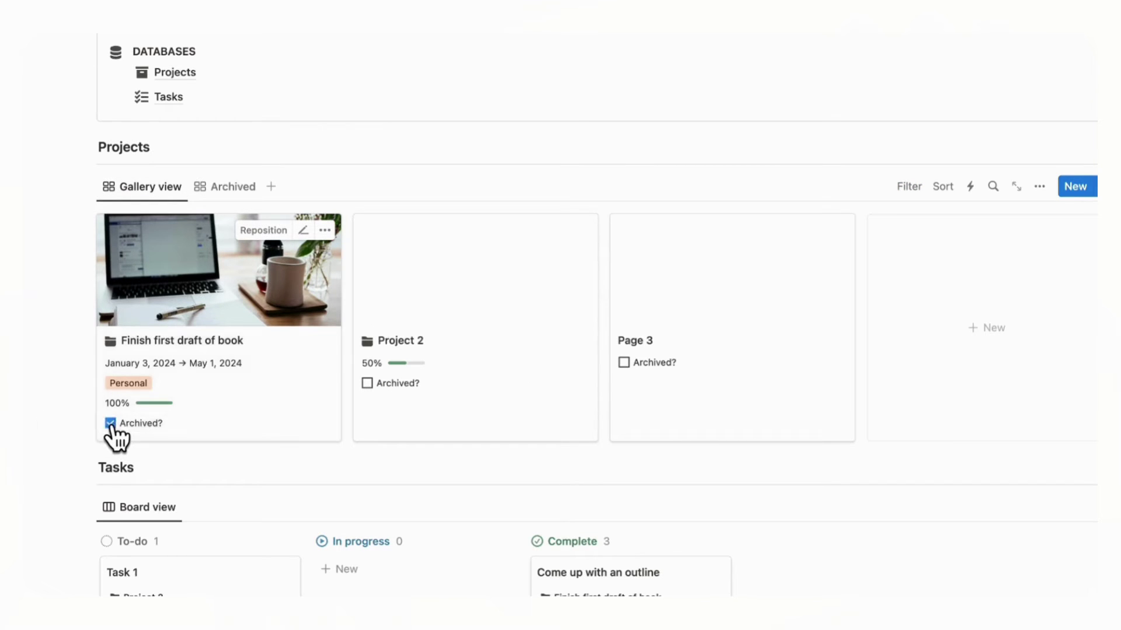
left_click(229, 187)
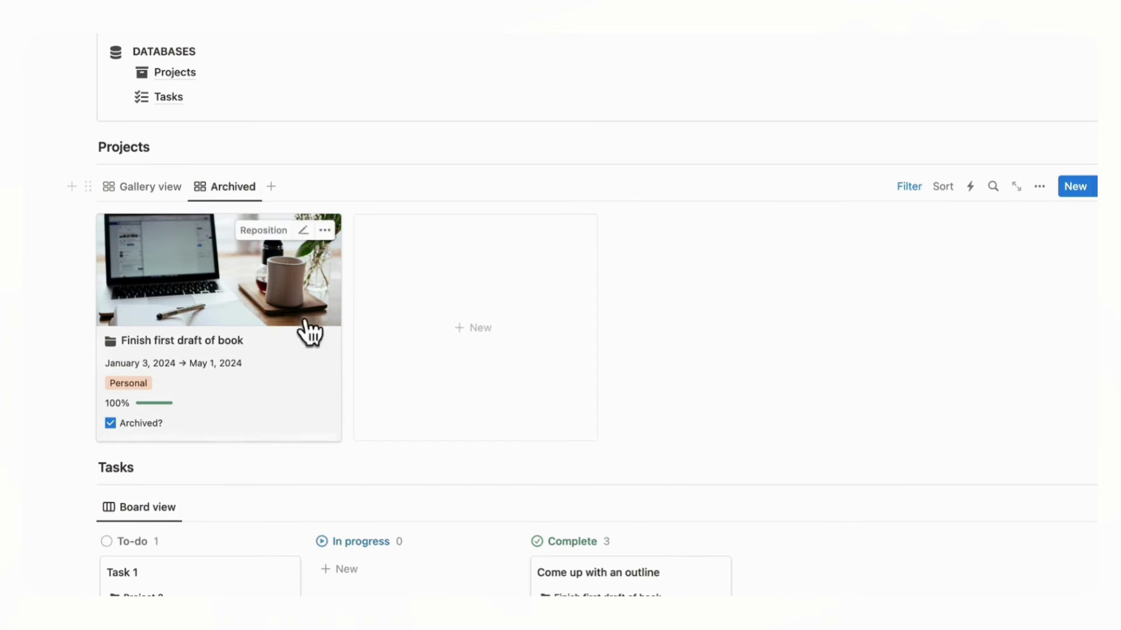
Step: Filter the original Projects gallery view to projects where "Archived?" is Unchecked and save the filter for everyone
left_click(137, 190)
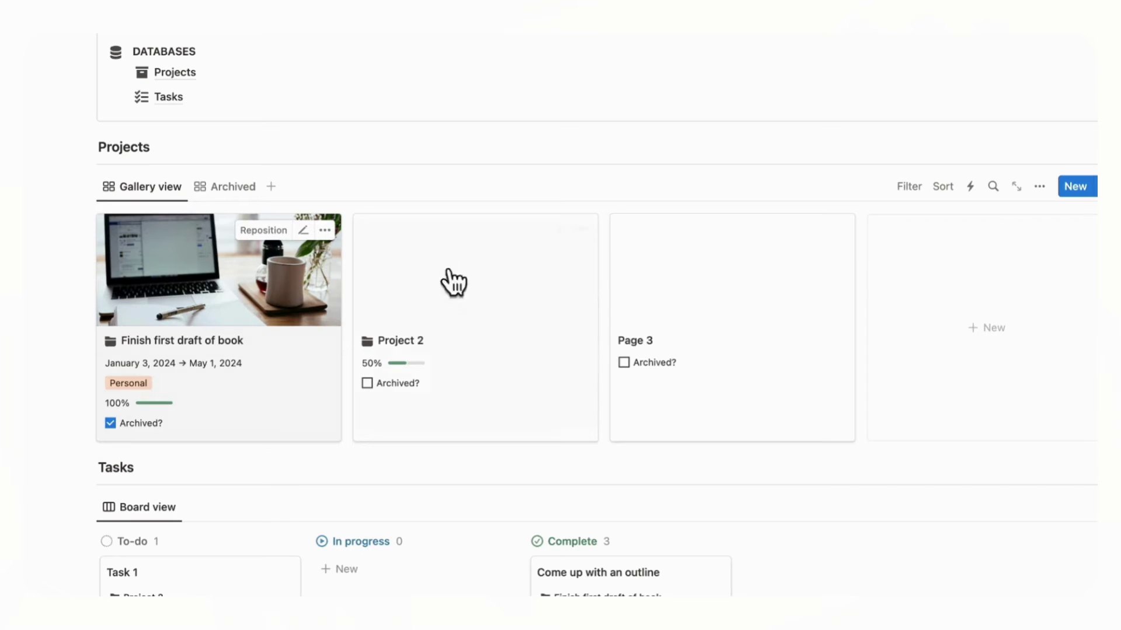
left_click(914, 187)
left_click(881, 272)
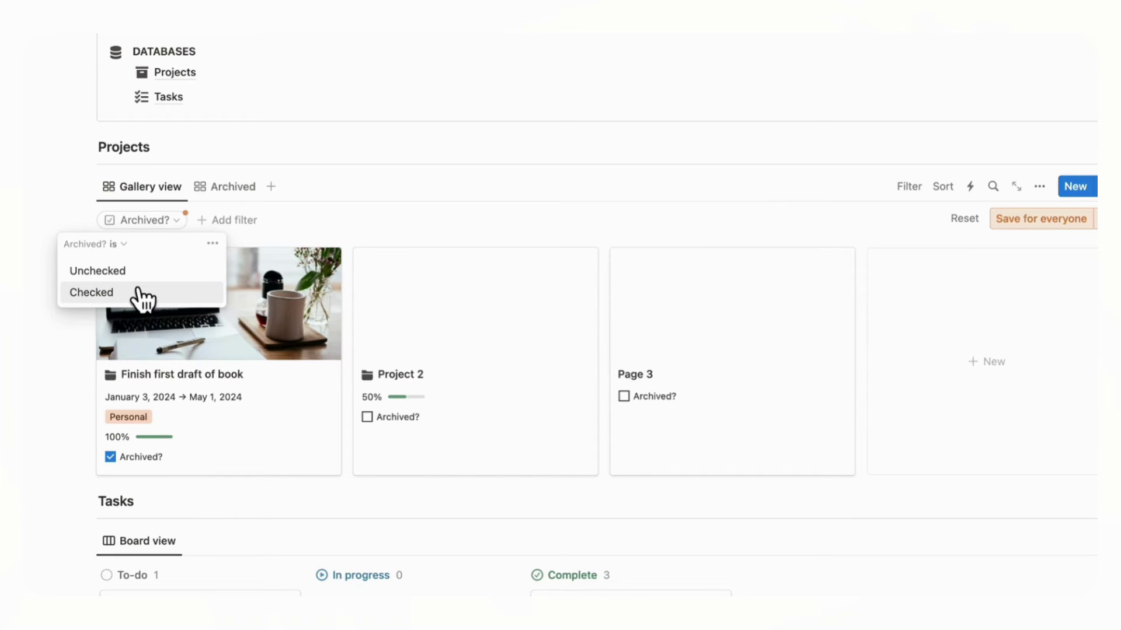
left_click(123, 272)
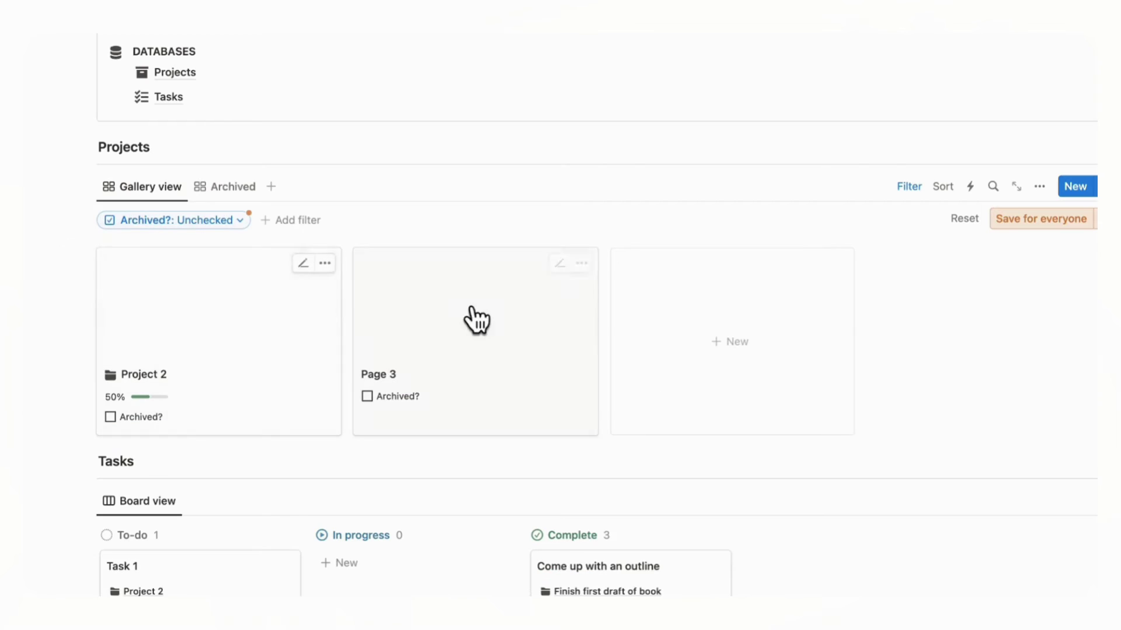
left_click(1029, 226)
Step: Review the finished page, comparing the Gallery and Archived project views and looking over the Tasks board
scroll(1016, 350, "down", 1)
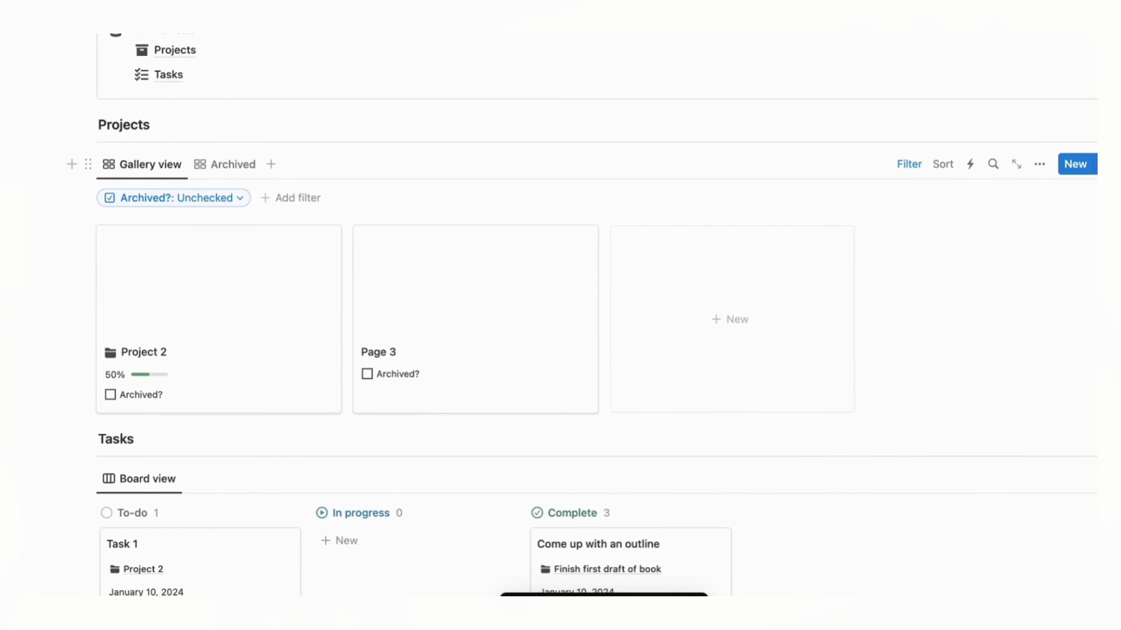
scroll(325, 338, "up", 5)
scroll(321, 325, "down", 5)
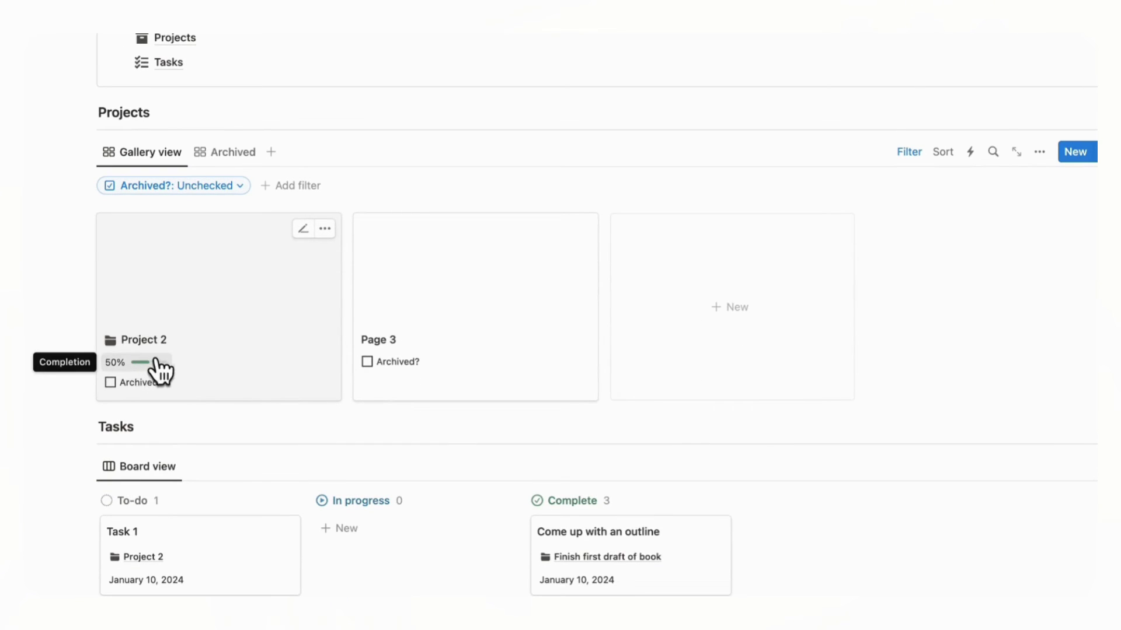
left_click(231, 158)
left_click(153, 154)
scroll(240, 236, "down", 2)
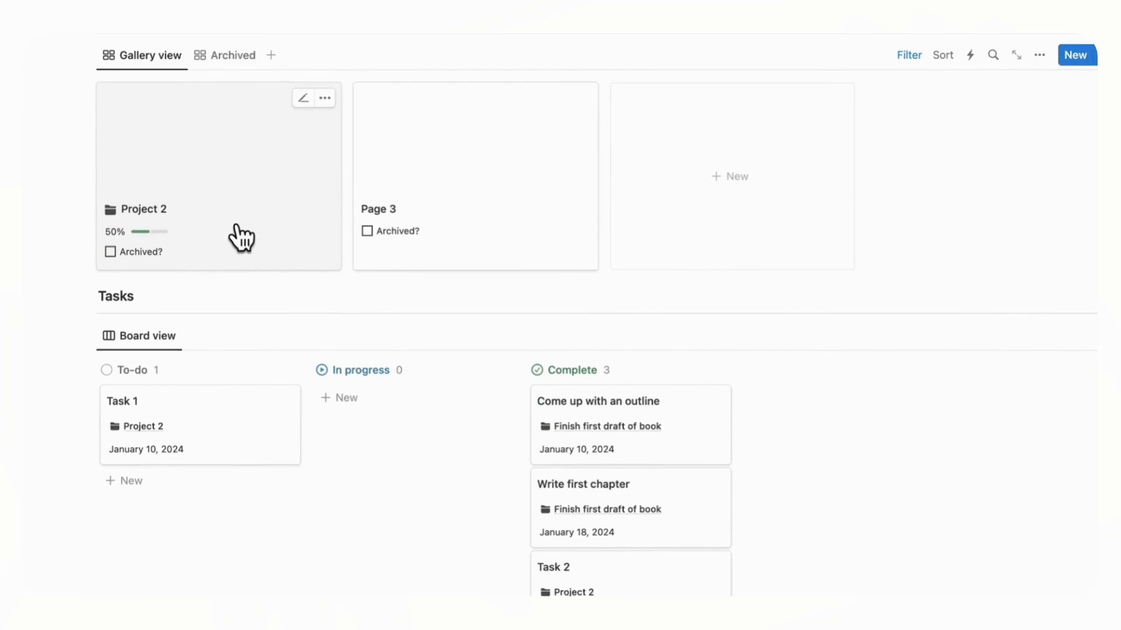
scroll(358, 401, "down", 3)
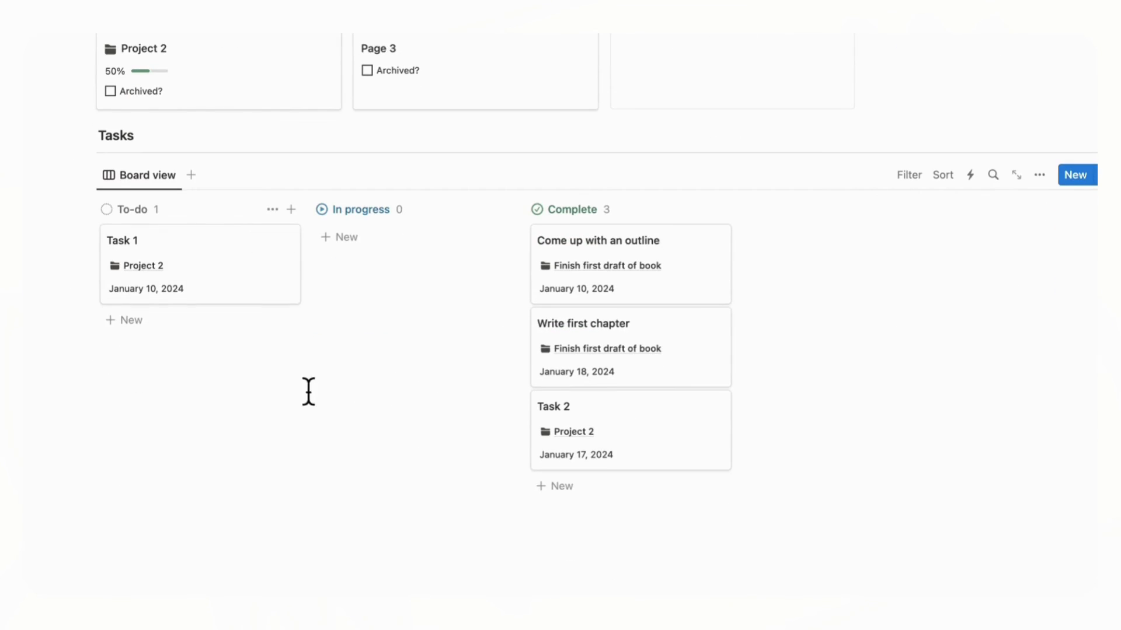
scroll(308, 391, "up", 2)
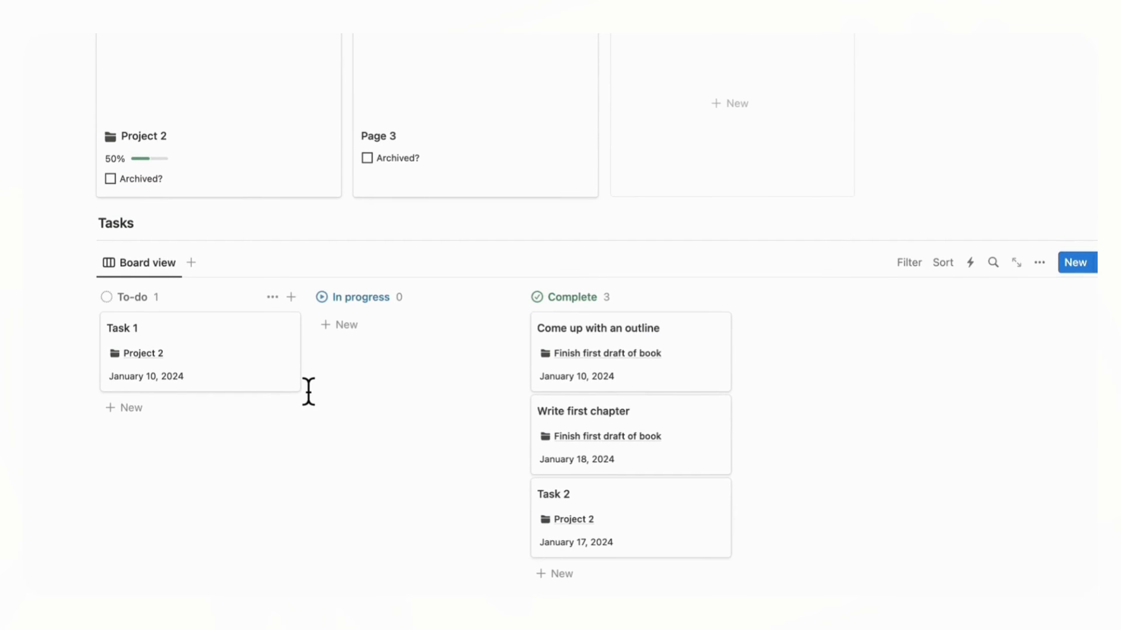
scroll(308, 391, "up", 4)
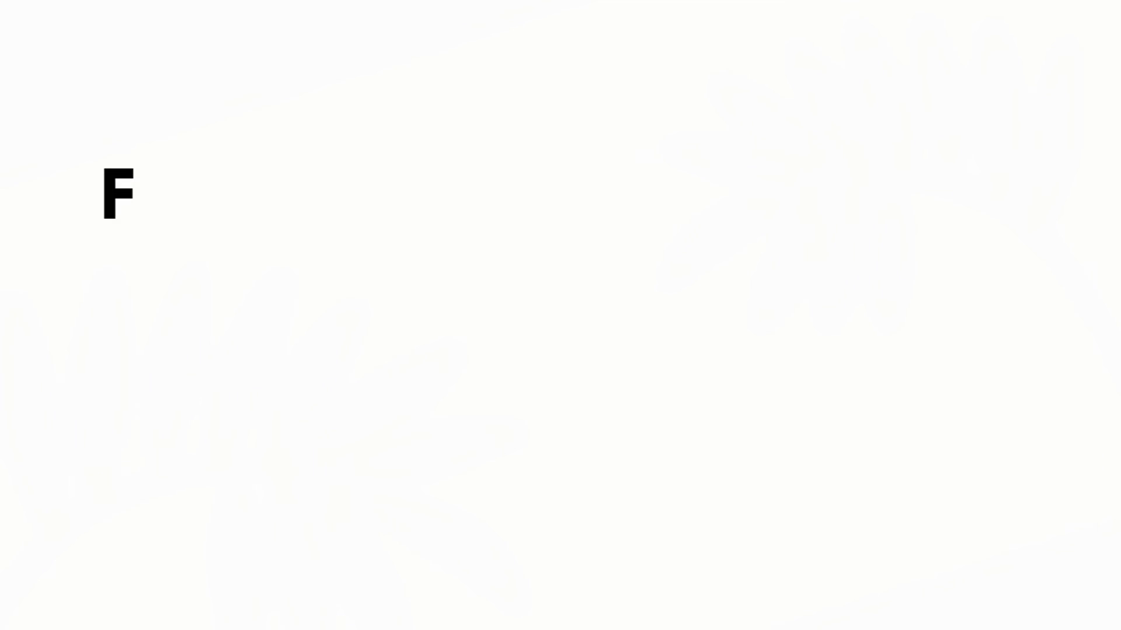